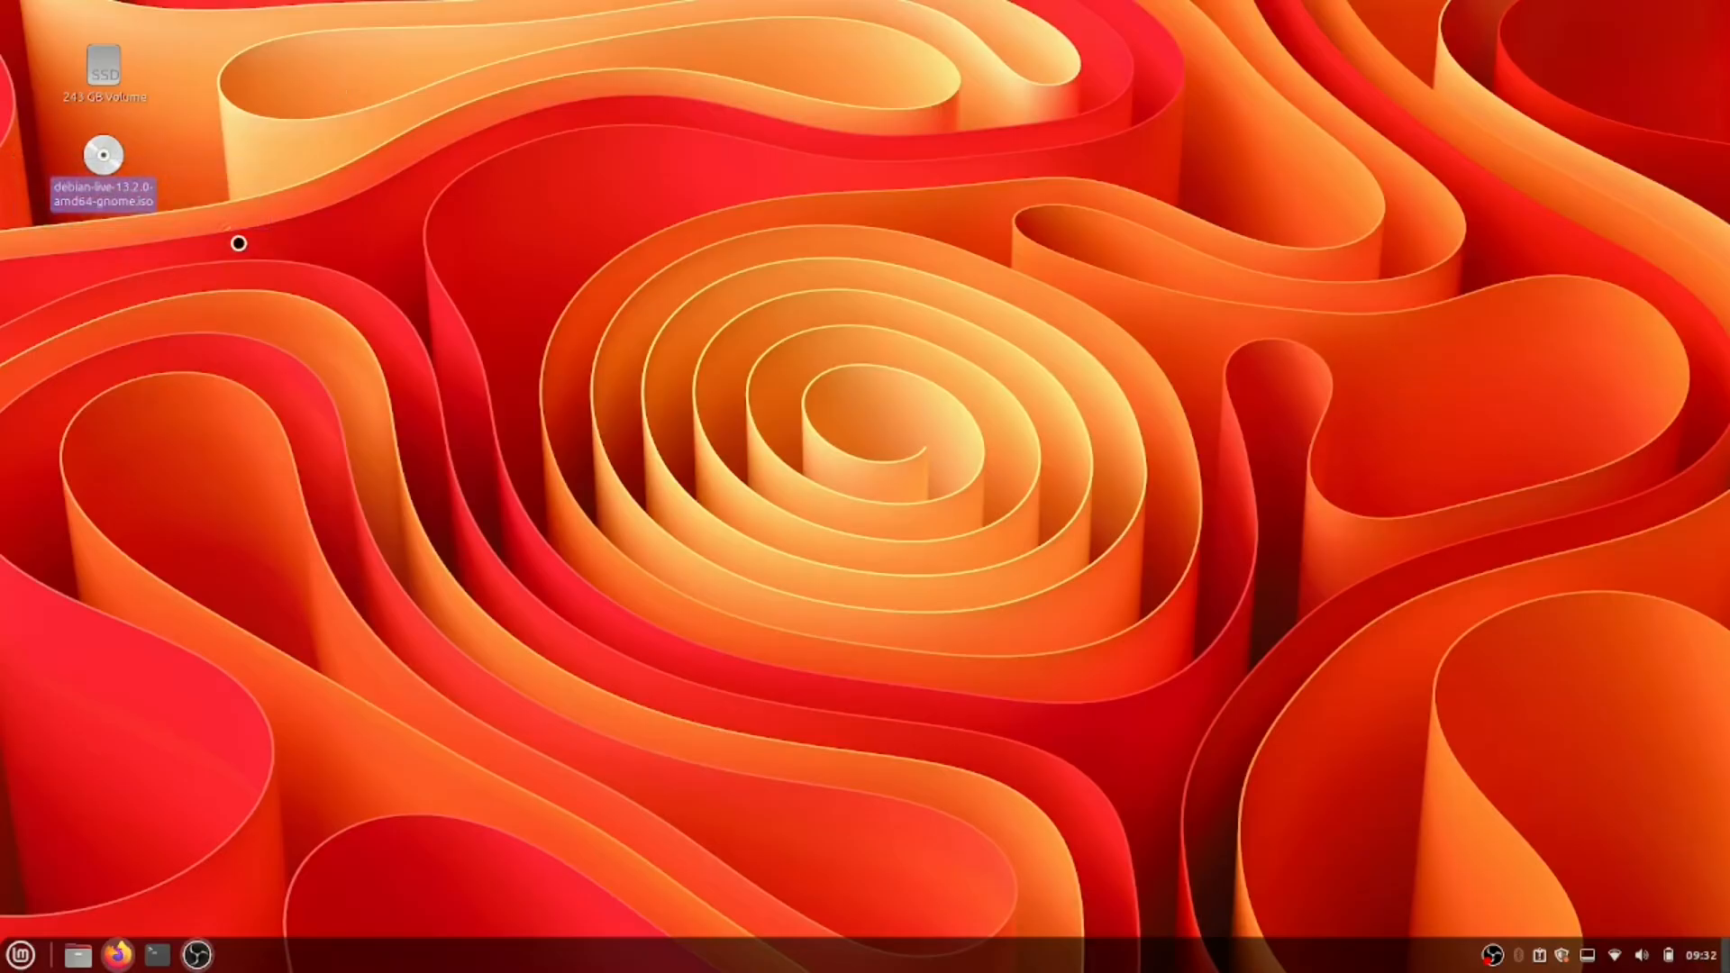
Step: Switch to Firefox and open the Download Debian page on debian.org with its available images
{"action": "left_click_drag", "start_coordinate": [294, 245], "coordinate": [32, 113]}
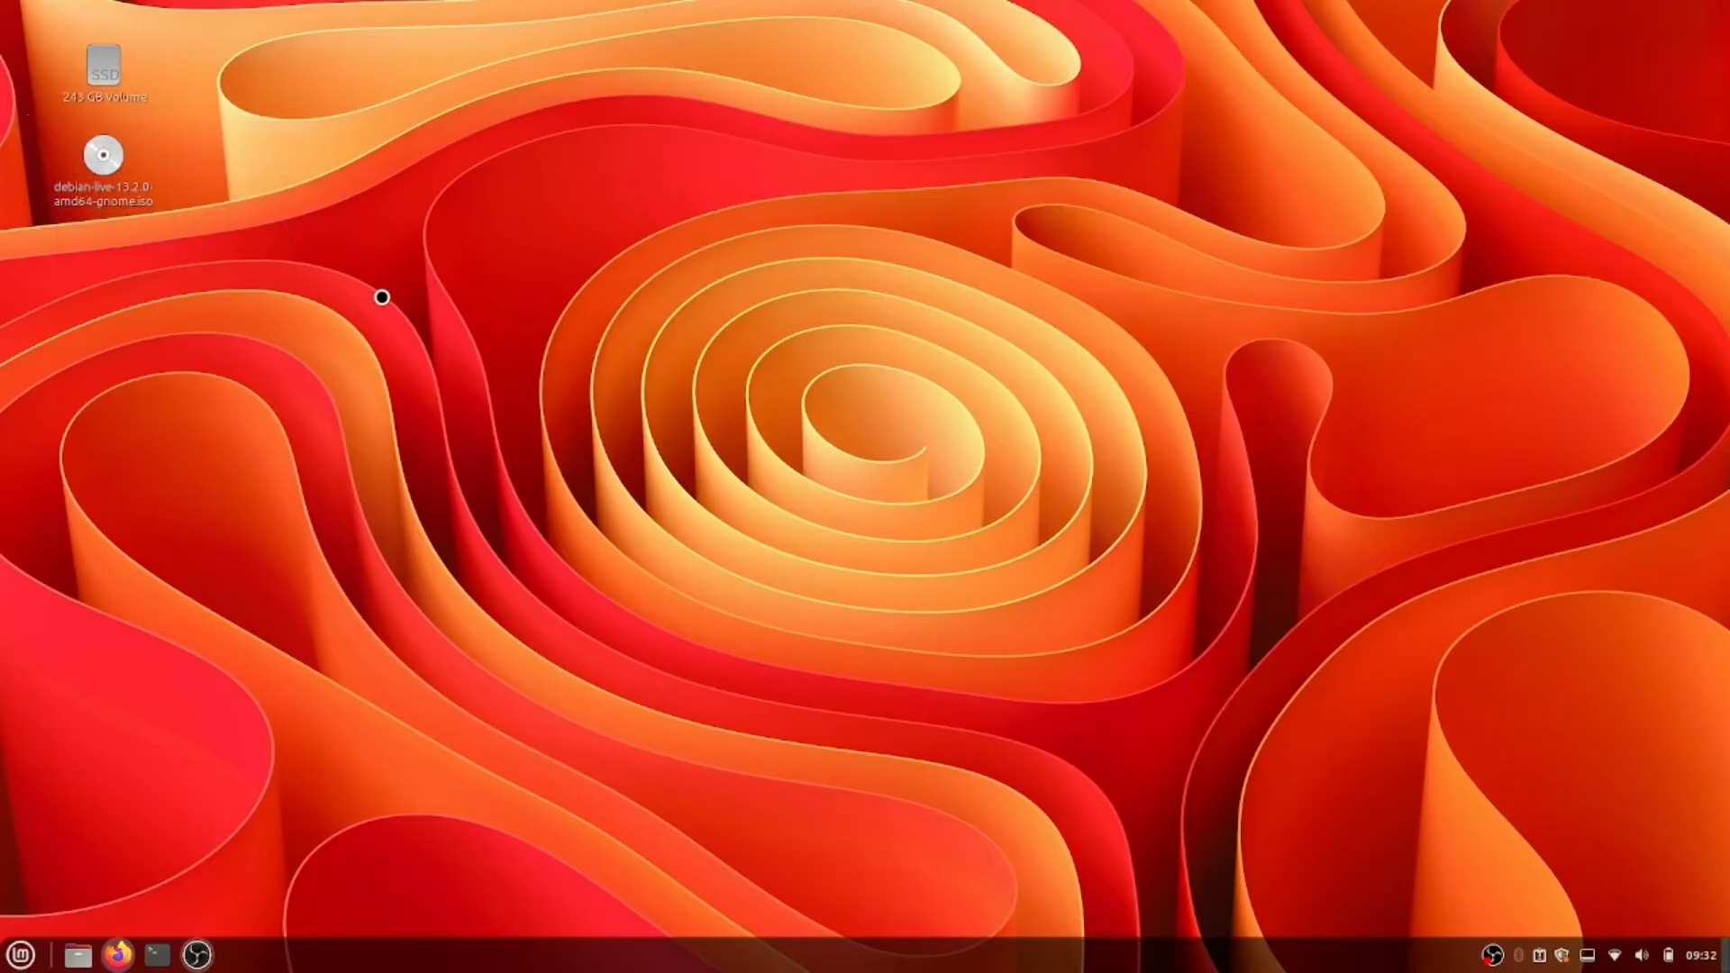
{"action": "left_click", "coordinate": [117, 954]}
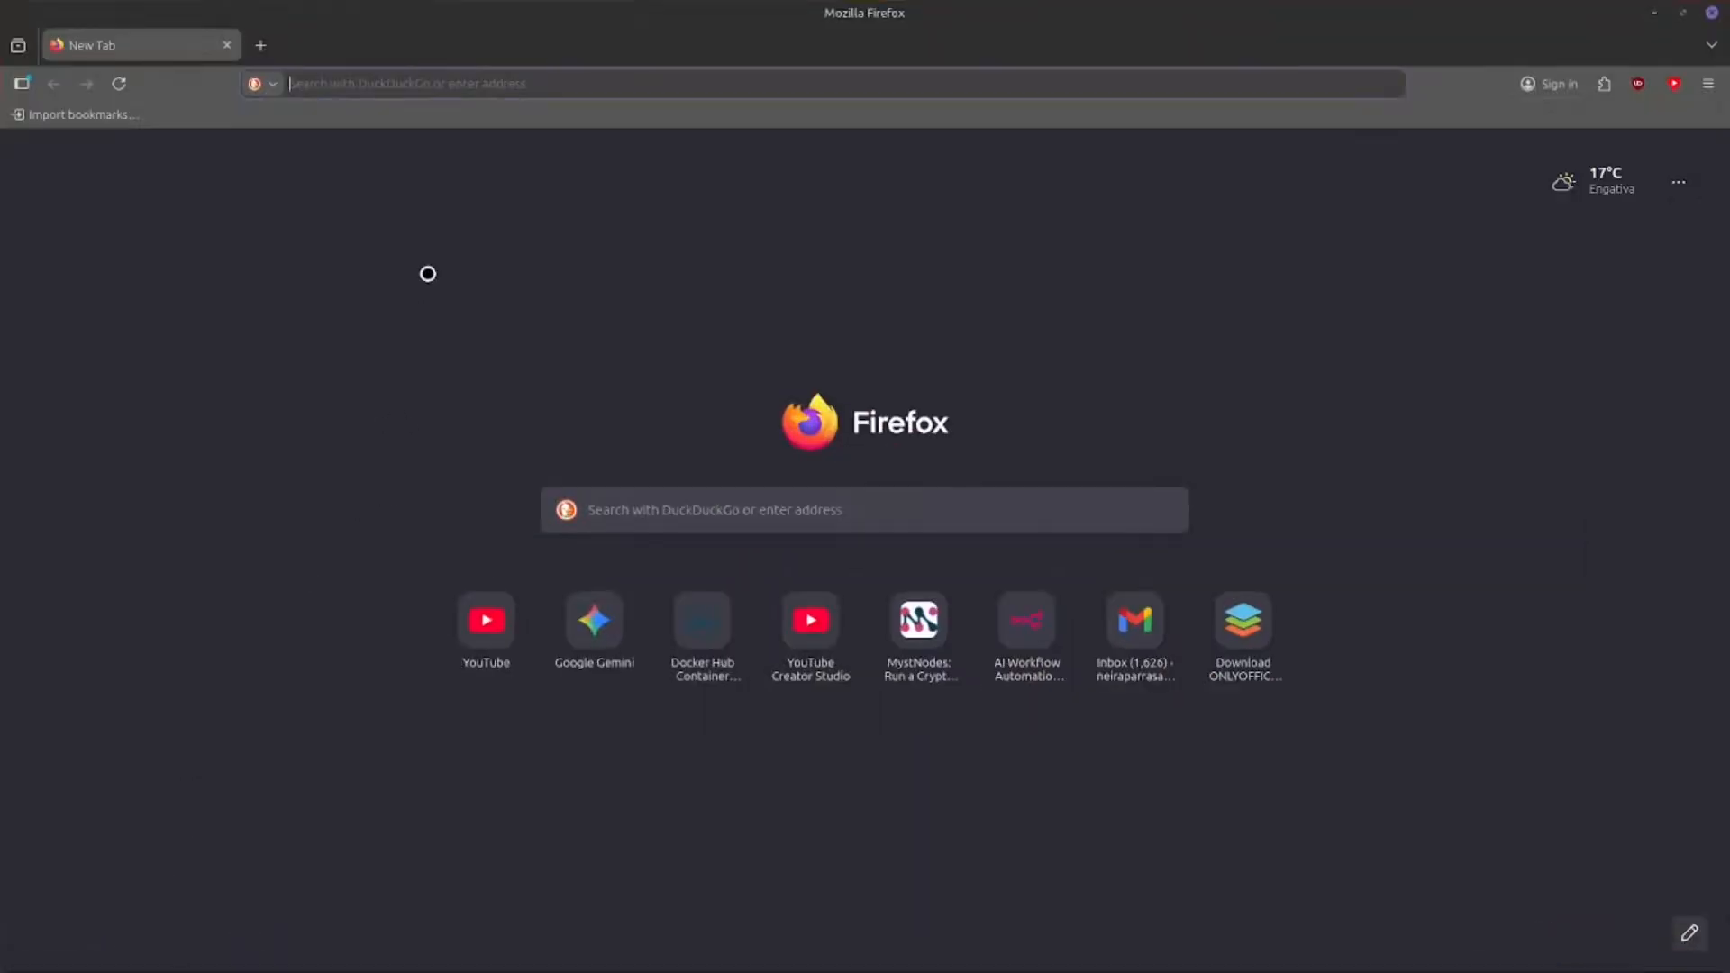
{"action": "type", "text": "debian.org"}
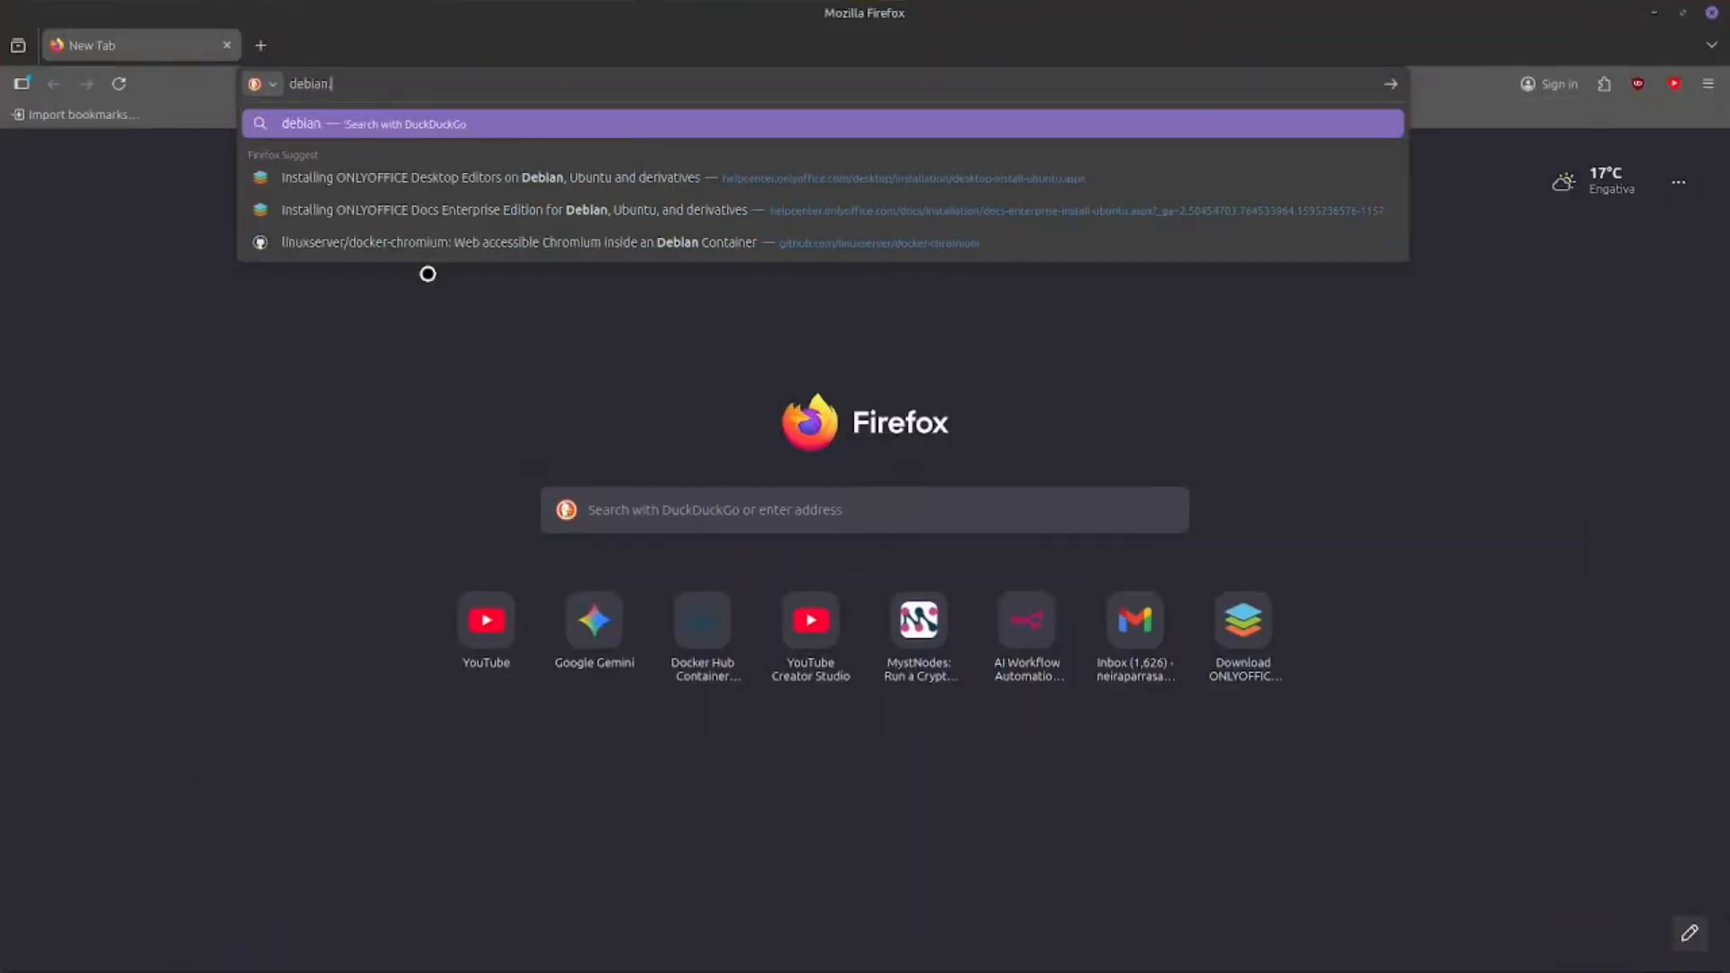
{"action": "key", "text": "Return"}
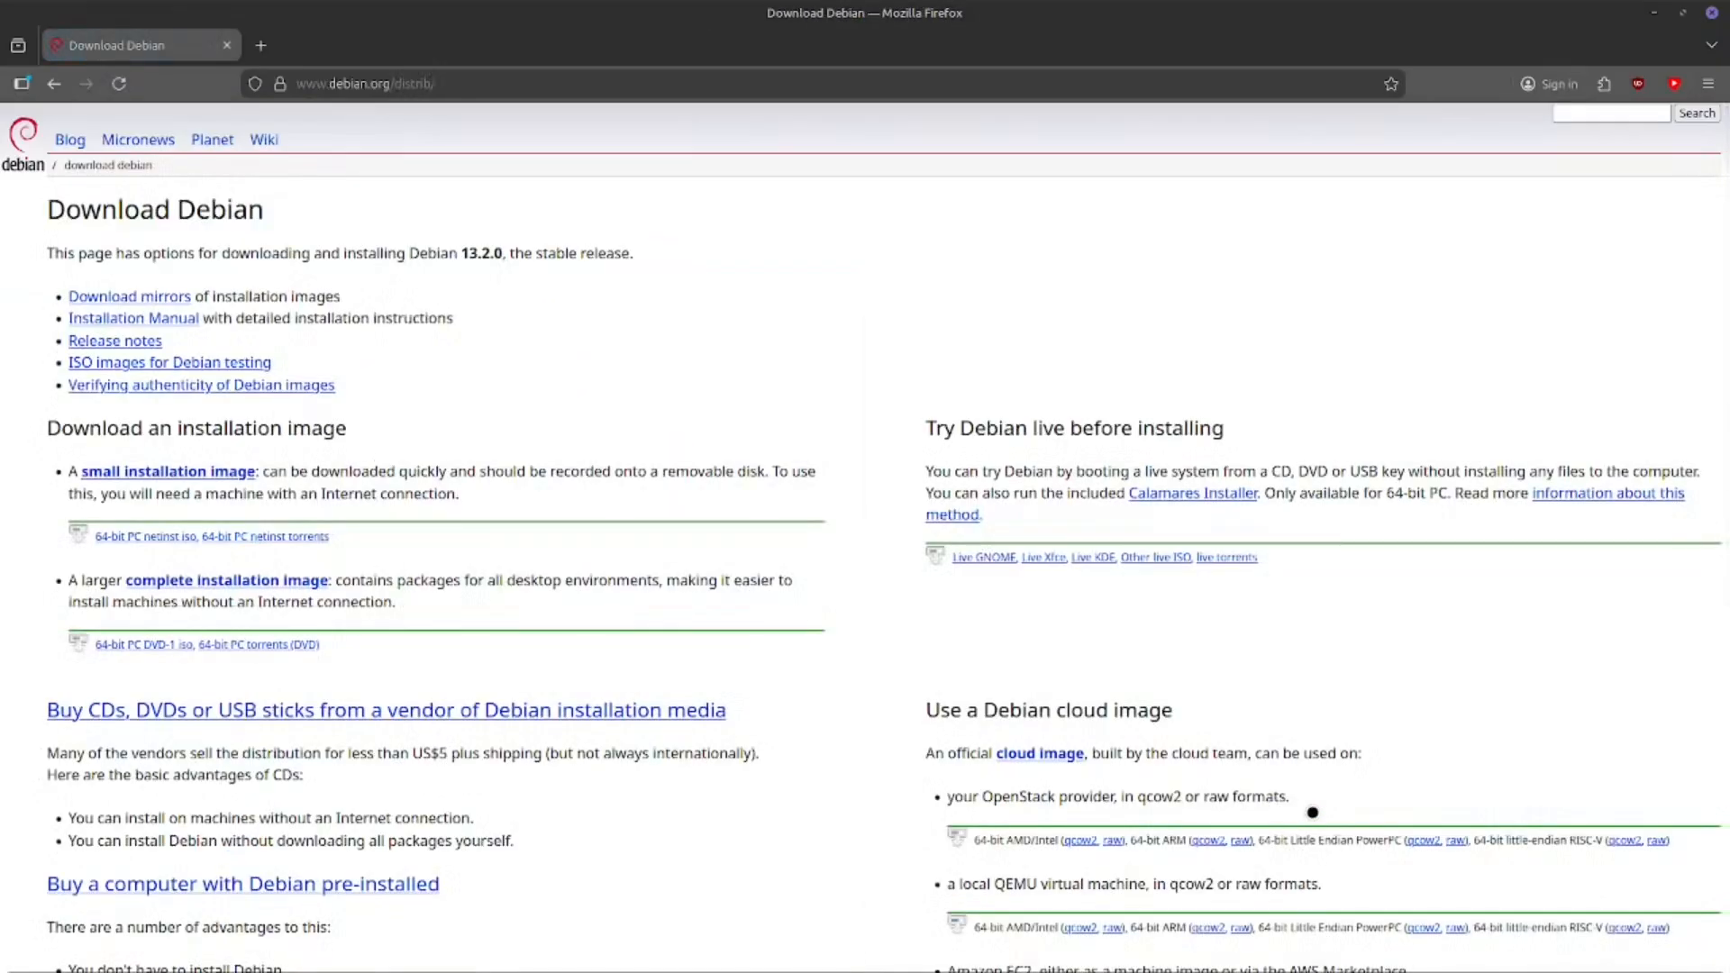
{"action": "scroll", "coordinate": [1248, 711], "scroll_direction": "down", "scroll_amount": 5}
{"action": "scroll", "coordinate": [1231, 644], "scroll_direction": "up", "scroll_amount": 4}
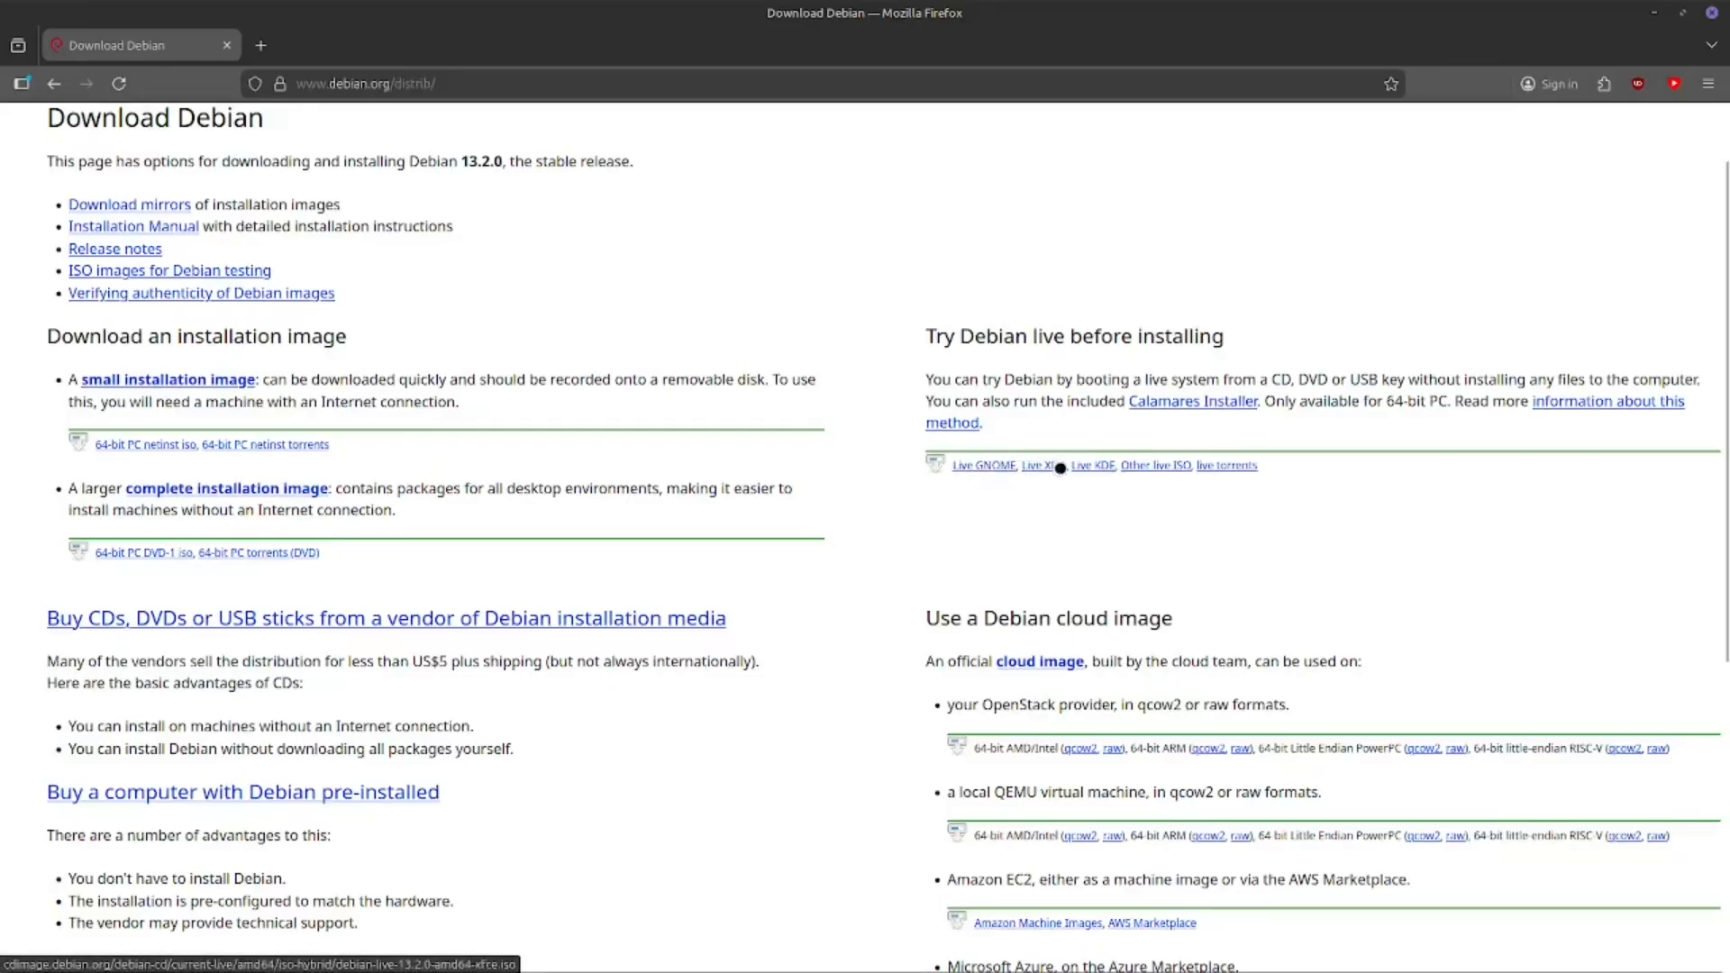
Step: Start downloading the Live GNOME image of Debian, cancel the transfer and minimize the browser
{"action": "left_click", "coordinate": [978, 466]}
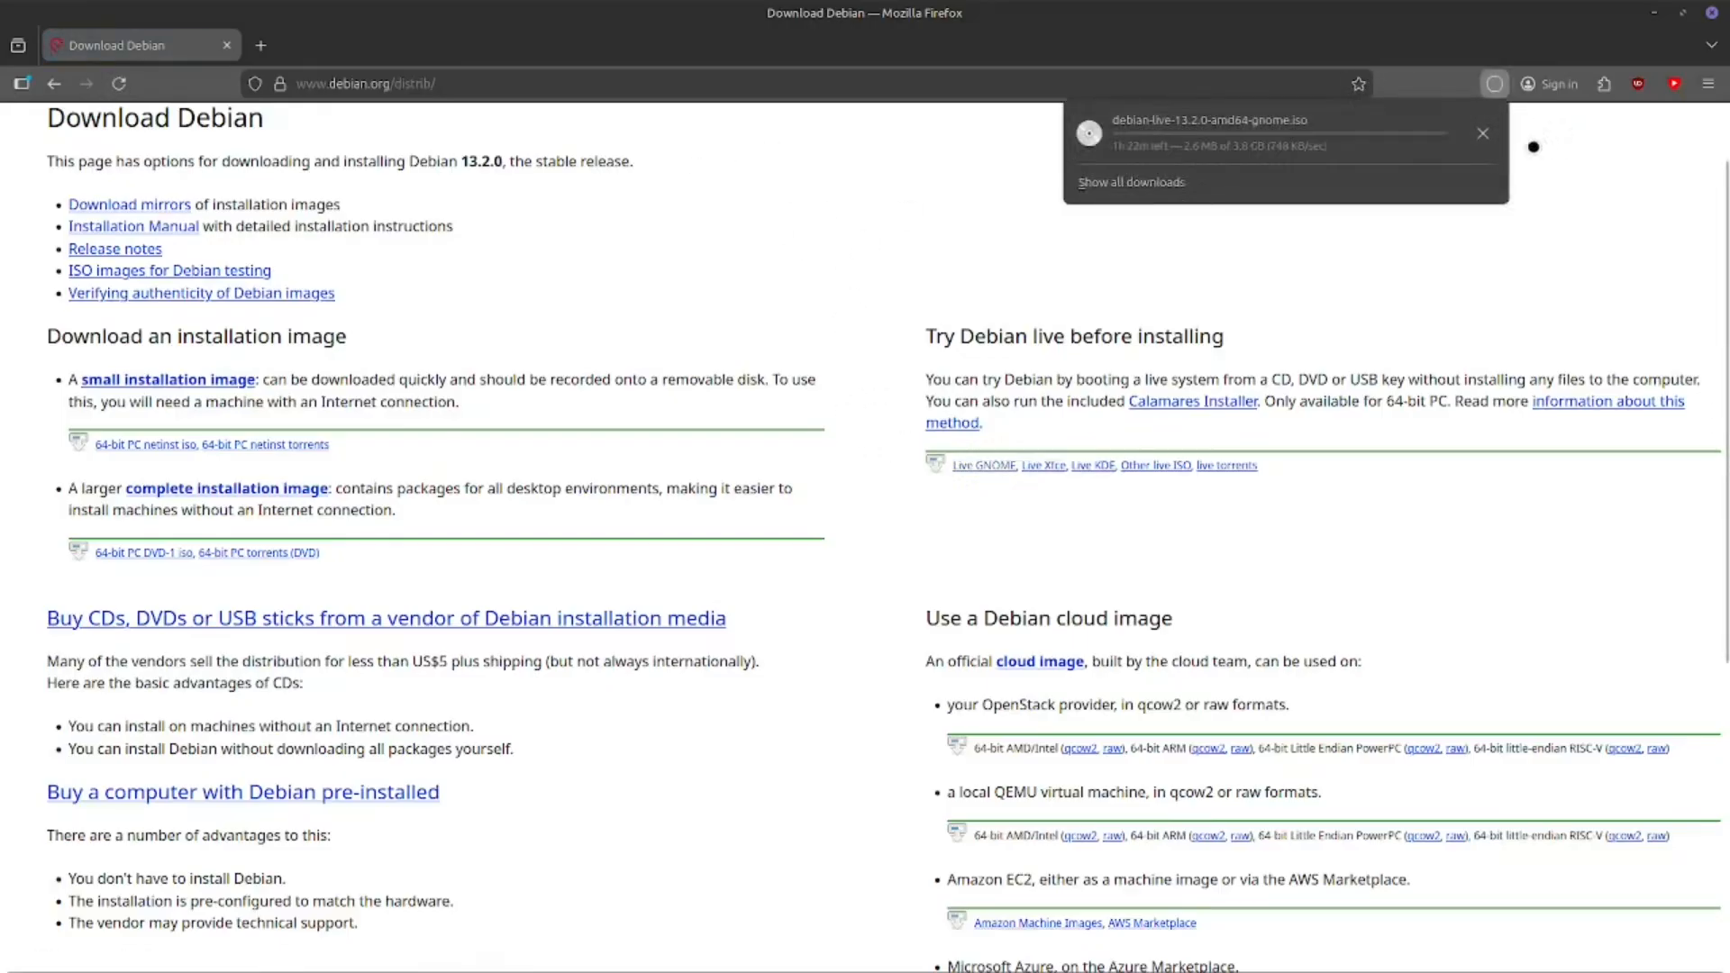
{"action": "left_click", "coordinate": [1482, 137]}
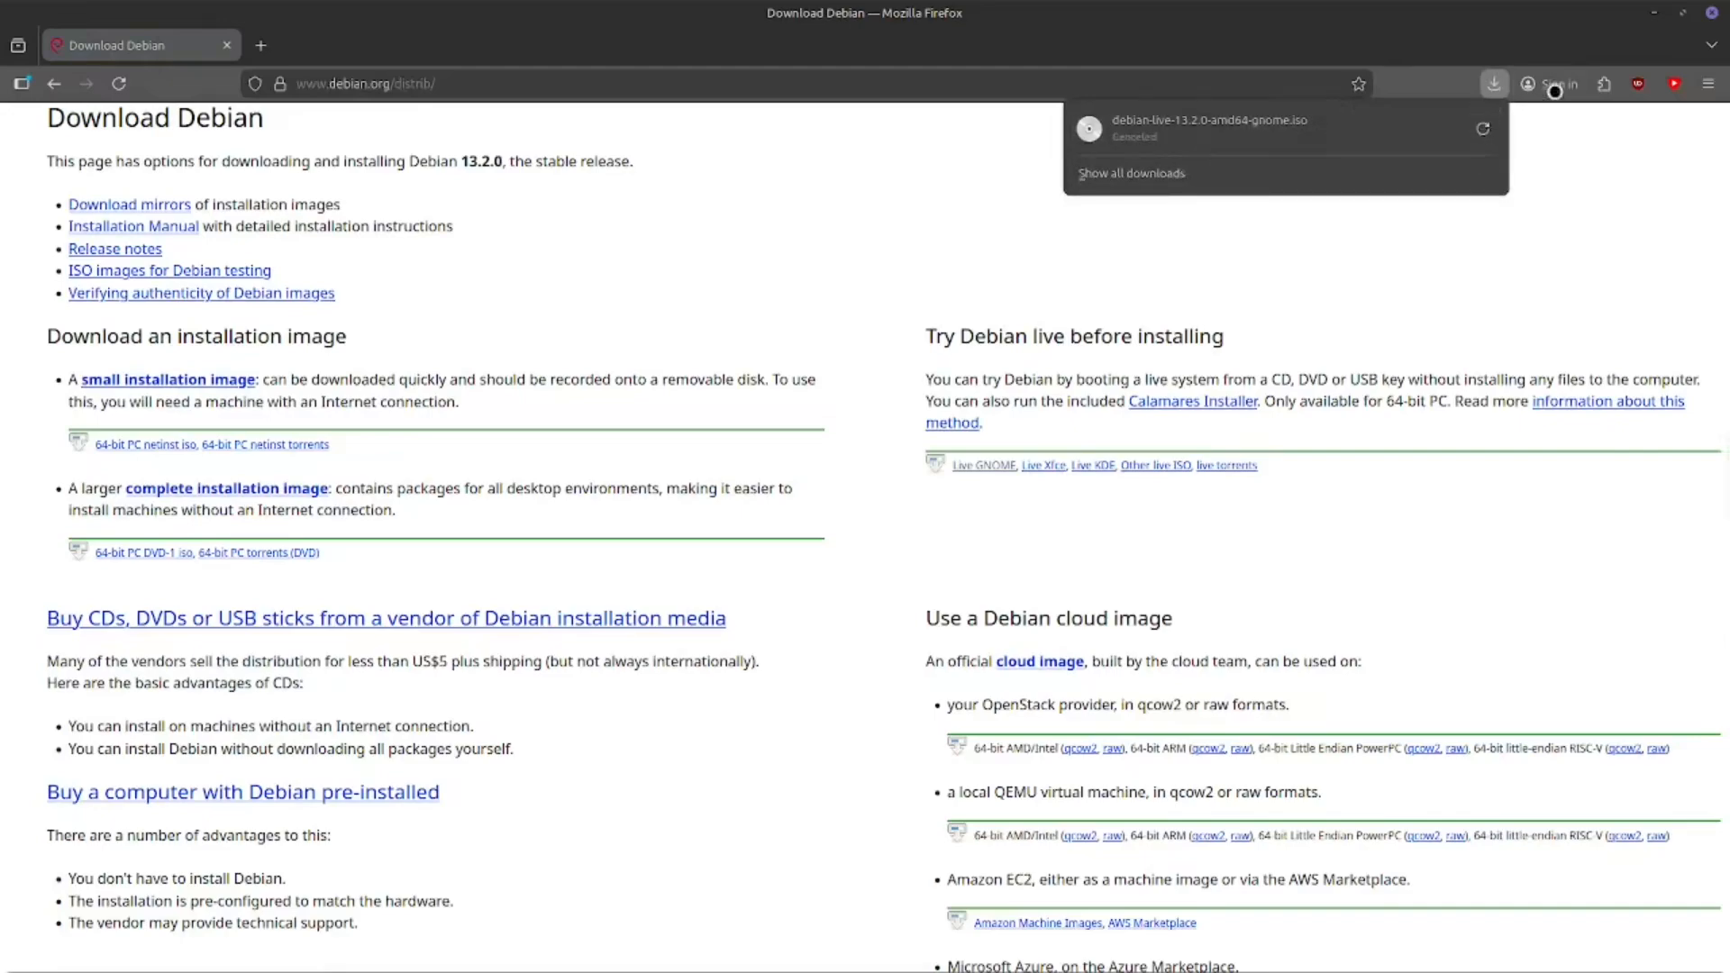
{"action": "left_click", "coordinate": [1655, 16]}
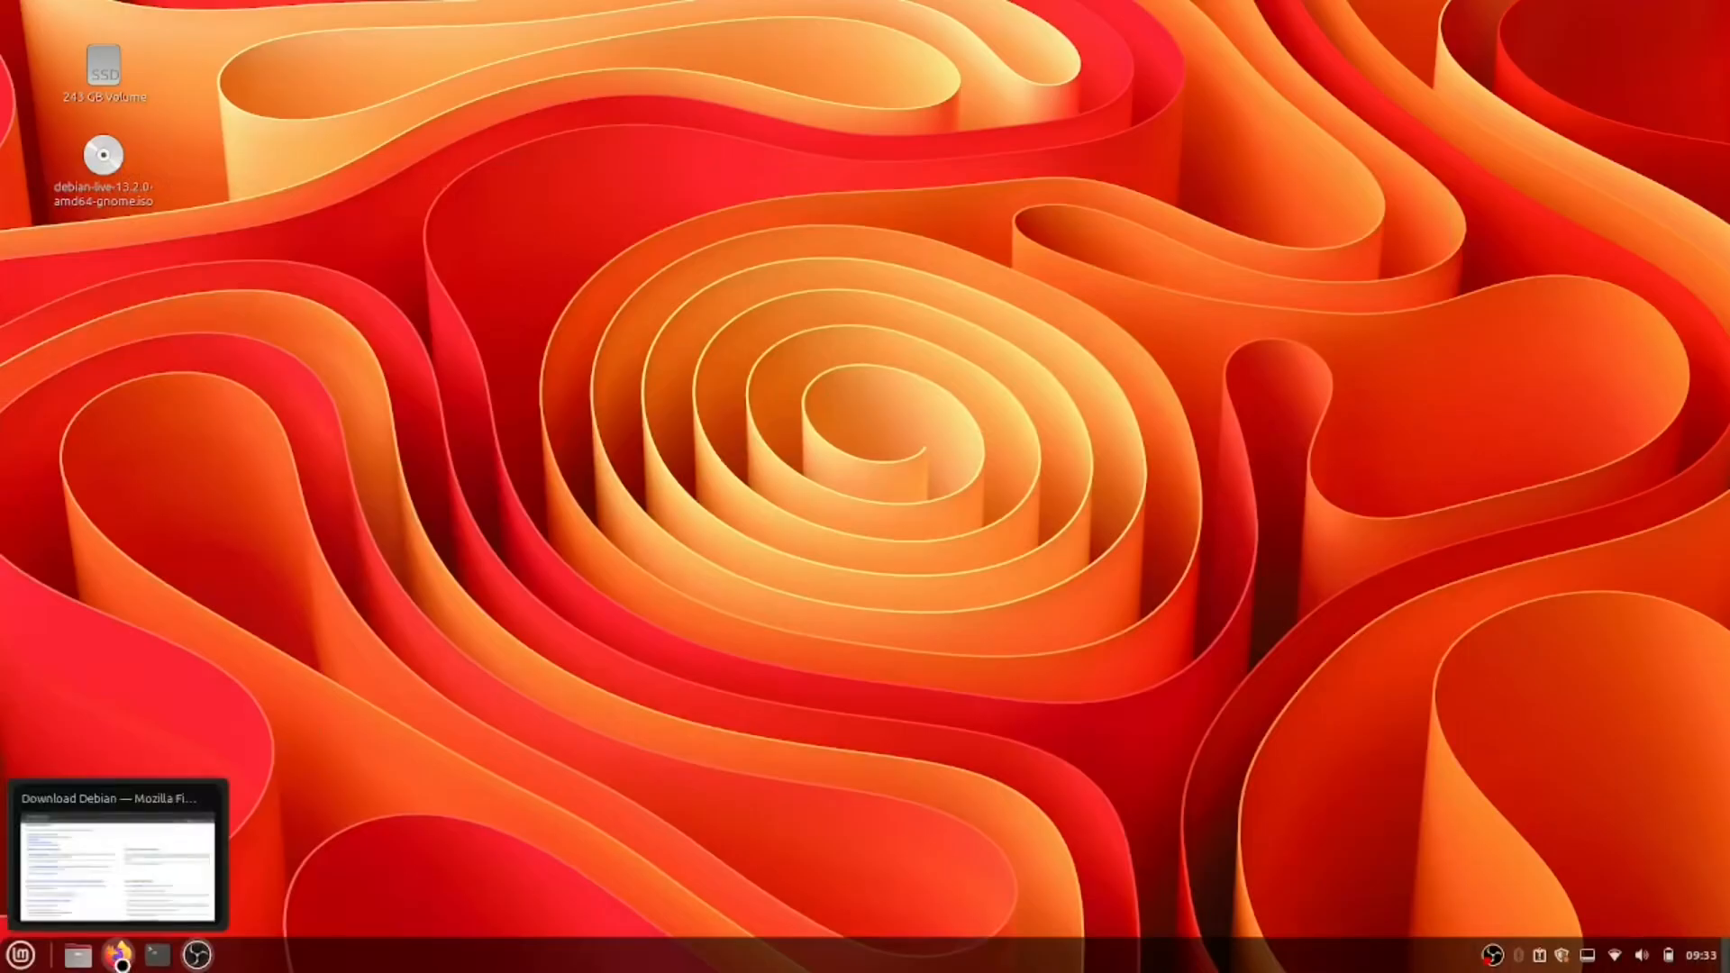
Step: Return to Firefox and open the VirtualBox website, virtualbox.org, in a new tab
{"action": "left_click", "coordinate": [118, 958]}
{"action": "left_click", "coordinate": [261, 45]}
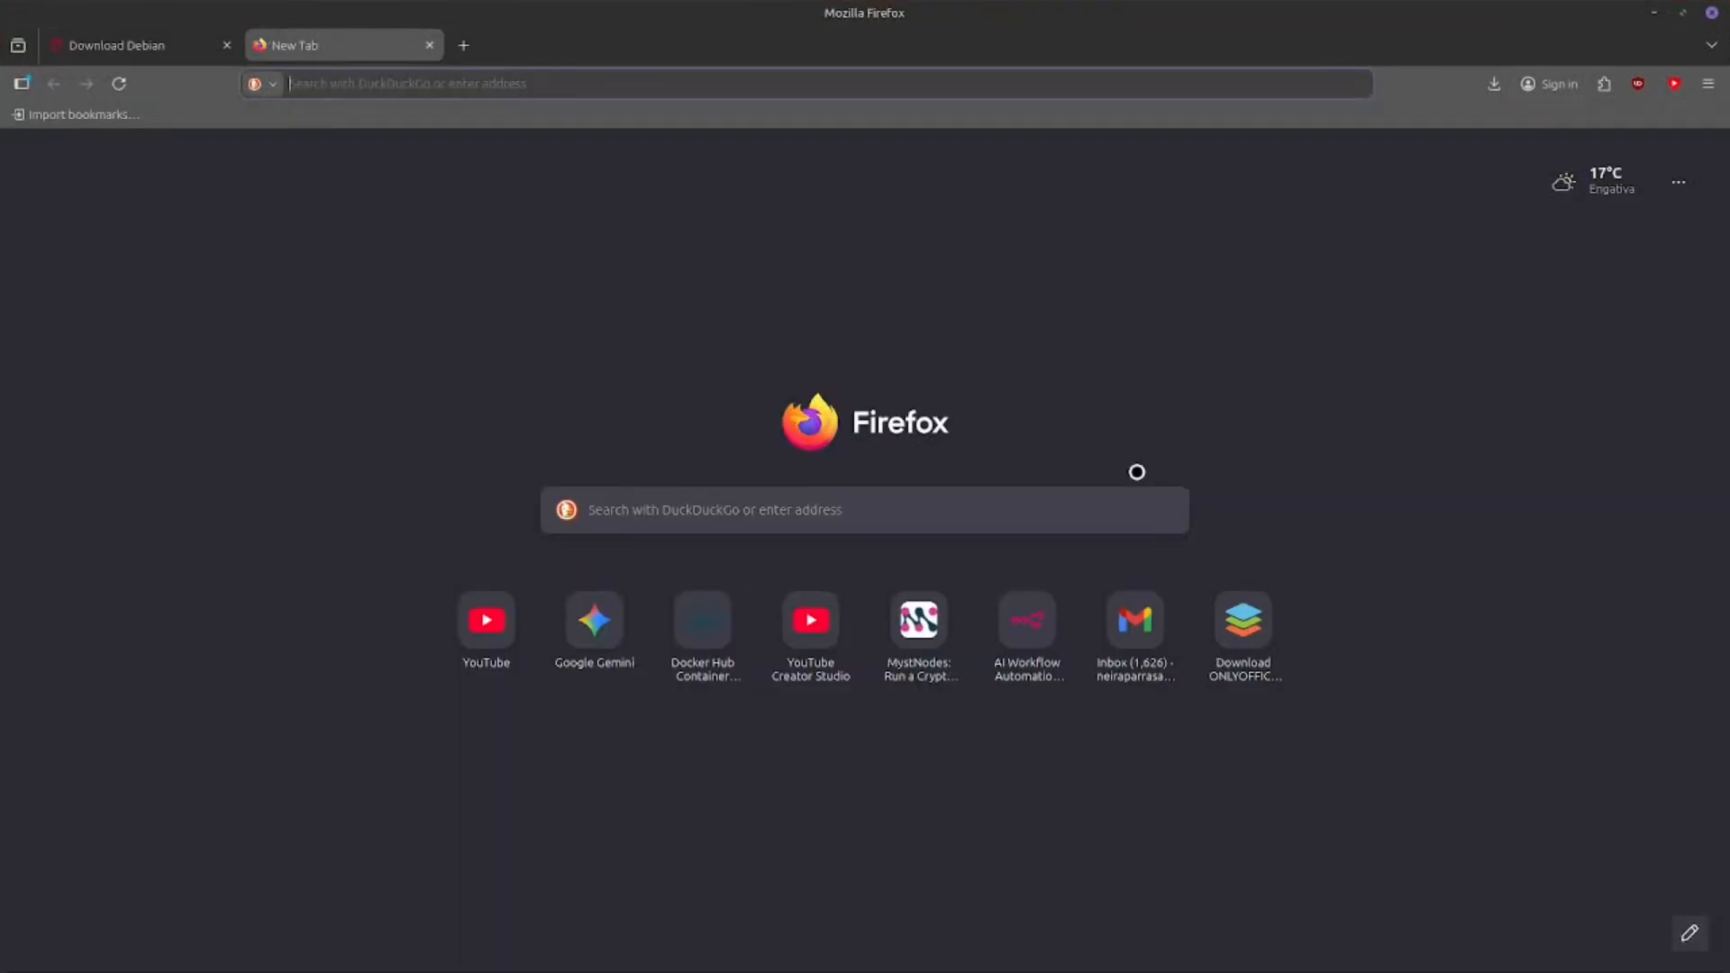
{"action": "type", "text": "virtualbox"}
{"action": "key", "text": "Return"}
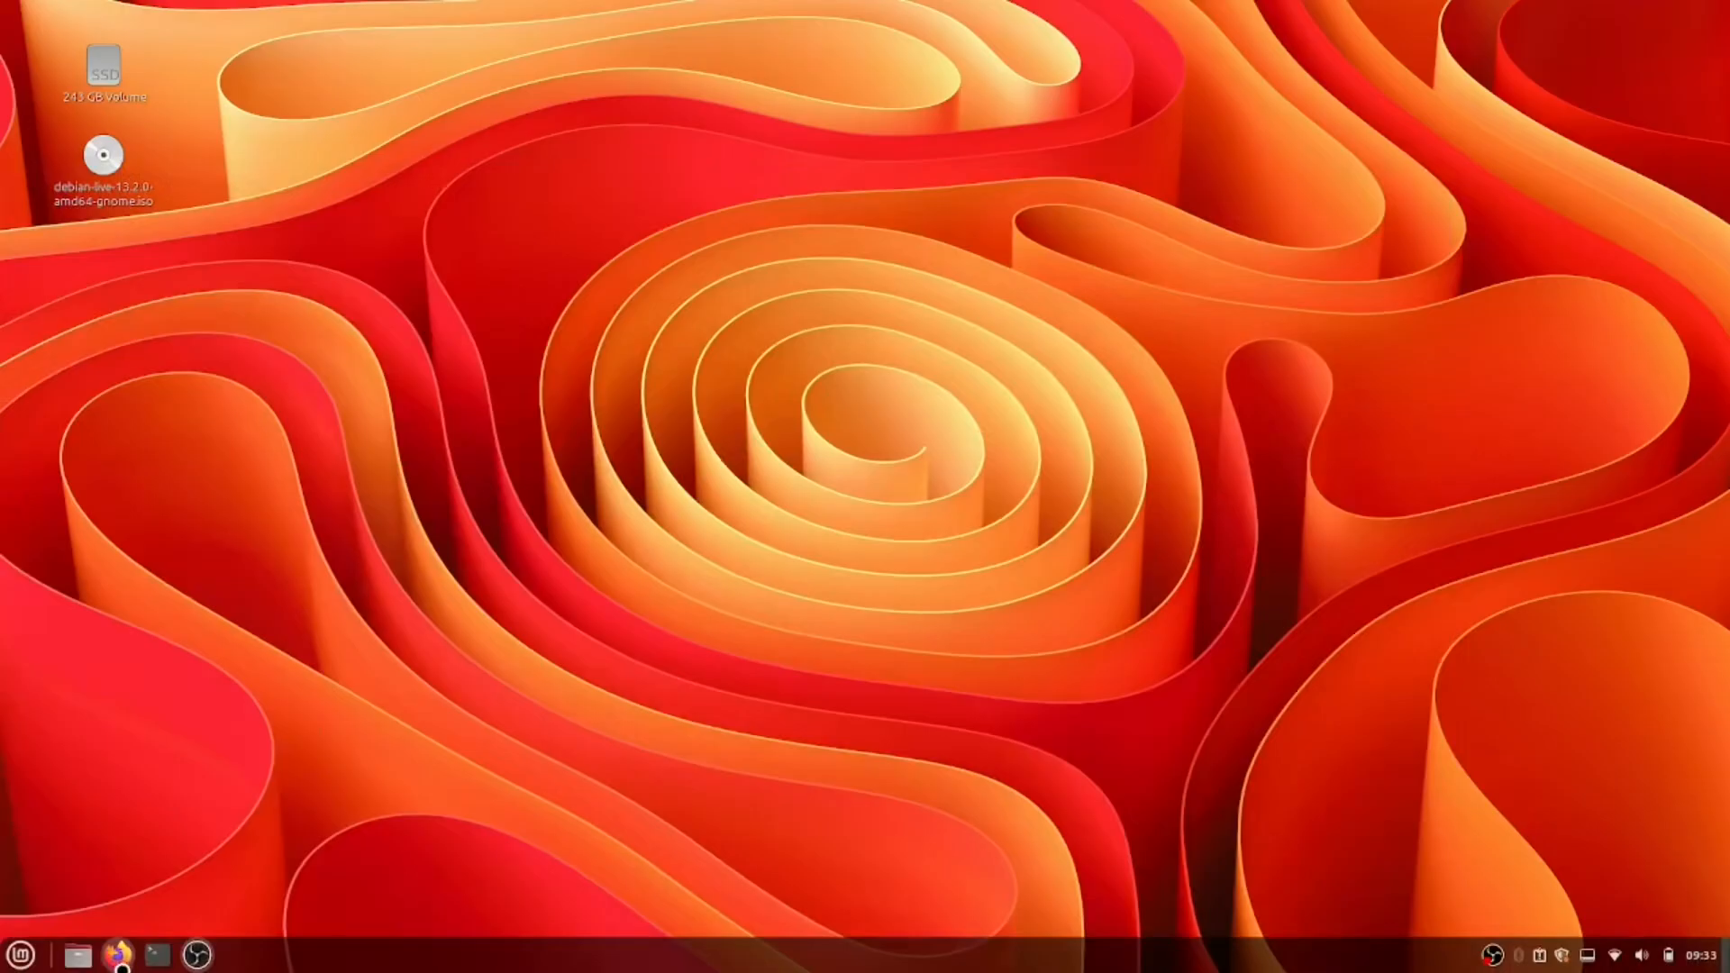
{"action": "left_click", "coordinate": [117, 955]}
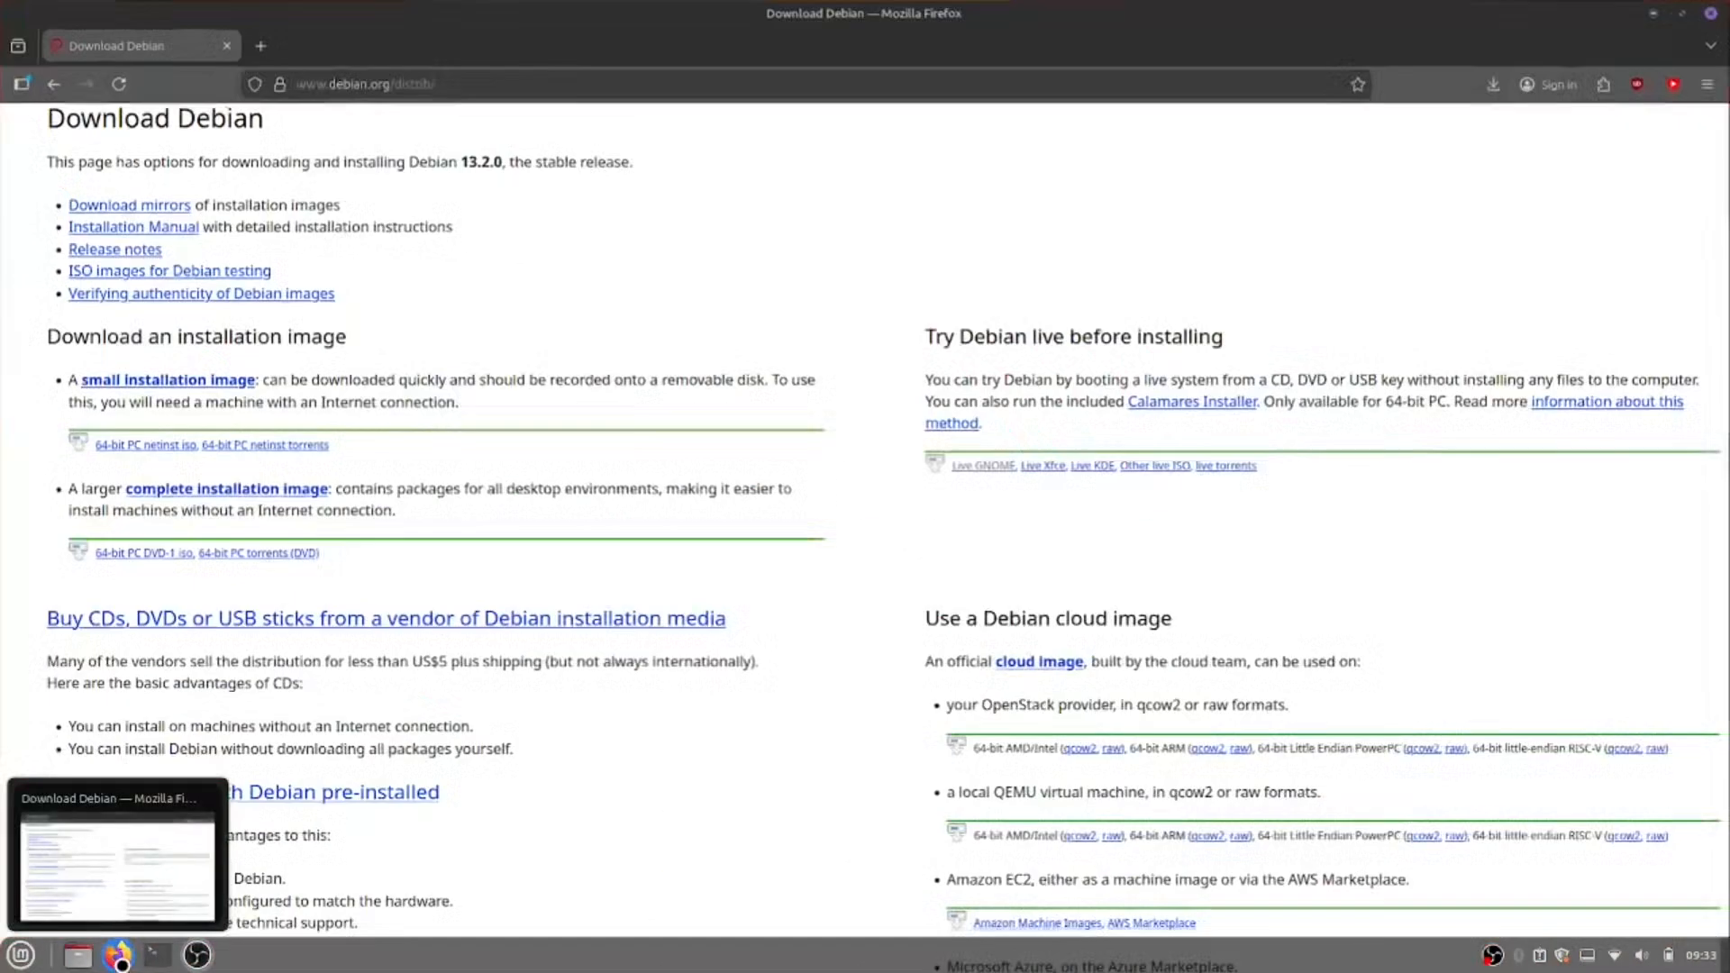
{"action": "left_click", "coordinate": [260, 45]}
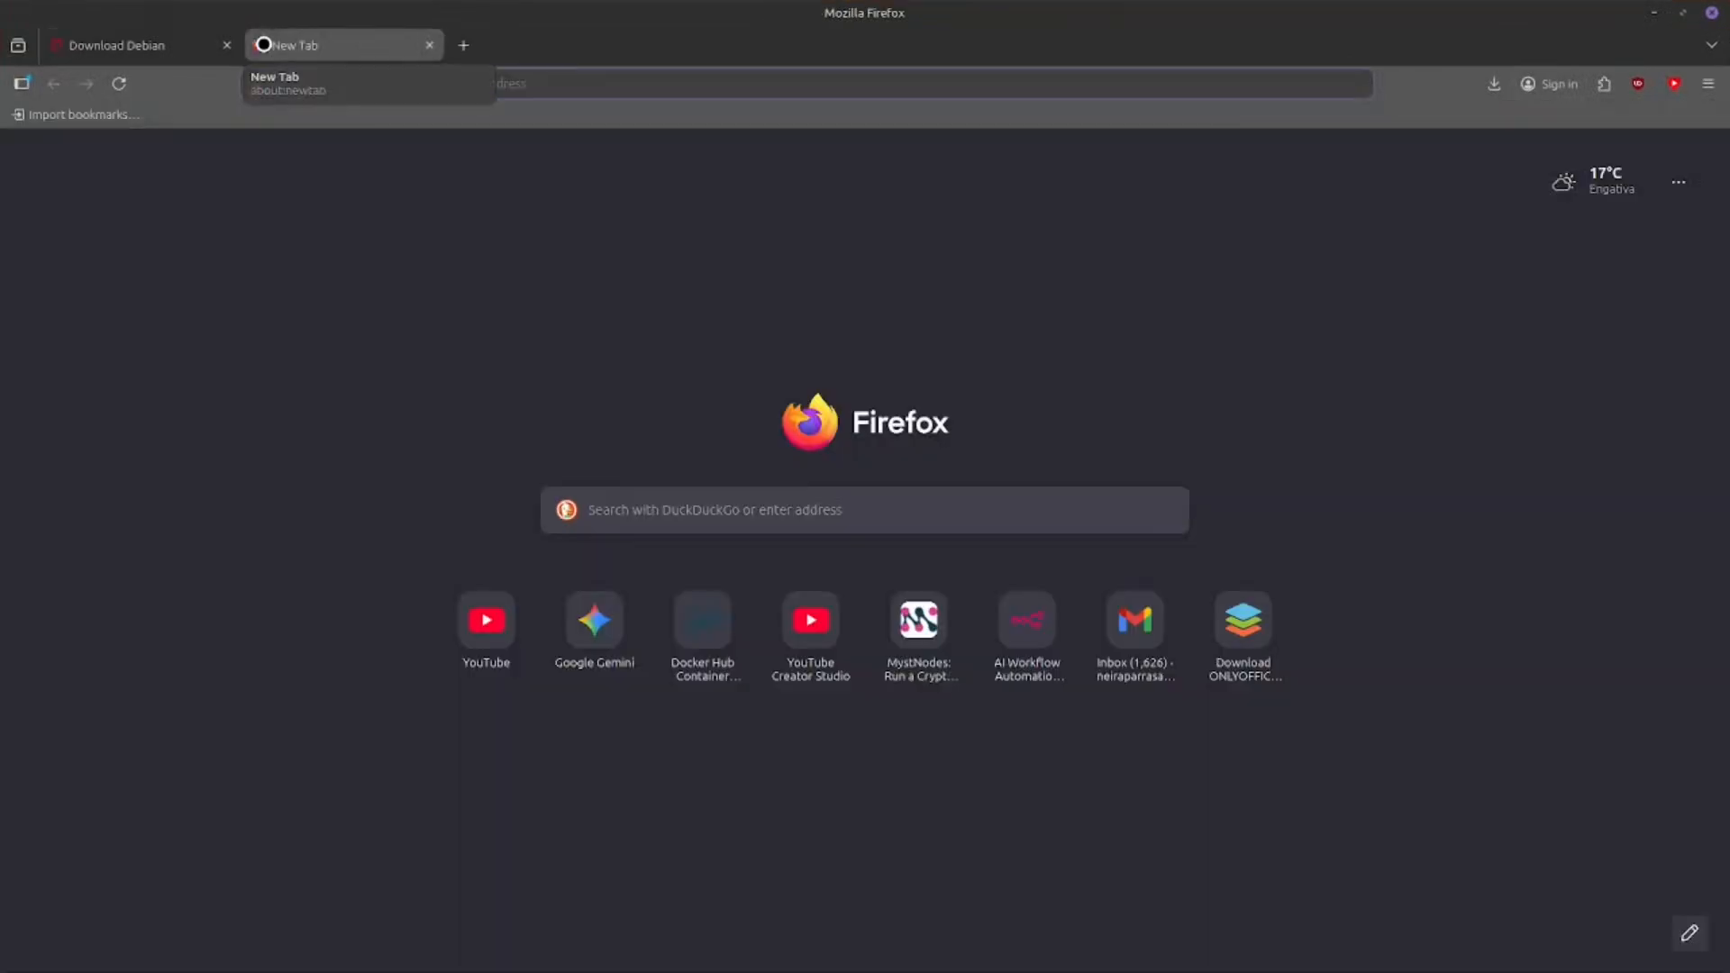
{"action": "type", "text": "v"}
{"action": "key", "text": "Return"}
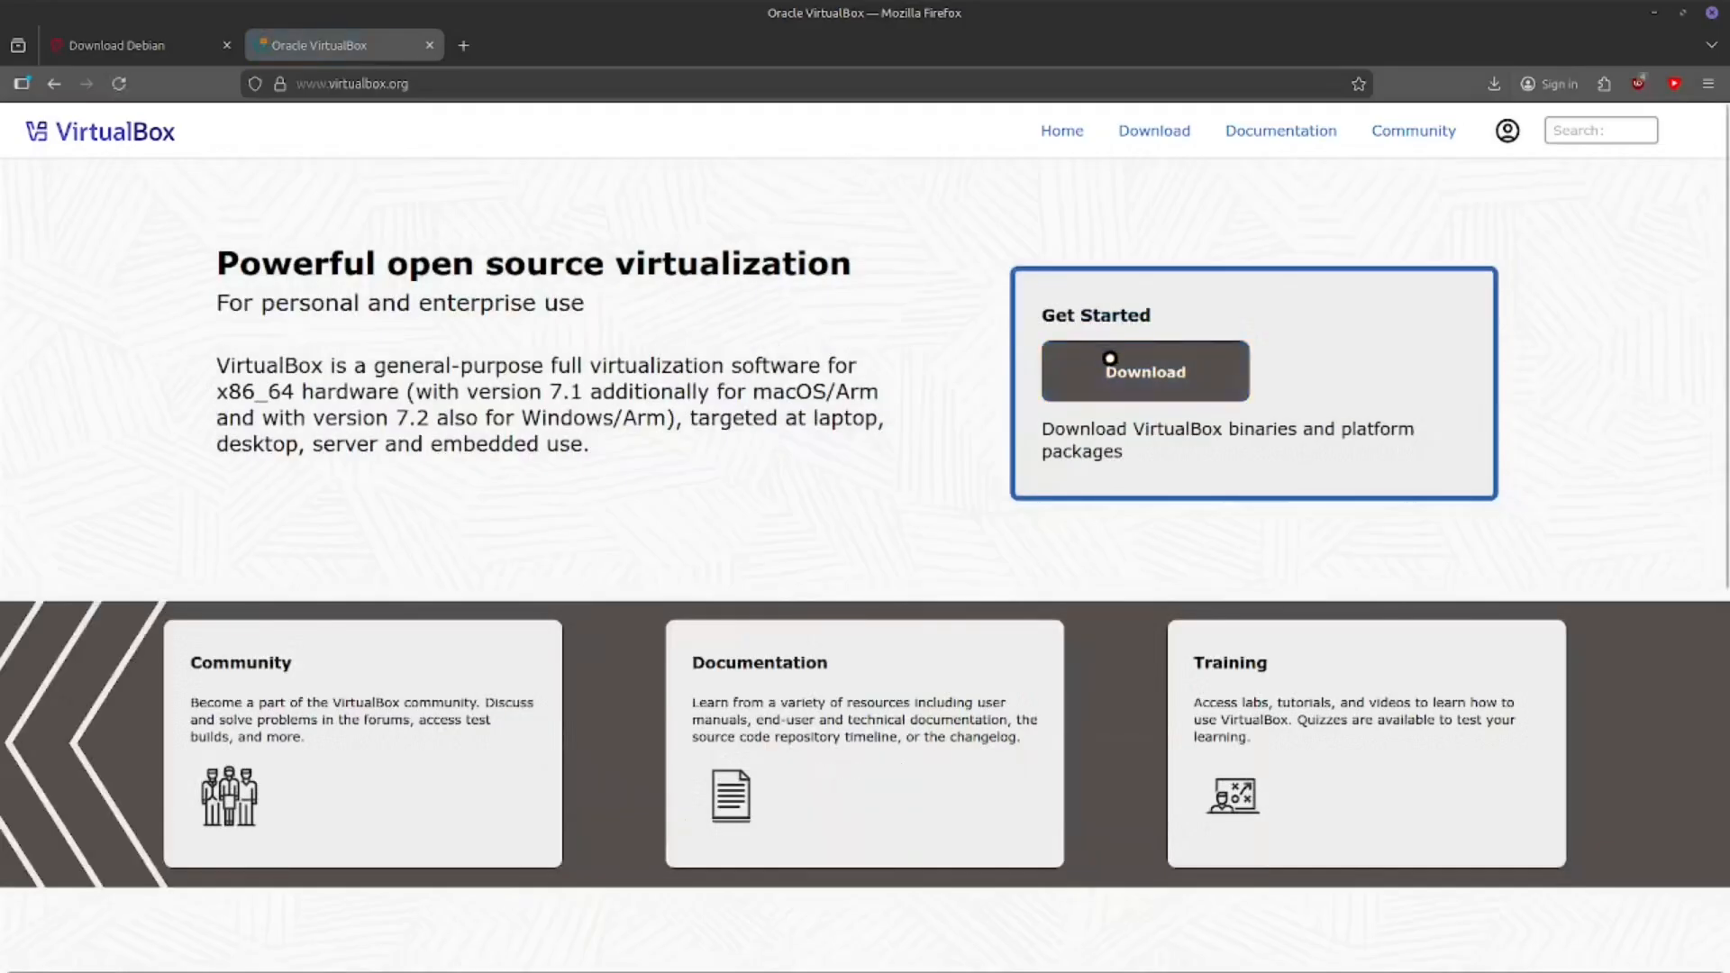
Step: Open the VirtualBox 7.2.4 download page for Linux distributions
{"action": "left_click", "coordinate": [1169, 384]}
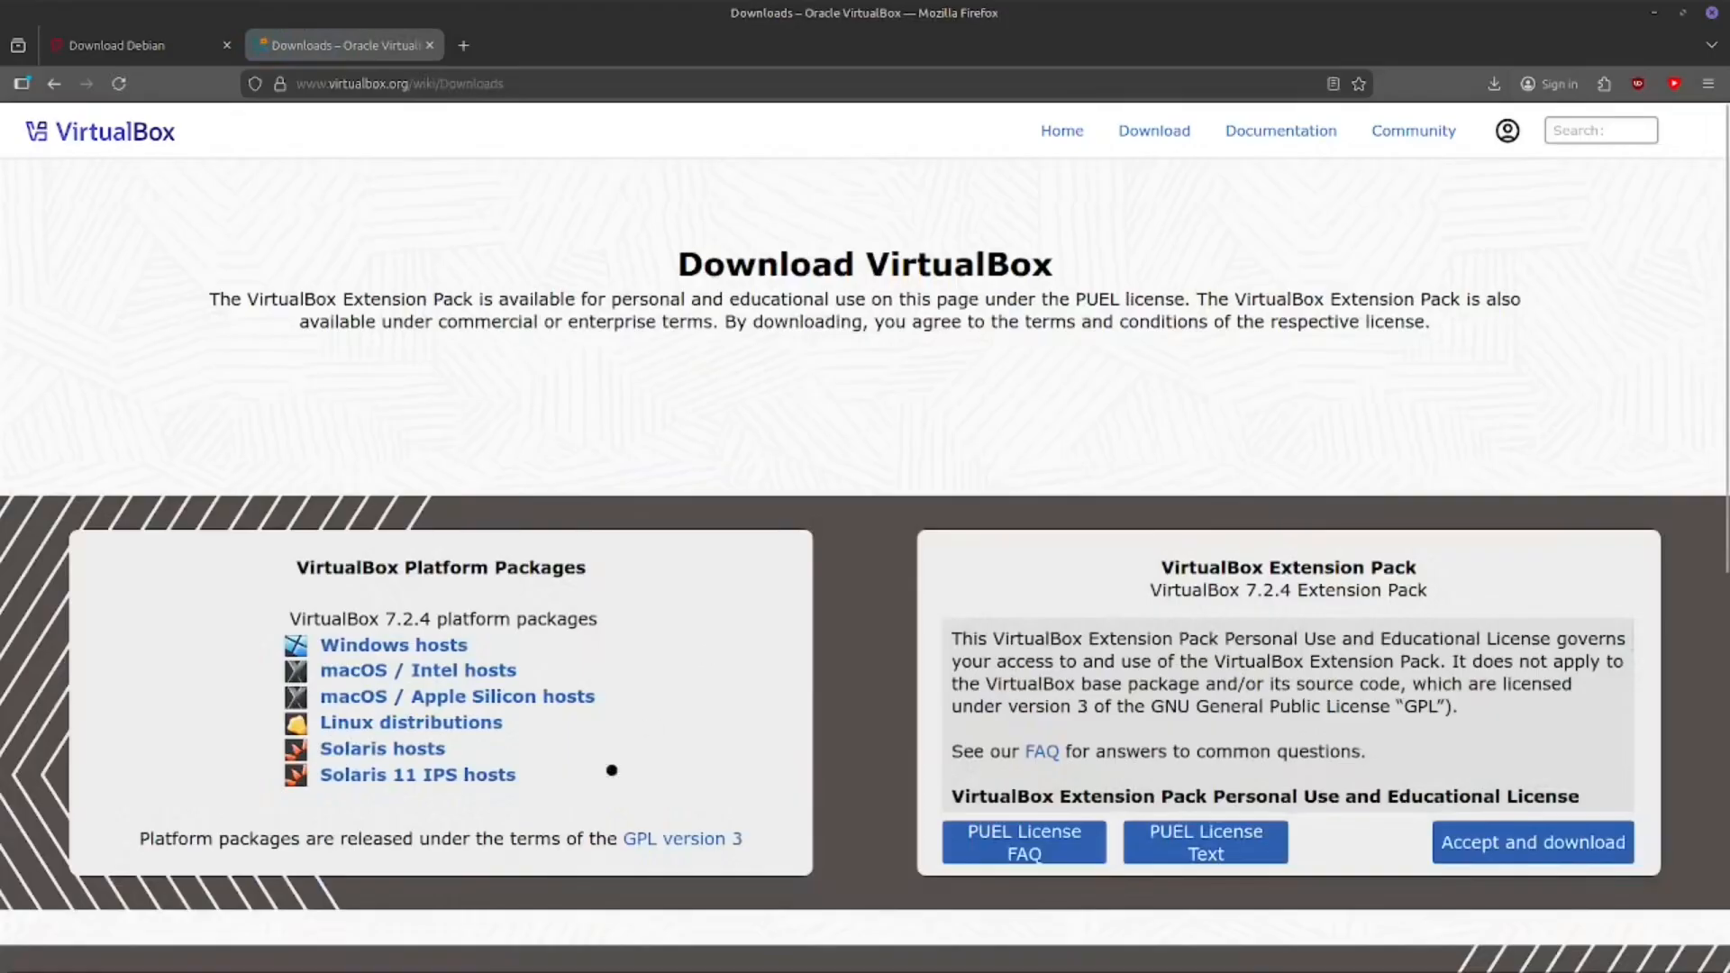
{"action": "left_click", "coordinate": [452, 723]}
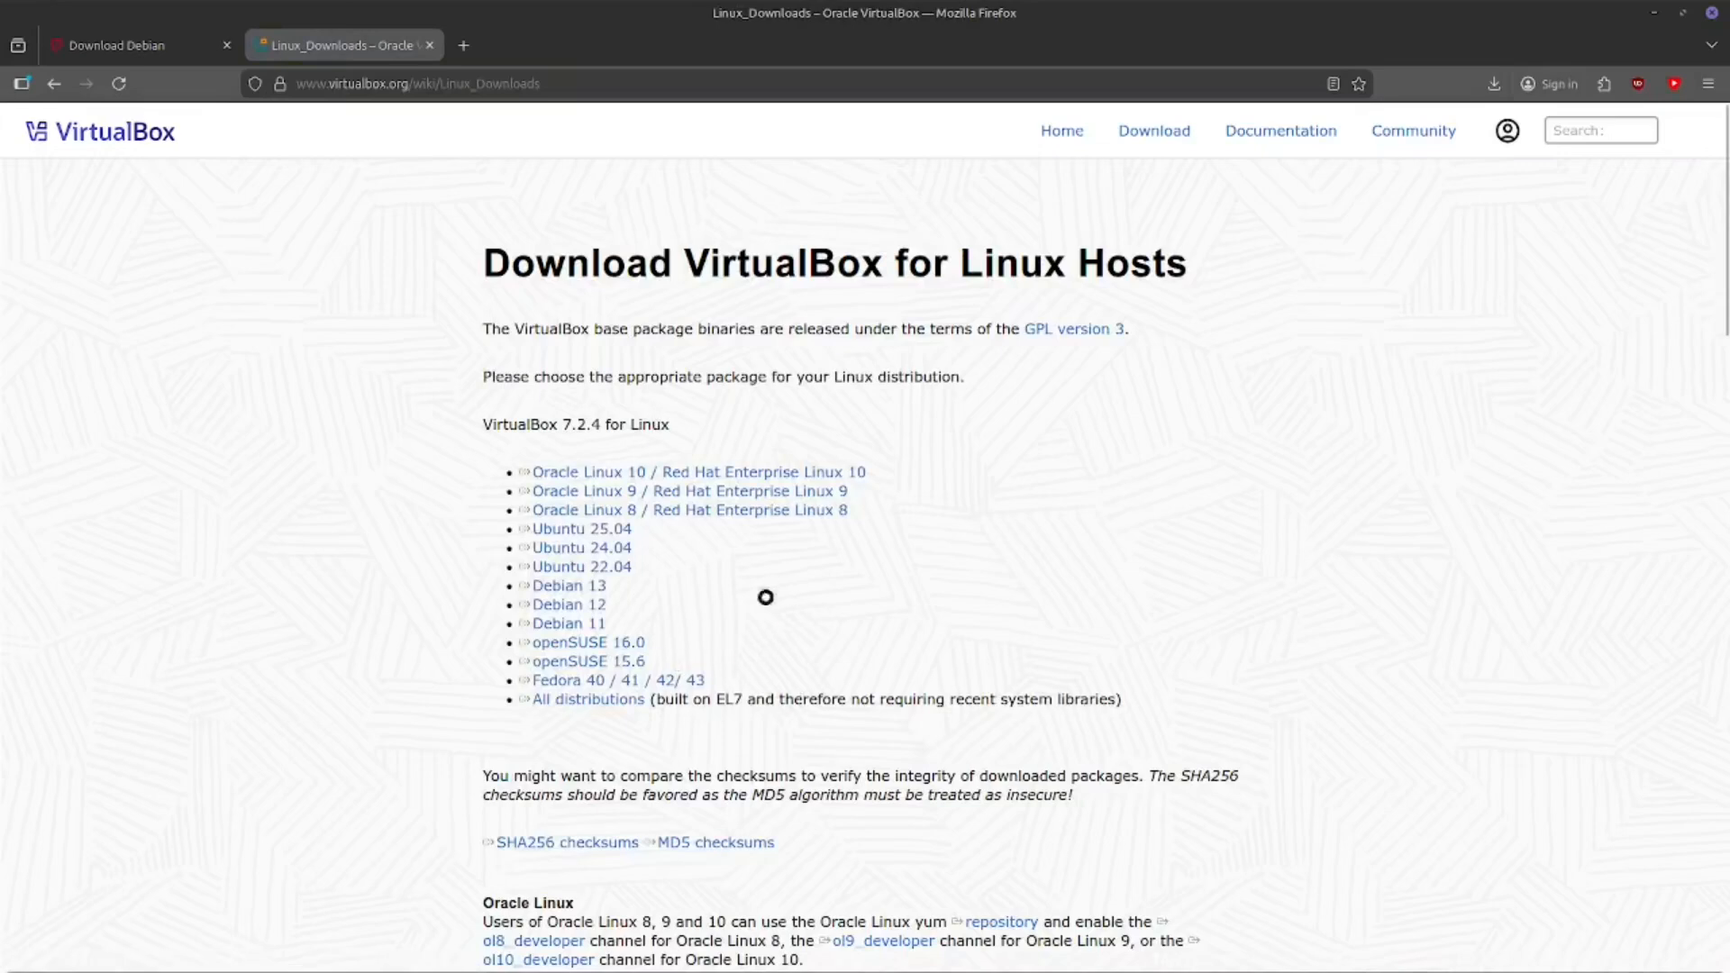
{"action": "key", "text": "alt+Left"}
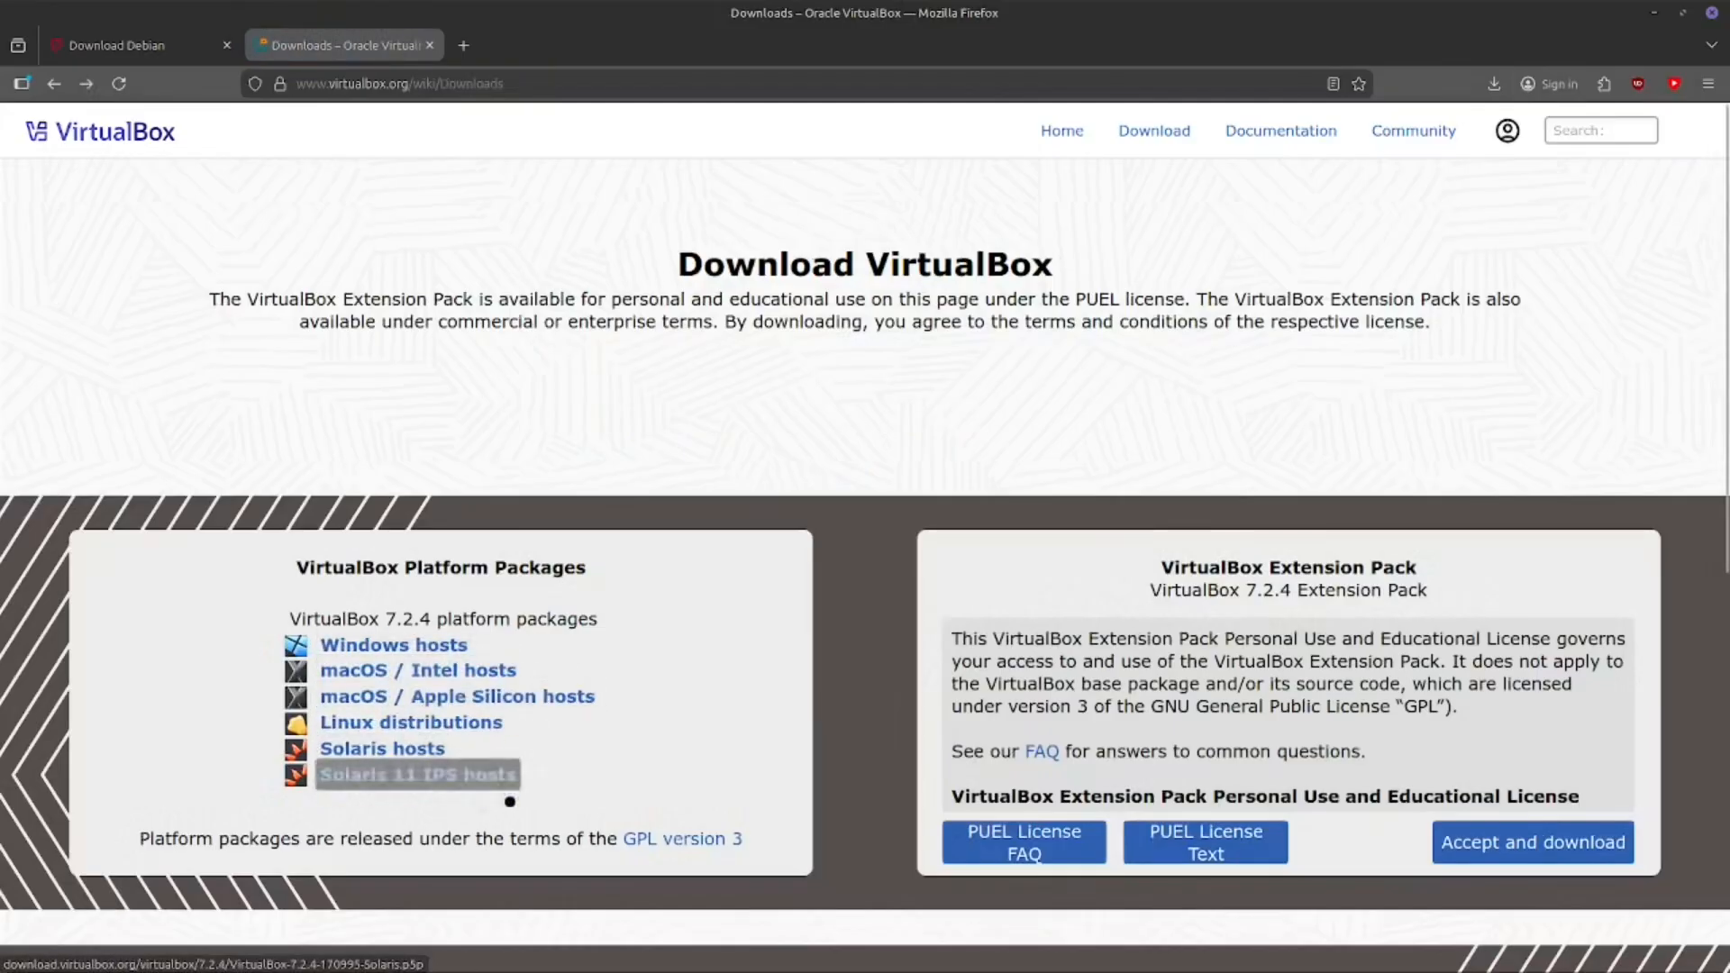
{"action": "left_click", "coordinate": [459, 723]}
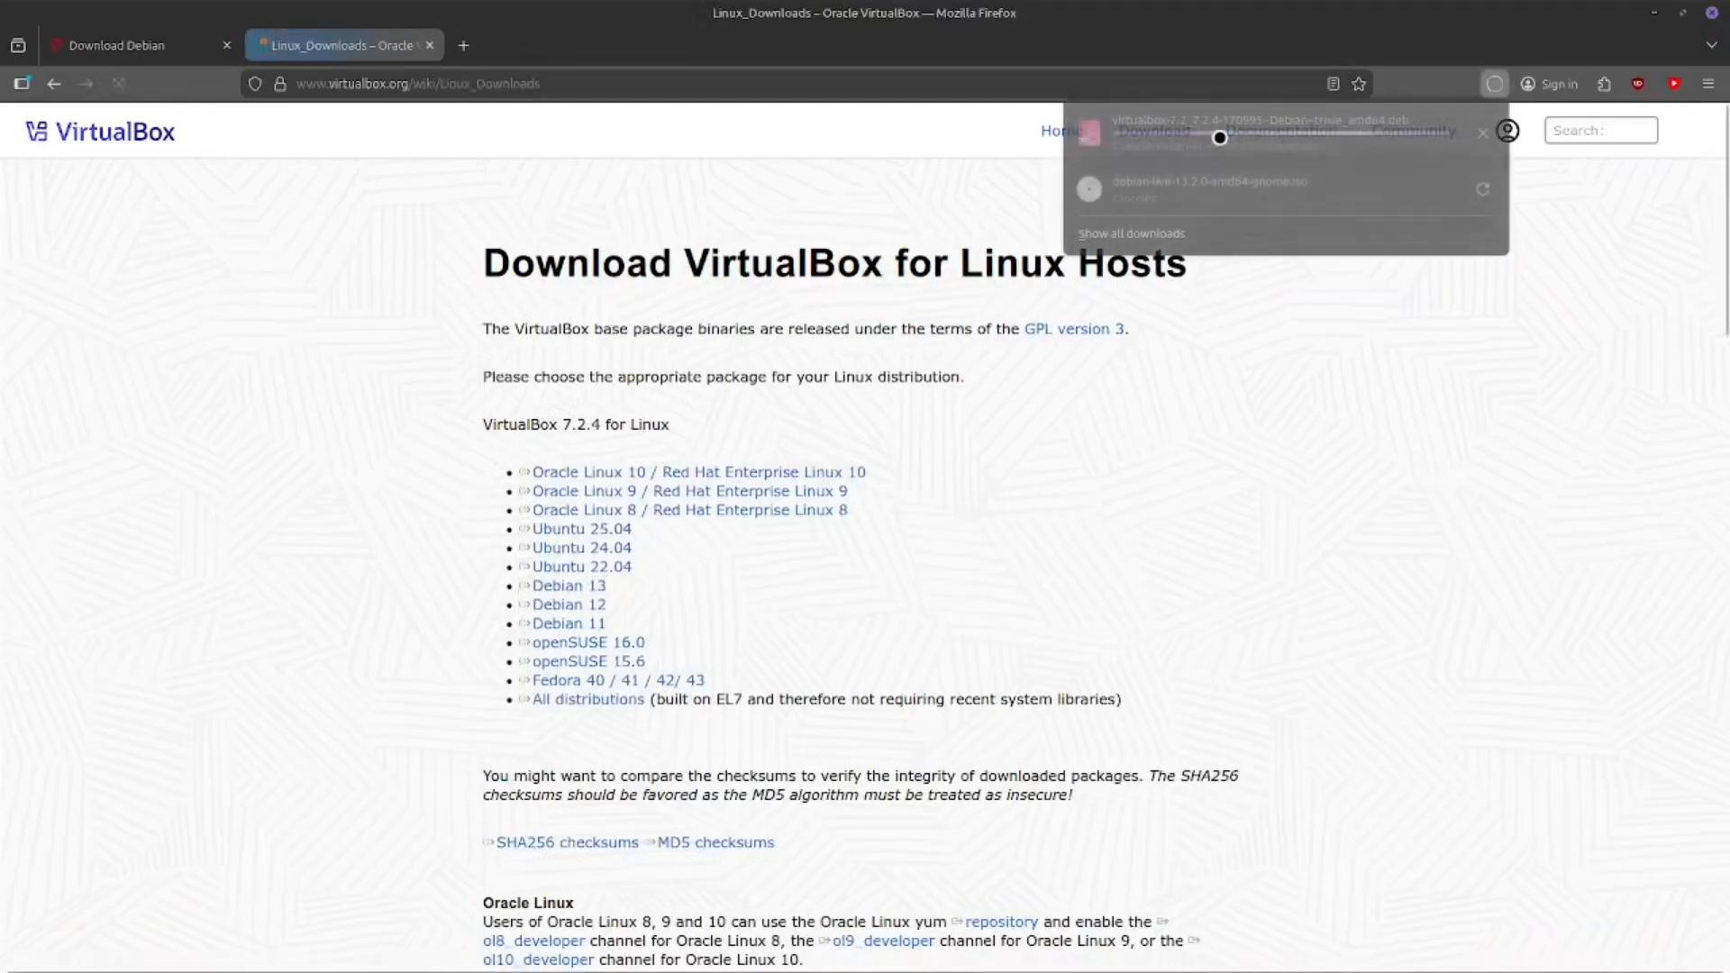
Step: Cancel the Debian 13 package download, start the one for Ubuntu 25.04 and cancel it as well
{"action": "left_click", "coordinate": [1483, 133]}
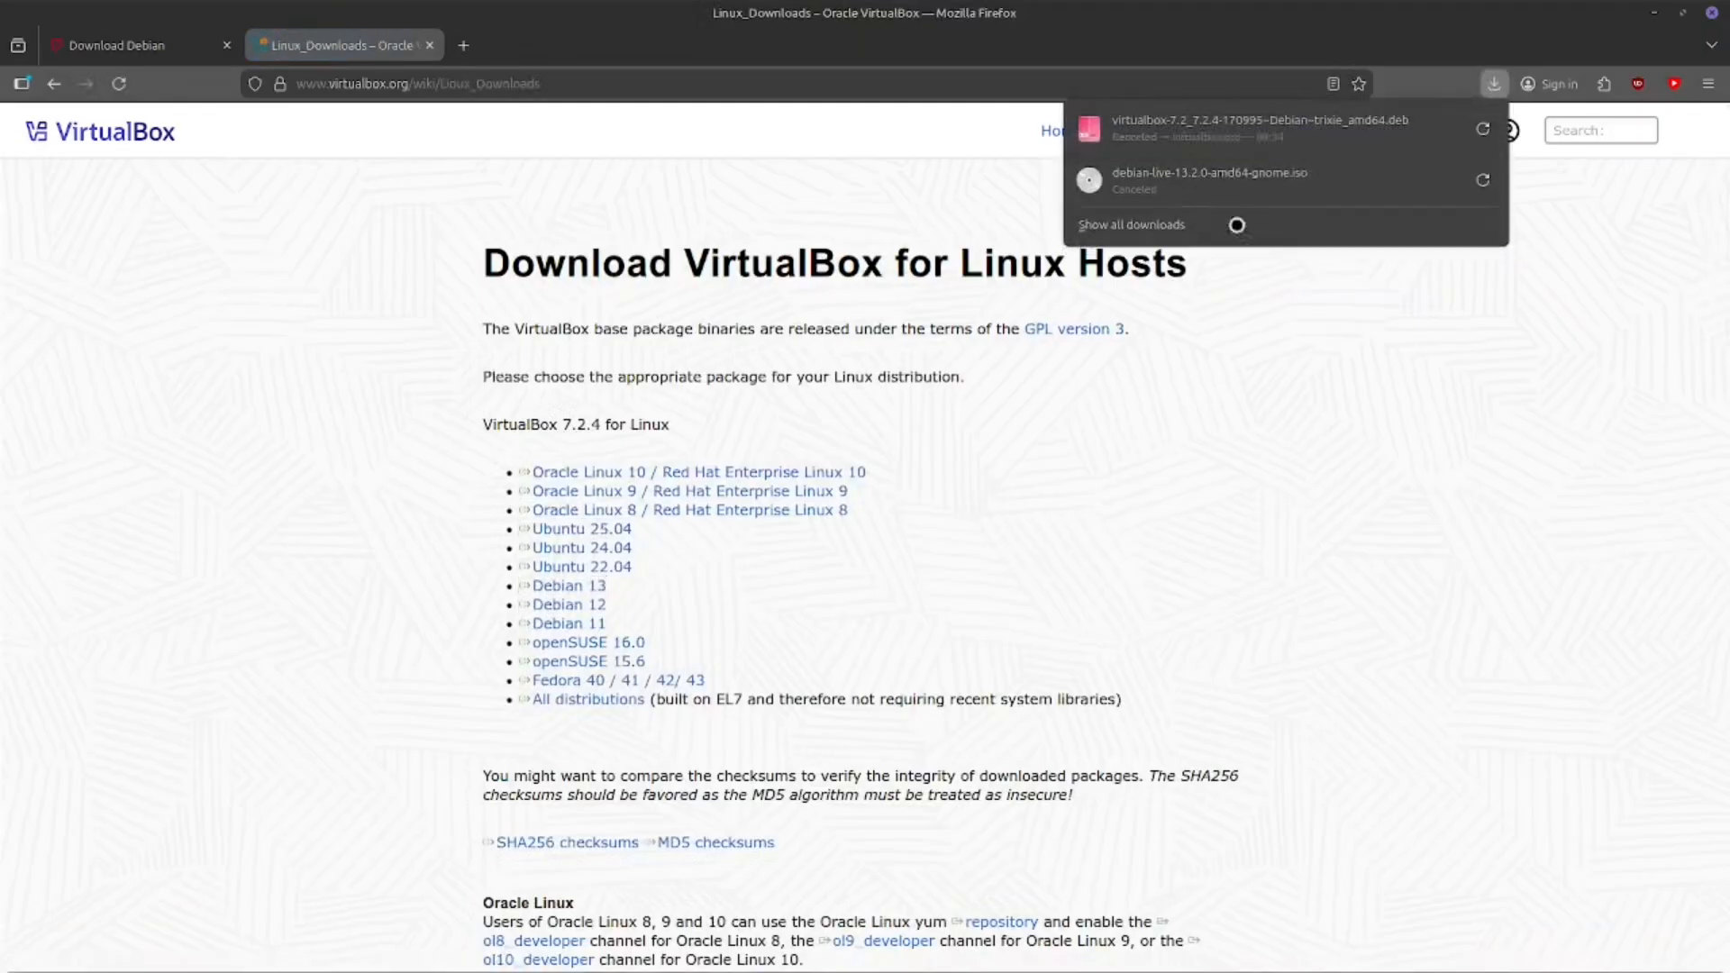
{"action": "left_click", "coordinate": [620, 530]}
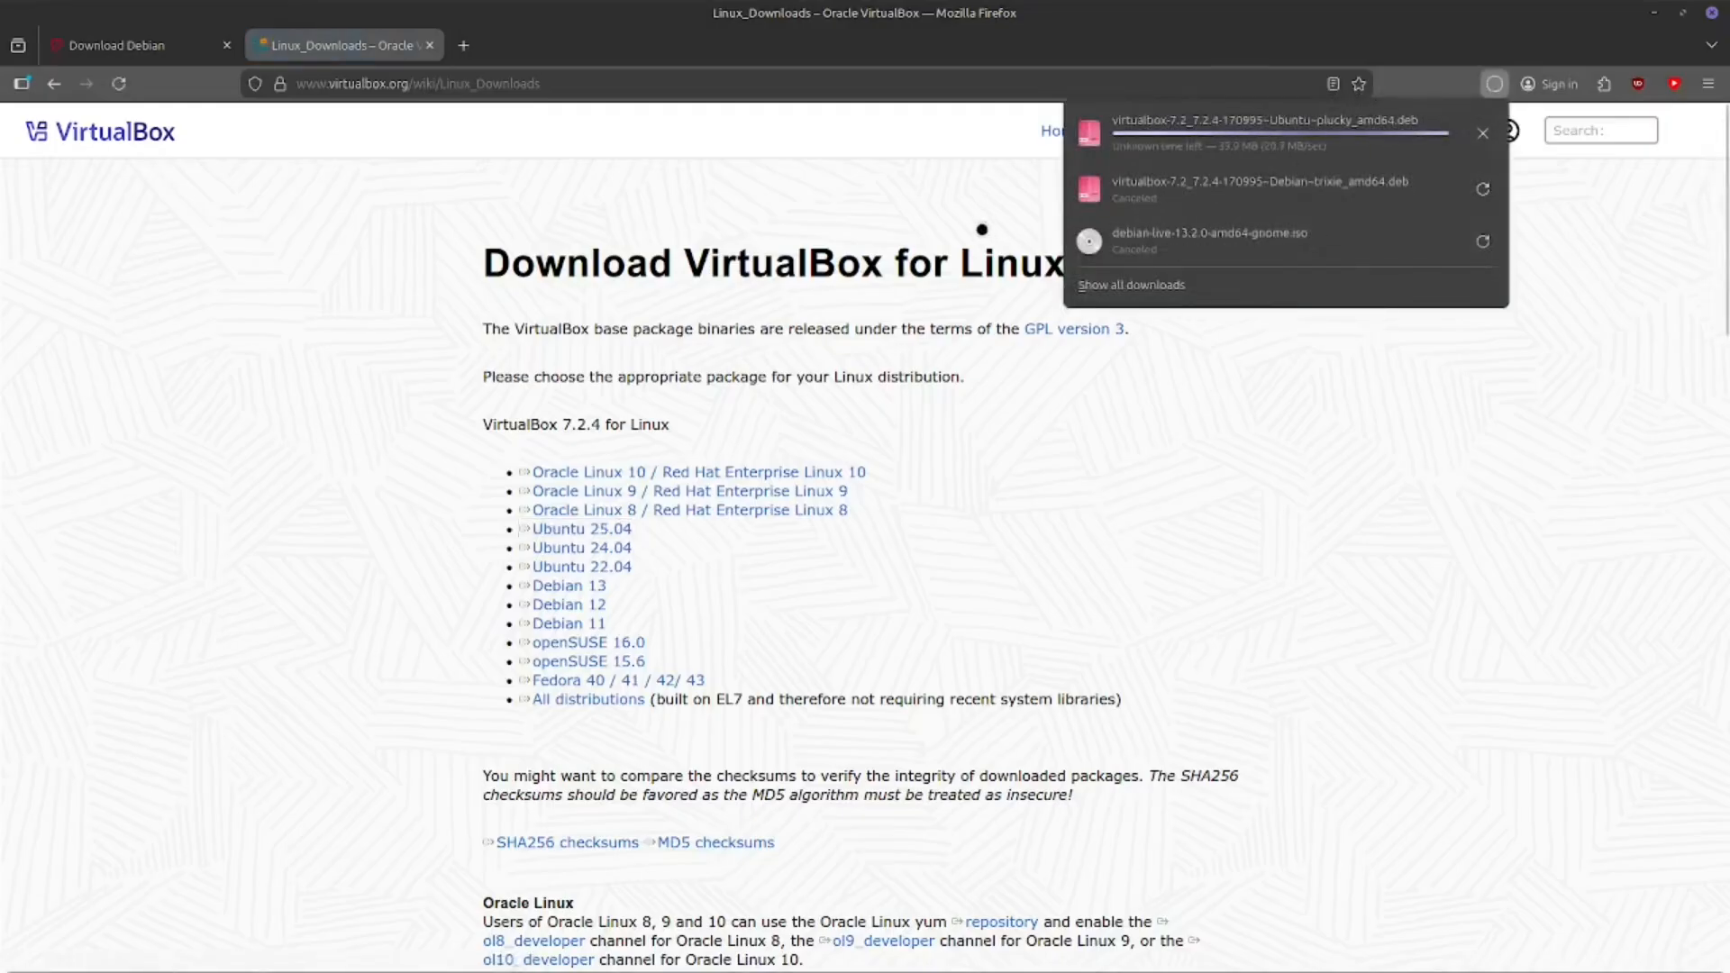
{"action": "left_click", "coordinate": [1483, 134]}
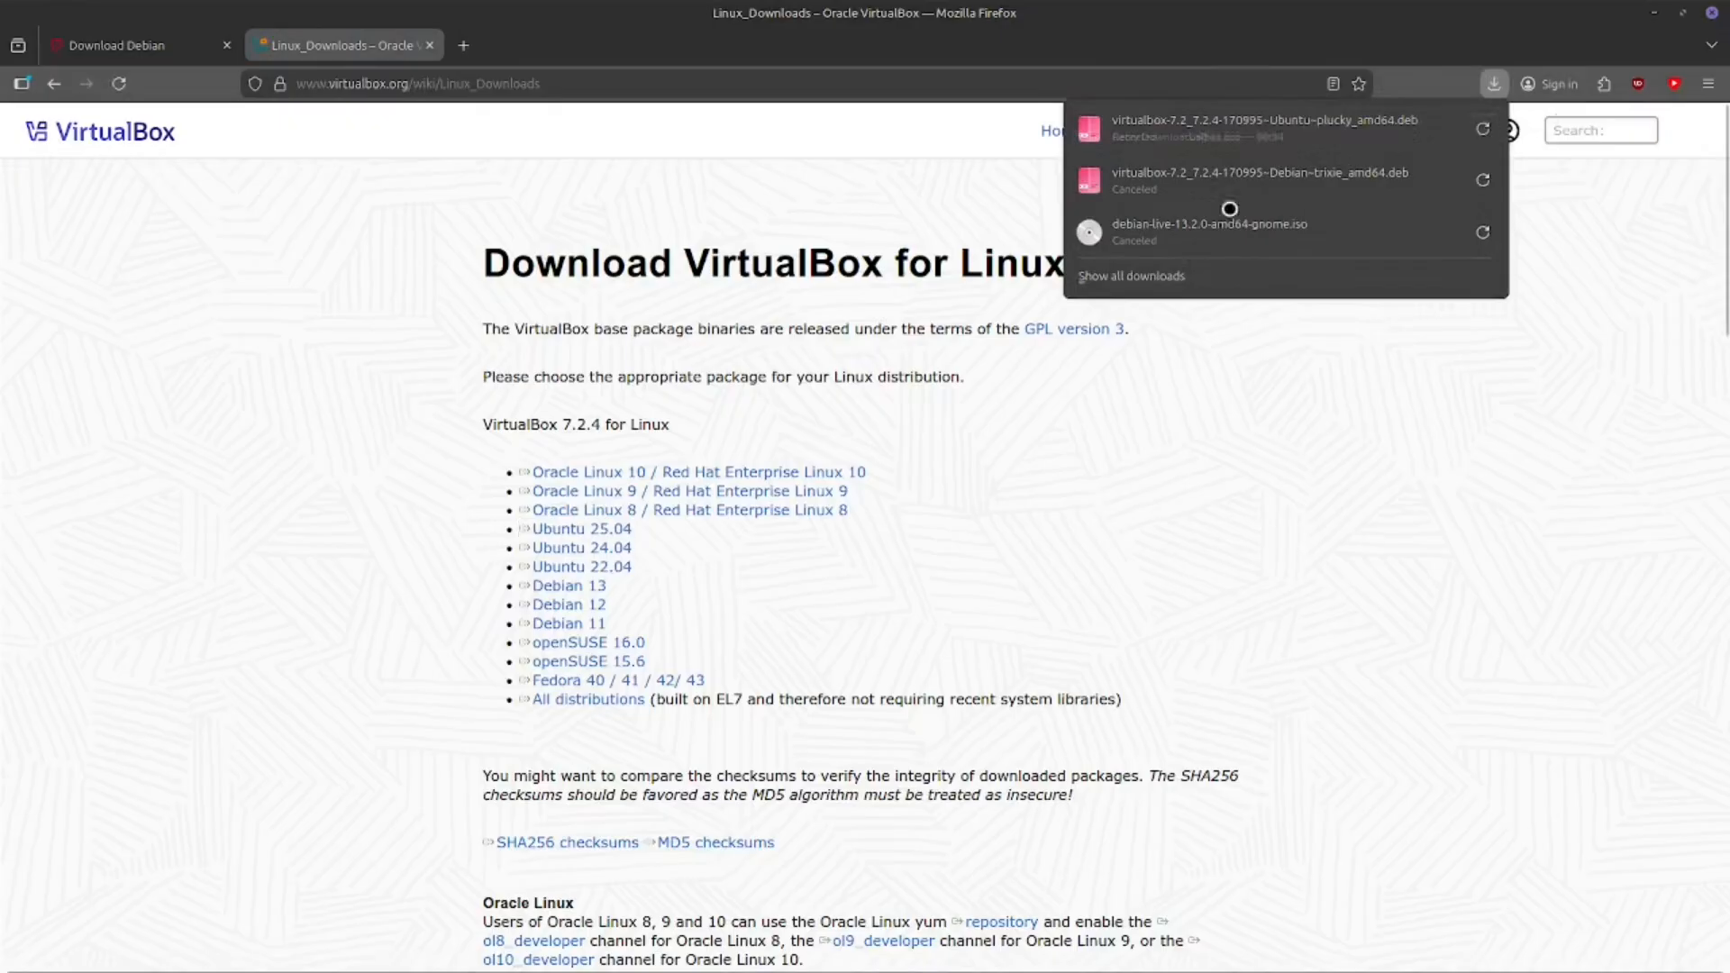
{"action": "left_click", "coordinate": [773, 571]}
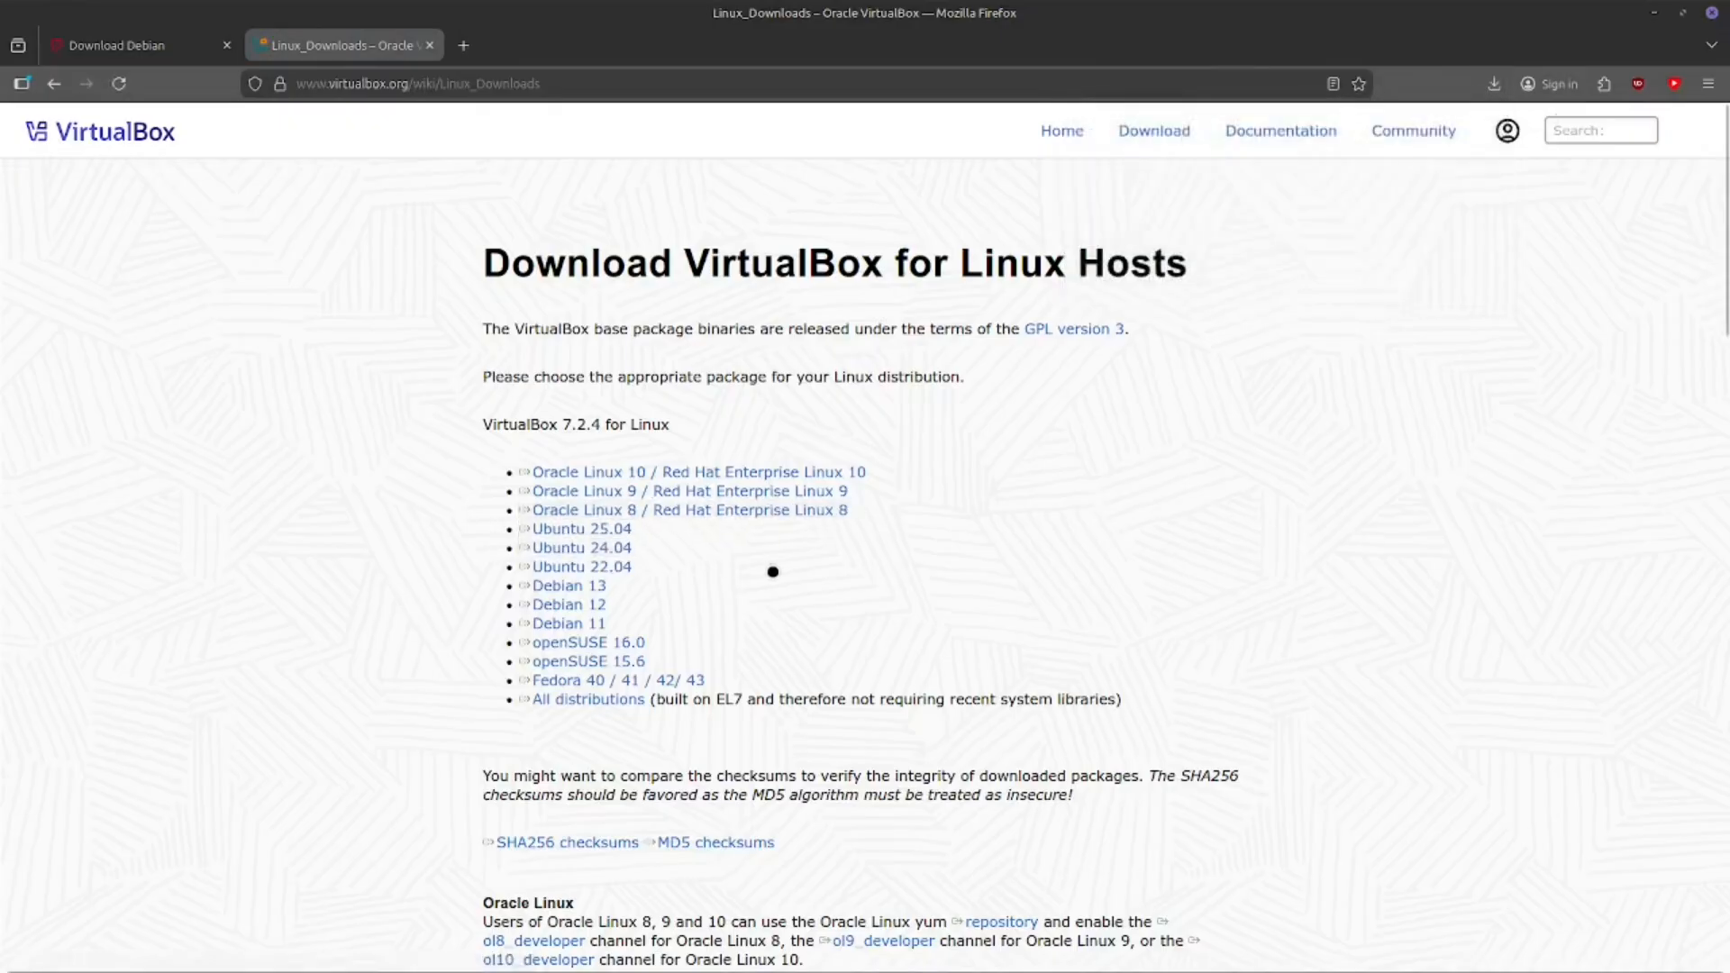
Step: Download the VirtualBox package for Ubuntu 24.04, install it with its required additional software and close the package installer
{"action": "left_click", "coordinate": [598, 548]}
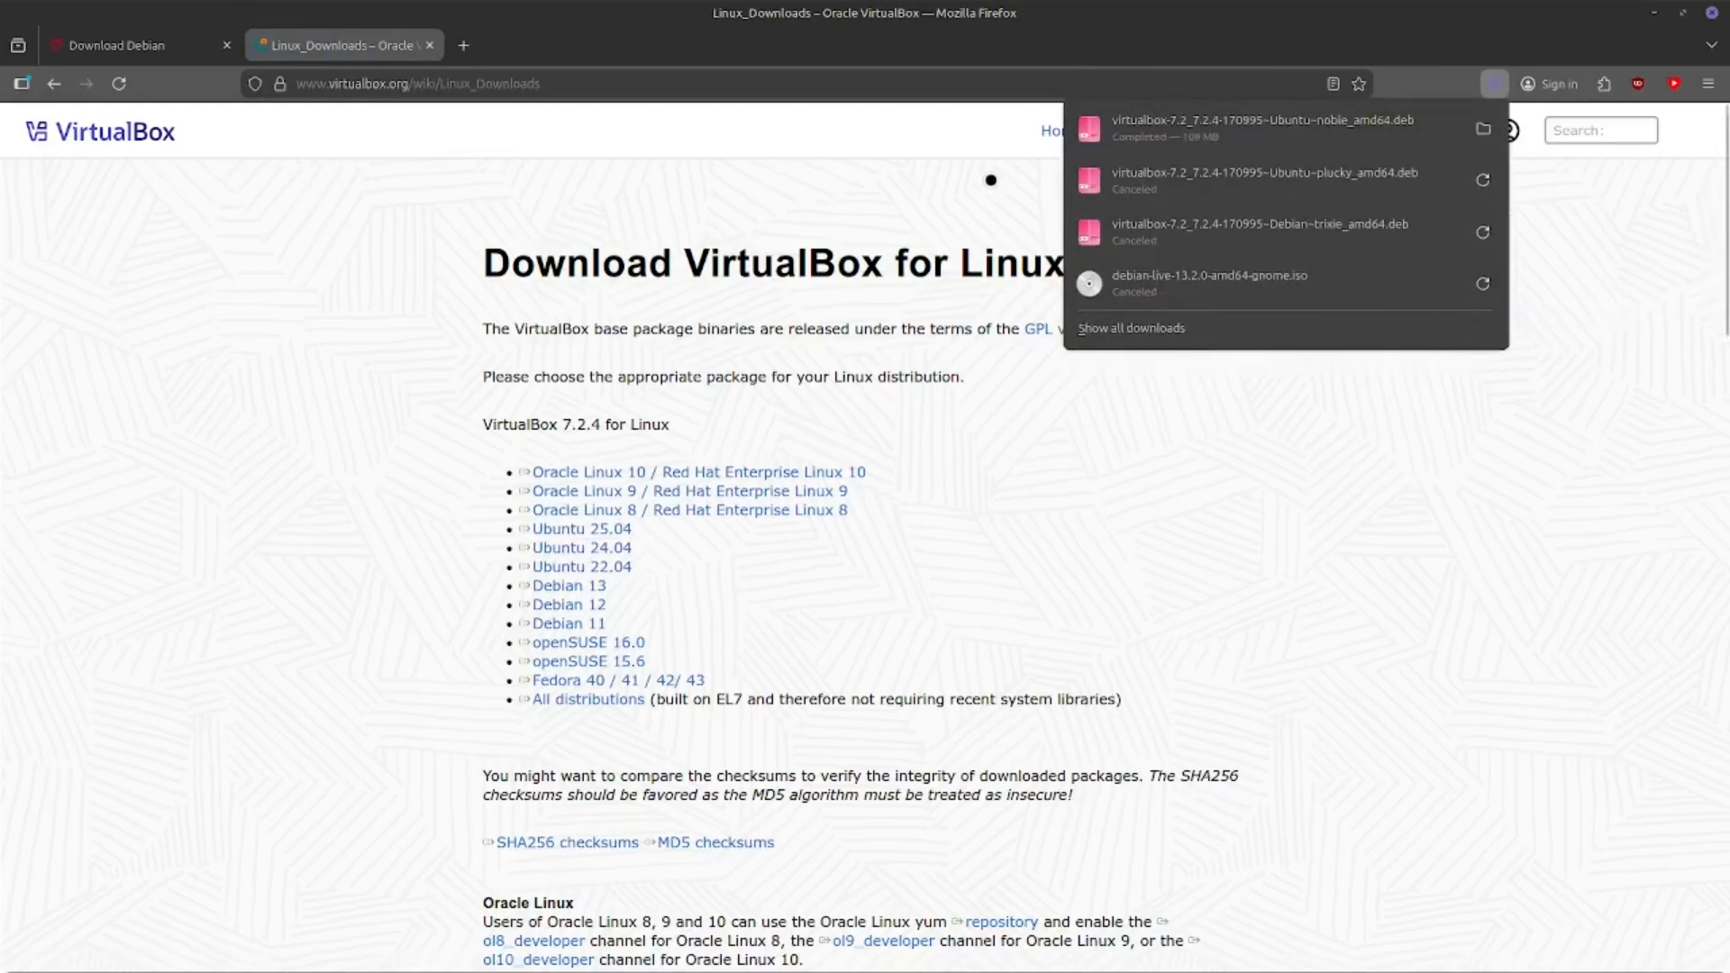
{"action": "left_click", "coordinate": [1208, 136]}
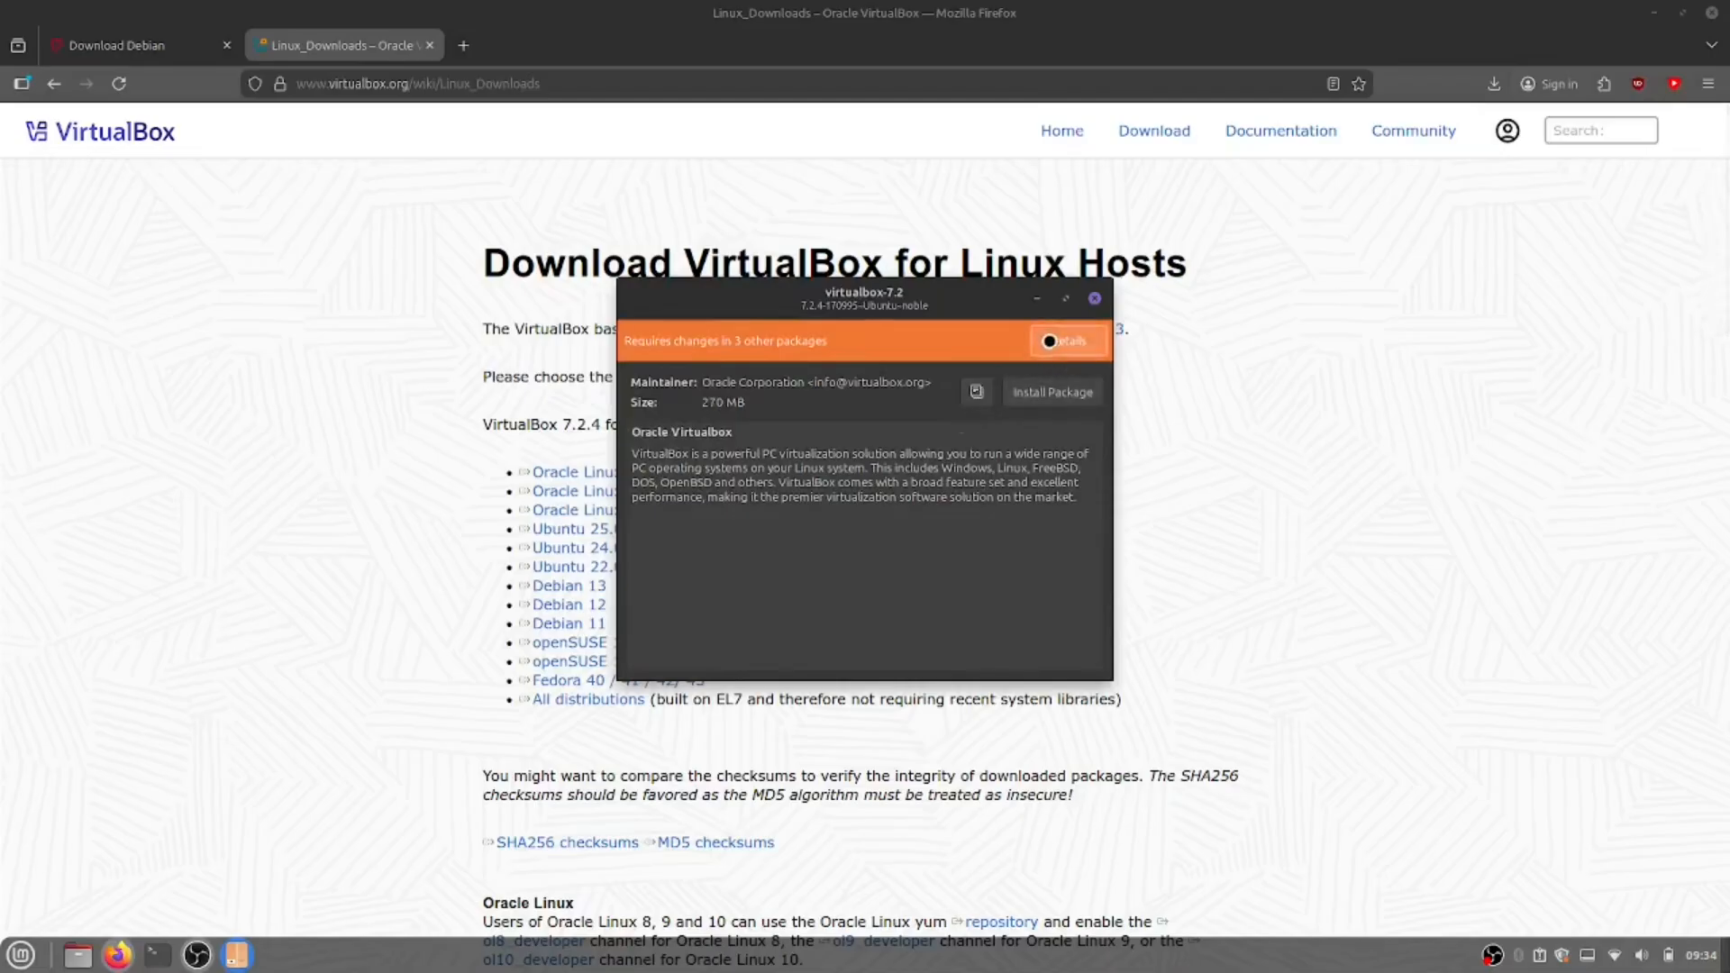
{"action": "left_click", "coordinate": [1051, 396]}
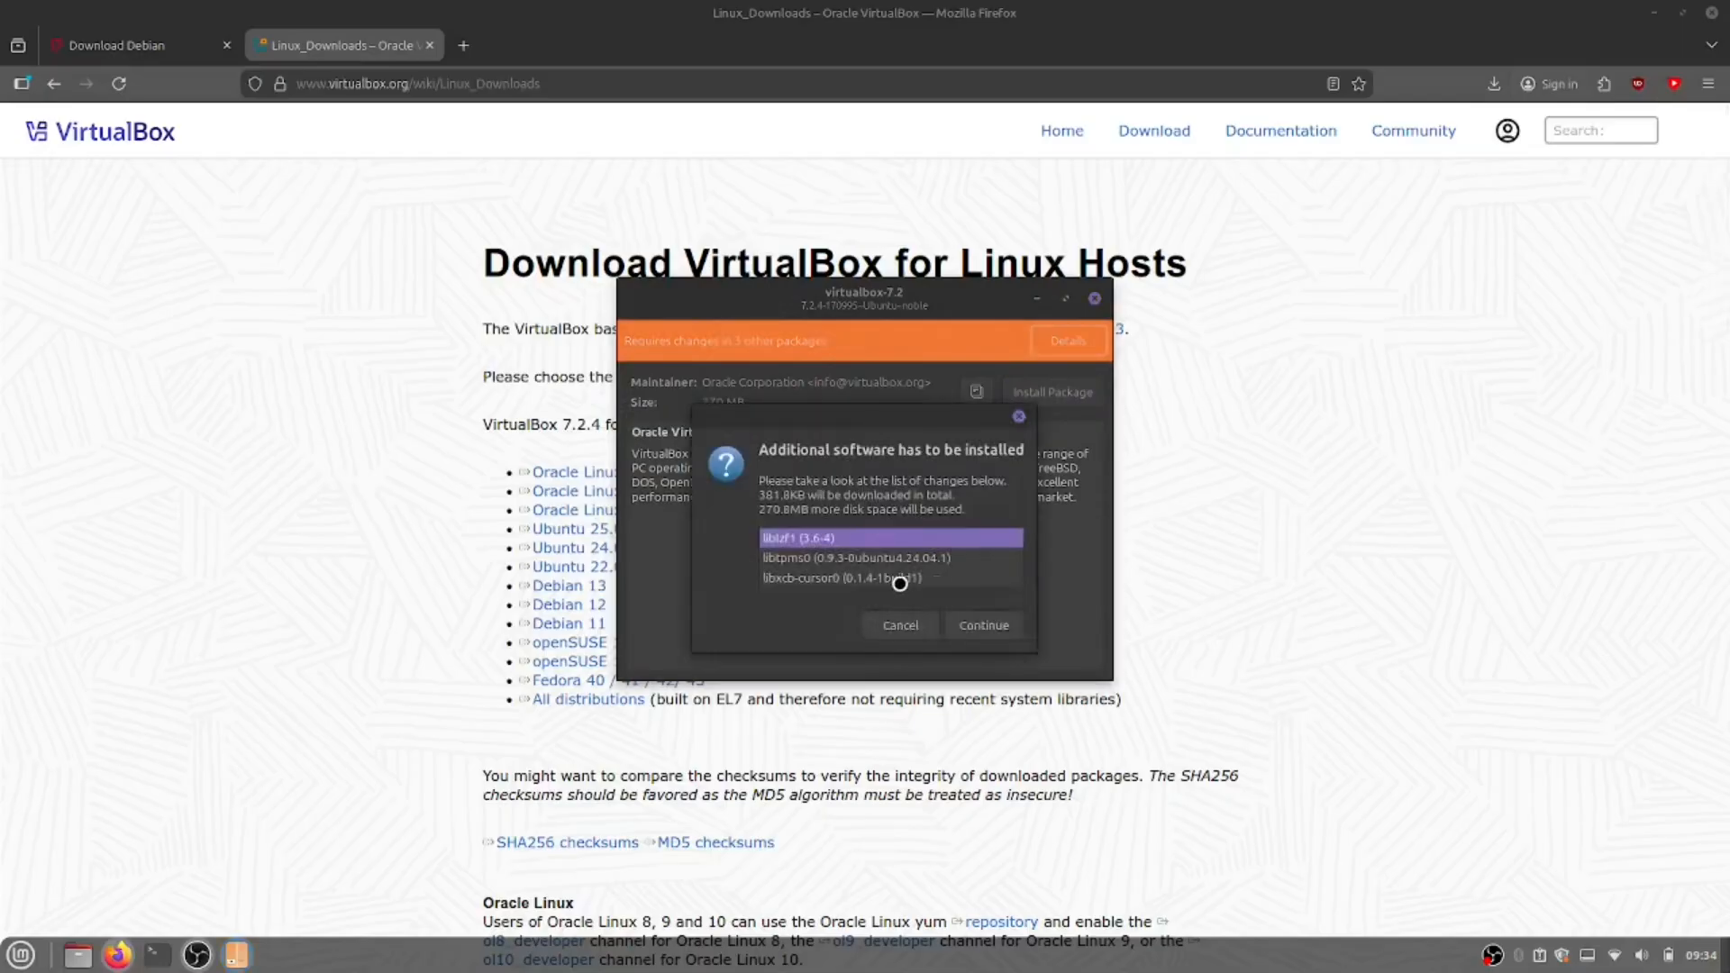
{"action": "left_click", "coordinate": [999, 625]}
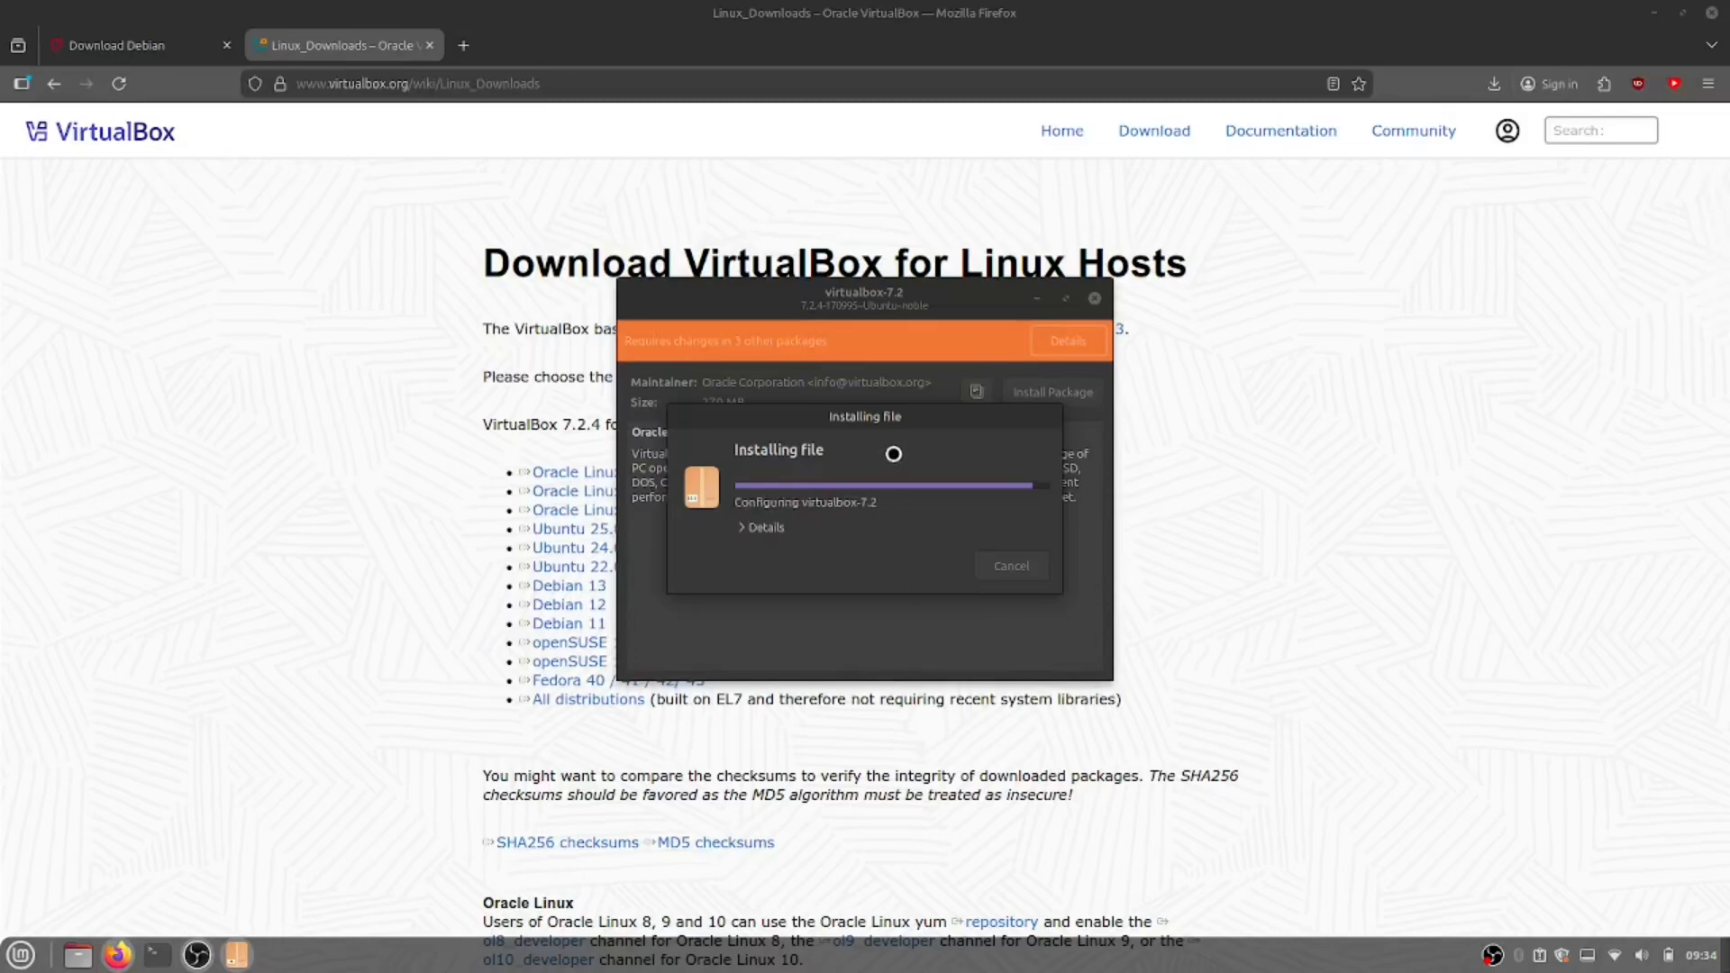
{"action": "left_click", "coordinate": [752, 530]}
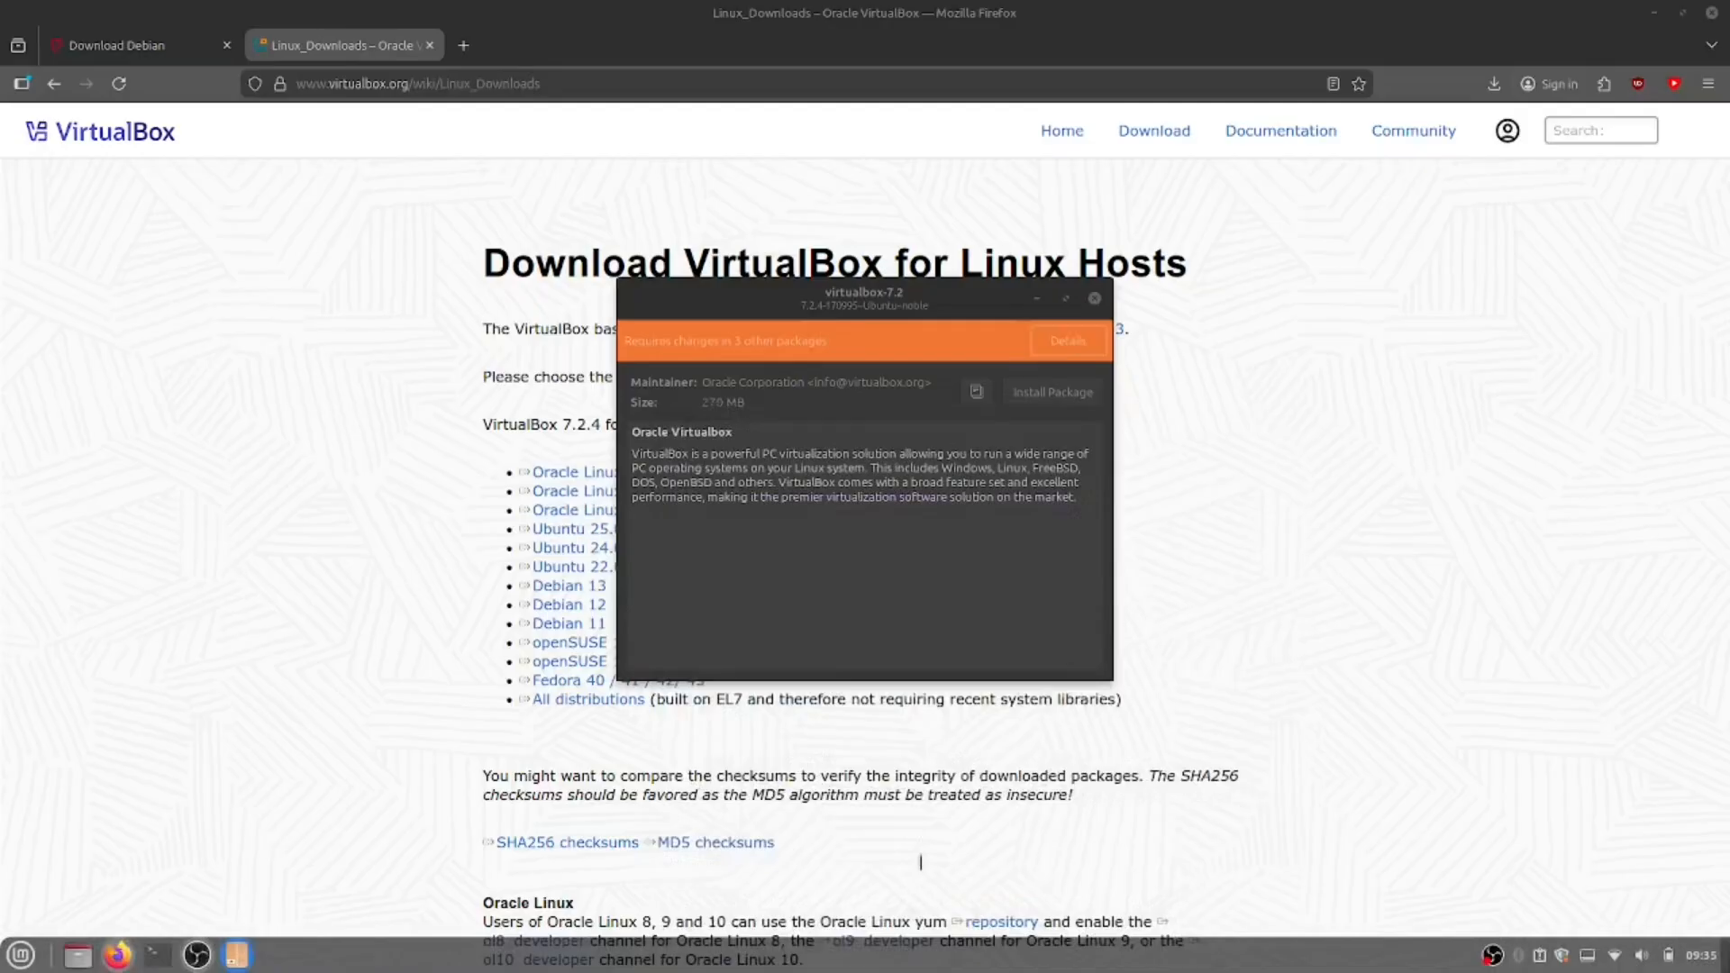
{"action": "left_click", "coordinate": [1094, 294]}
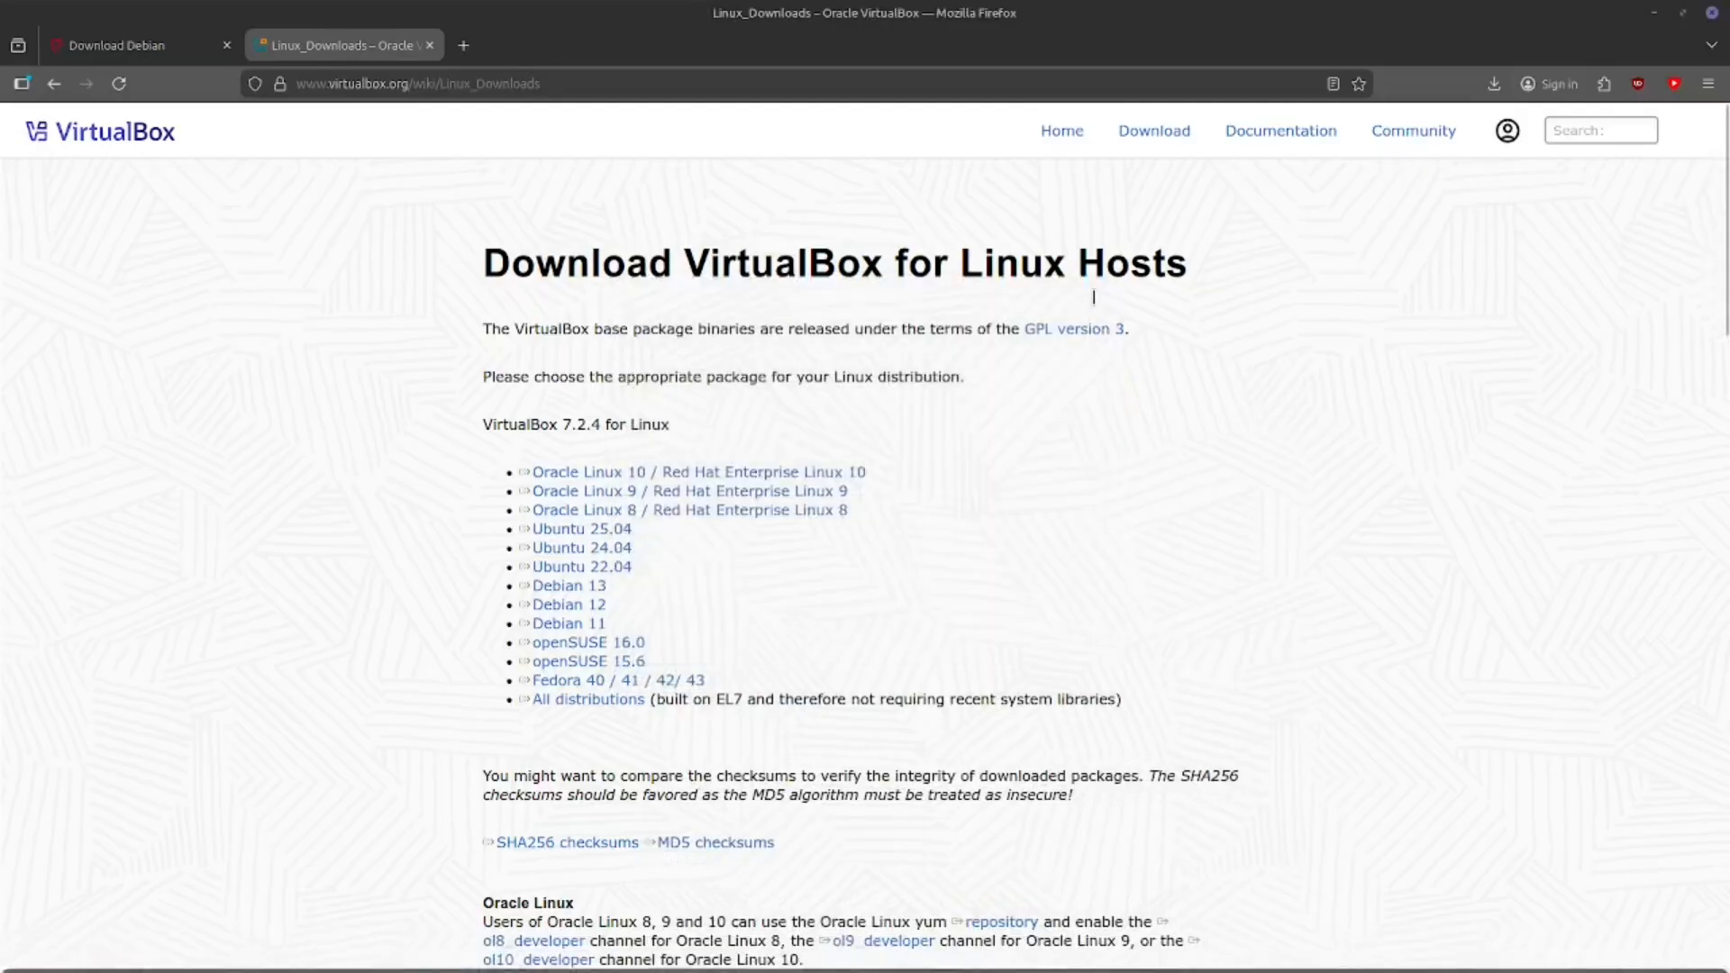
Step: Switch to Oracle VirtualBox Manager and start a new virtual machine named debian
{"action": "key", "text": "super"}
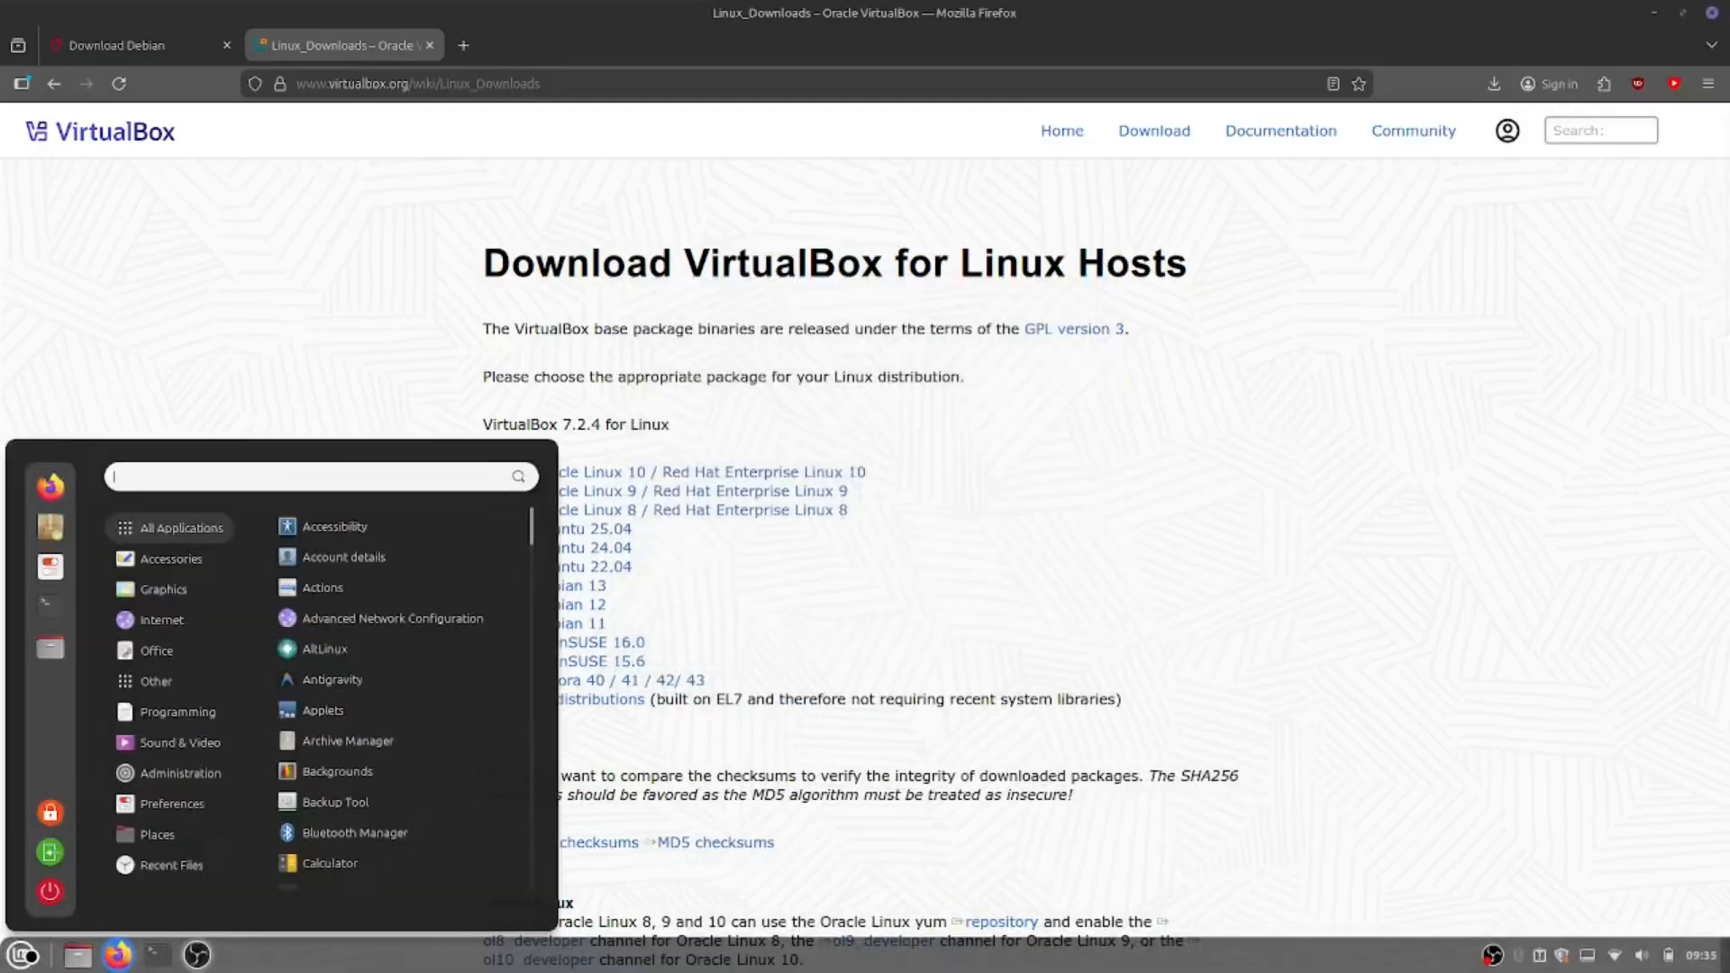
{"action": "type", "text": "vir"}
{"action": "key", "text": "Down"}
{"action": "key", "text": "Down"}
{"action": "key", "text": "Return"}
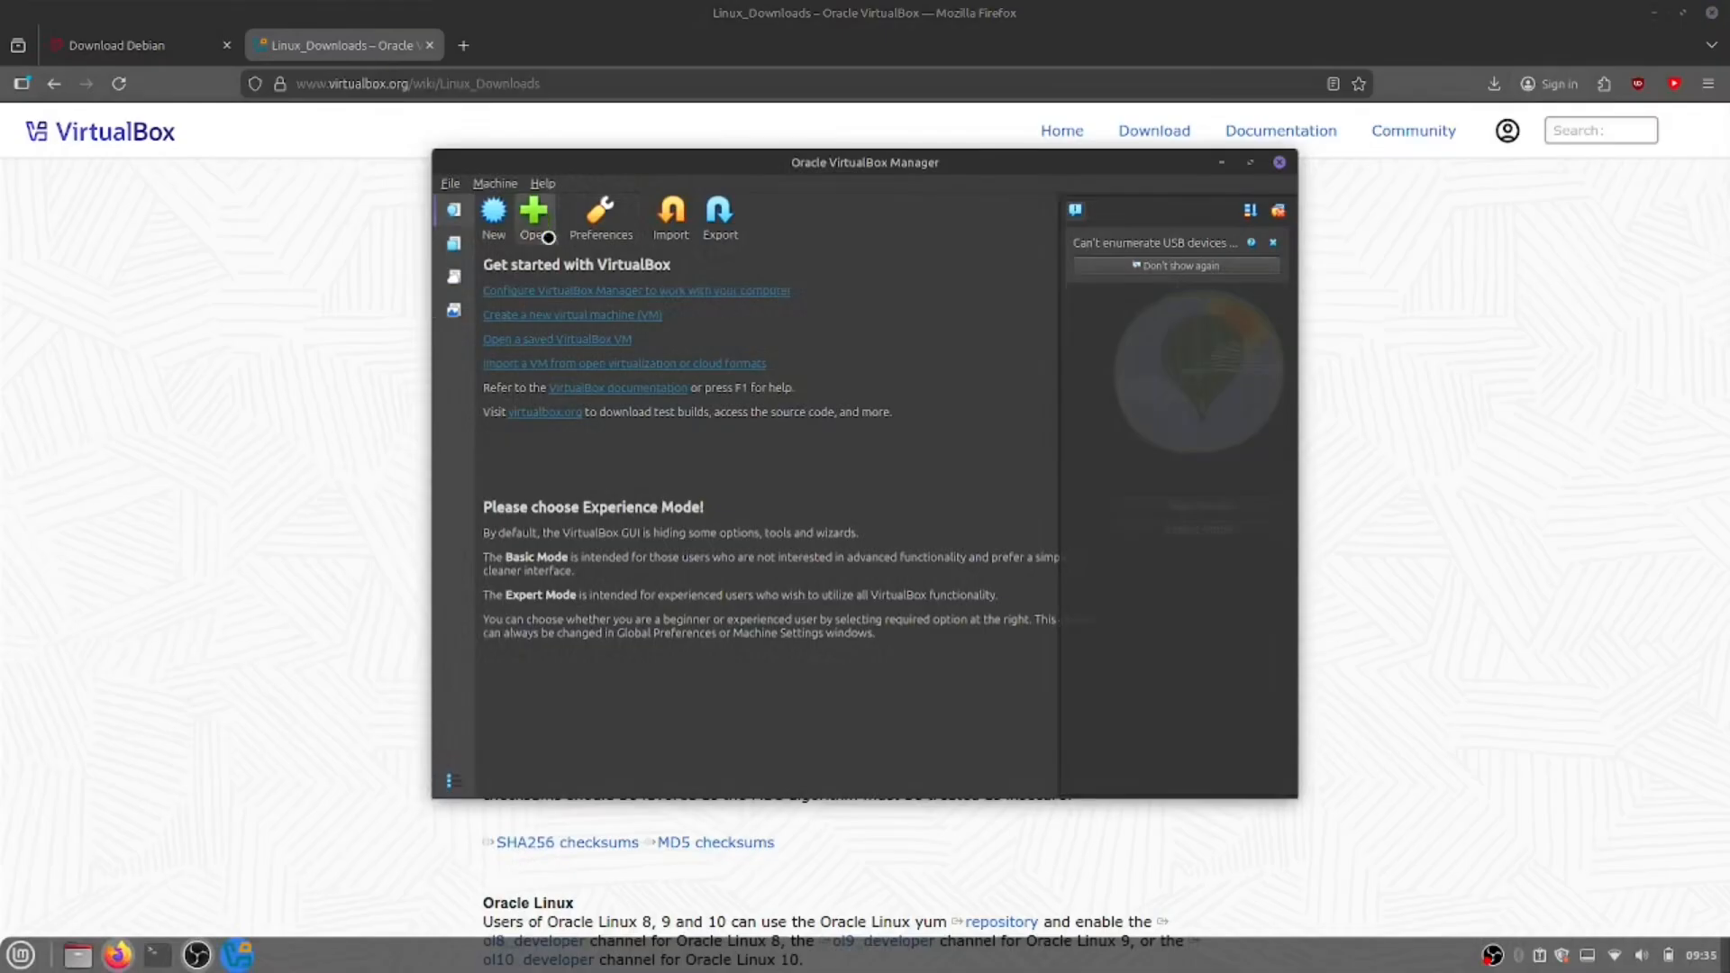
{"action": "left_click", "coordinate": [495, 215]}
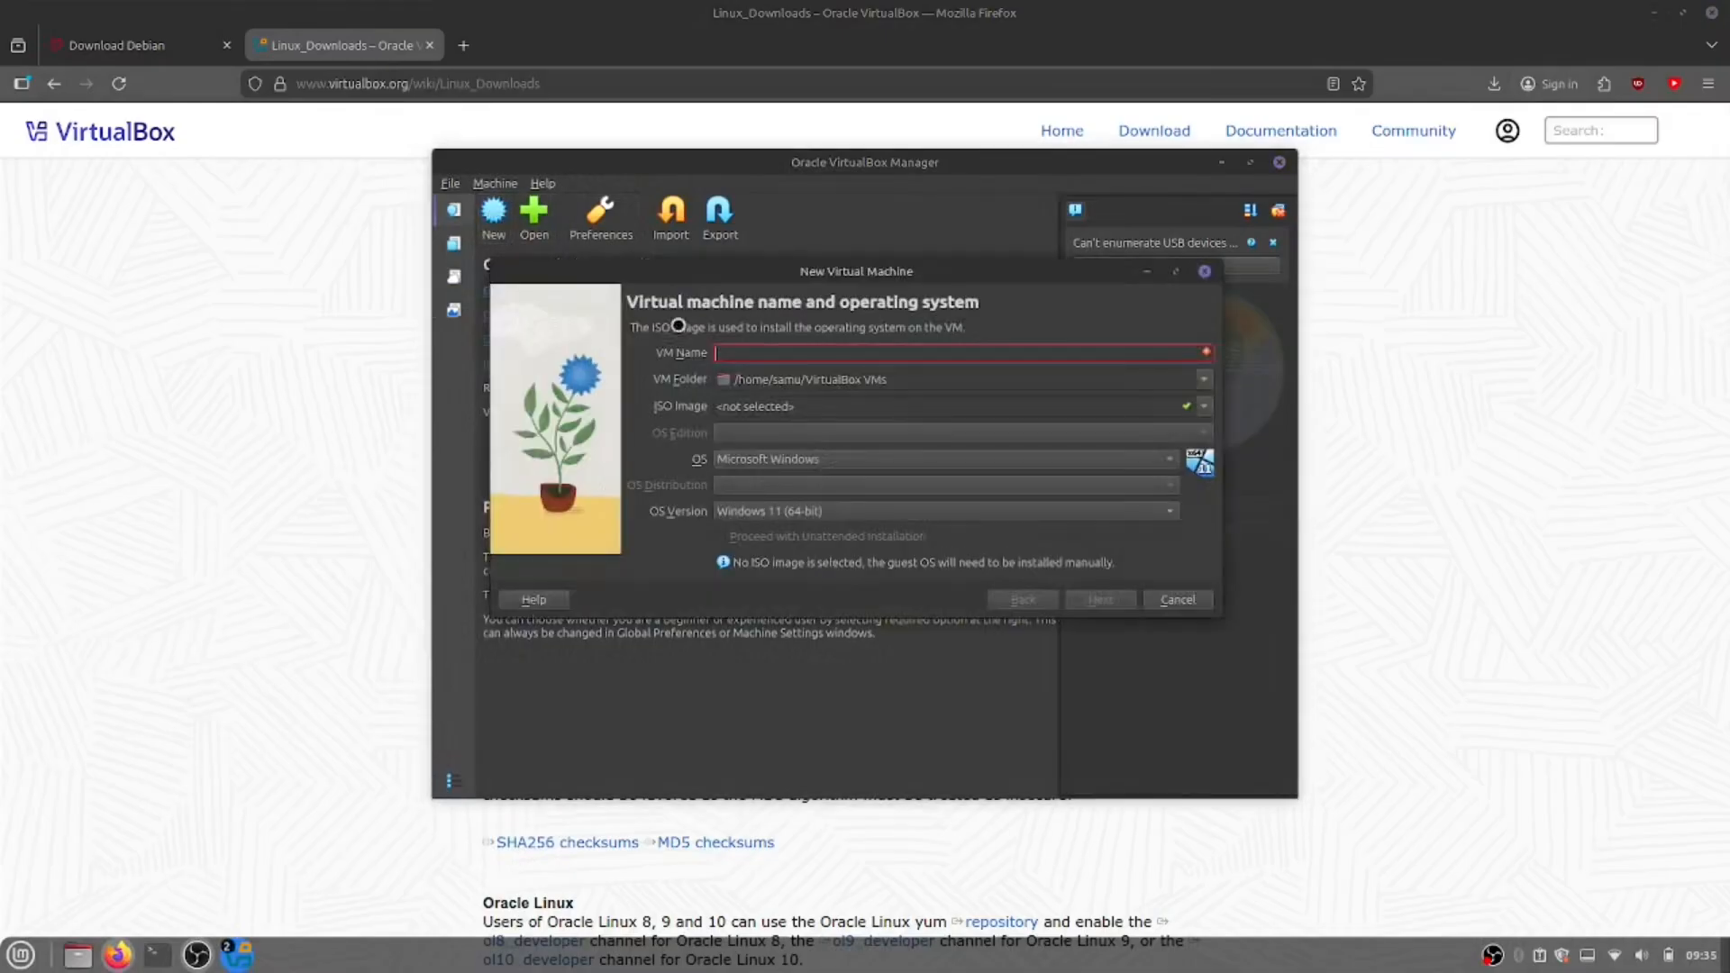
{"action": "type", "text": "Debian"}
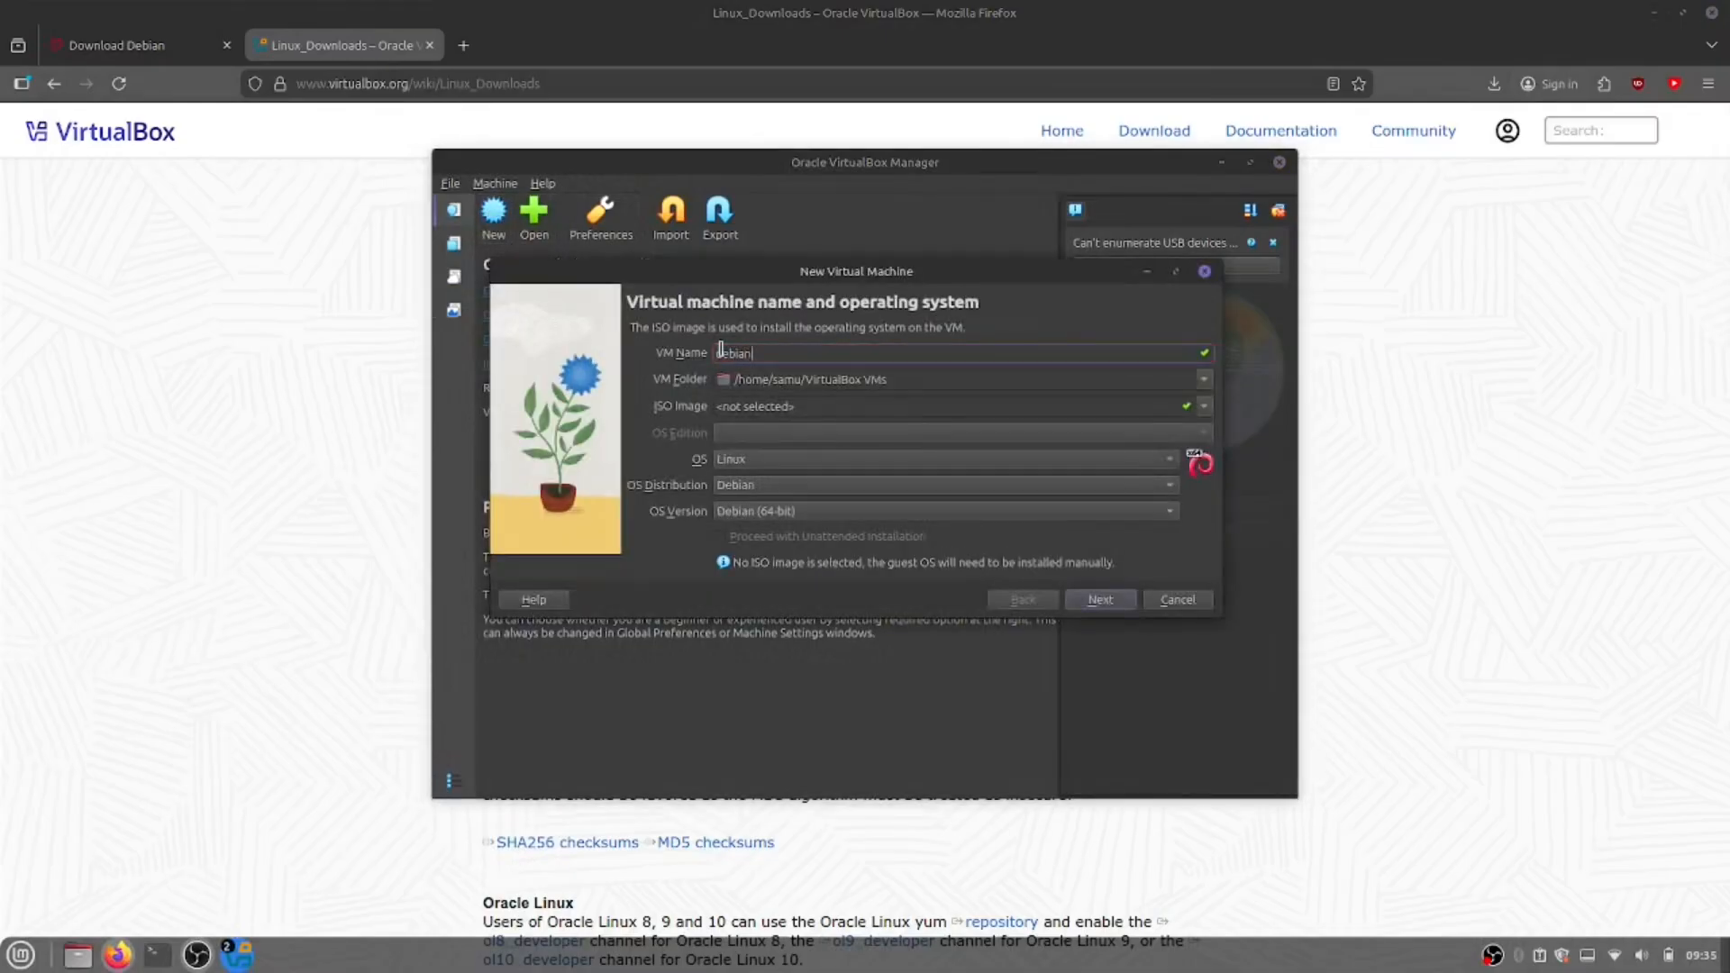
Step: Select debian-live-13.2.0-amd64-gnome.iso from the Desktop folder as the ISO image and turn off unattended installation
{"action": "left_click", "coordinate": [1148, 407]}
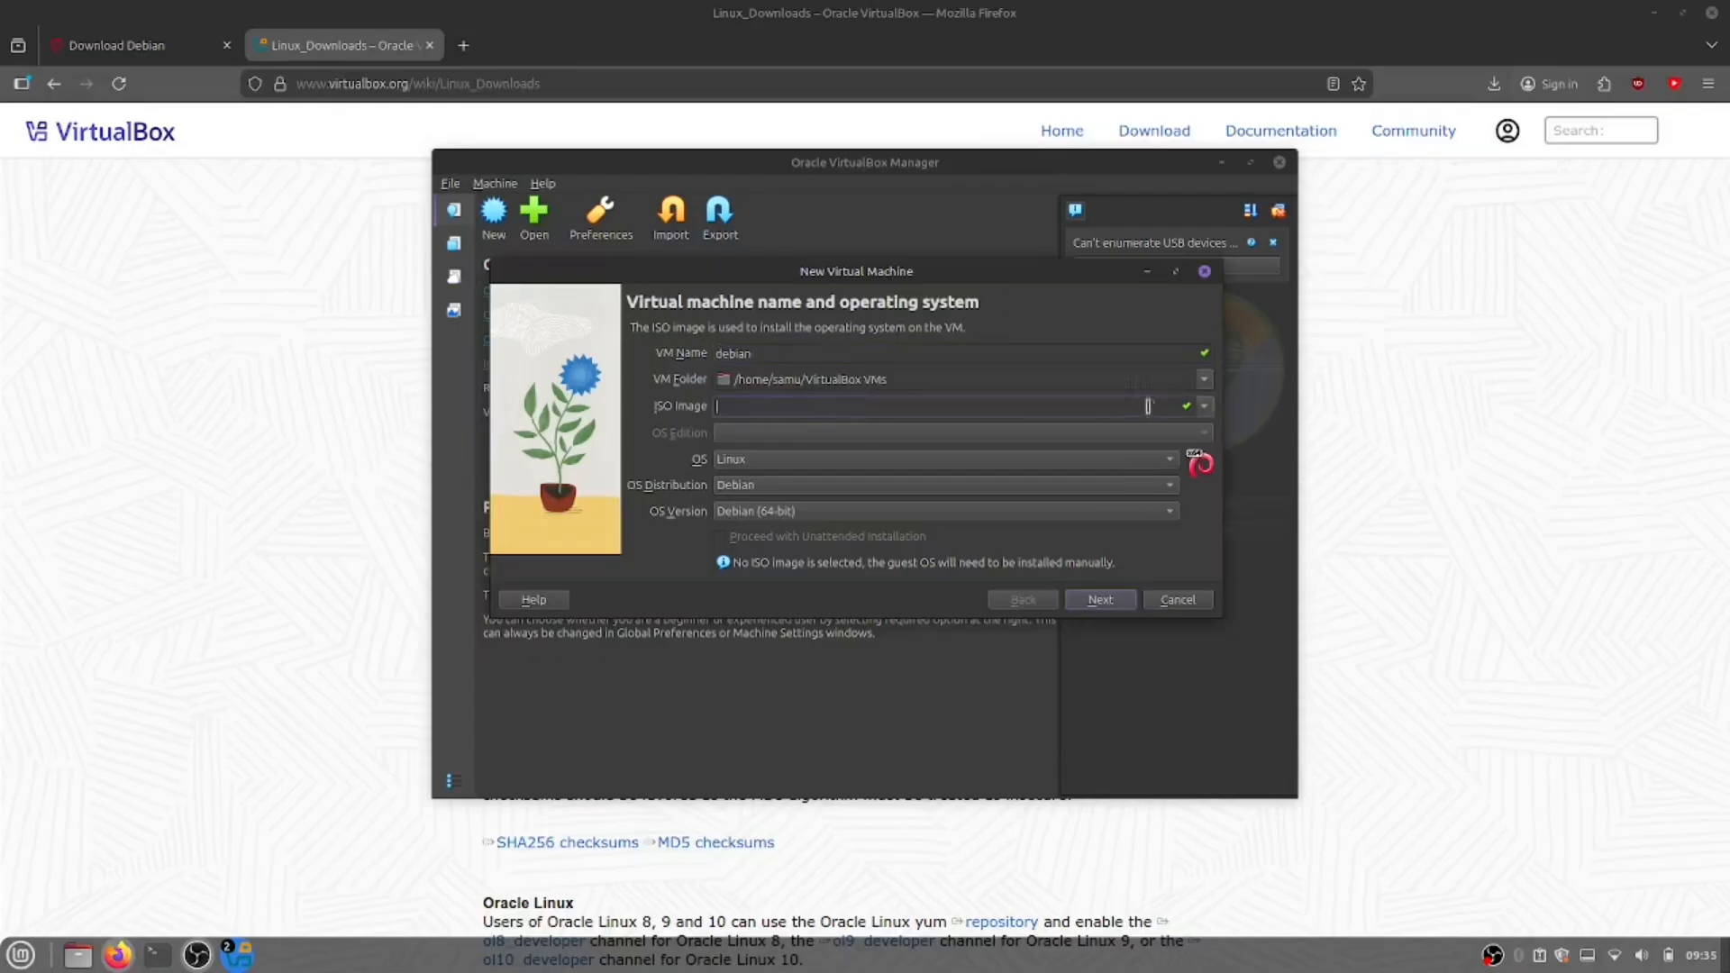
{"action": "left_click", "coordinate": [1201, 408]}
{"action": "left_click", "coordinate": [908, 441]}
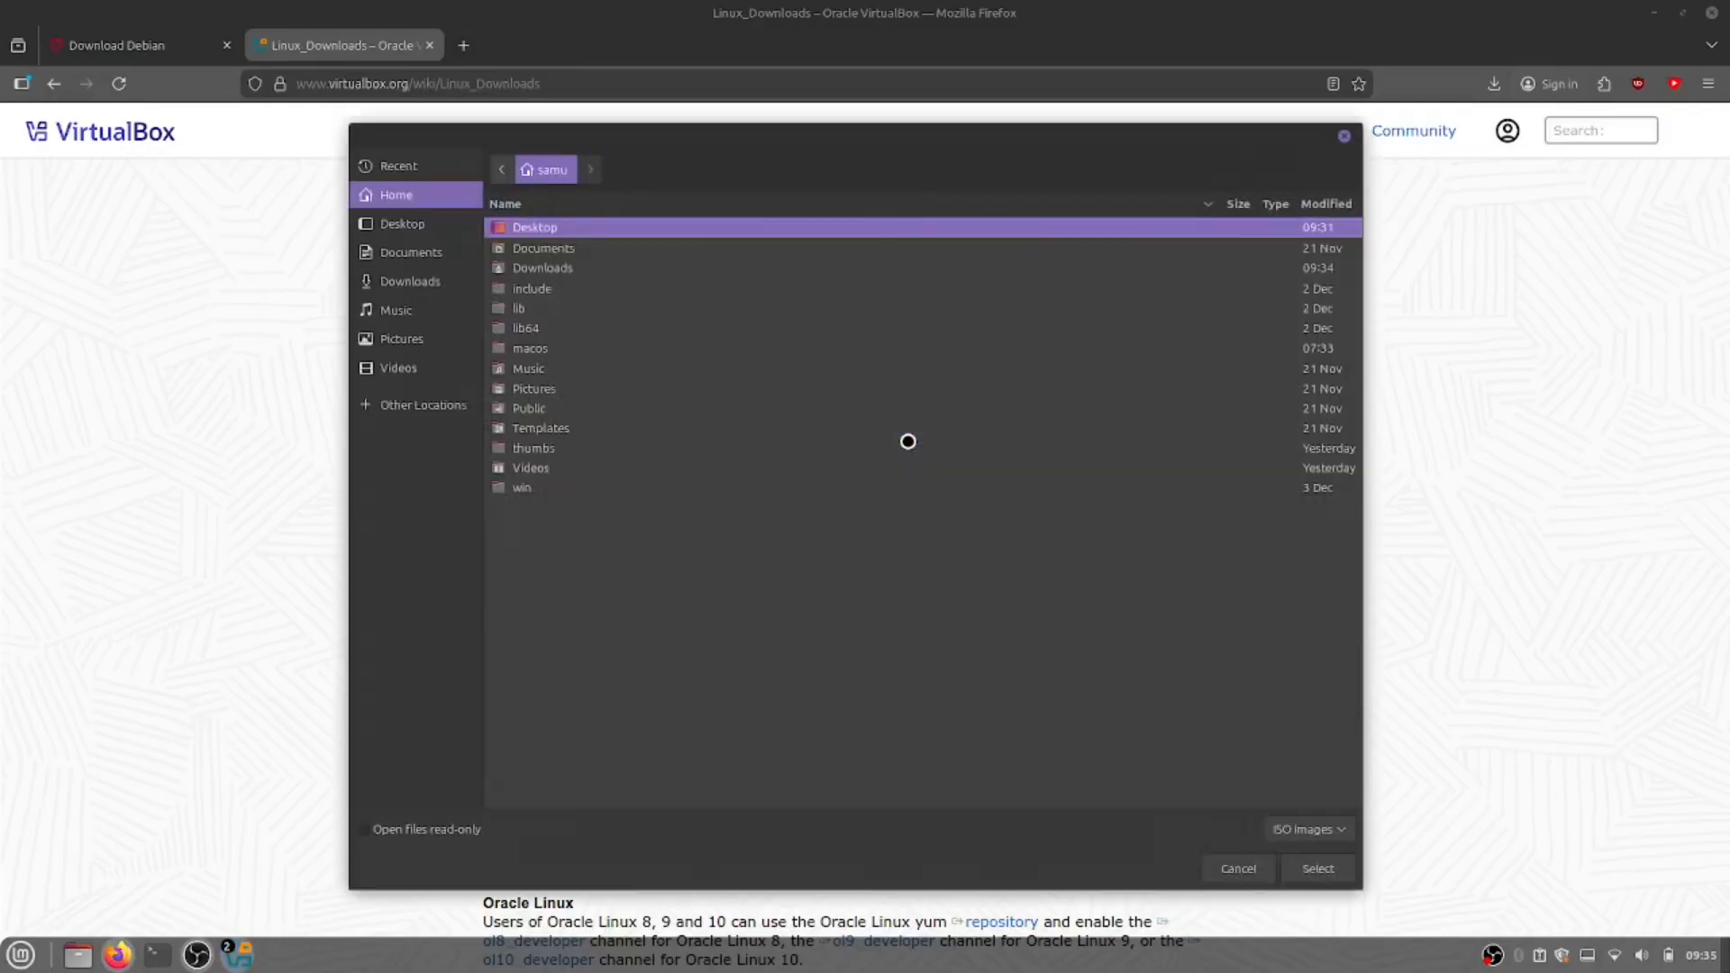
{"action": "left_click", "coordinate": [405, 235]}
{"action": "double_click", "coordinate": [618, 228]}
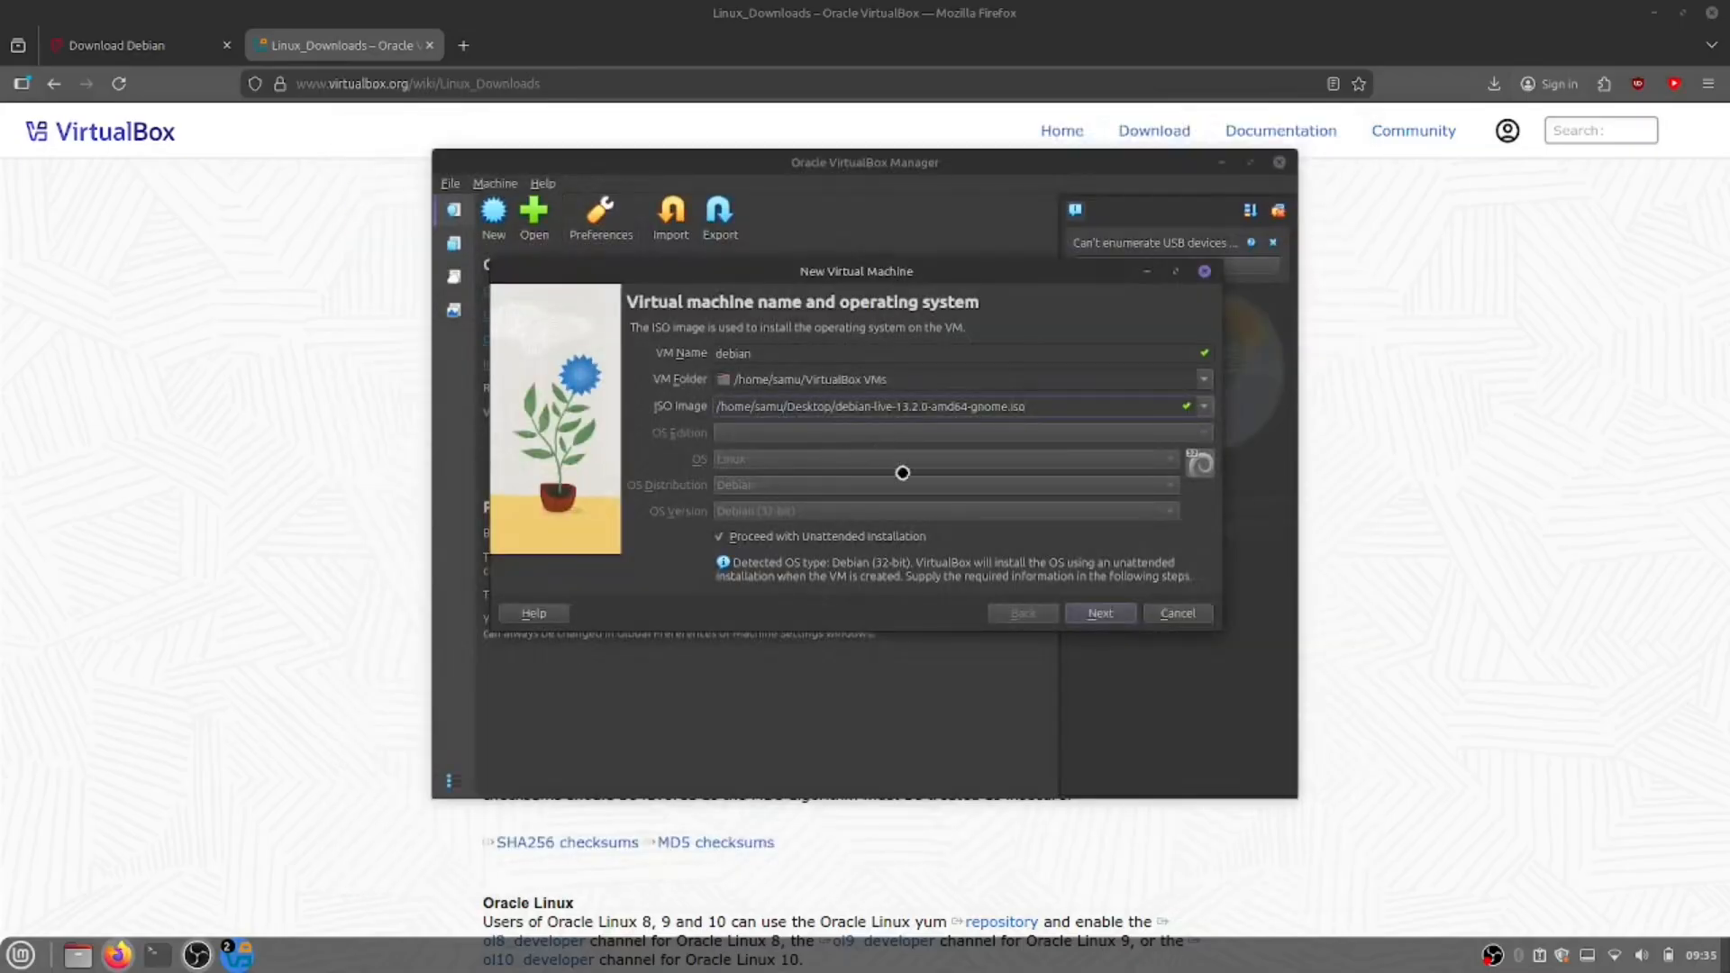
{"action": "left_click", "coordinate": [729, 539]}
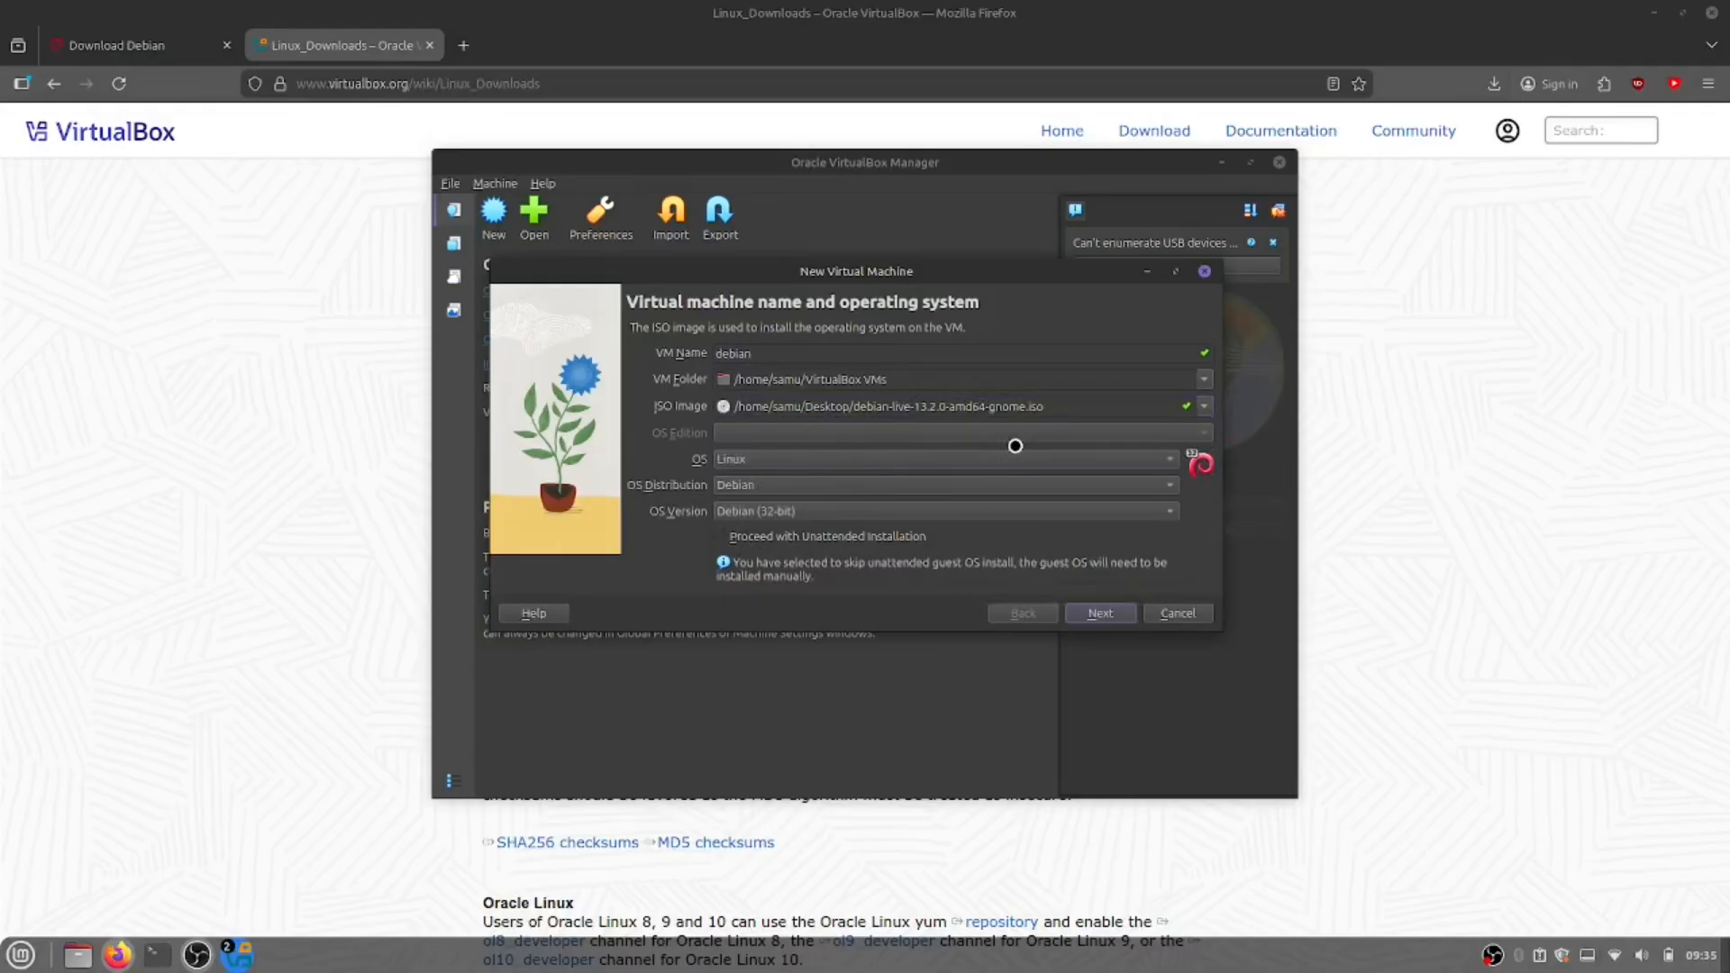
Step: Set the guest type to Linux, Debian distribution, version Debian 13 Trixie (64-bit), and continue to the virtual hardware settings
{"action": "left_click", "coordinate": [880, 459]}
{"action": "left_click", "coordinate": [857, 459]}
{"action": "left_click", "coordinate": [791, 488]}
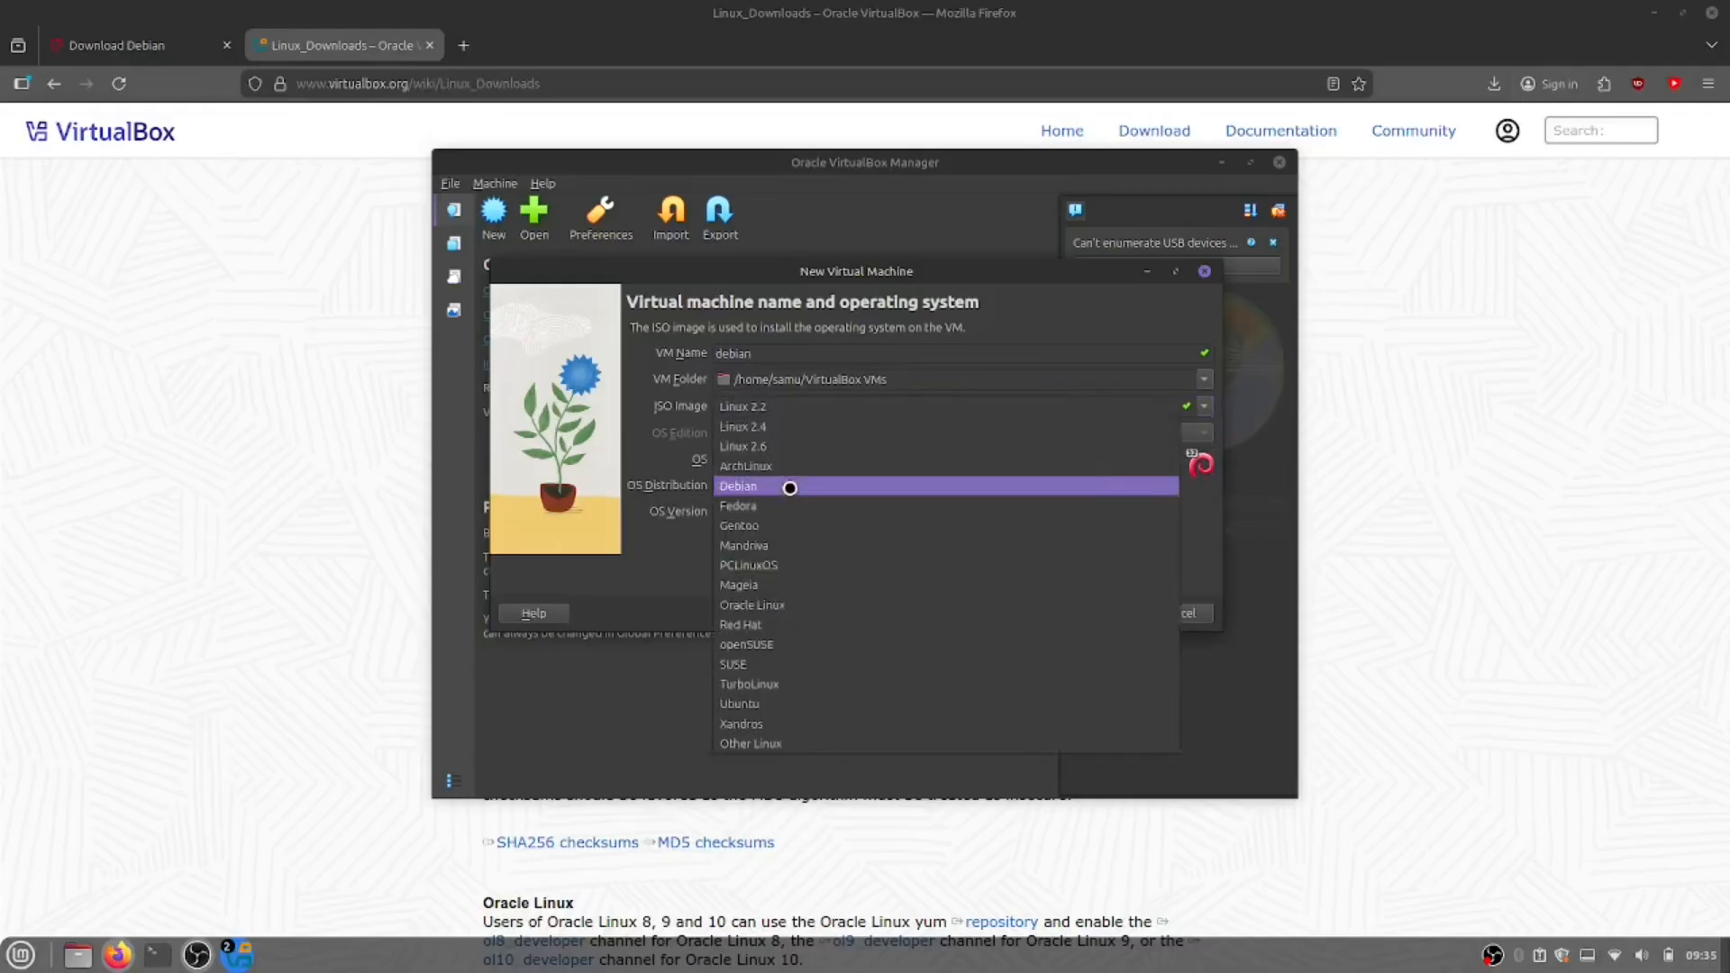
{"action": "left_click", "coordinate": [791, 487]}
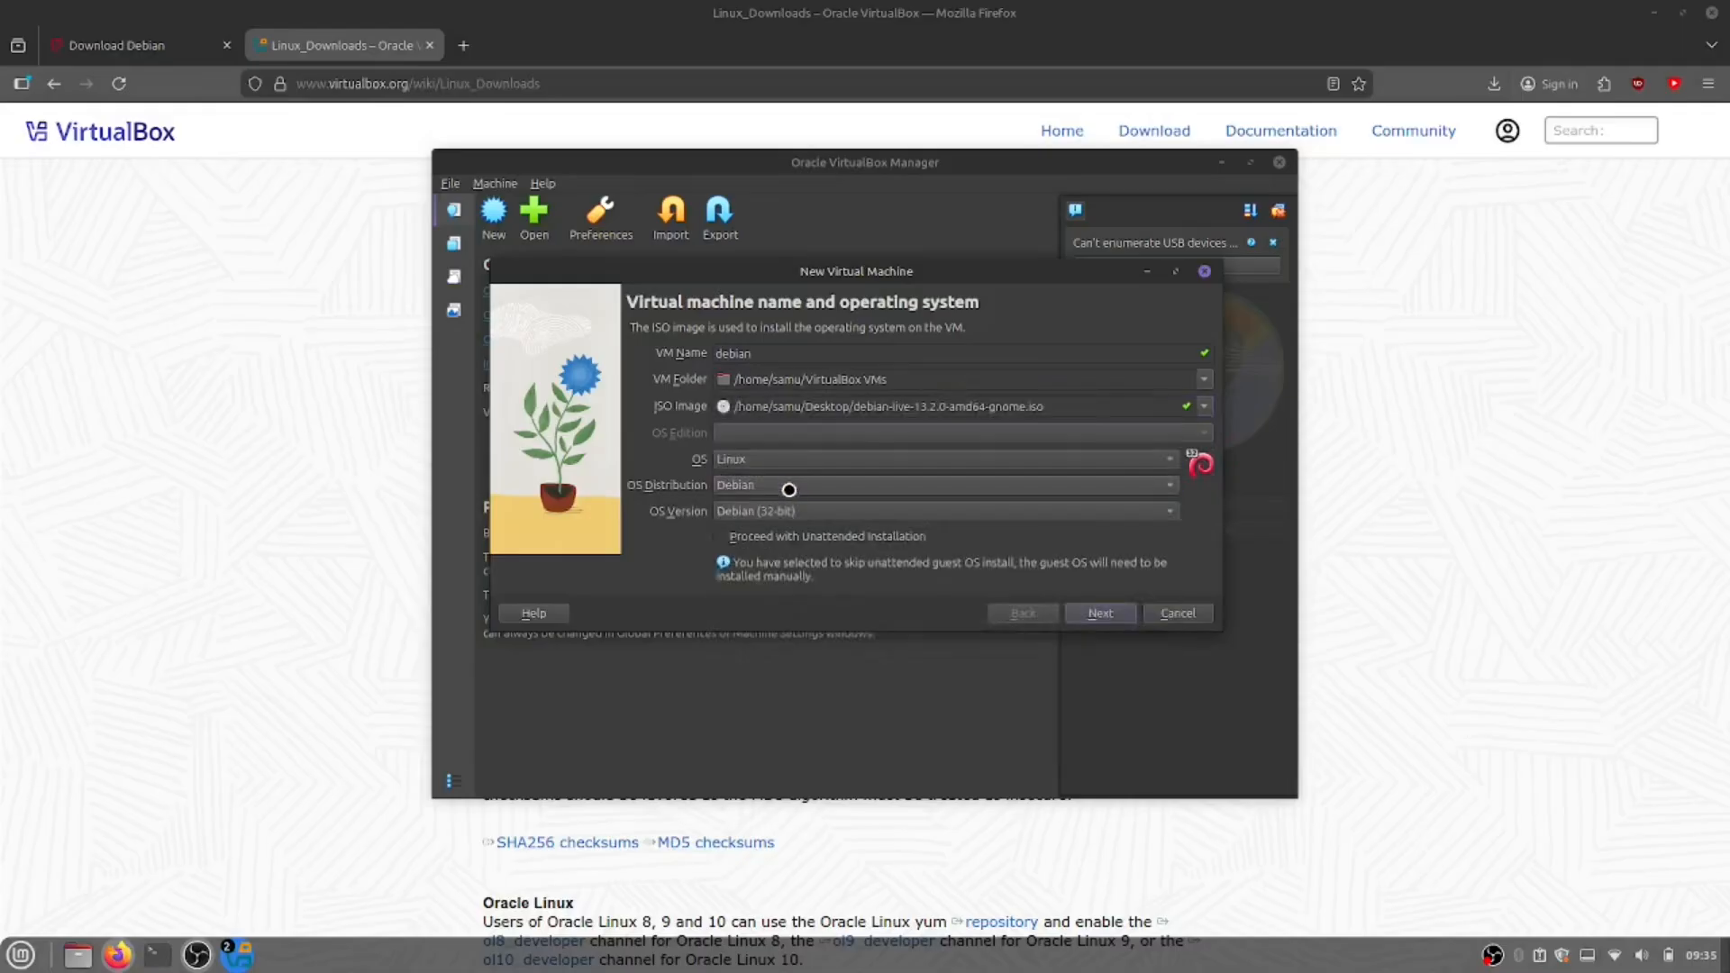
{"action": "left_click", "coordinate": [773, 507]}
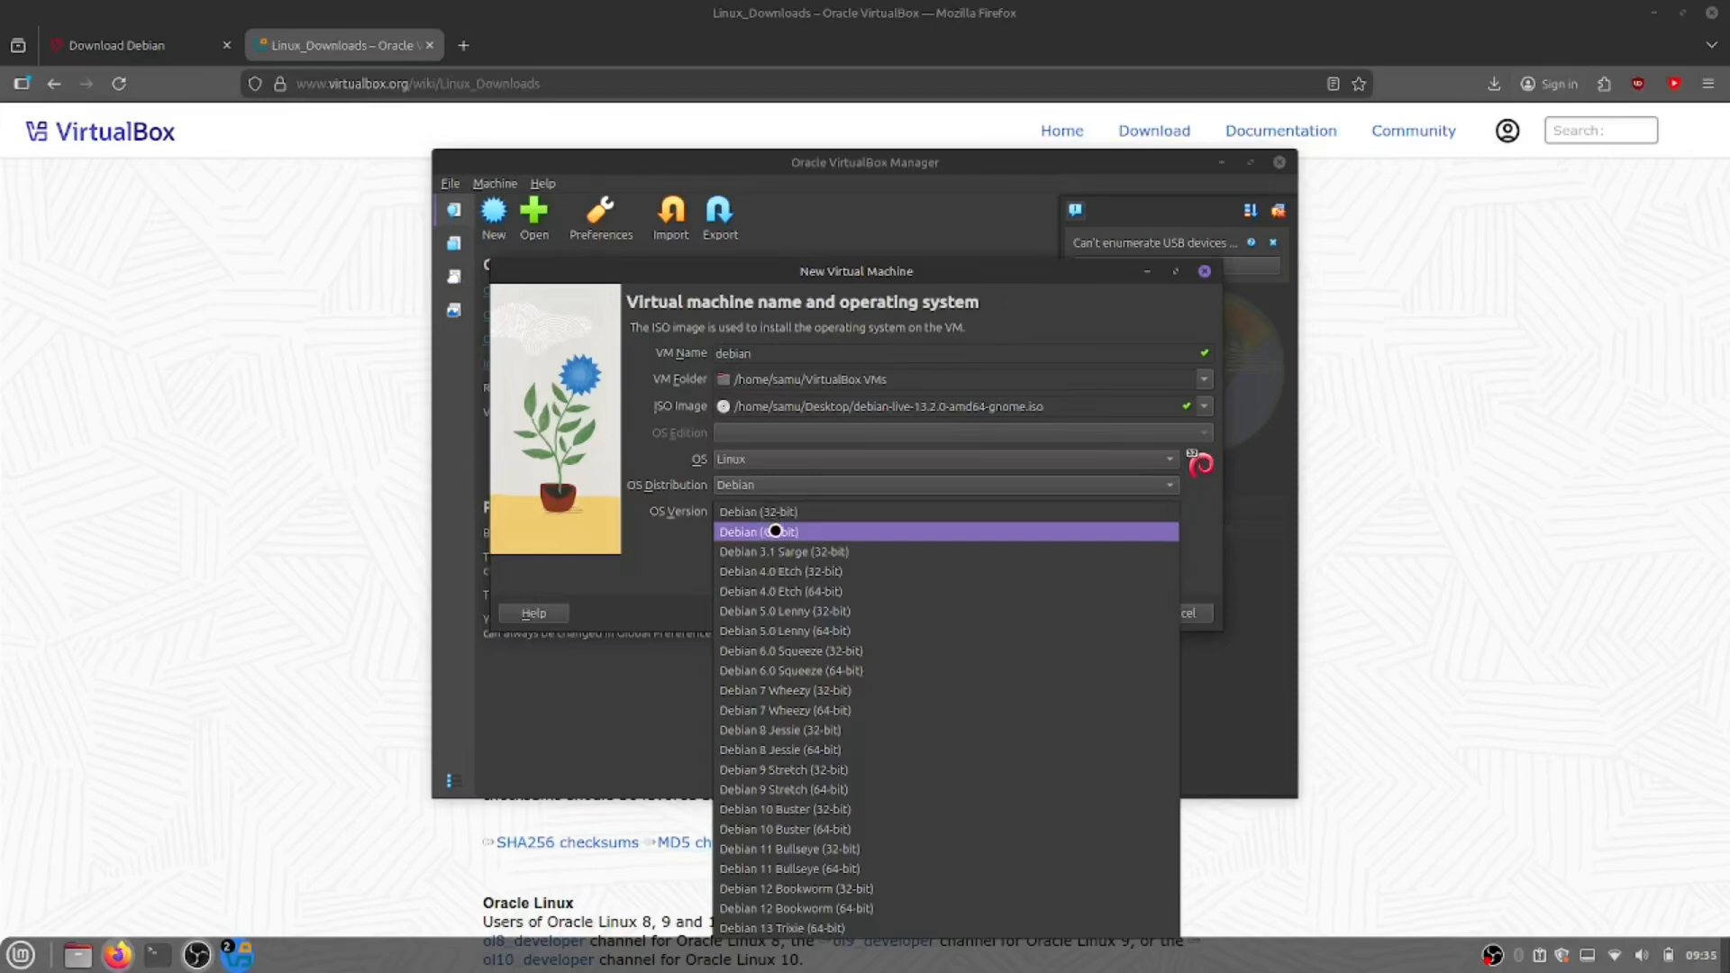
{"action": "left_click", "coordinate": [824, 925]}
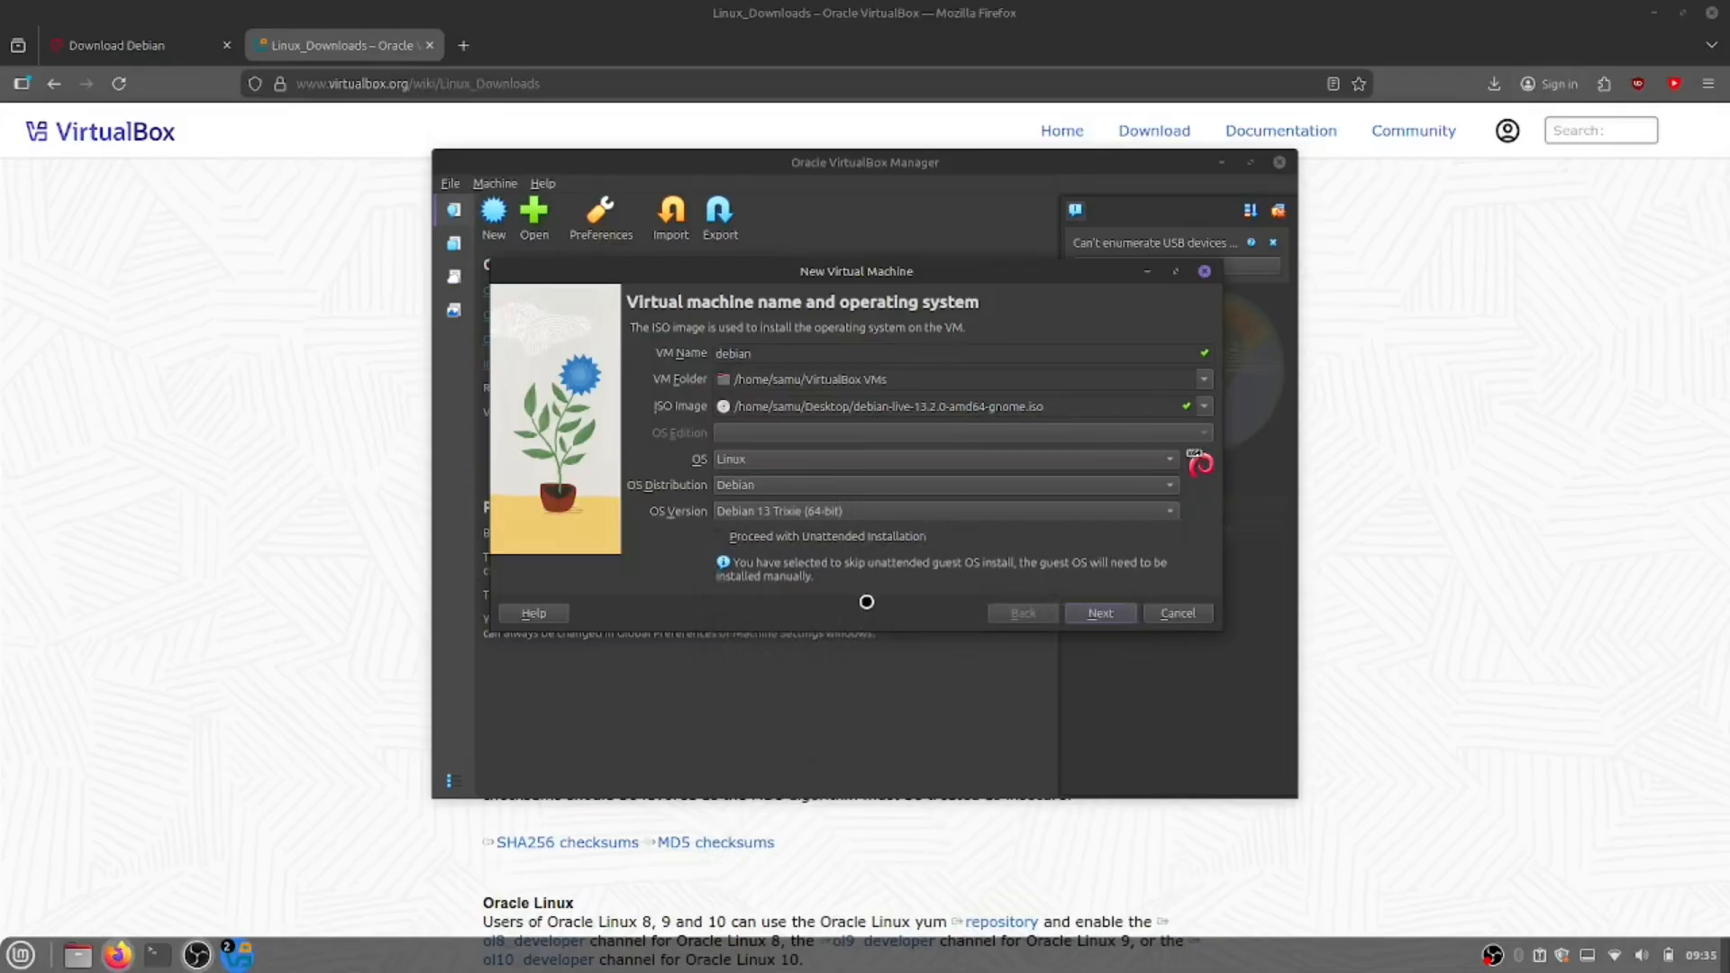
{"action": "left_click", "coordinate": [1115, 617]}
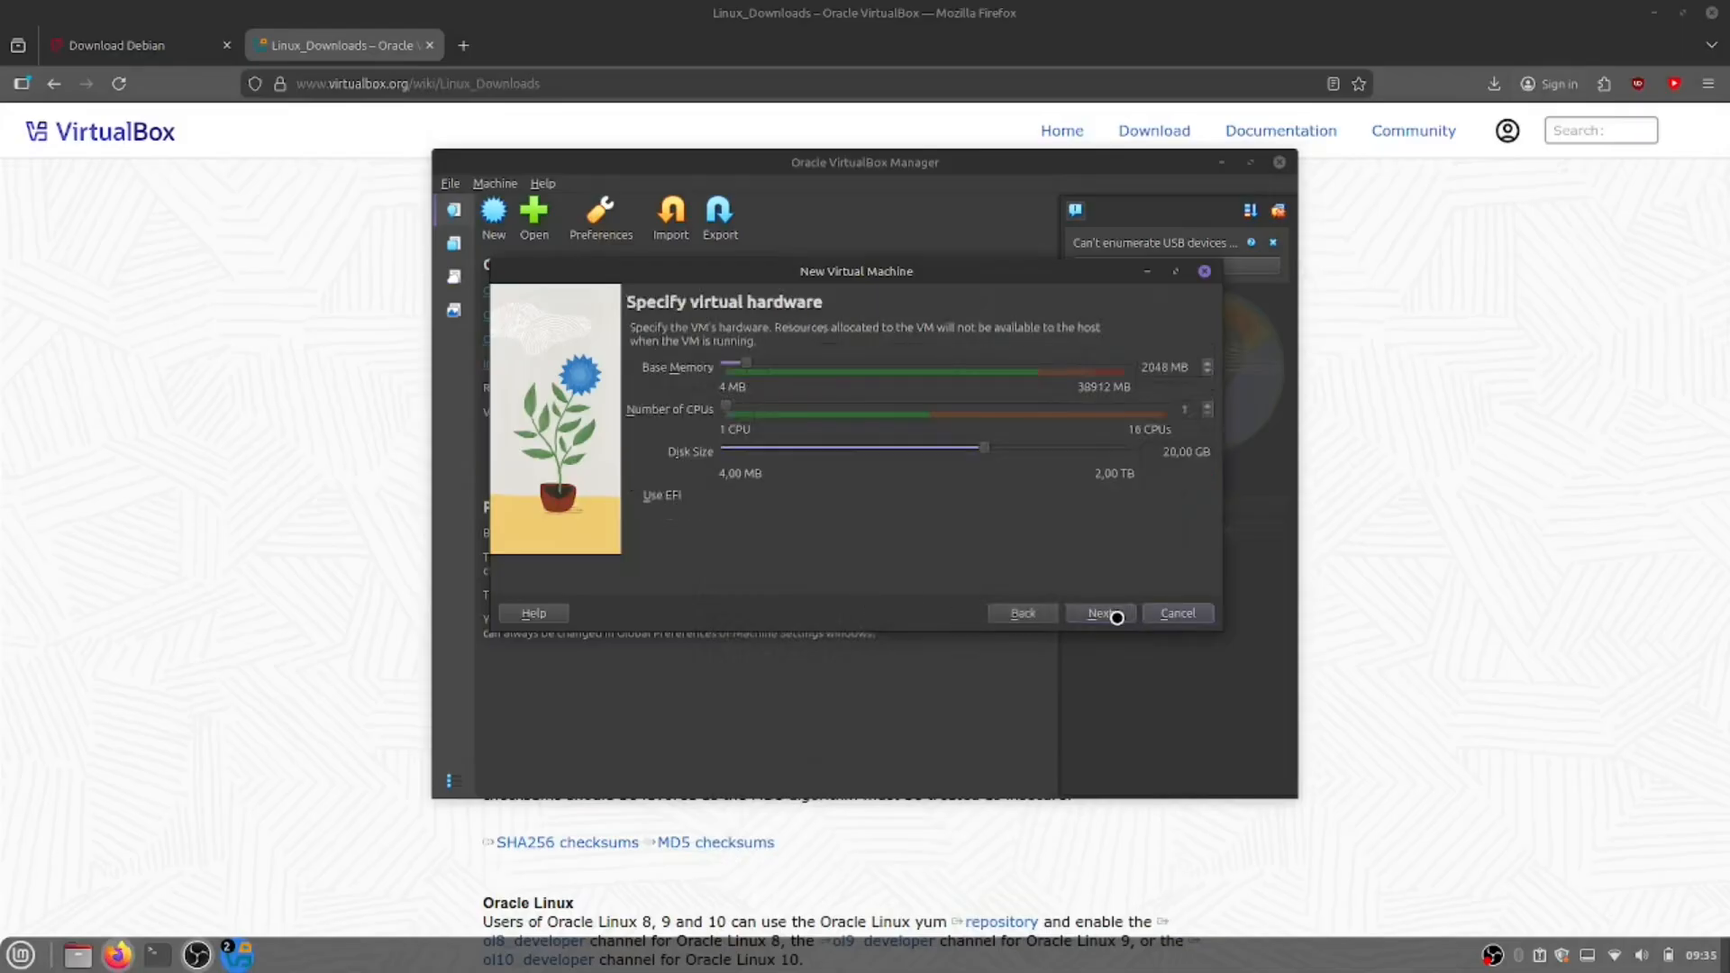
Step: Give the virtual machine 10240 MB of base memory and 4 CPUs, and finish creating it
{"action": "left_click", "coordinate": [767, 365]}
{"action": "left_click", "coordinate": [788, 361]}
{"action": "left_click", "coordinate": [811, 364]}
{"action": "left_click", "coordinate": [832, 365]}
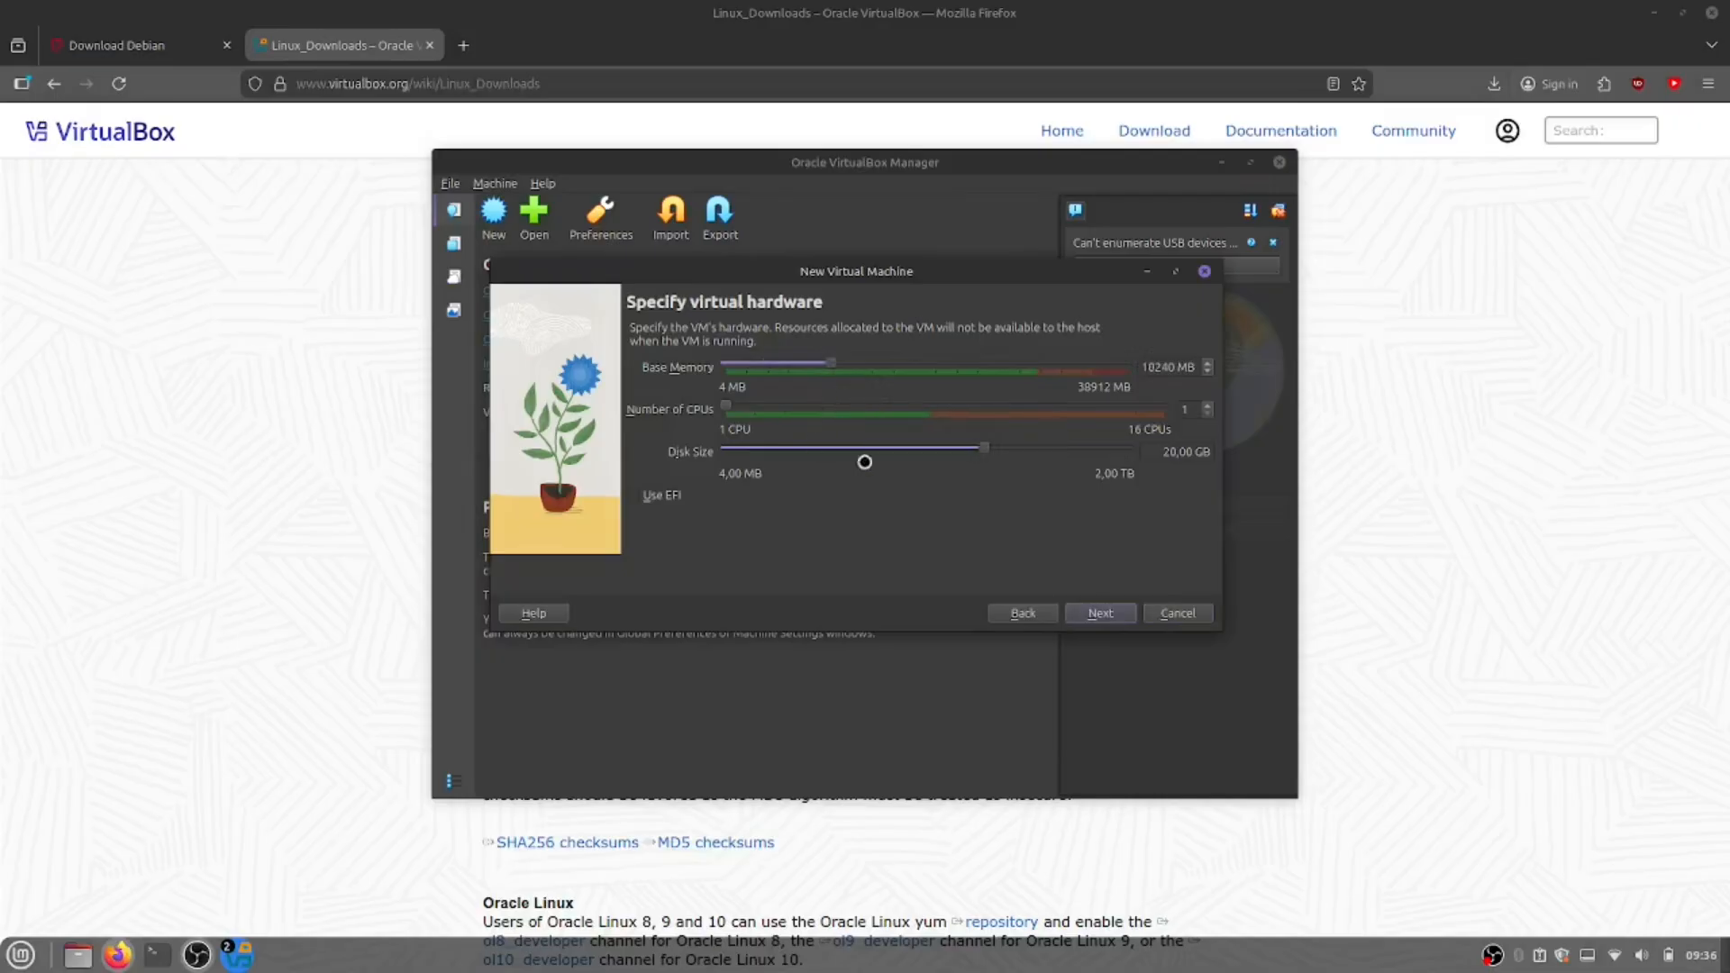
{"action": "left_click", "coordinate": [811, 407]}
{"action": "left_click", "coordinate": [815, 402]}
{"action": "left_click", "coordinate": [1099, 615]}
{"action": "left_click", "coordinate": [1099, 615]}
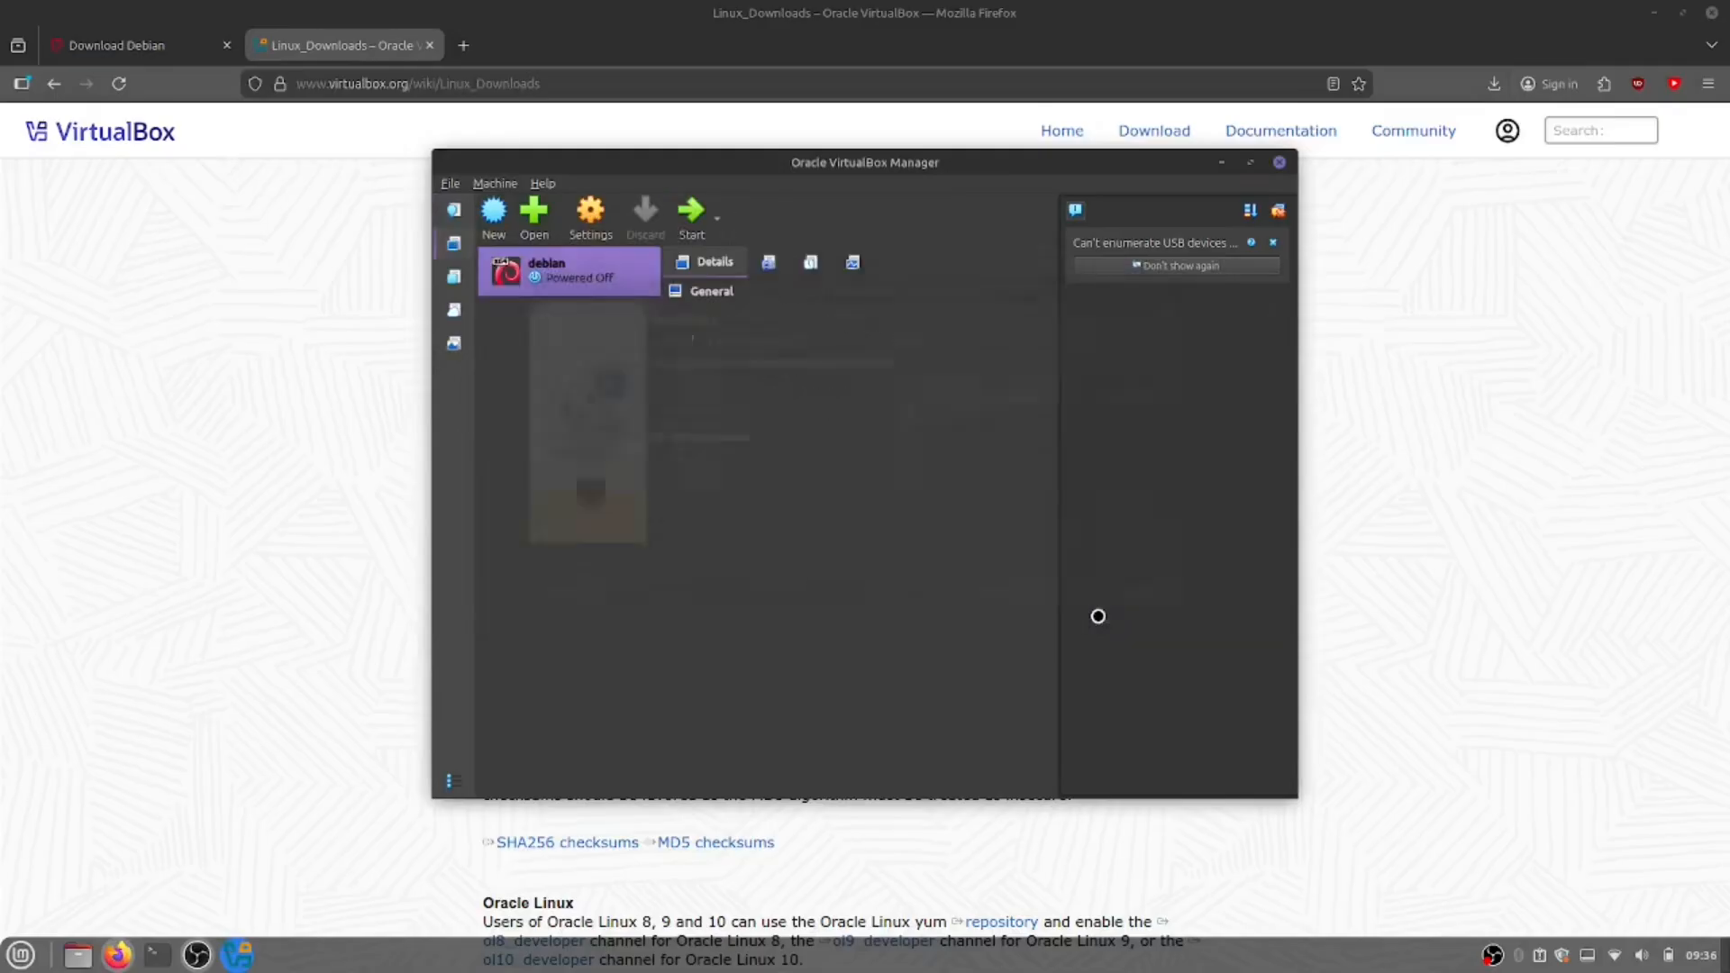
Step: Start the debian virtual machine, dismiss the power-up notification and try starting it again
{"action": "left_click", "coordinate": [687, 209]}
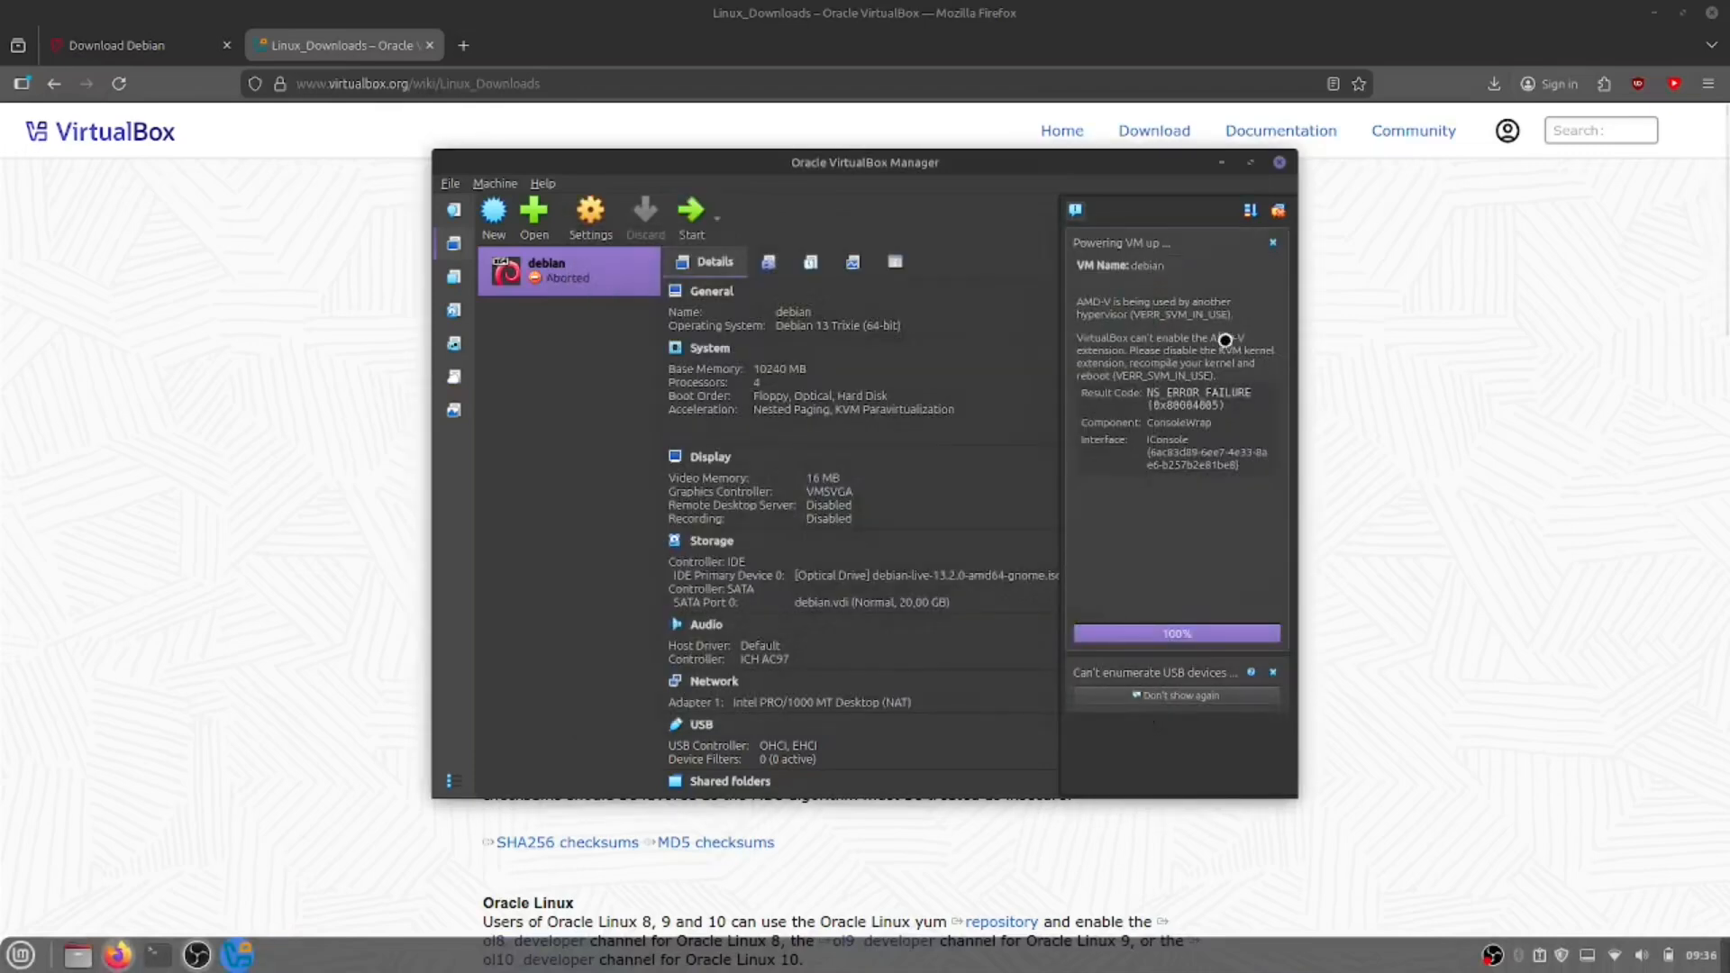
{"action": "left_click", "coordinate": [1088, 301]}
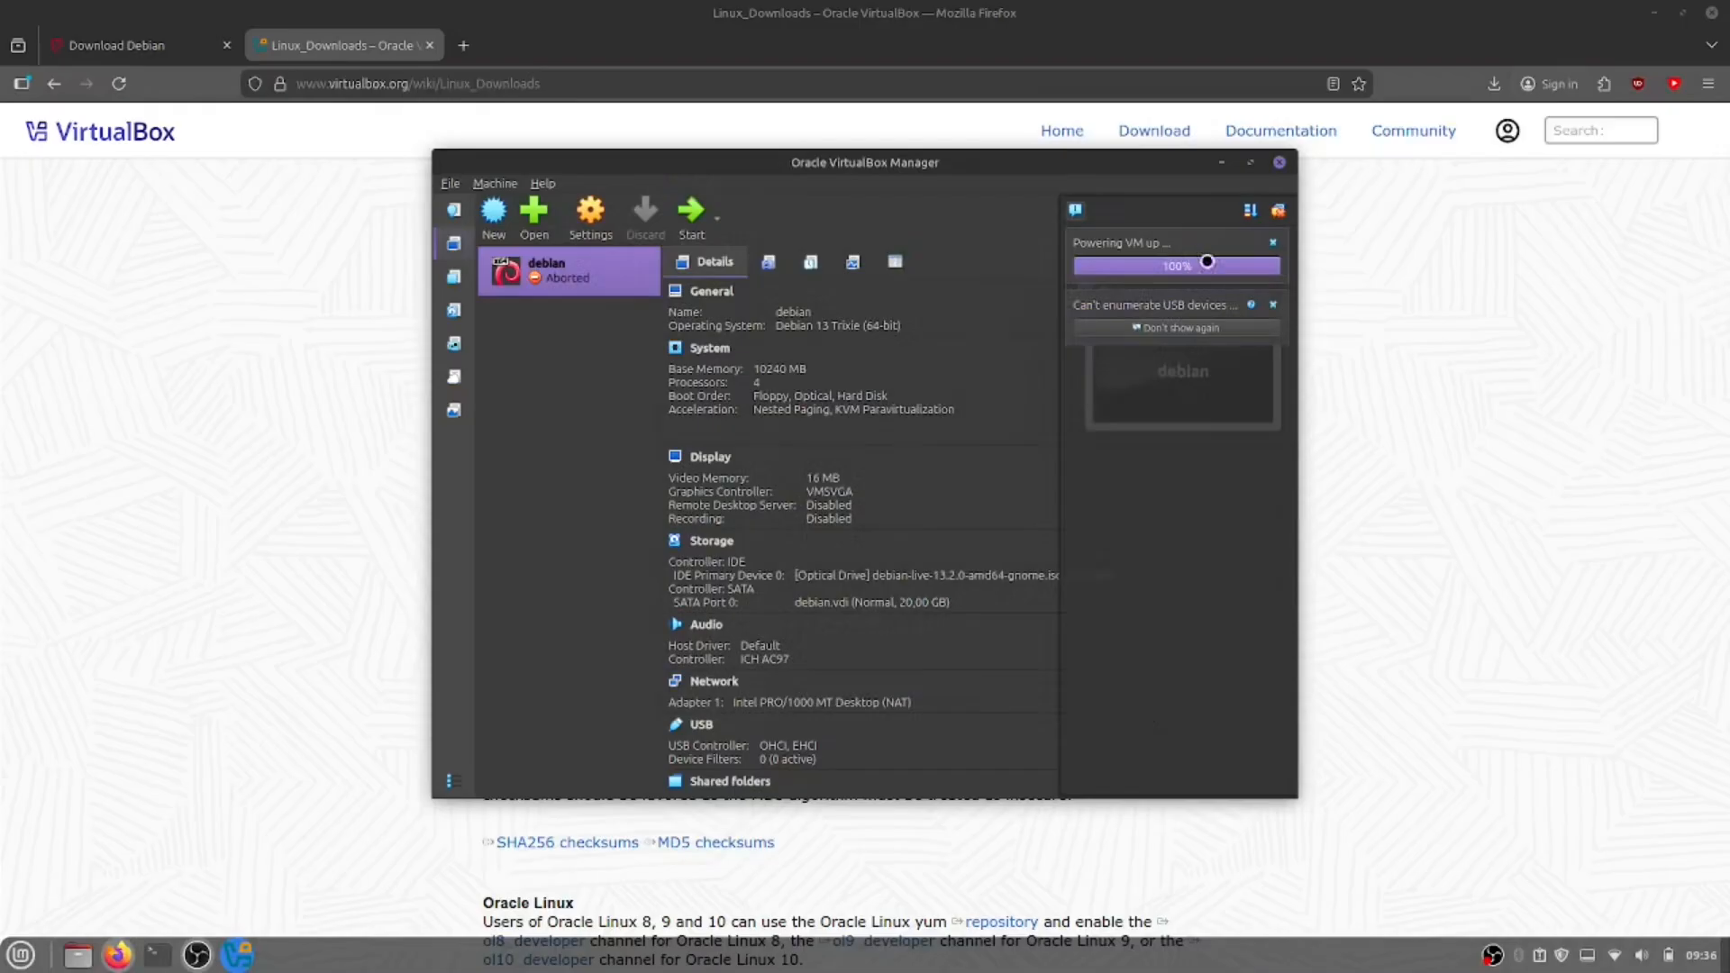
{"action": "left_click", "coordinate": [1273, 243]}
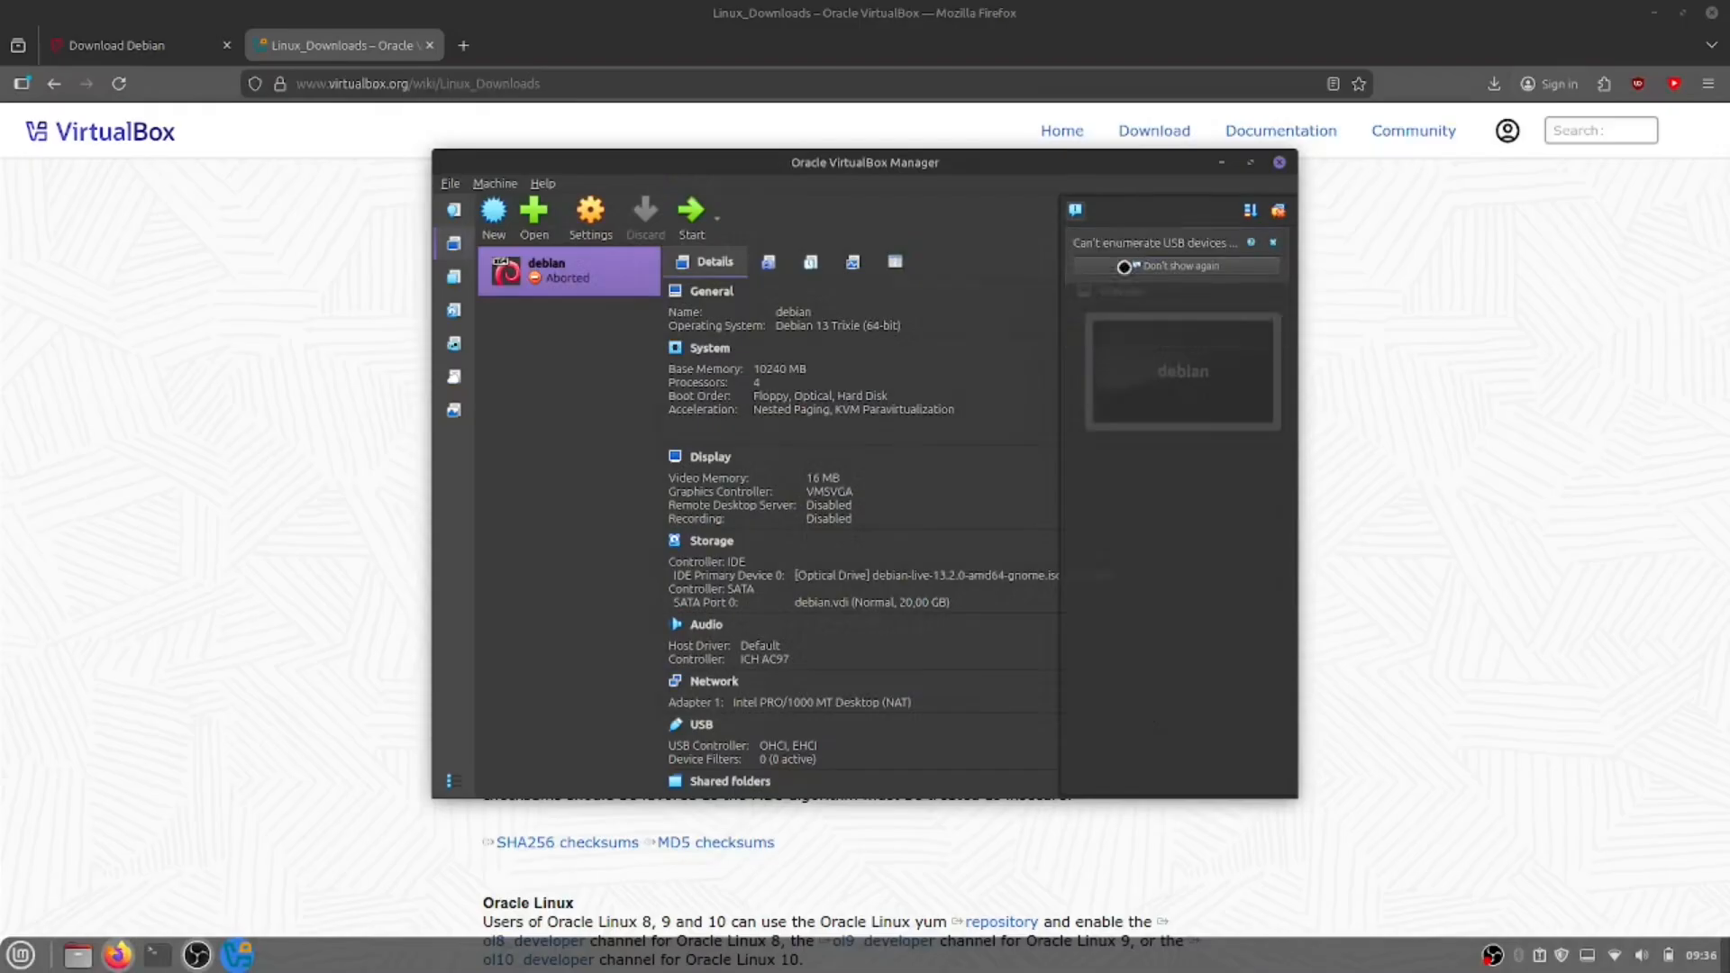
{"action": "left_click", "coordinate": [692, 213]}
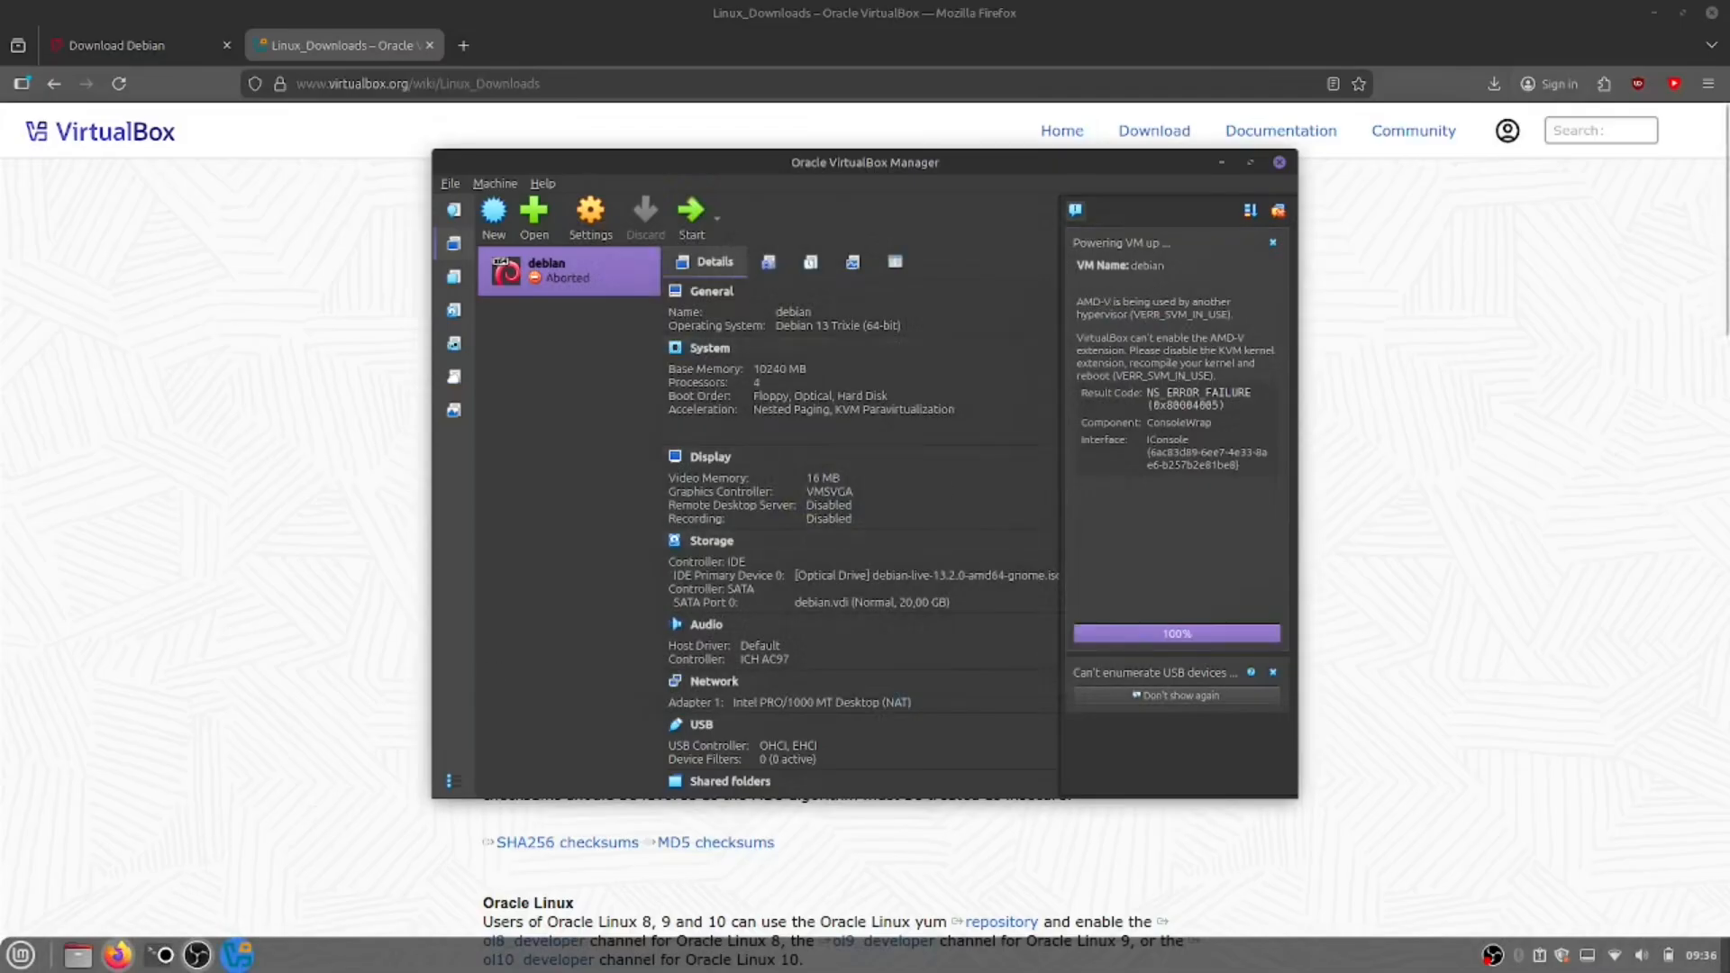
Step: Open Terminal and try to unload the KVM kernel modules by running rmmod kvm_amd kvm
{"action": "left_click", "coordinate": [163, 955]}
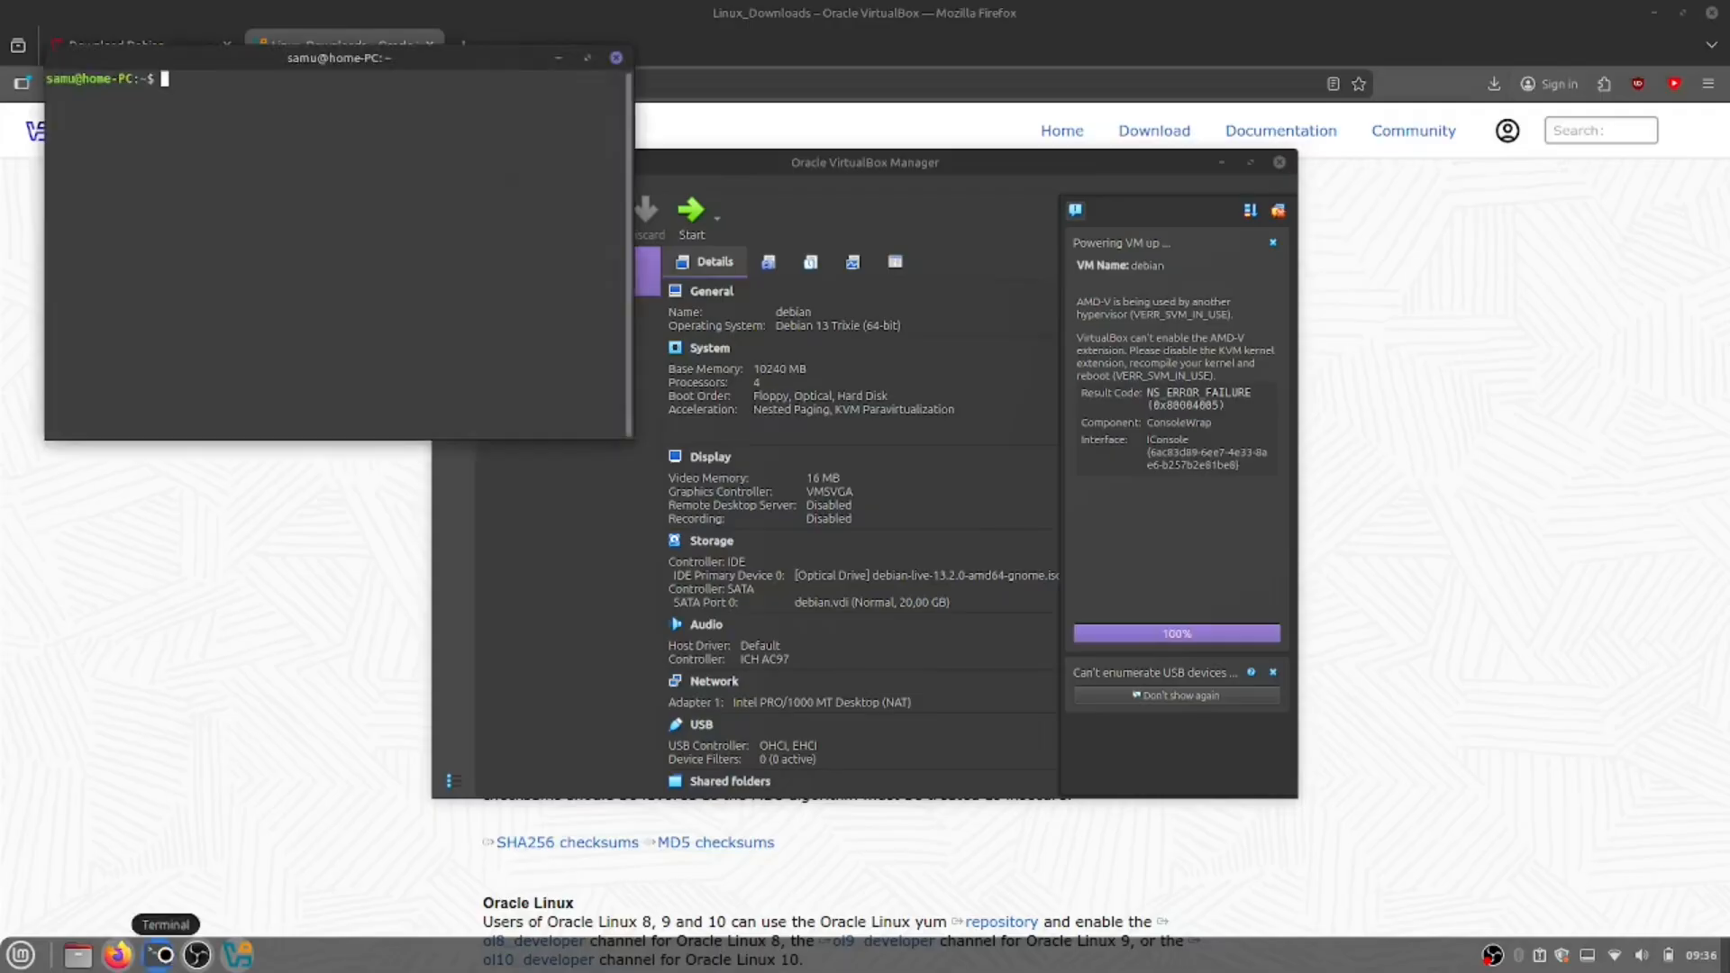
{"action": "type", "text": "rmmod kvm"}
{"action": "key", "text": "BackSpace"}
{"action": "type", "text": "_amd"}
{"action": "type", "text": "kvm"}
{"action": "key", "text": "Return"}
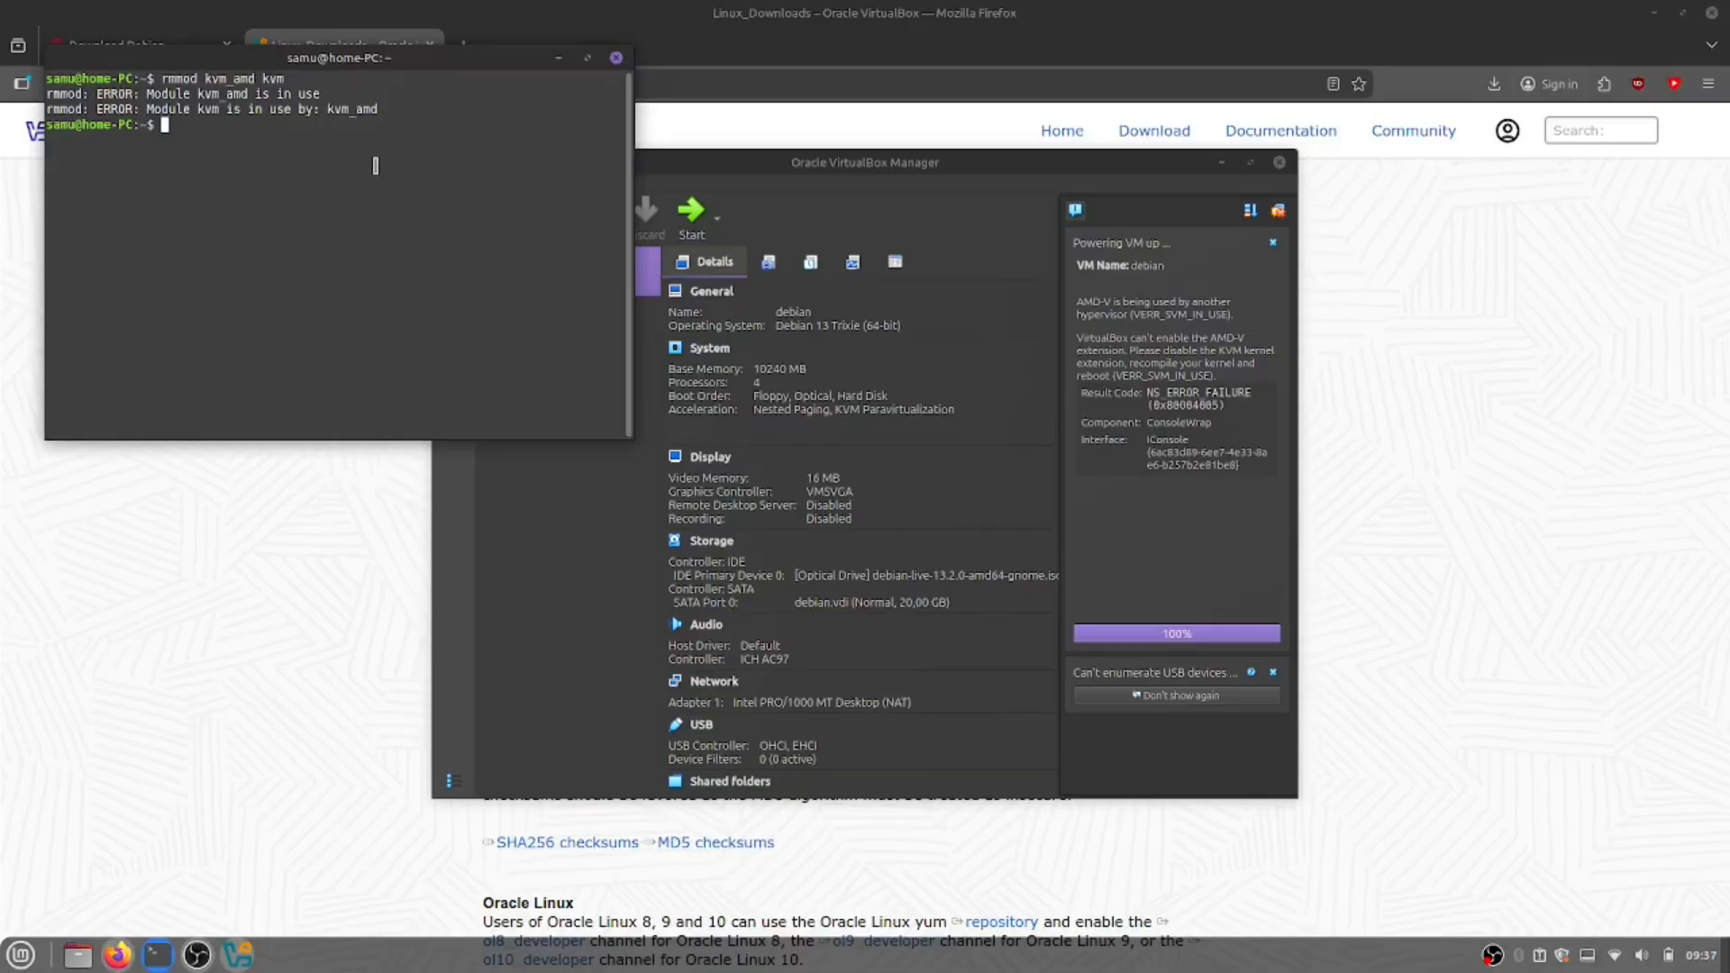
Step: Stop the docker-proxy processes with killall docker-proxy, running the command again with sudo
{"action": "type", "text": "killall docker"}
{"action": "key", "text": "Tab"}
{"action": "key", "text": "Tab"}
{"action": "type", "text": "-proxy"}
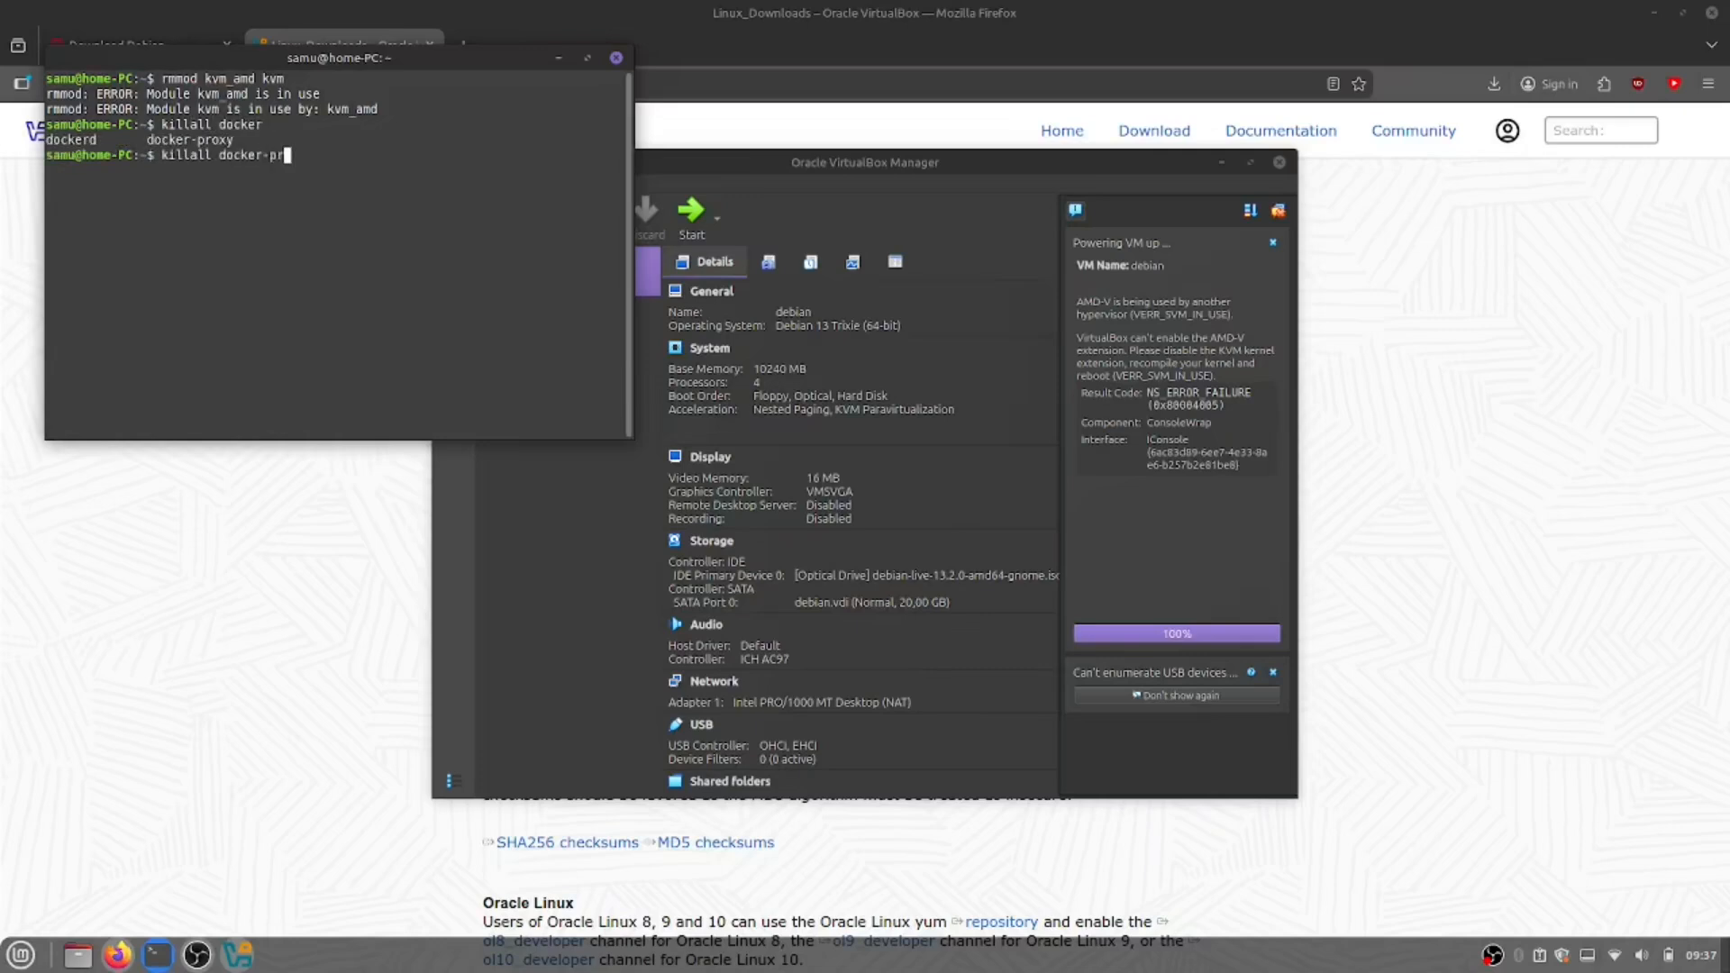
{"action": "key", "text": "Return"}
{"action": "key", "text": "Up"}
{"action": "key", "text": "Home"}
{"action": "type", "text": "sudo"}
{"action": "key", "text": "Return"}
Step: Stop the Docker daemon by running sudo killall dockerd
{"action": "key", "text": "Up"}
{"action": "key", "text": "BackSpace"}
{"action": "key", "text": "BackSpace"}
{"action": "key", "text": "BackSpace"}
{"action": "key", "text": "BackSpace"}
{"action": "key", "text": "BackSpace"}
{"action": "key", "text": "BackSpace"}
{"action": "type", "text": "d"}
{"action": "key", "text": "Return"}
Step: Try once more to unload the KVM modules by rerunning rmmod kvm_amd kvm
{"action": "key", "text": "Up"}
{"action": "key", "text": "Up"}
{"action": "key", "text": "Up"}
{"action": "key", "text": "Up"}
{"action": "key", "text": "Up"}
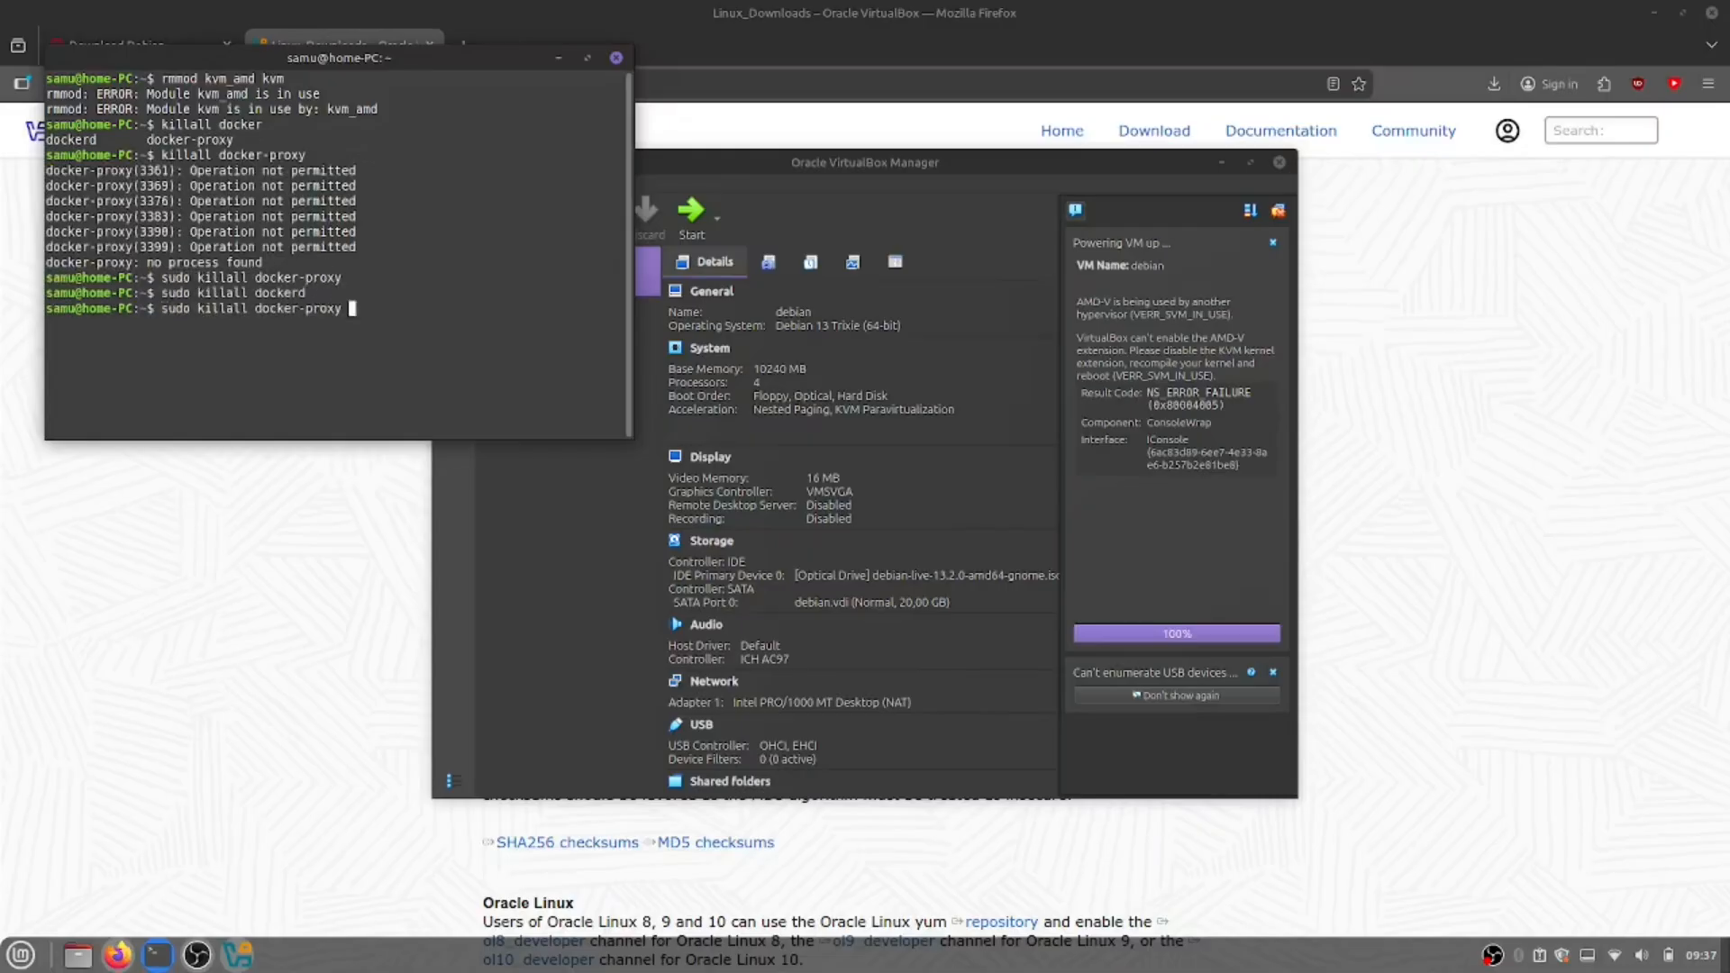
{"action": "key", "text": "Return"}
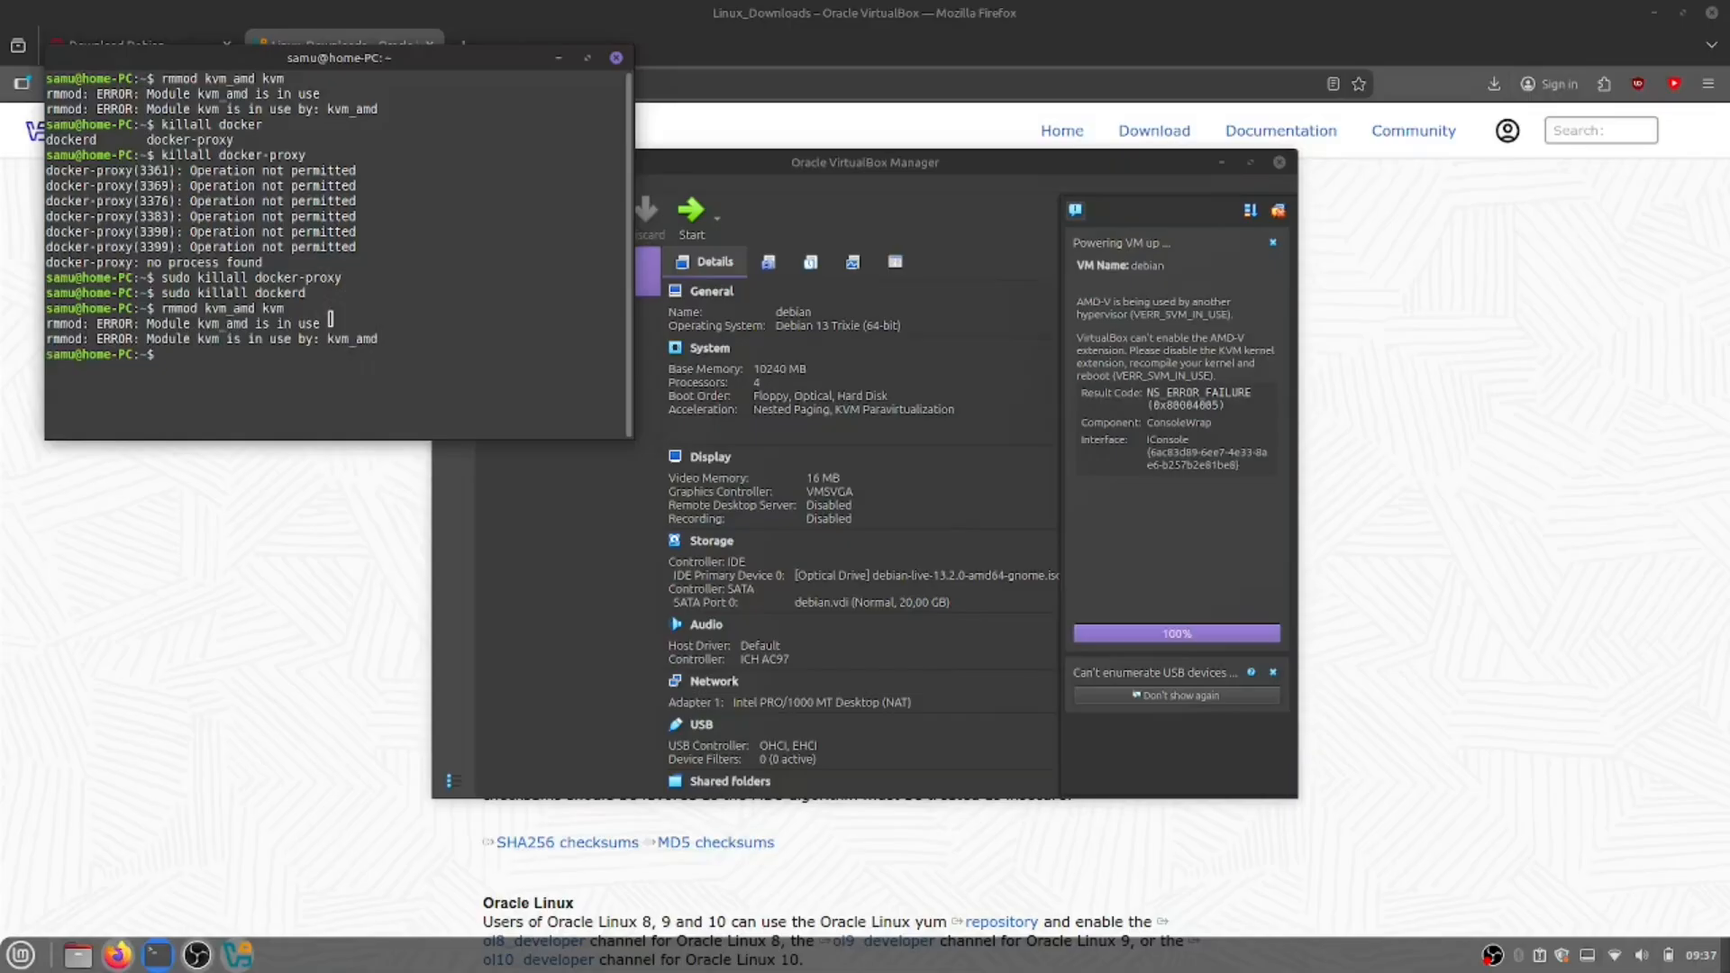
Step: List the entries in /etc that begin with b as completions for a nano command
{"action": "type", "text": "nano /etc/"}
{"action": "key", "text": "Tab"}
{"action": "key", "text": "Tab"}
{"action": "key", "text": "n"}
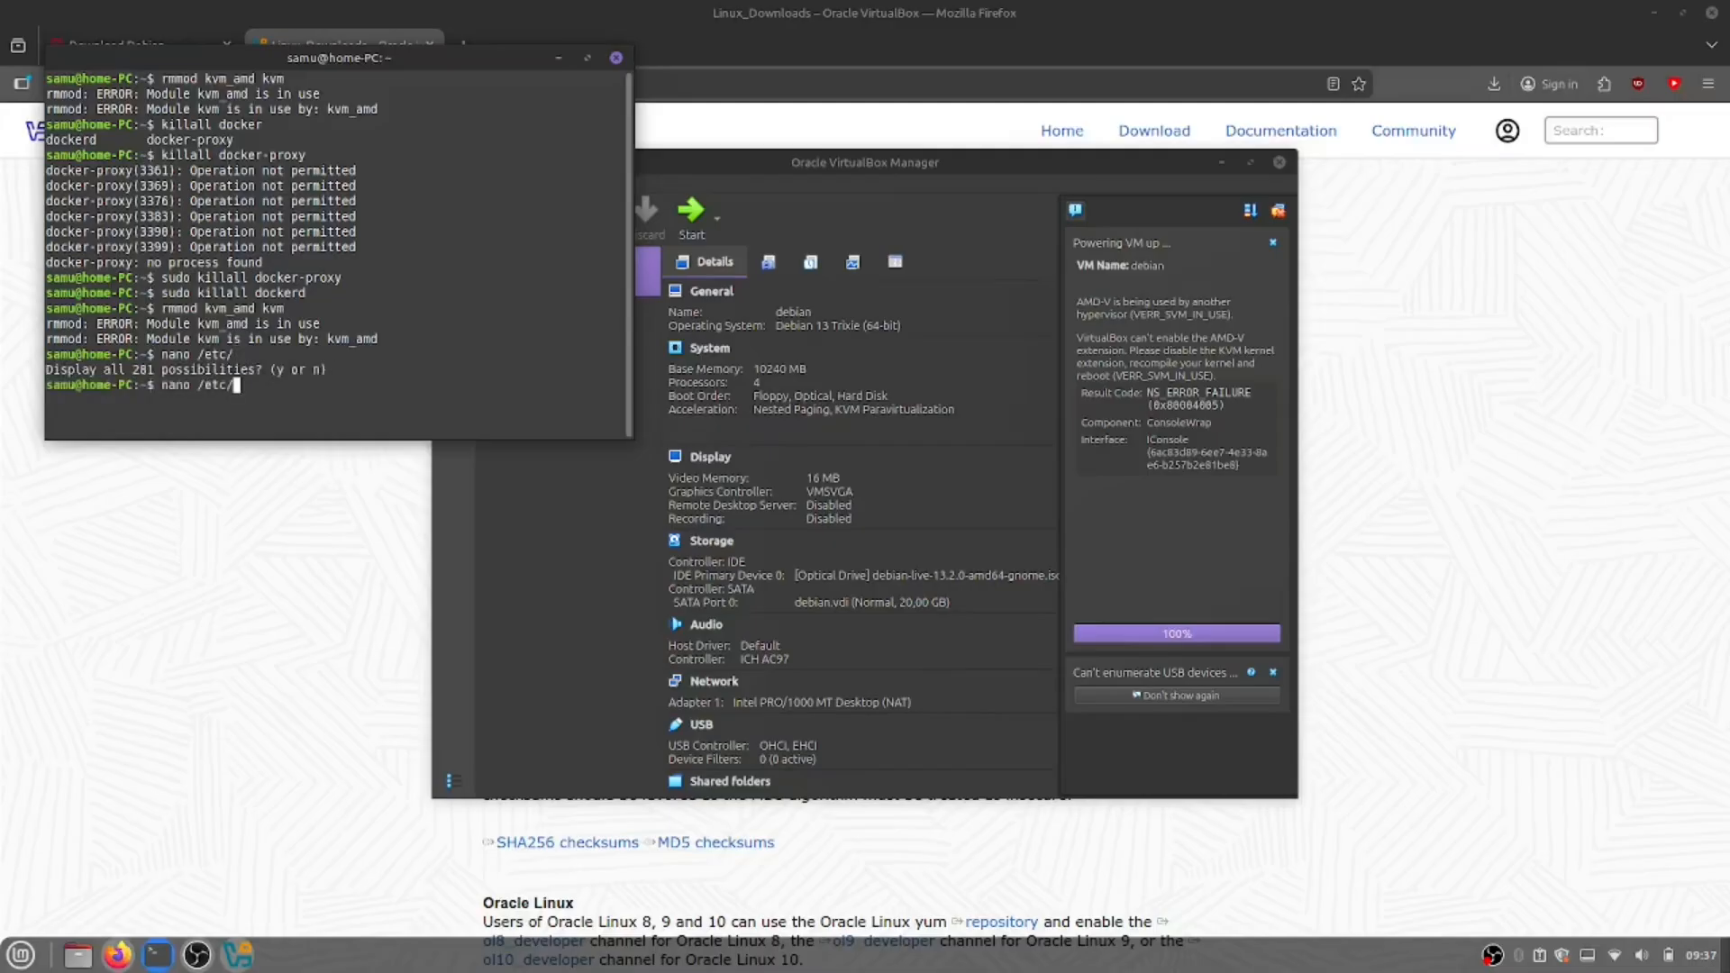
{"action": "type", "text": "b"}
{"action": "key", "text": "Tab"}
{"action": "key", "text": "Tab"}
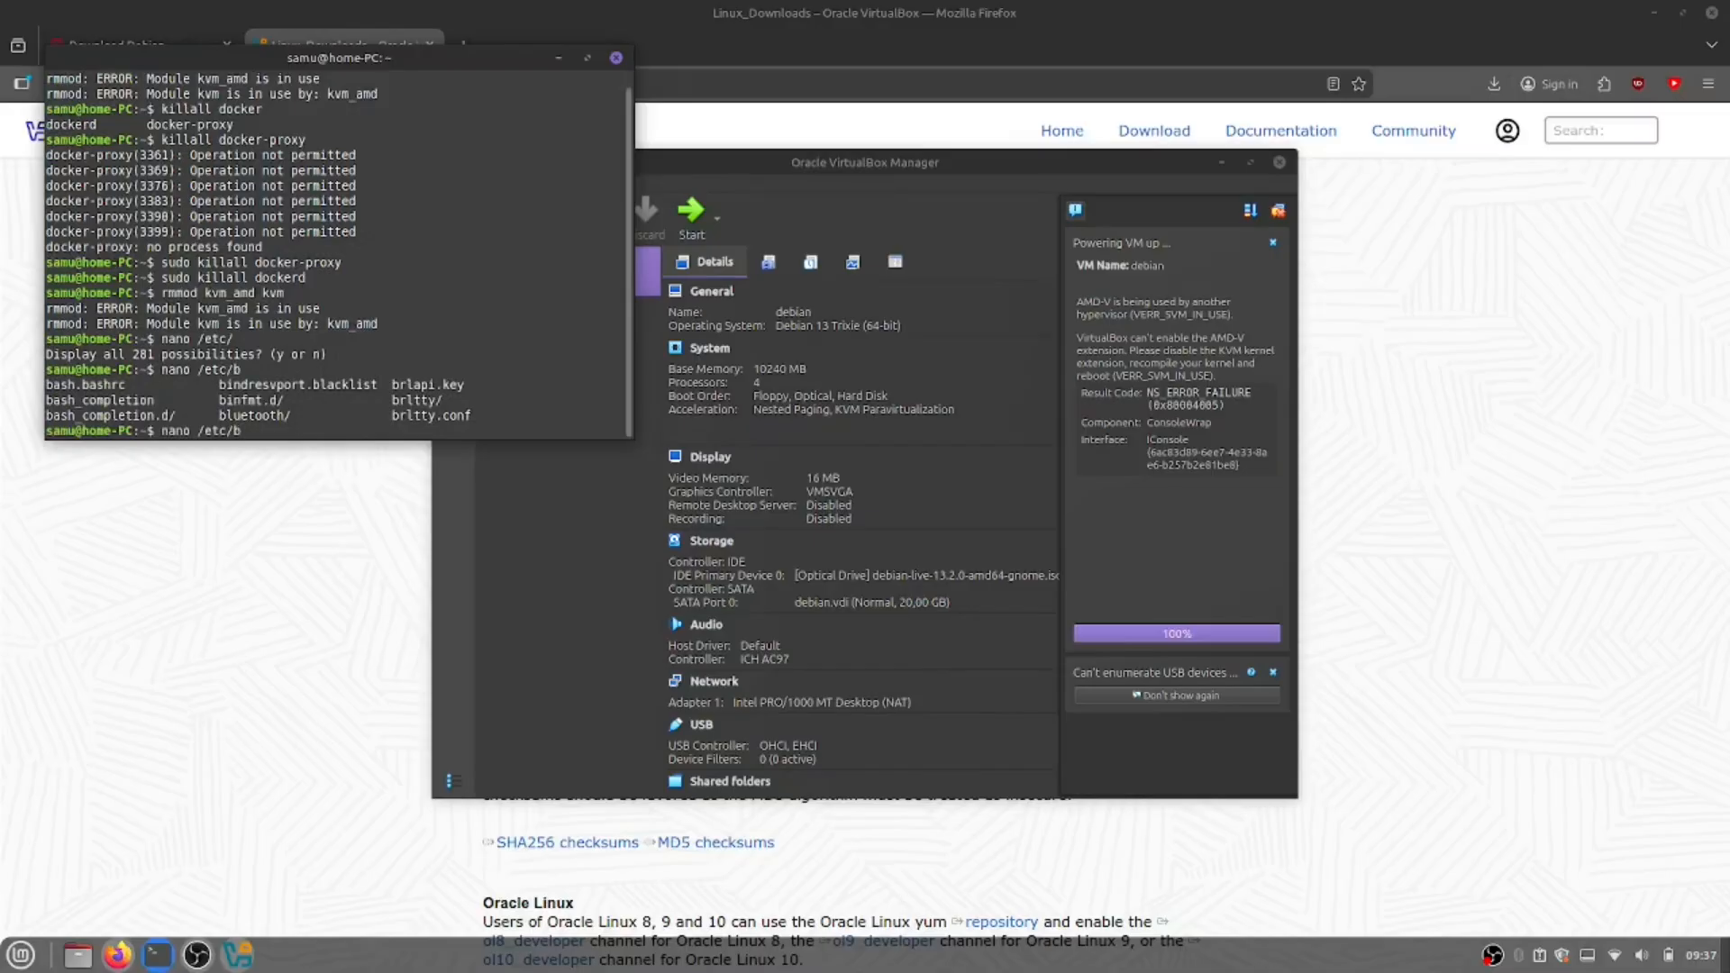
{"action": "key", "text": "BackSpace"}
Step: Open a new Firefox tab for an error search and return to Oracle VirtualBox Manager
{"action": "left_click", "coordinate": [1247, 314]}
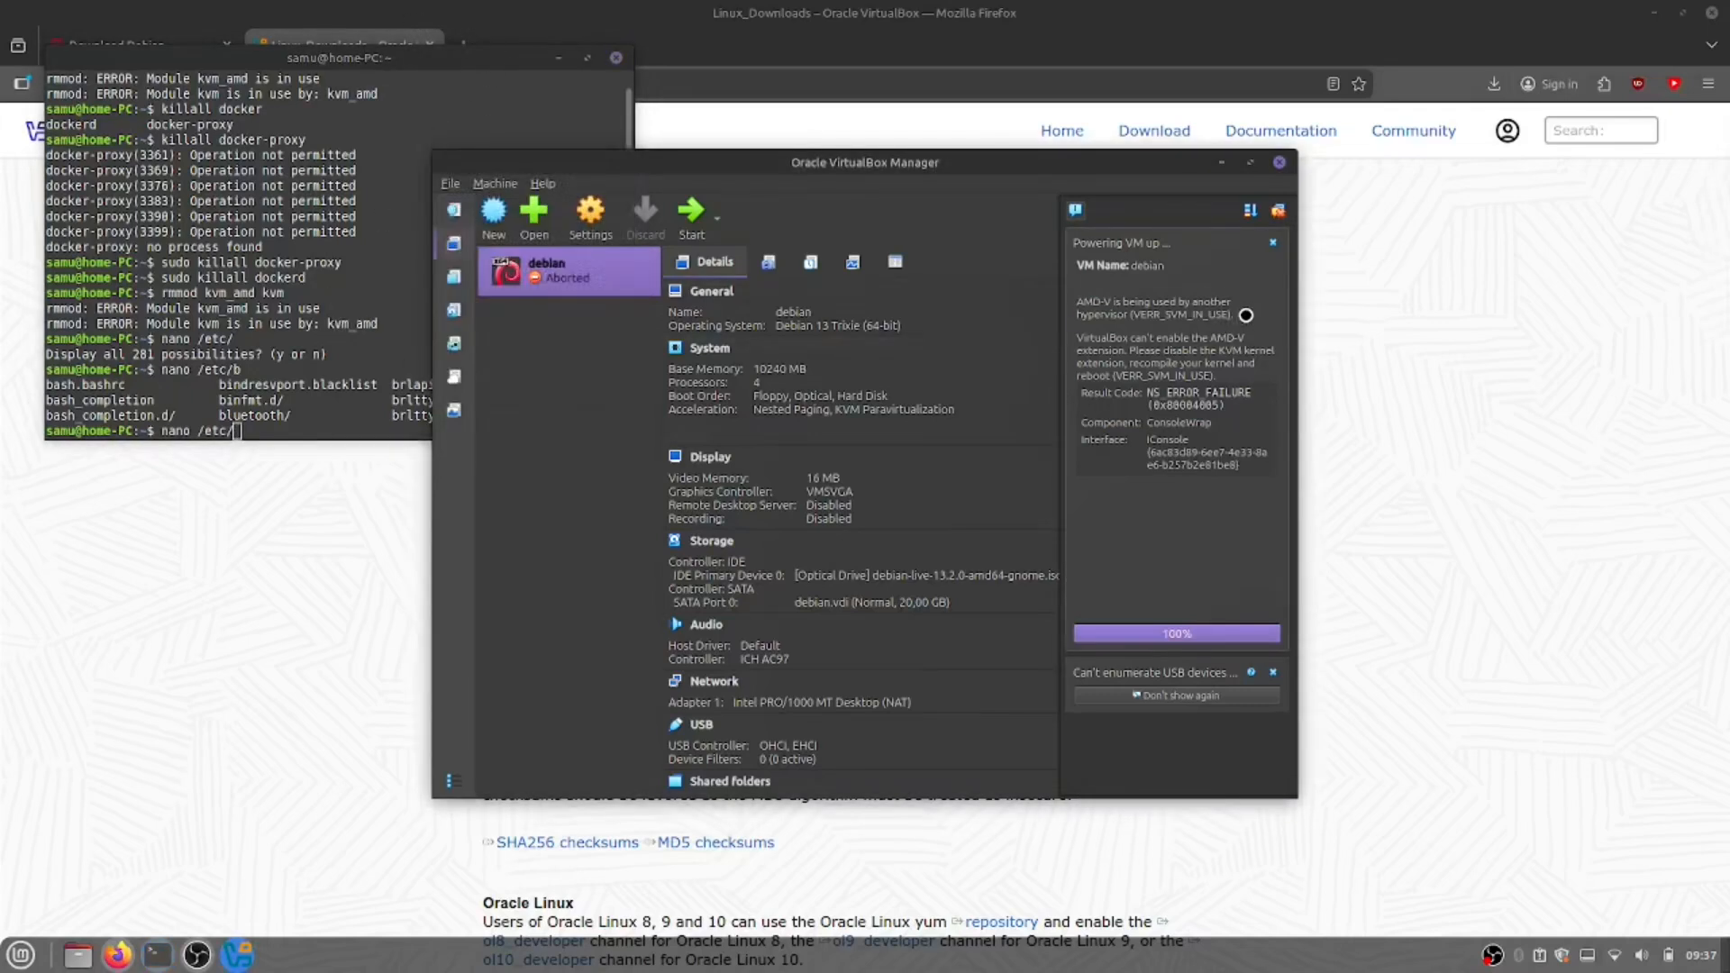
{"action": "left_click", "coordinate": [1082, 304]}
{"action": "left_click", "coordinate": [461, 36]}
{"action": "left_click", "coordinate": [463, 38]}
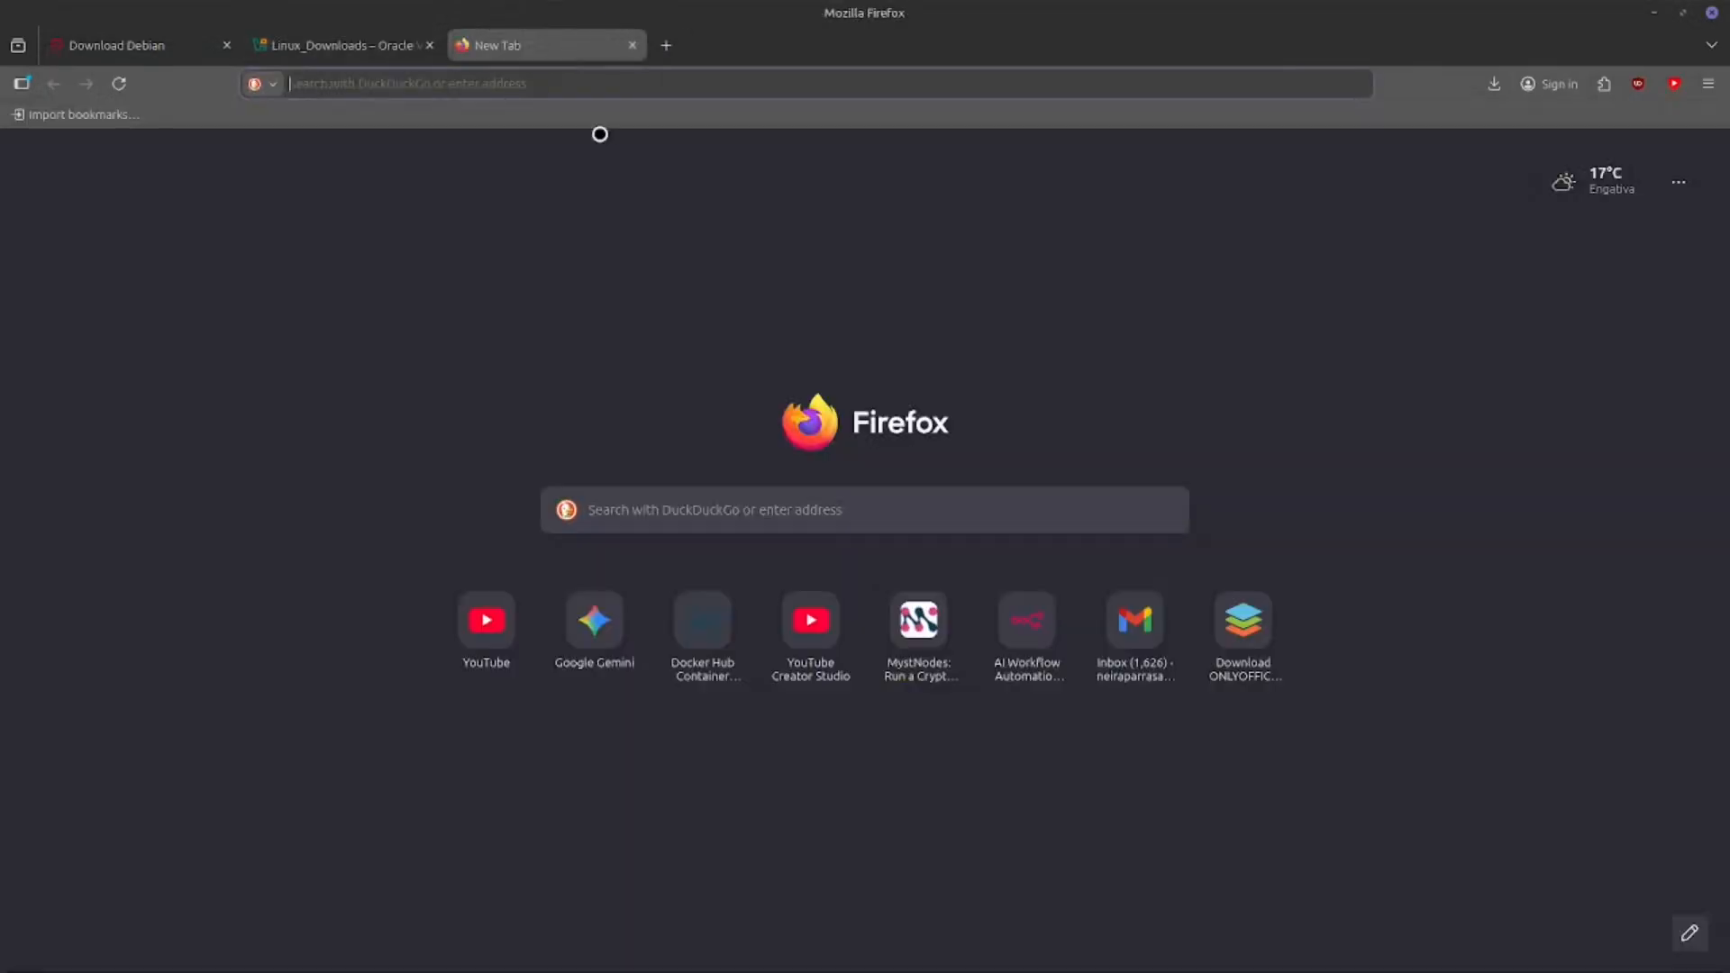
{"action": "left_click", "coordinate": [485, 84]}
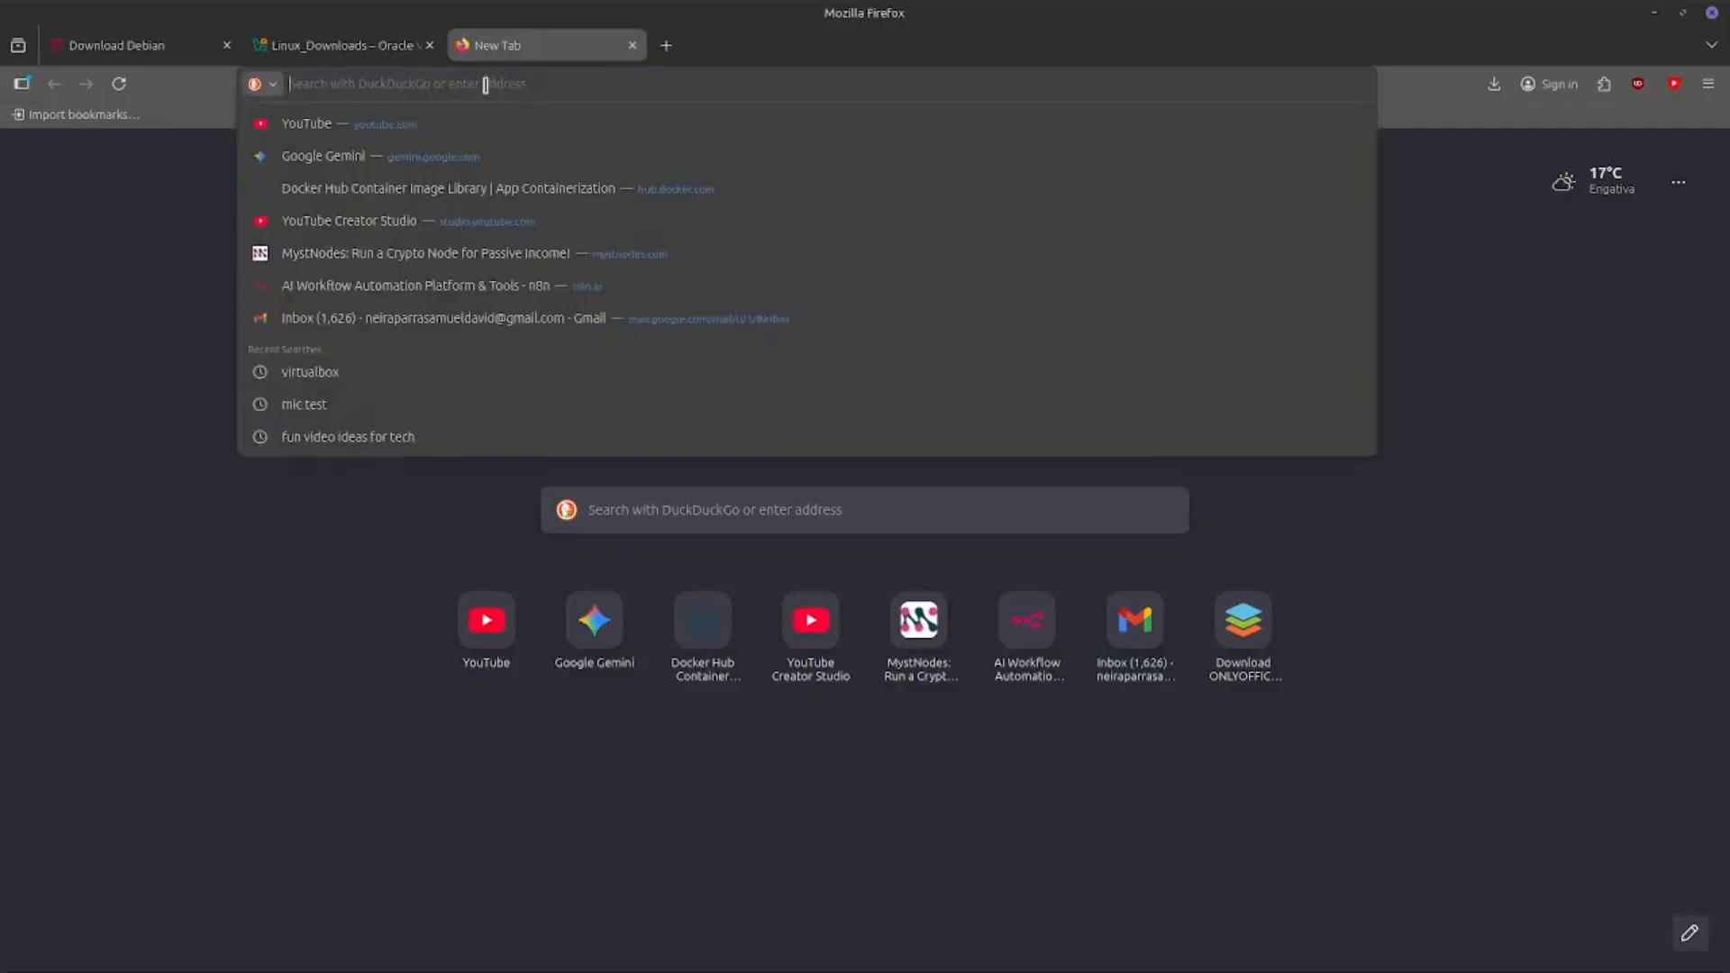
{"action": "key", "text": "alt+Tab"}
{"action": "key", "text": "alt+Tab"}
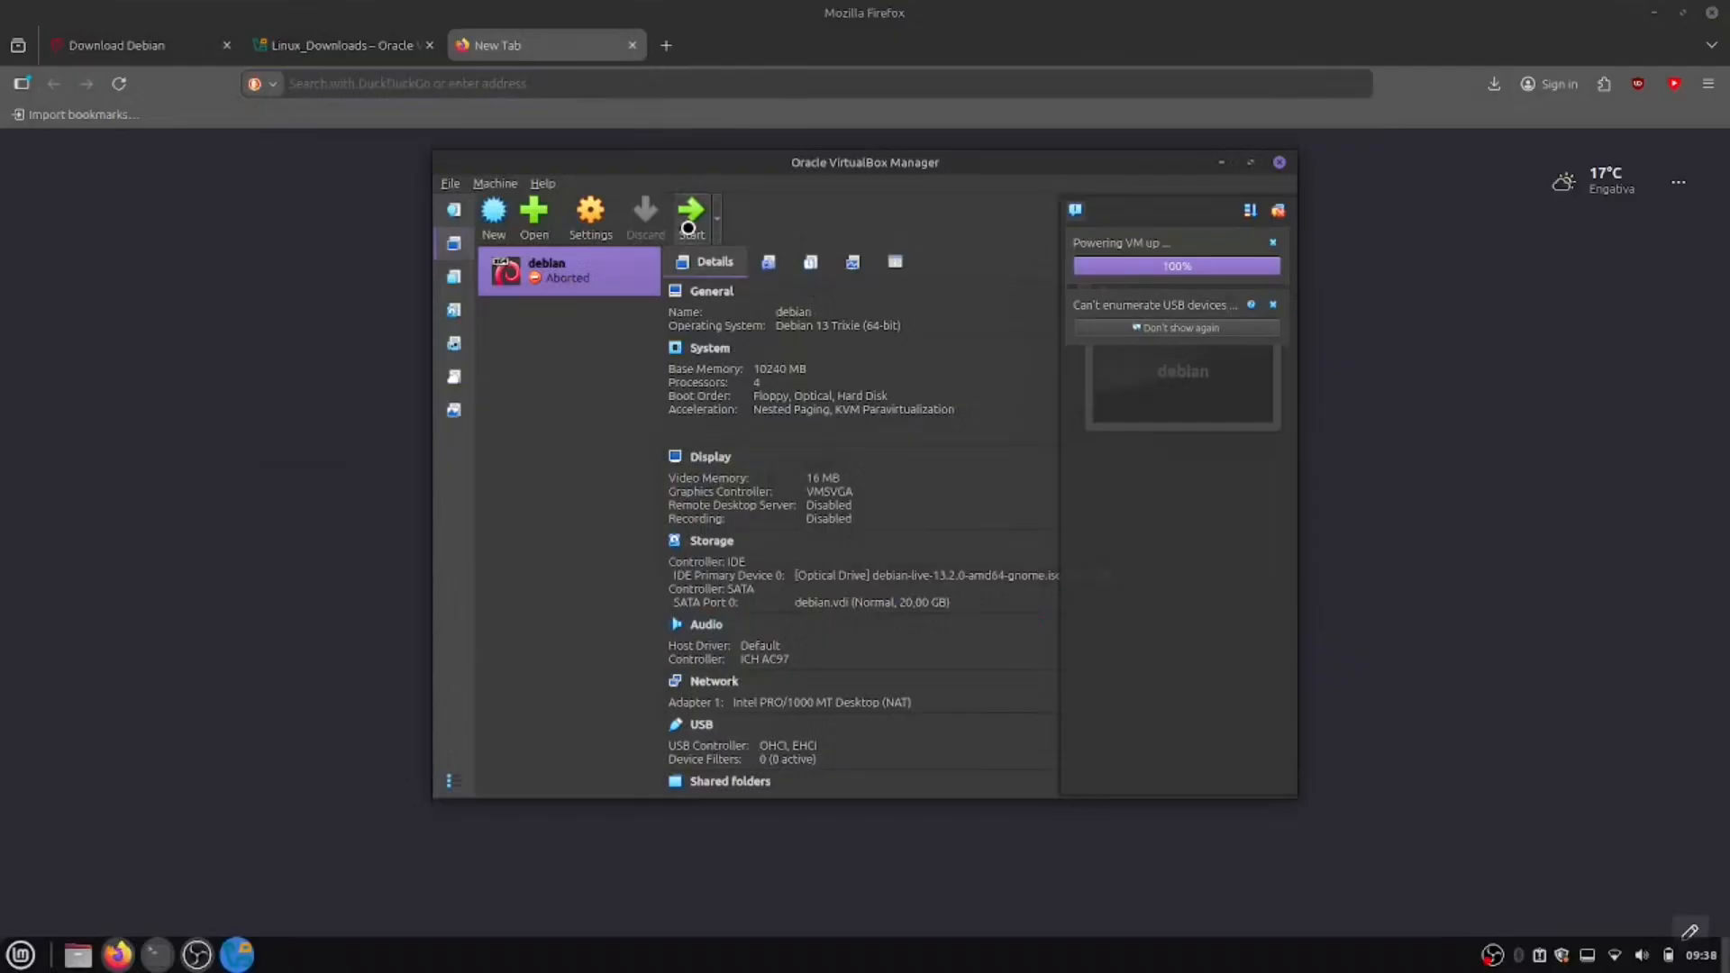
Step: Start the debian virtual machine again and copy the AMD-V hypervisor sentence from its power-up error message
{"action": "left_click", "coordinate": [690, 216]}
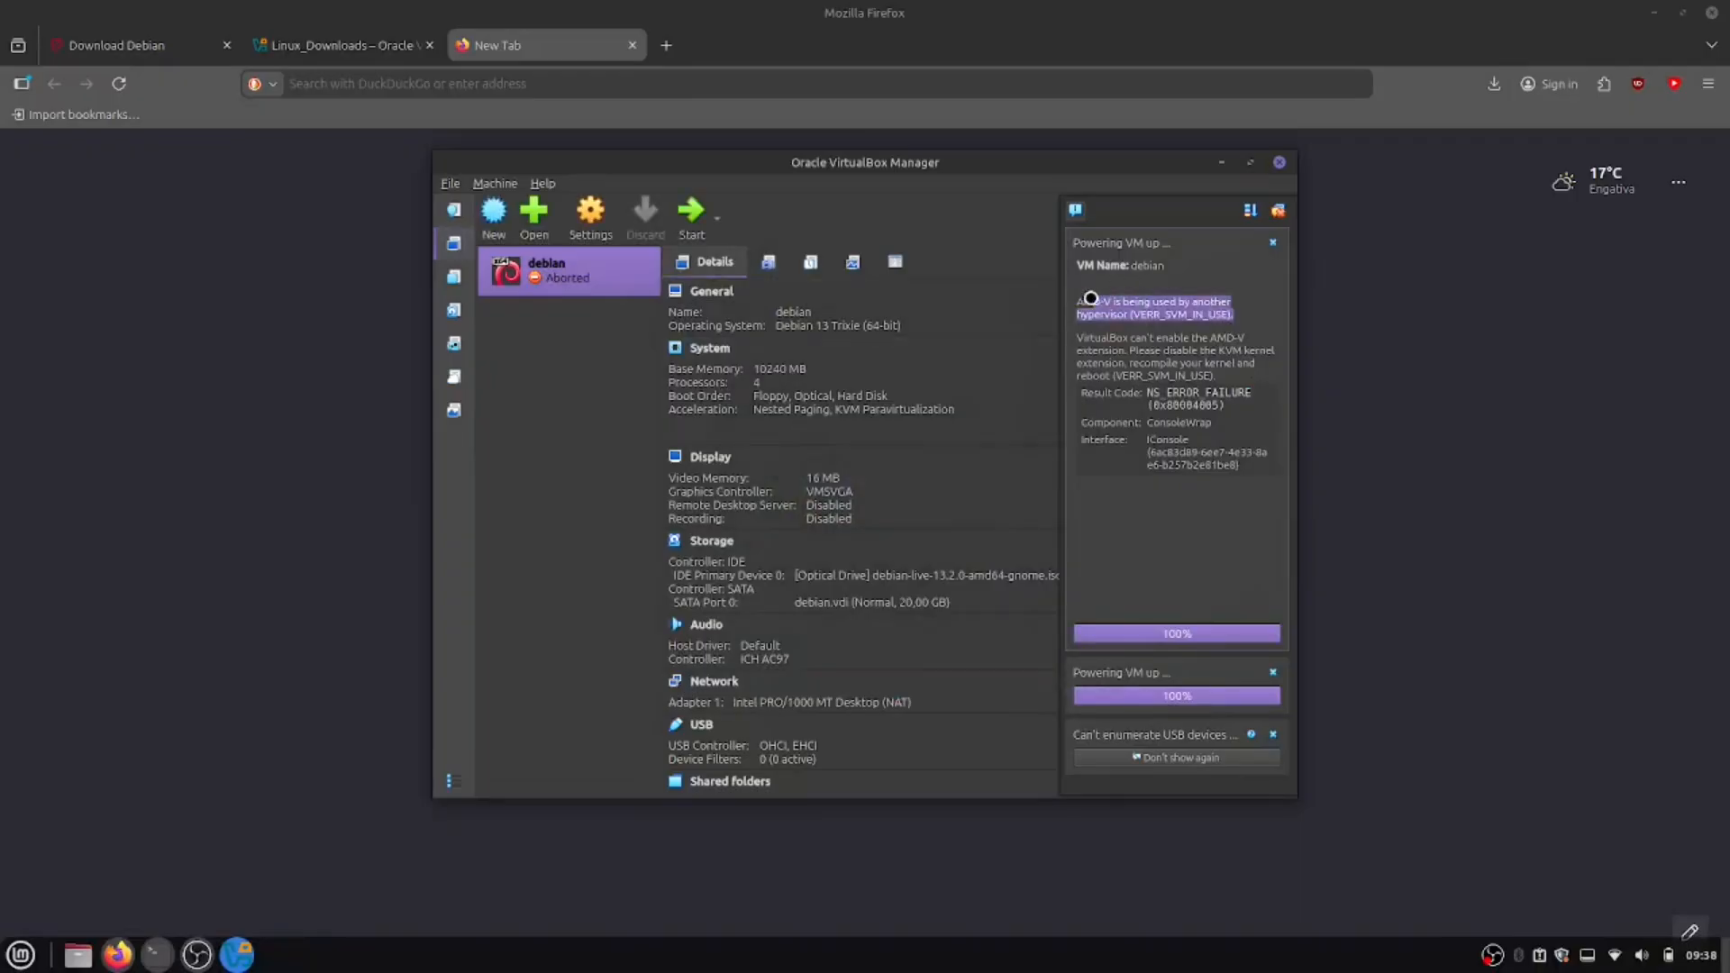
{"action": "left_click", "coordinate": [1084, 301]}
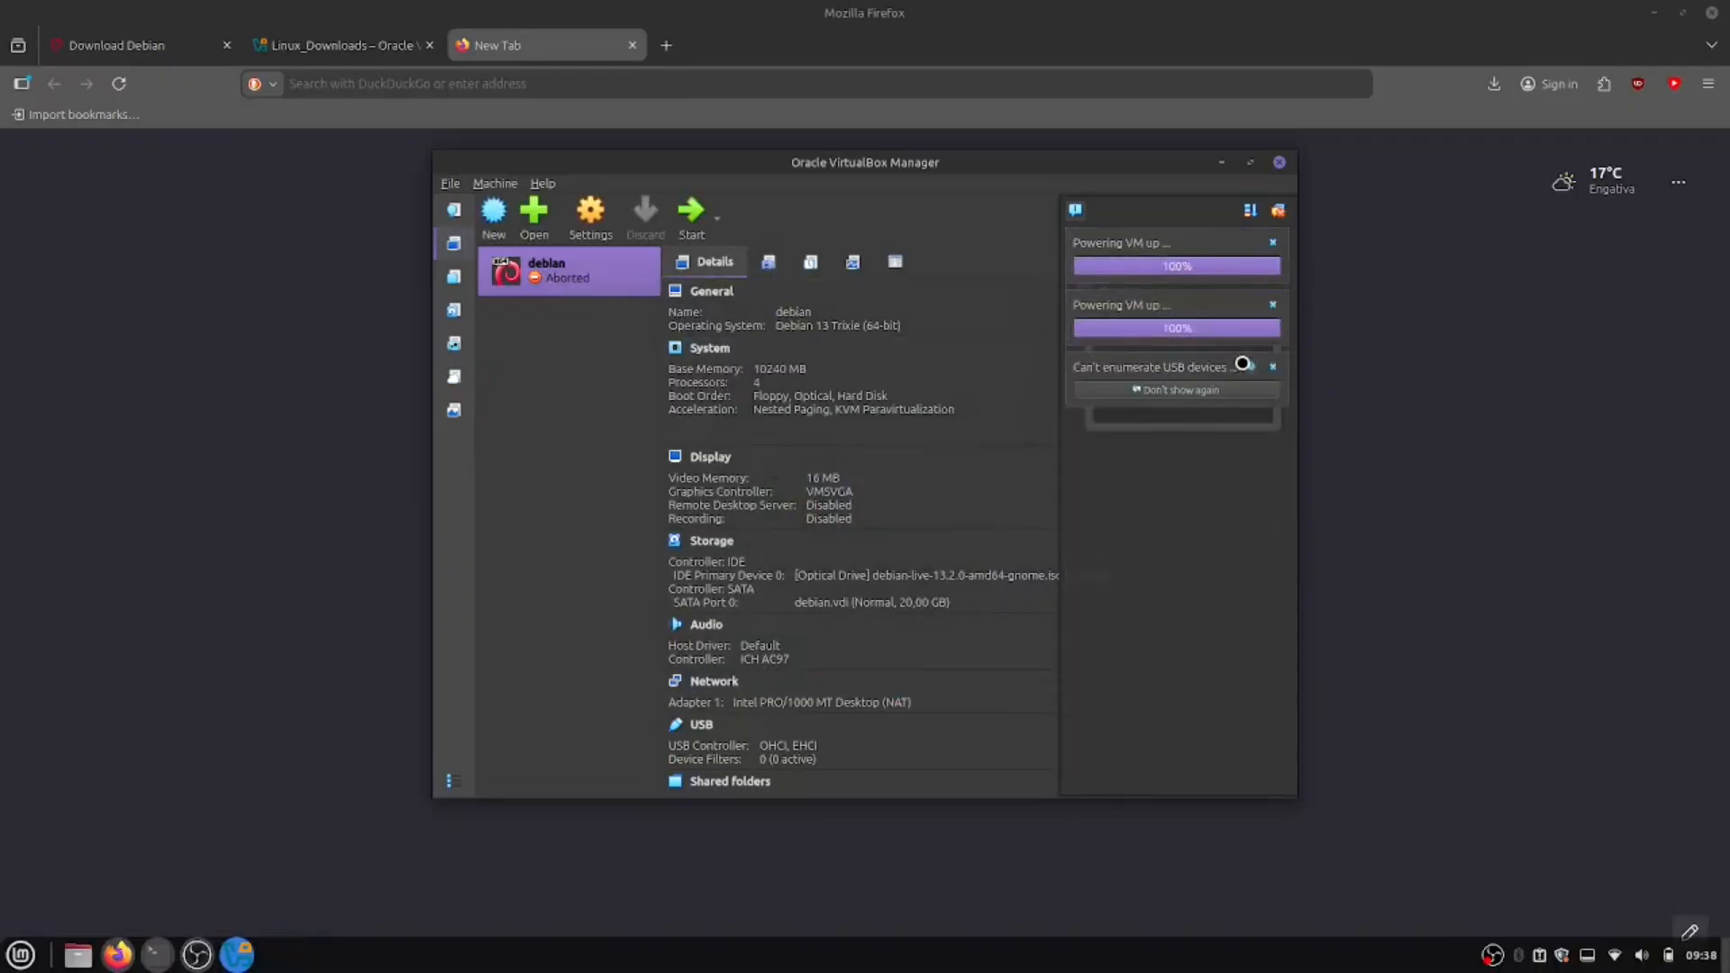
{"action": "left_click", "coordinate": [1174, 244]}
{"action": "right_click", "coordinate": [1212, 317]}
{"action": "left_click", "coordinate": [1236, 324]}
Step: Search the web in Firefox for the copied VERR_SVM_IN_USE error text and expand the suggested Ask Ubuntu answer
{"action": "left_click", "coordinate": [895, 82]}
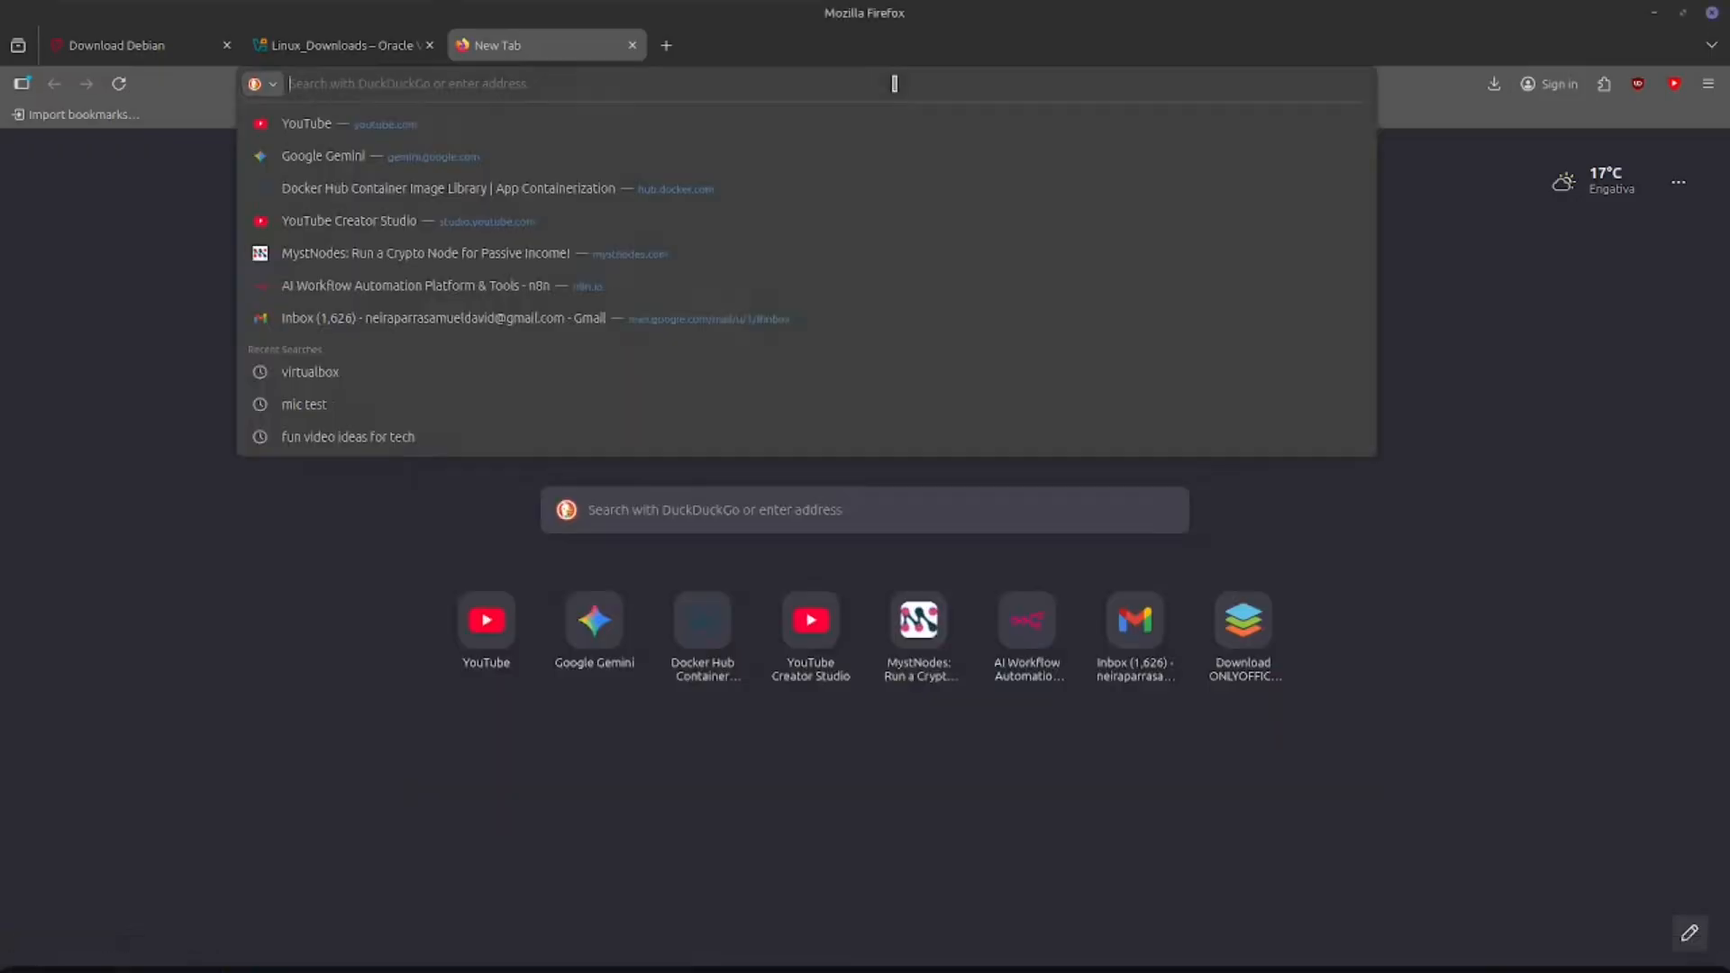
{"action": "key", "text": "ctrl+v"}
{"action": "key", "text": "Return"}
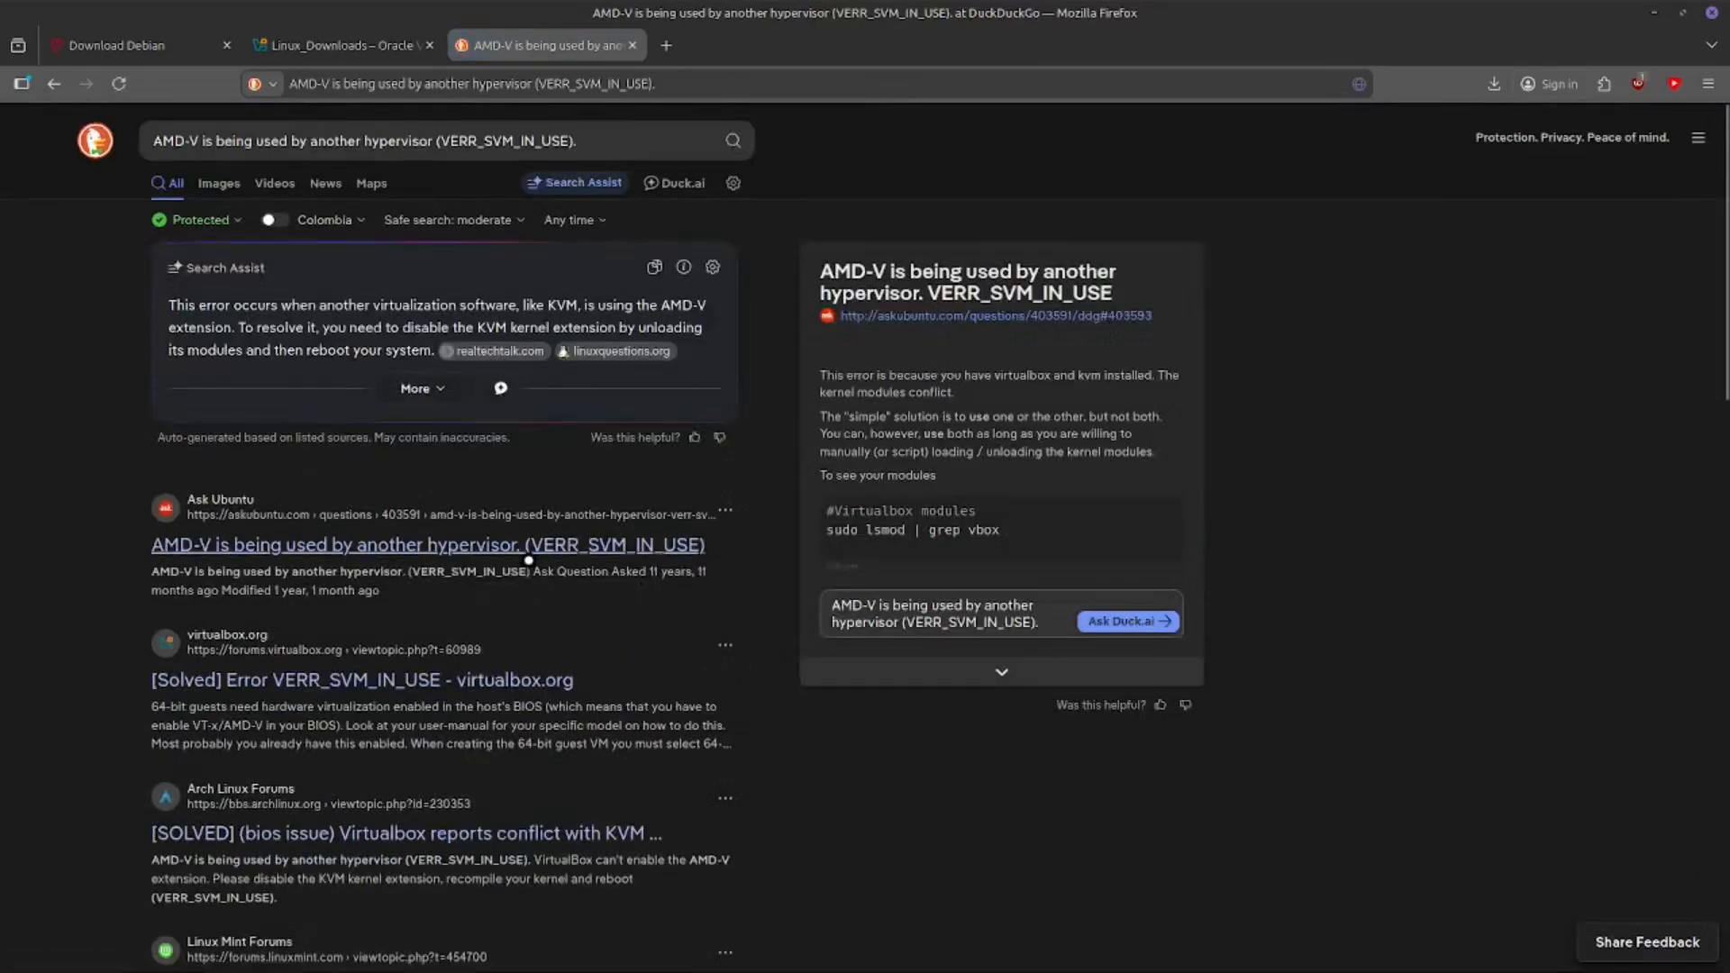
{"action": "left_click", "coordinate": [999, 668]}
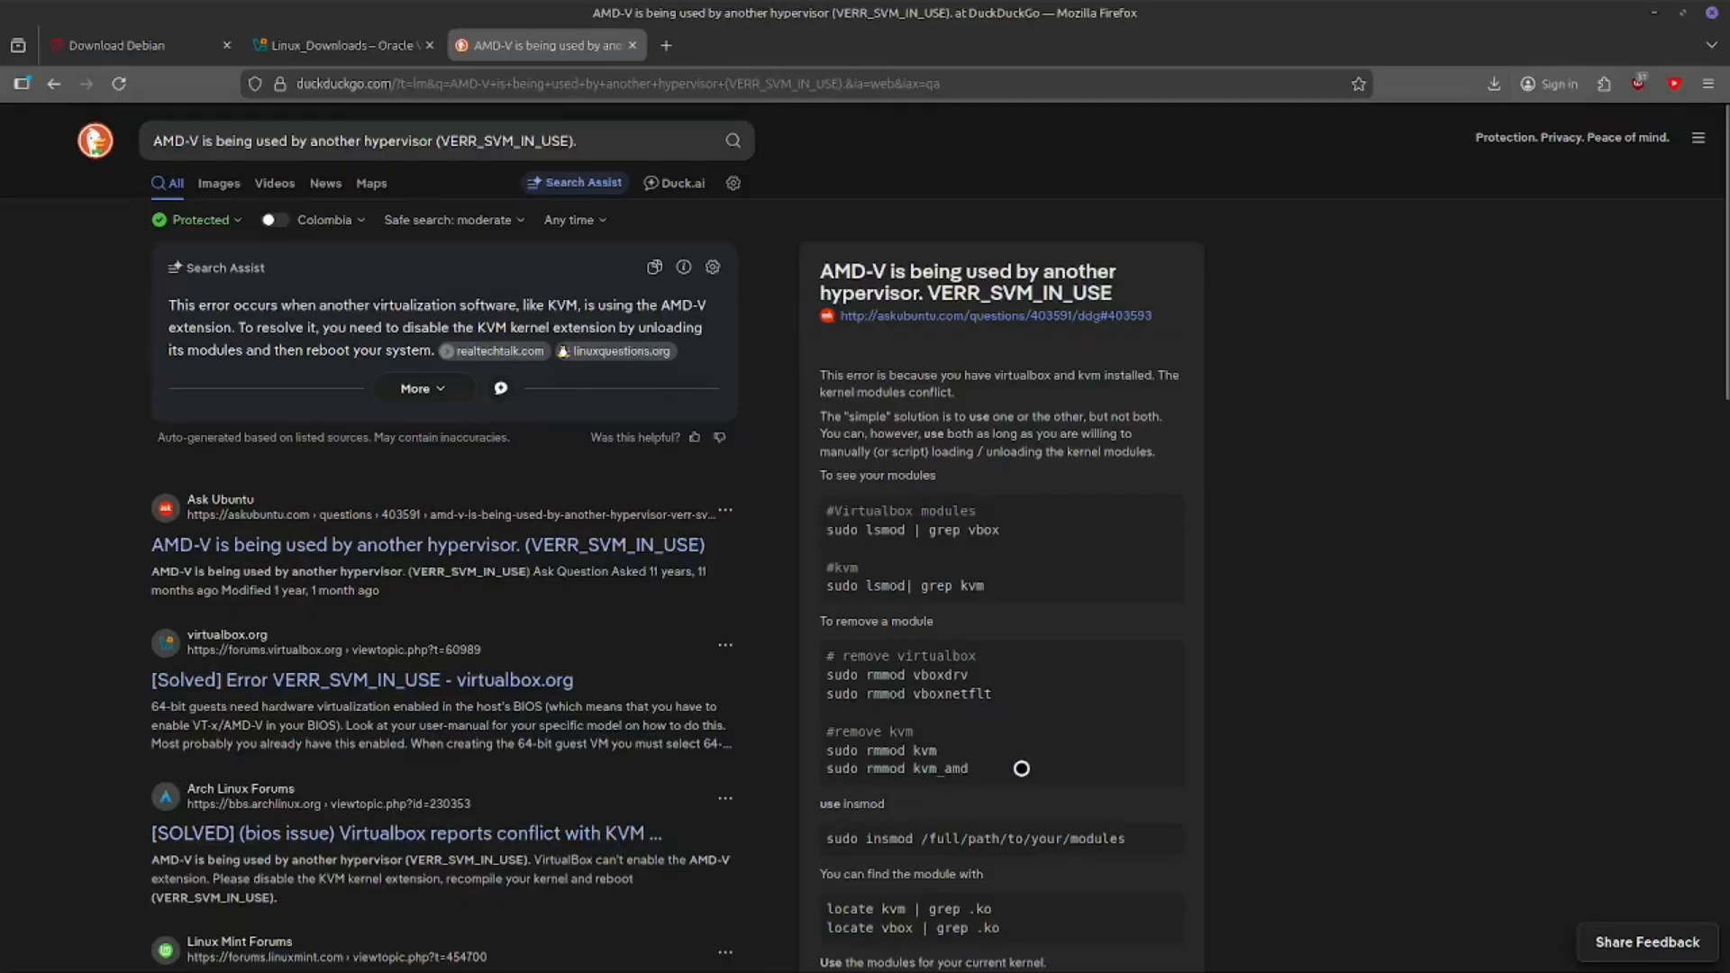
Step: Read through the virtualbox.org forum thread on the VERR_SVM_IN_USE error and return to the search results
{"action": "left_click", "coordinate": [405, 674]}
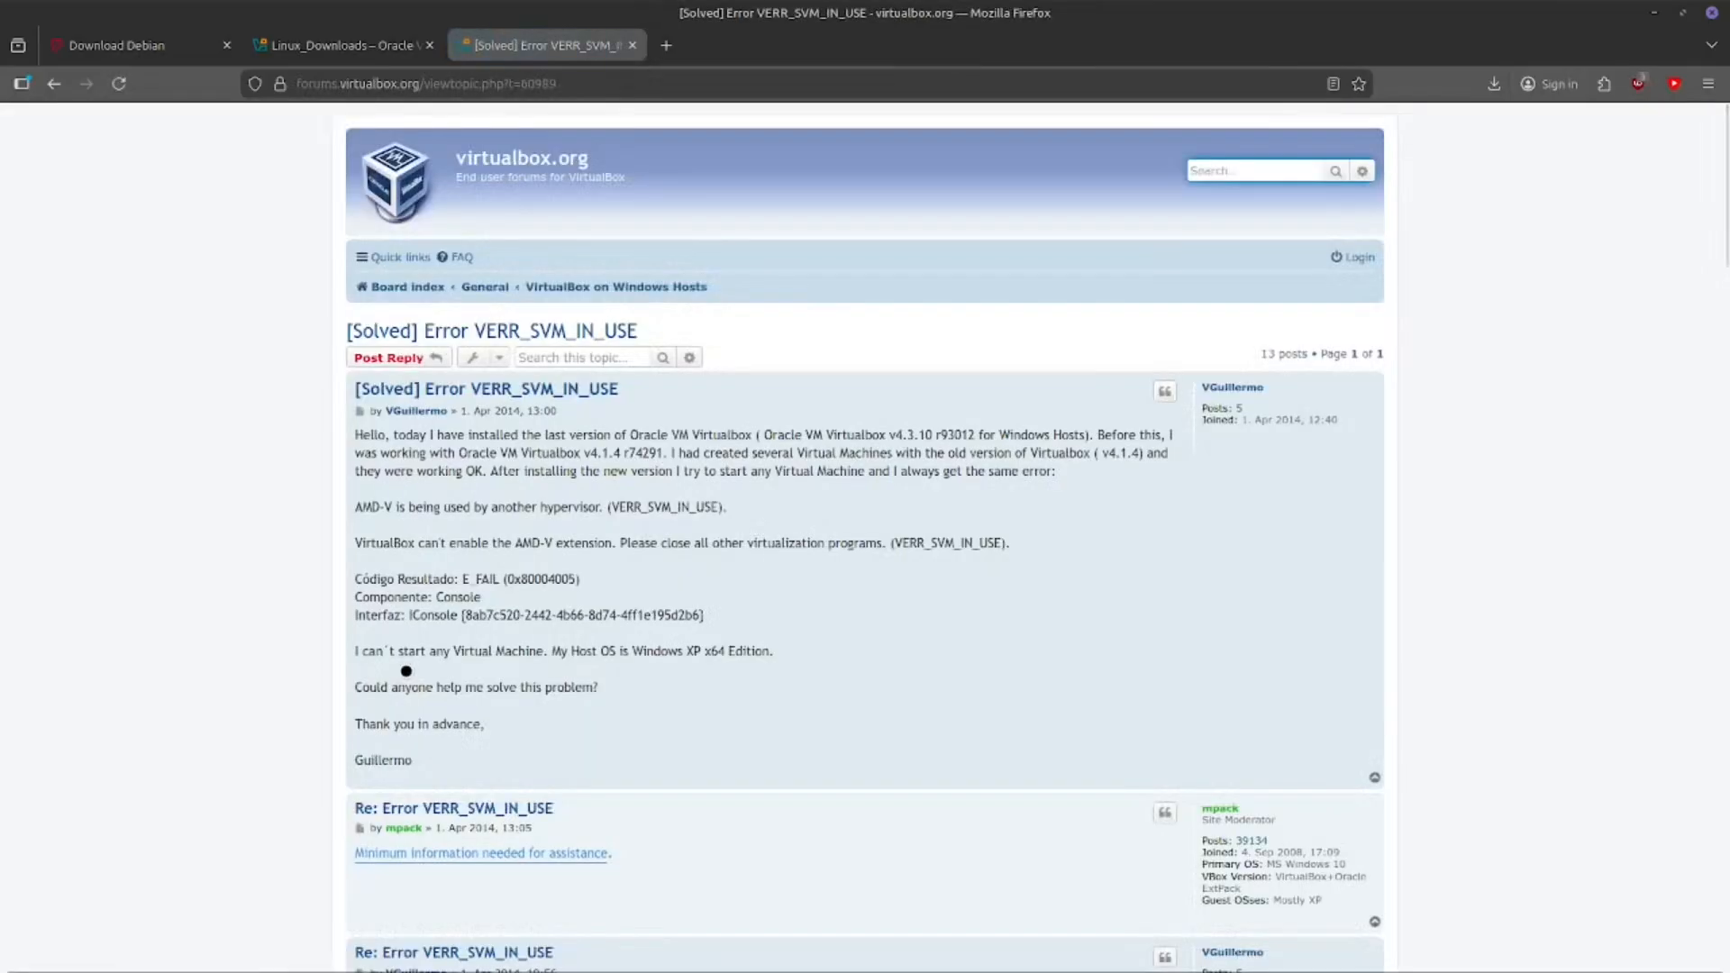
{"action": "scroll", "coordinate": [406, 671], "scroll_direction": "down", "scroll_amount": 5}
{"action": "scroll", "coordinate": [407, 671], "scroll_direction": "down", "scroll_amount": 3}
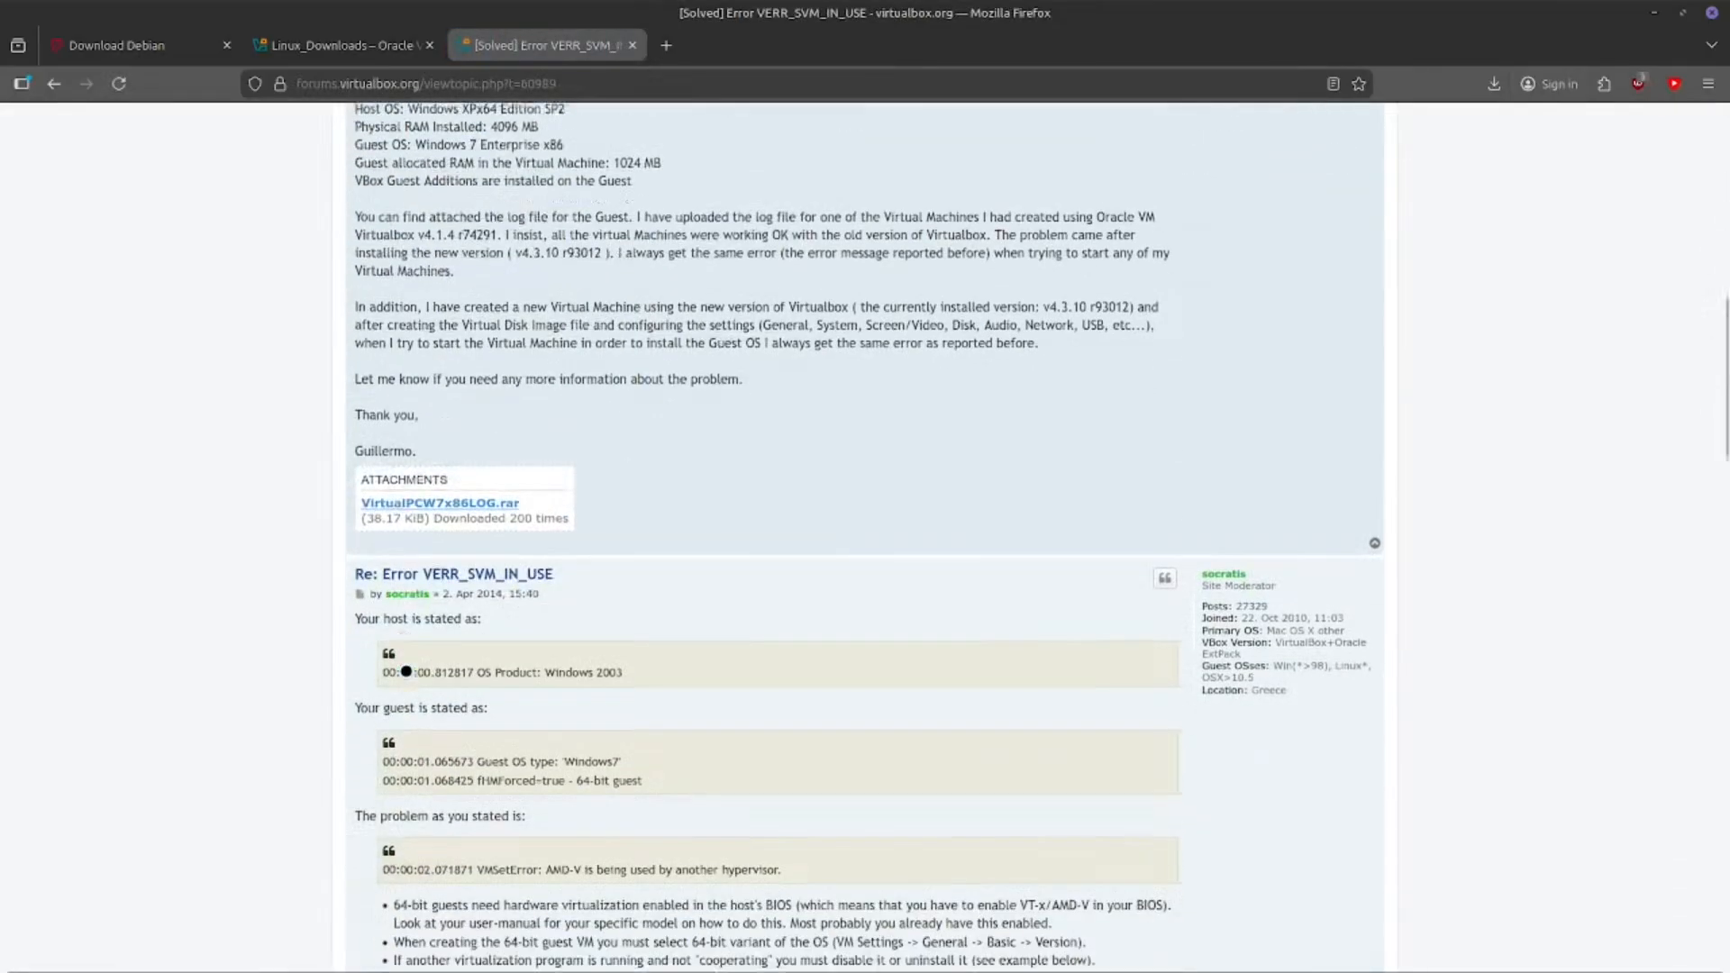
{"action": "scroll", "coordinate": [407, 671], "scroll_direction": "down", "scroll_amount": 4}
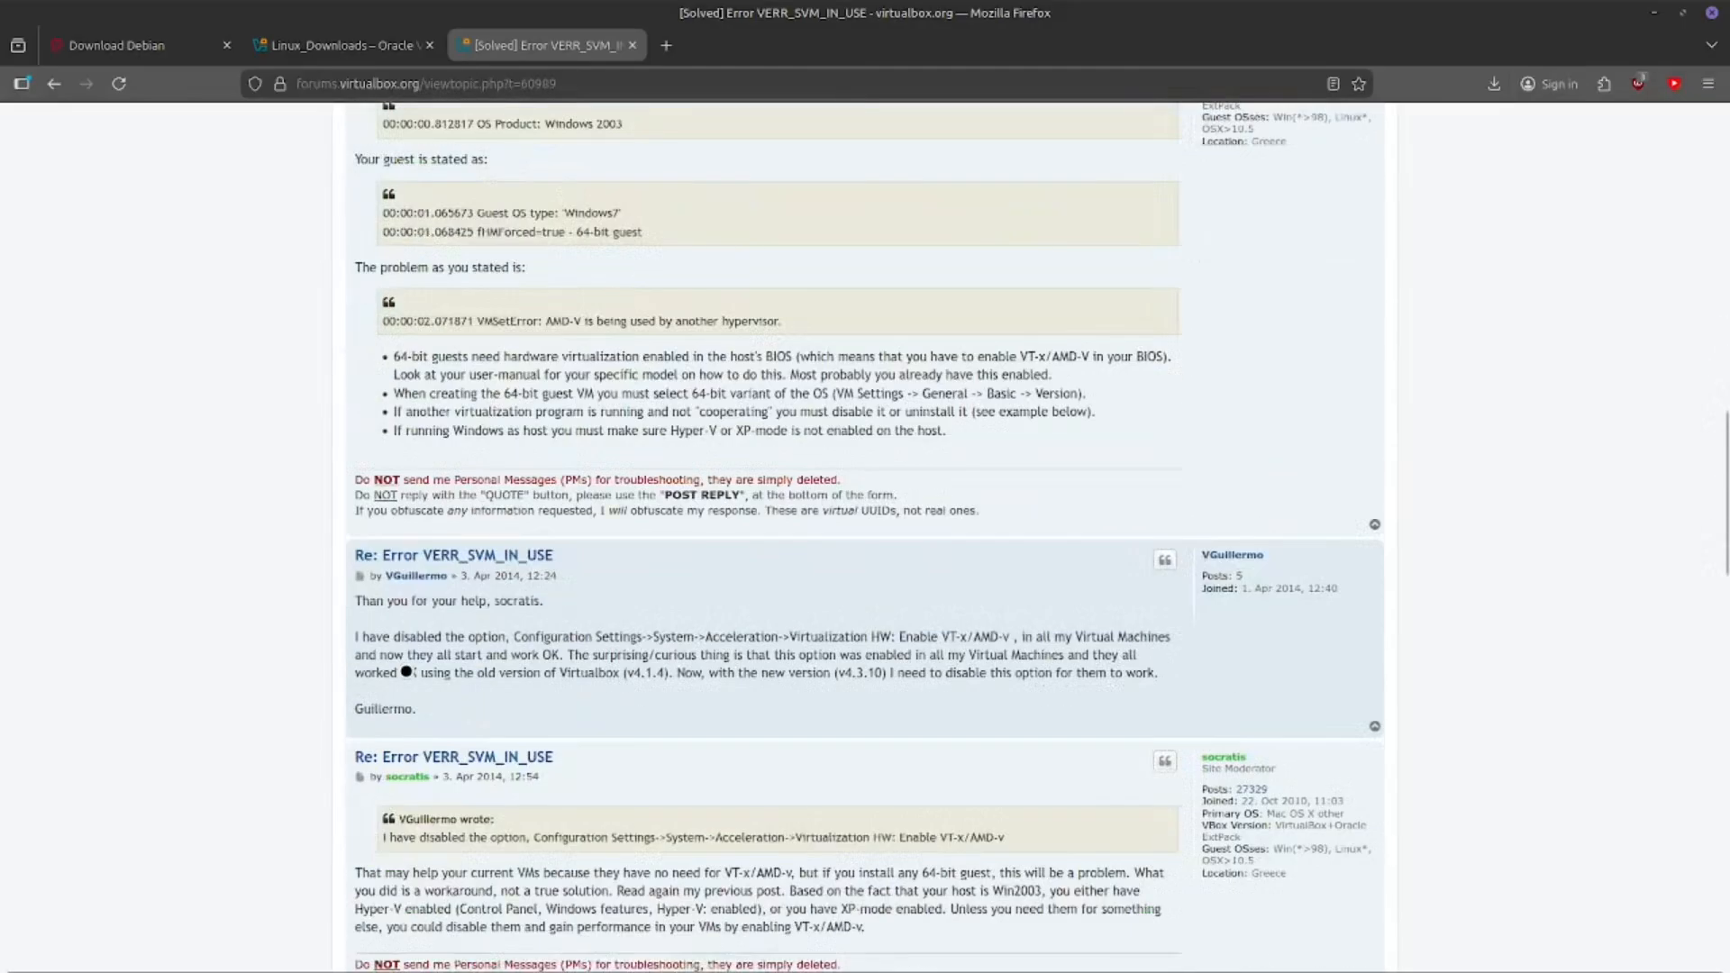
{"action": "scroll", "coordinate": [407, 671], "scroll_direction": "down", "scroll_amount": 4}
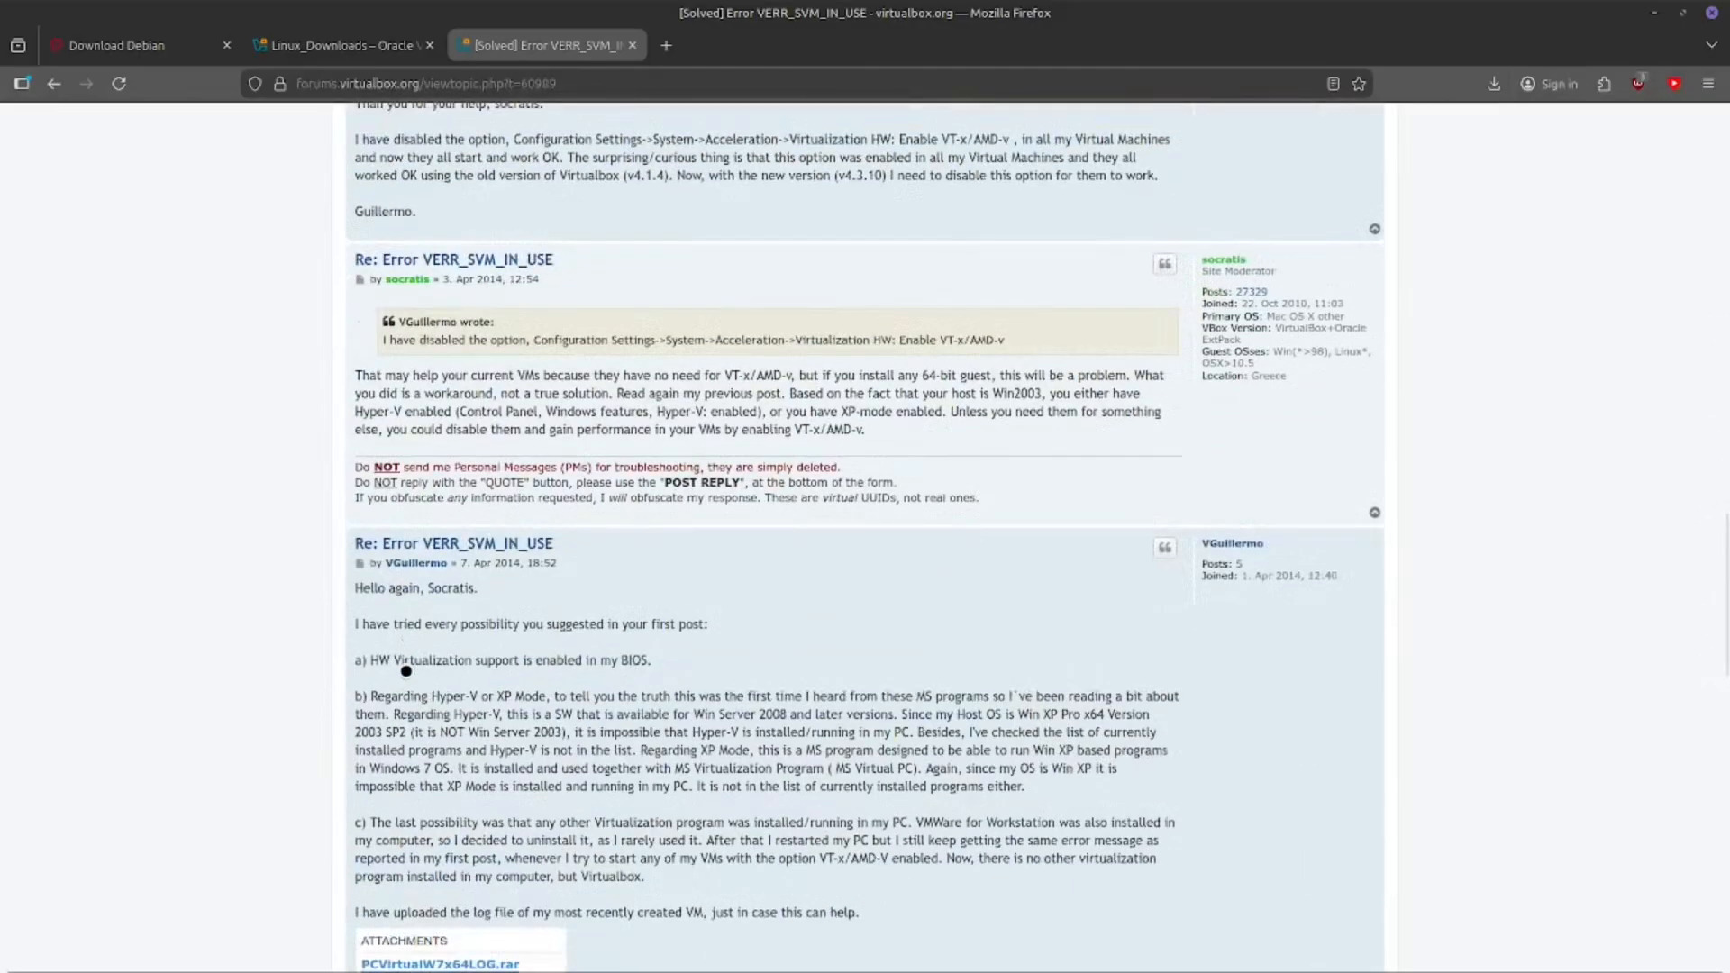
{"action": "key", "text": "alt+Left"}
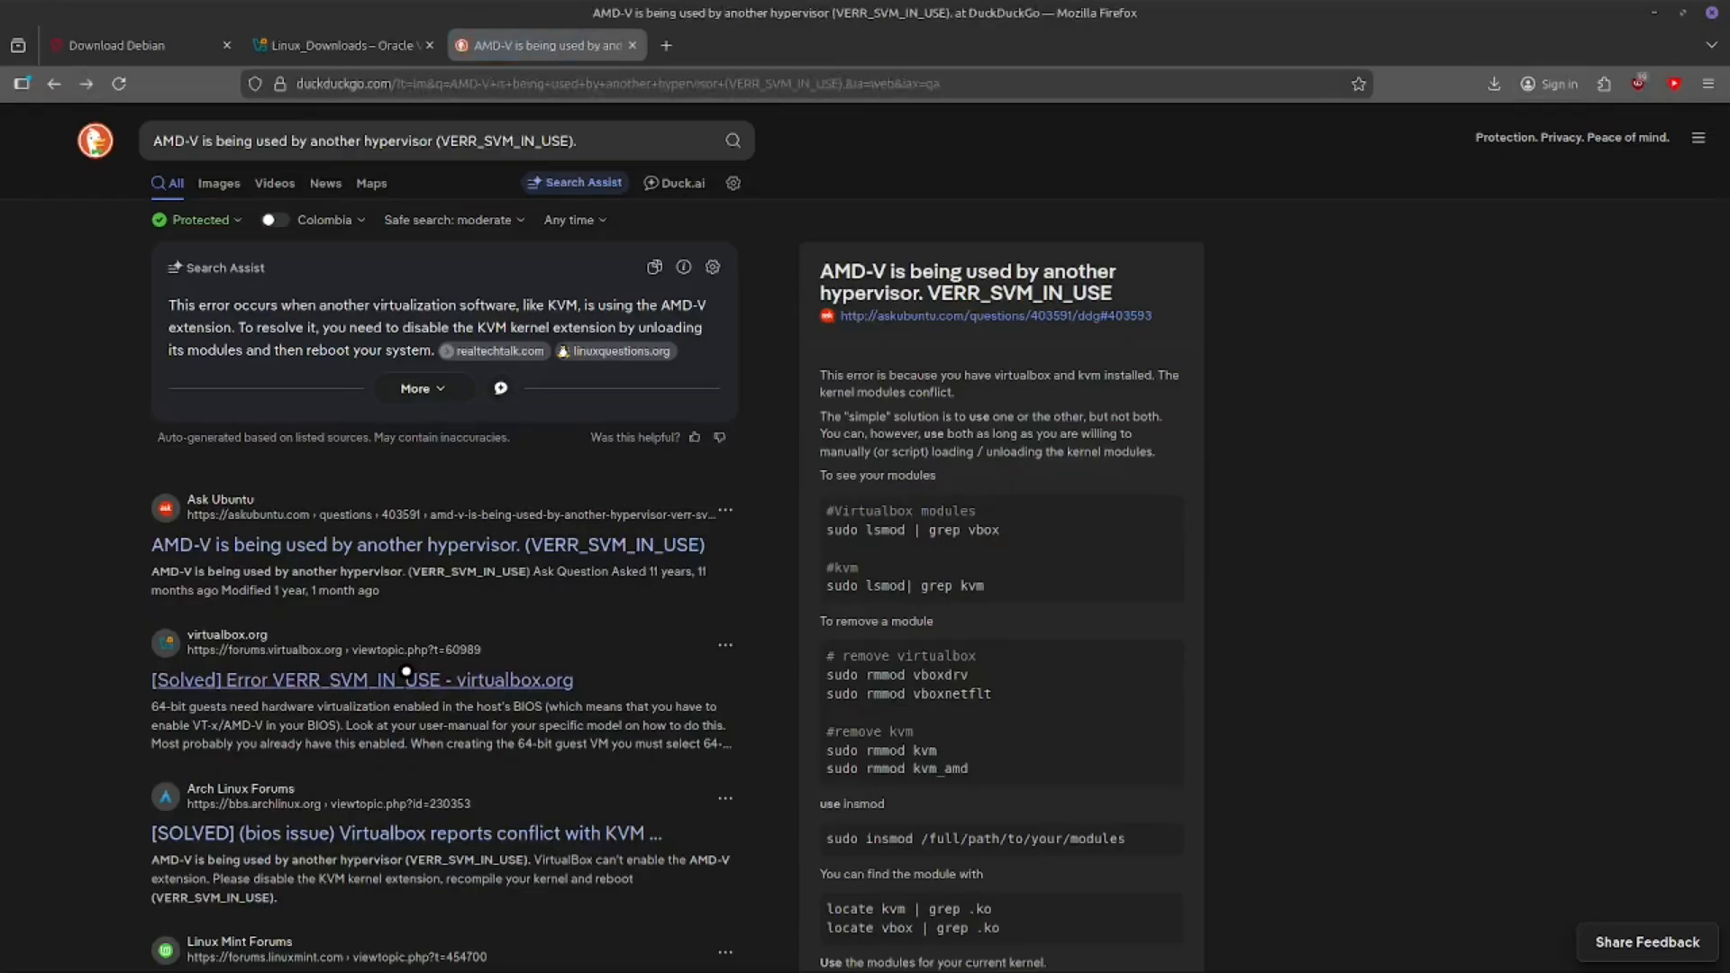
Step: Open the Ask Ubuntu question about AMD-V being used by another hypervisor and read its answers
{"action": "left_click", "coordinate": [506, 560]}
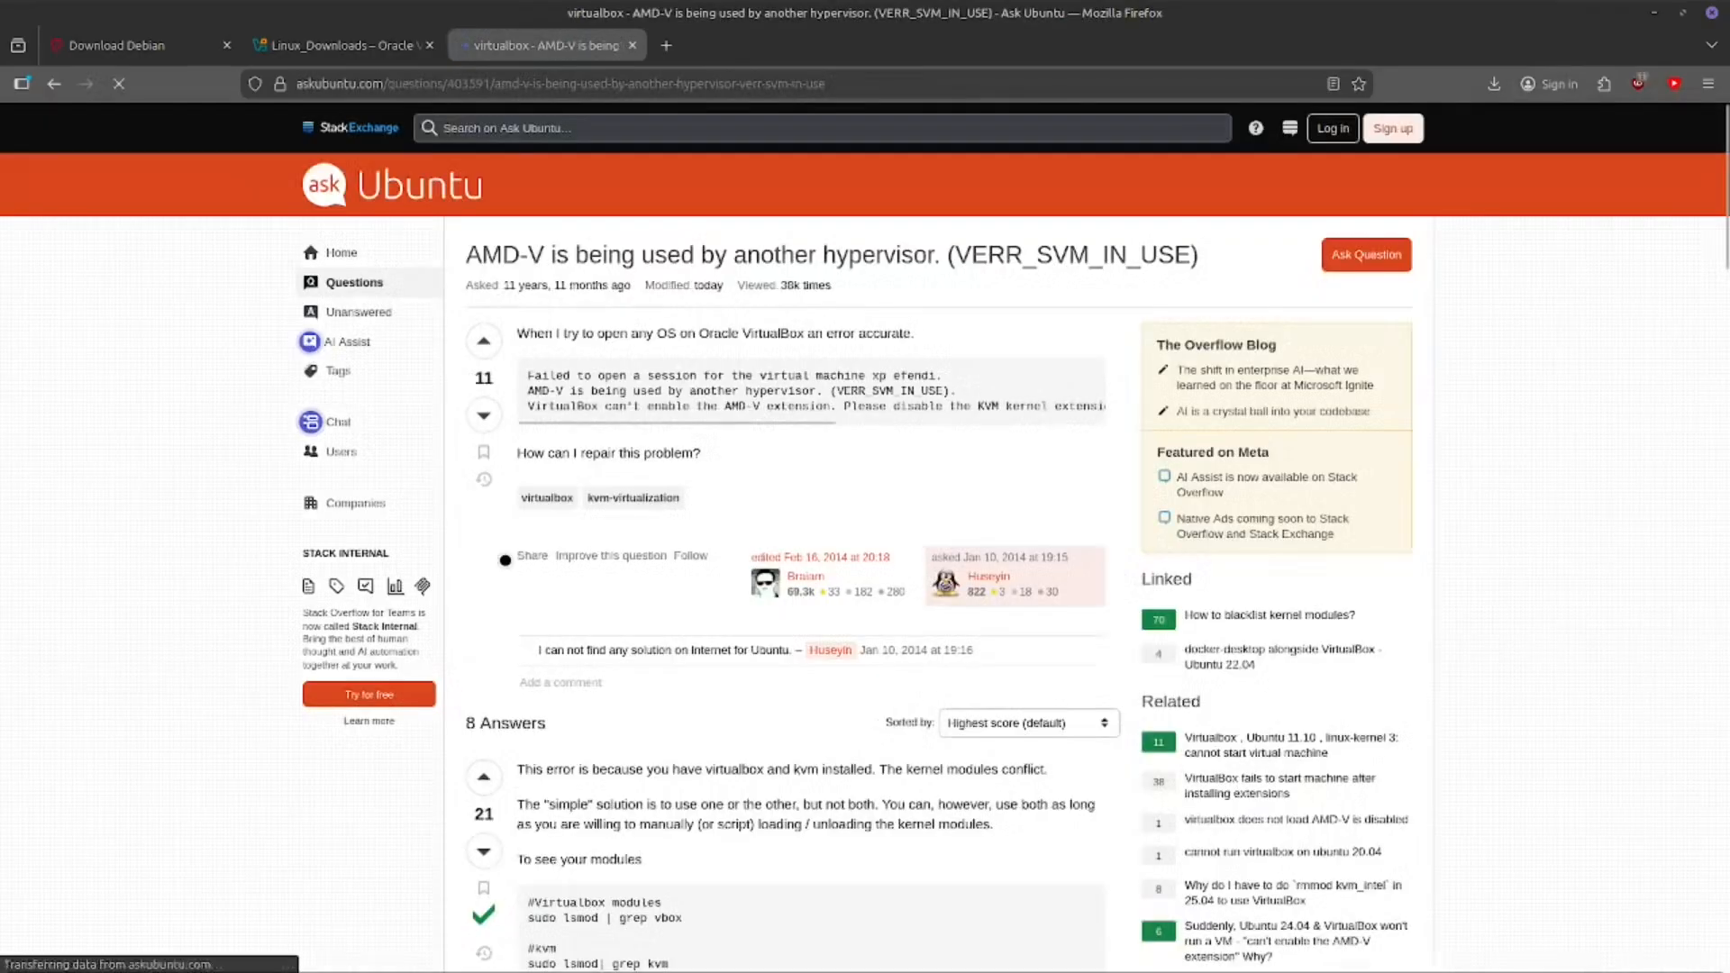
{"action": "scroll", "coordinate": [694, 747], "scroll_direction": "down", "scroll_amount": 4}
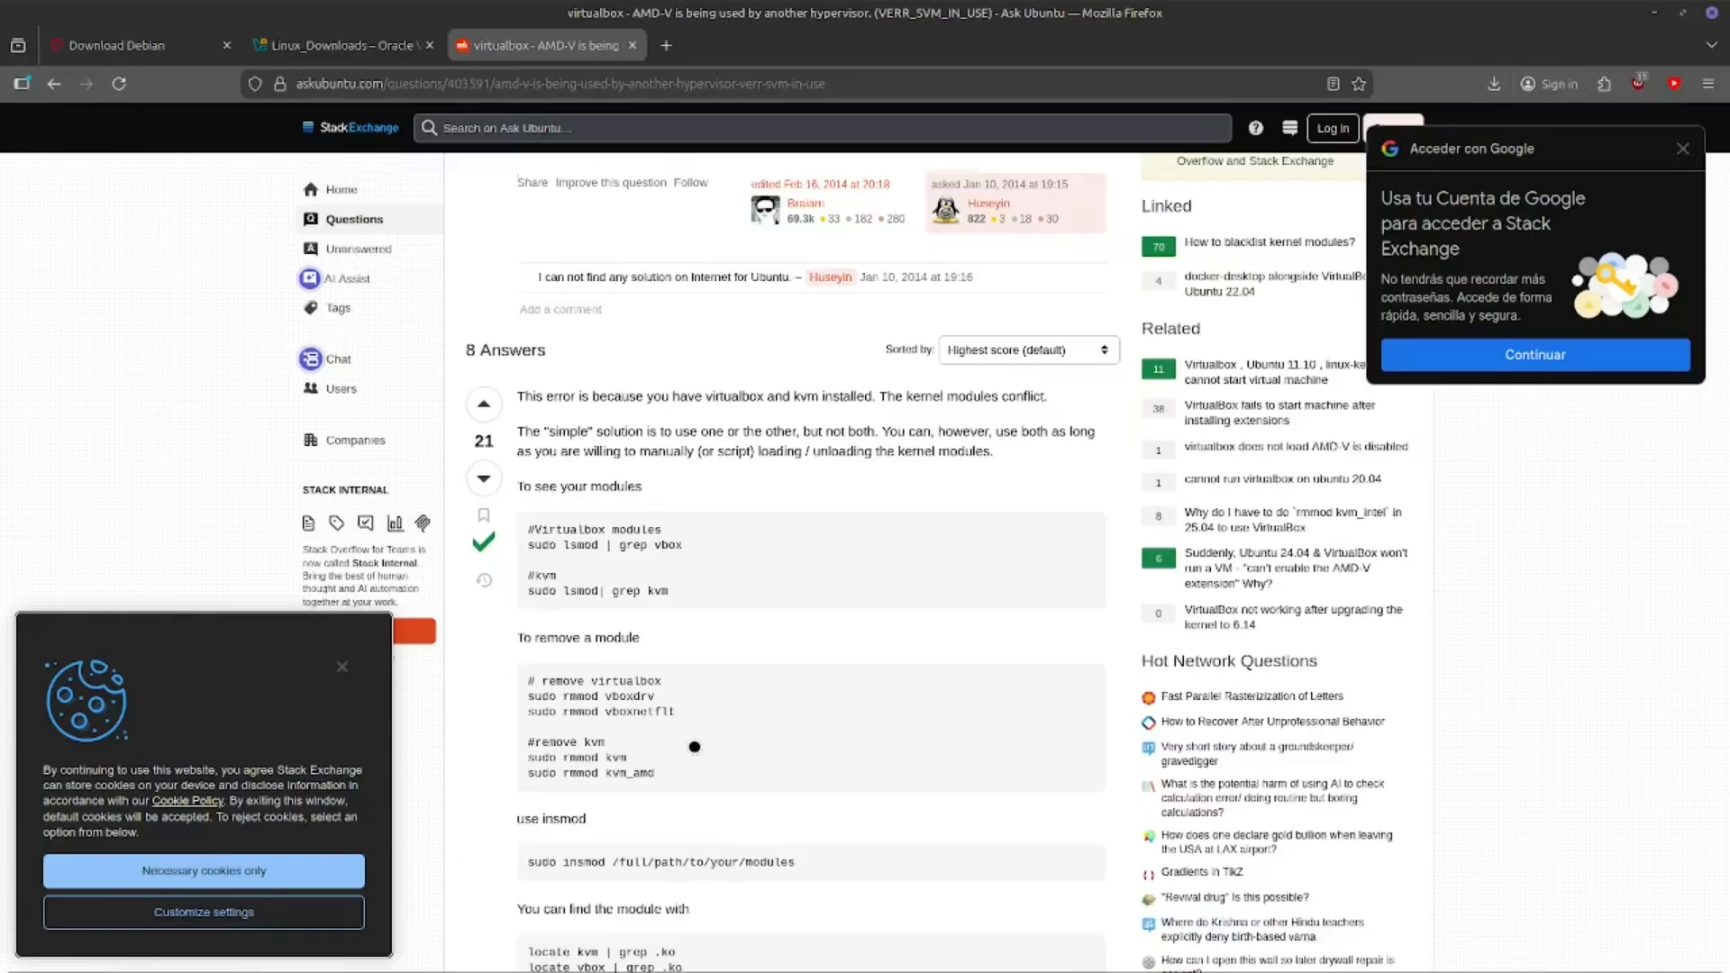
{"action": "scroll", "coordinate": [694, 747], "scroll_direction": "down", "scroll_amount": 4}
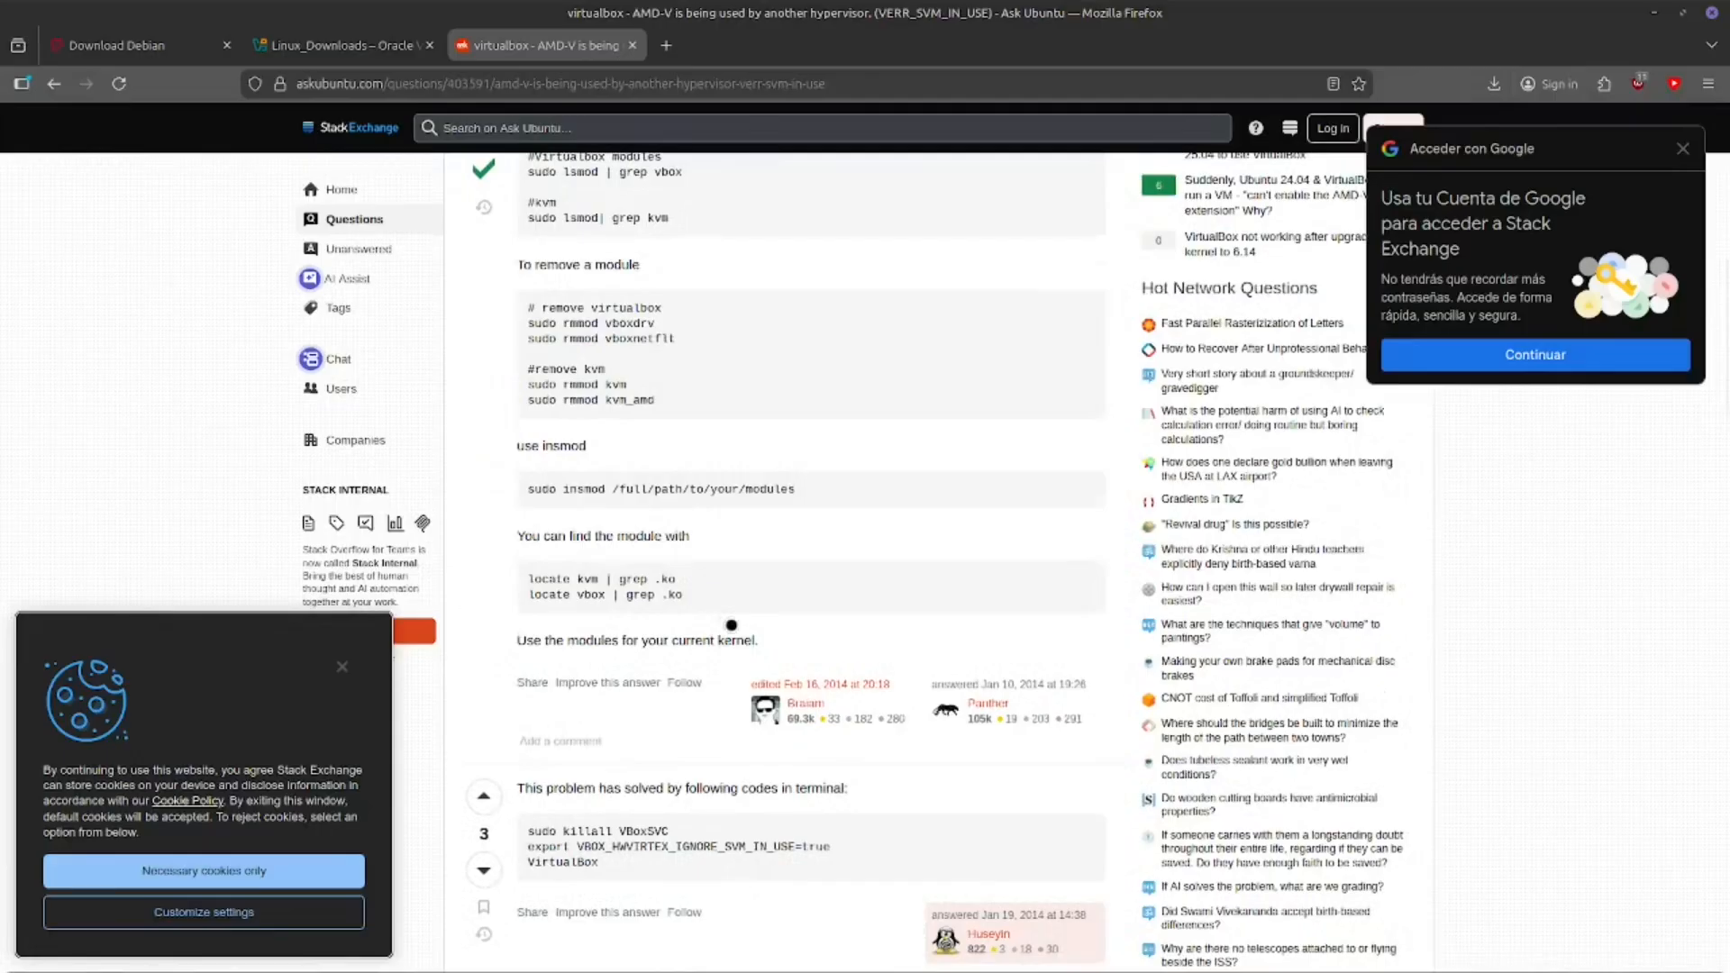
Step: Copy the two locate commands for the kvm and vbox modules from the Ask Ubuntu answer and run them in the terminal
{"action": "left_click_drag", "start_coordinate": [711, 603], "coordinate": [521, 573]}
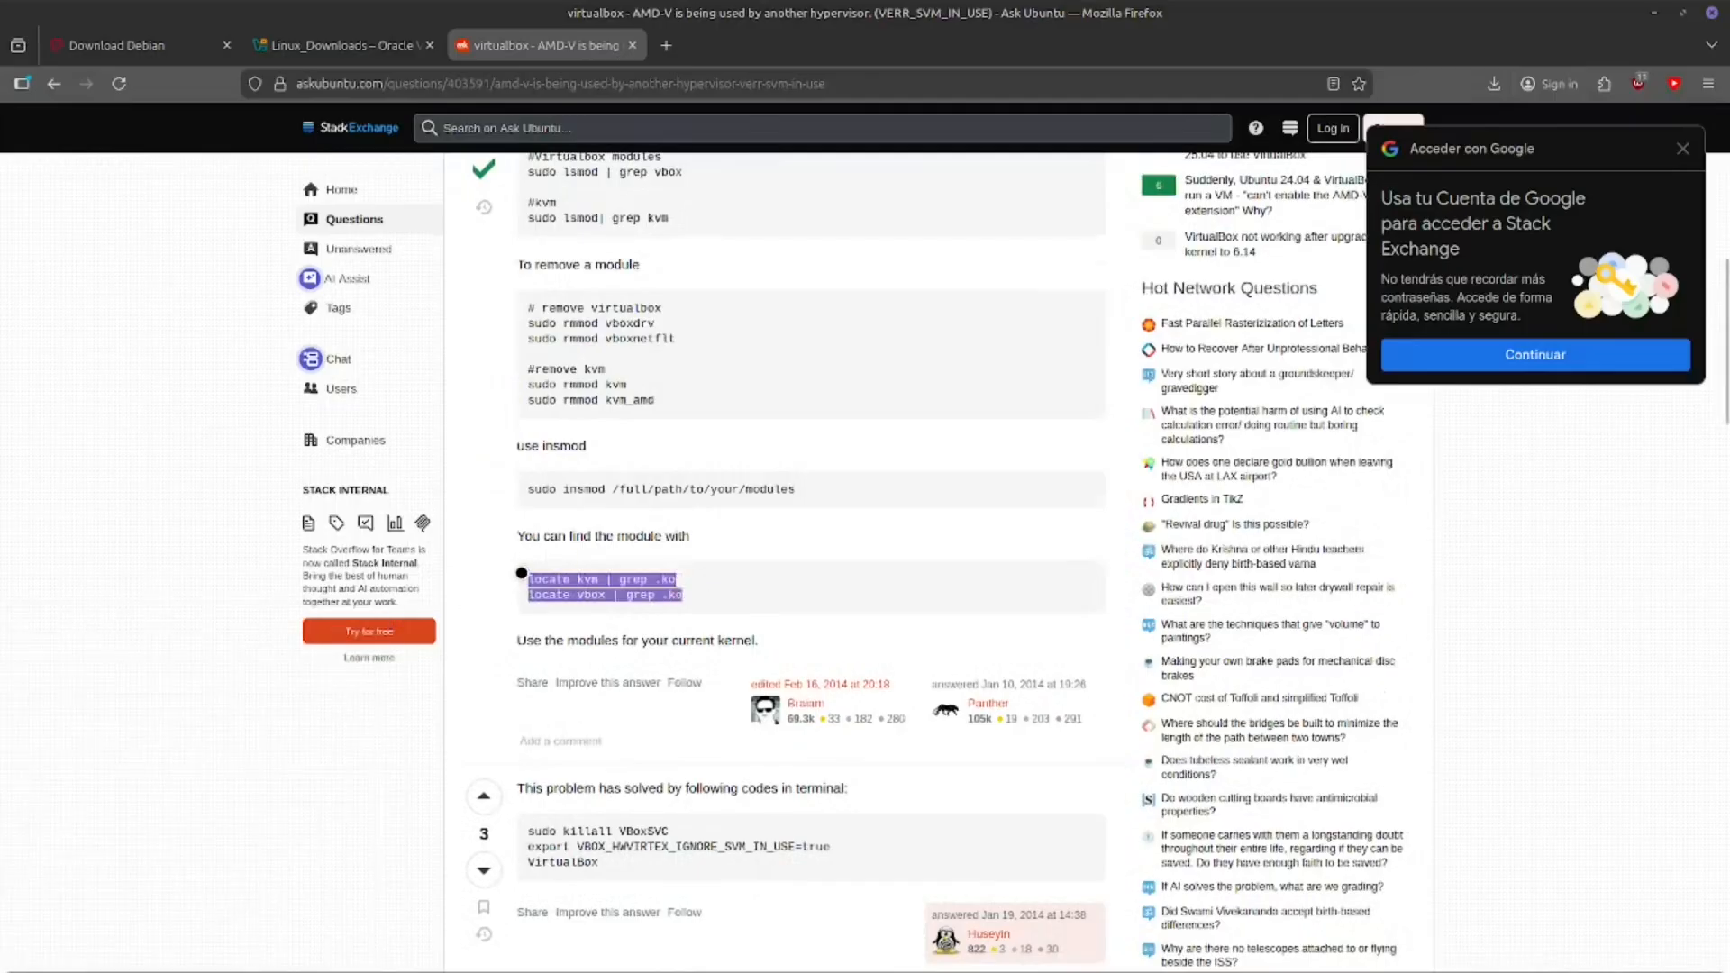
{"action": "left_click", "coordinate": [160, 955]}
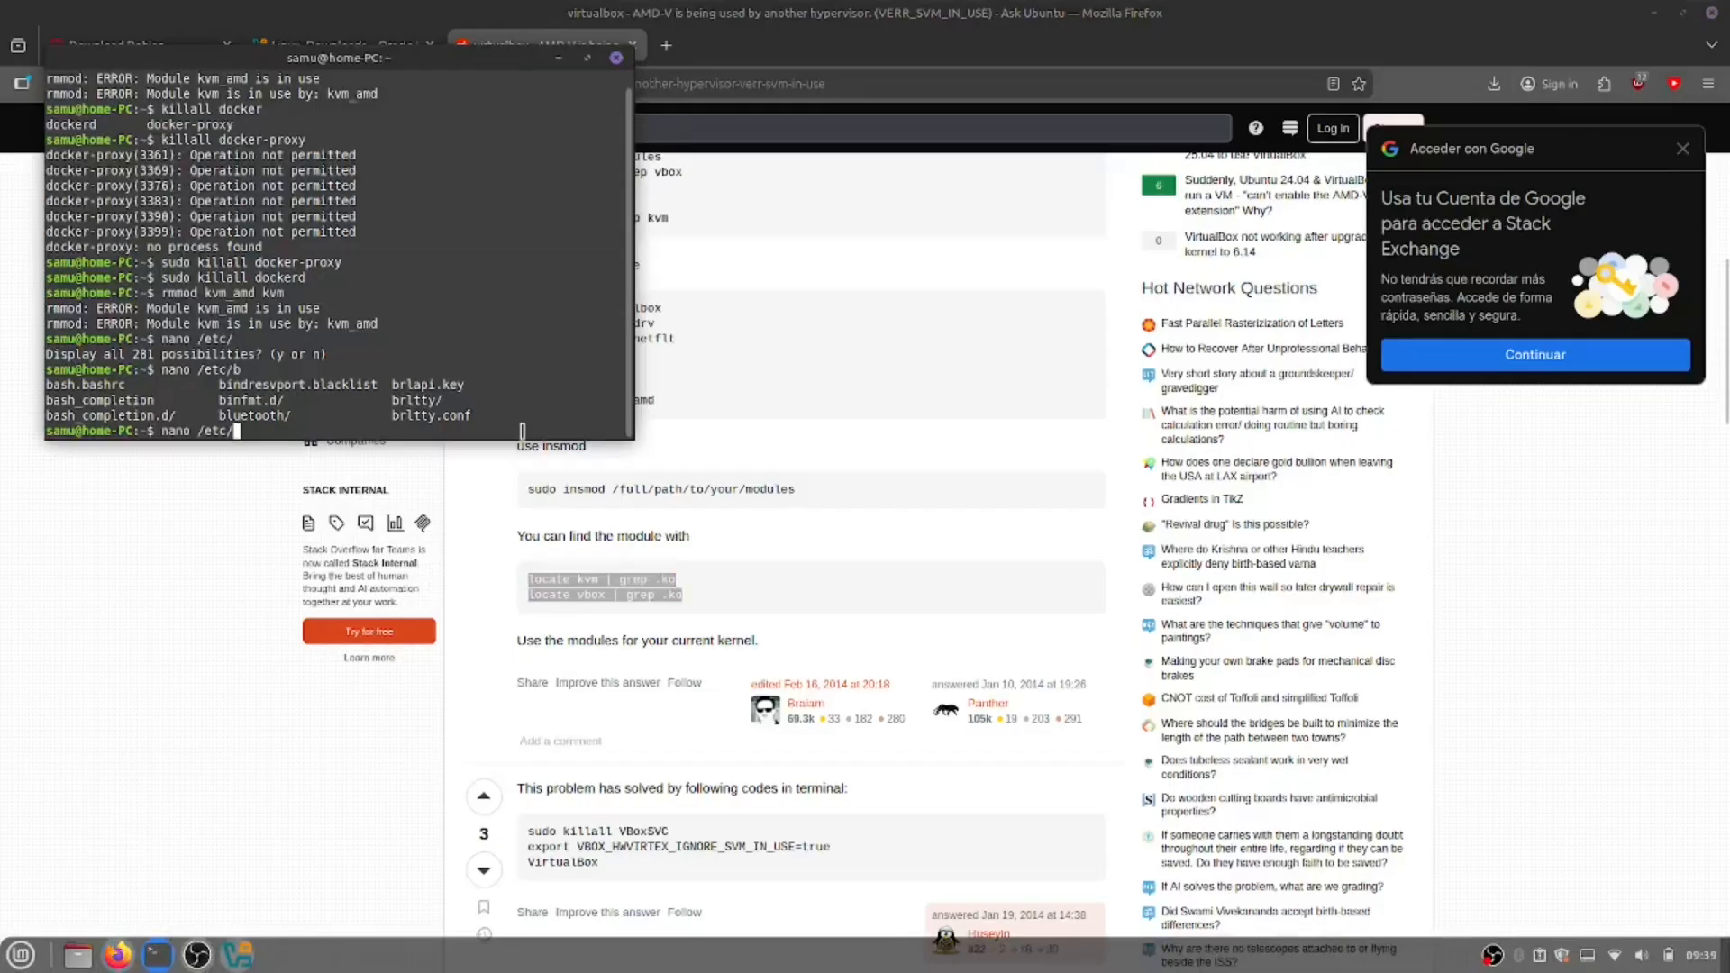
{"action": "key", "text": "ctrl+c"}
{"action": "key", "text": "ctrl+shift+v"}
{"action": "key", "text": "Return"}
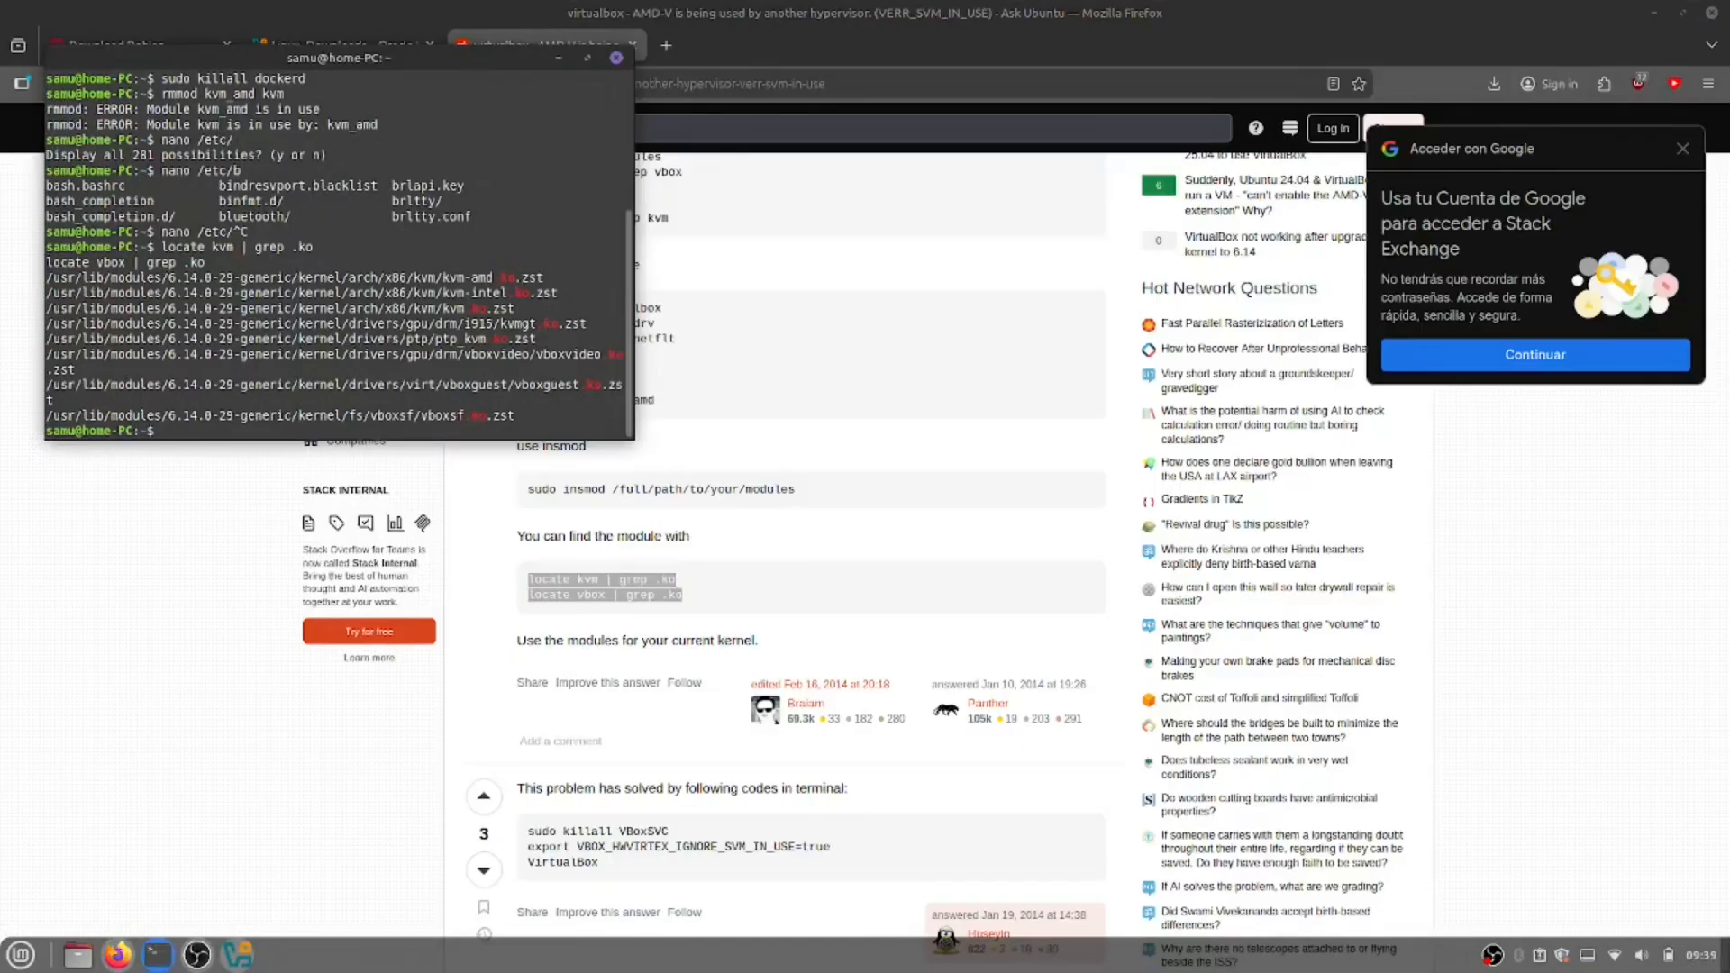
Step: Return to the Ask Ubuntu page in Firefox and read the accepted answer and the remaining answers on the KVM conflict
{"action": "key", "text": "alt+Tab"}
{"action": "left_click", "coordinate": [745, 499]}
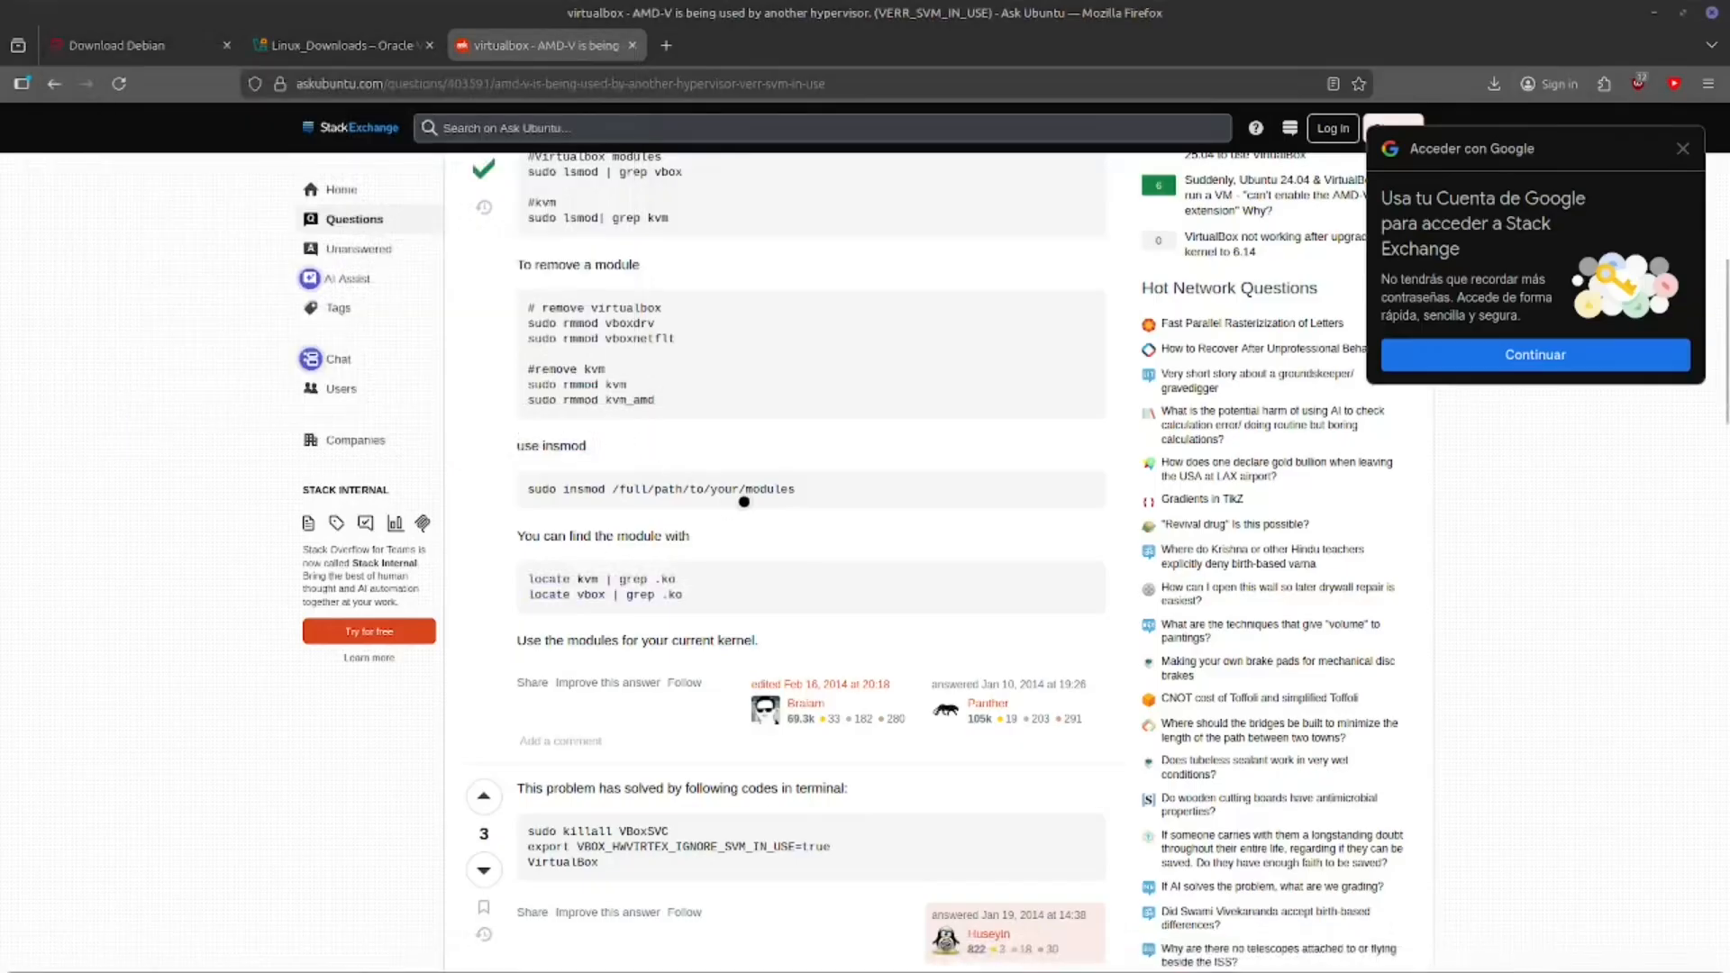
{"action": "scroll", "coordinate": [778, 371], "scroll_direction": "up", "scroll_amount": 5}
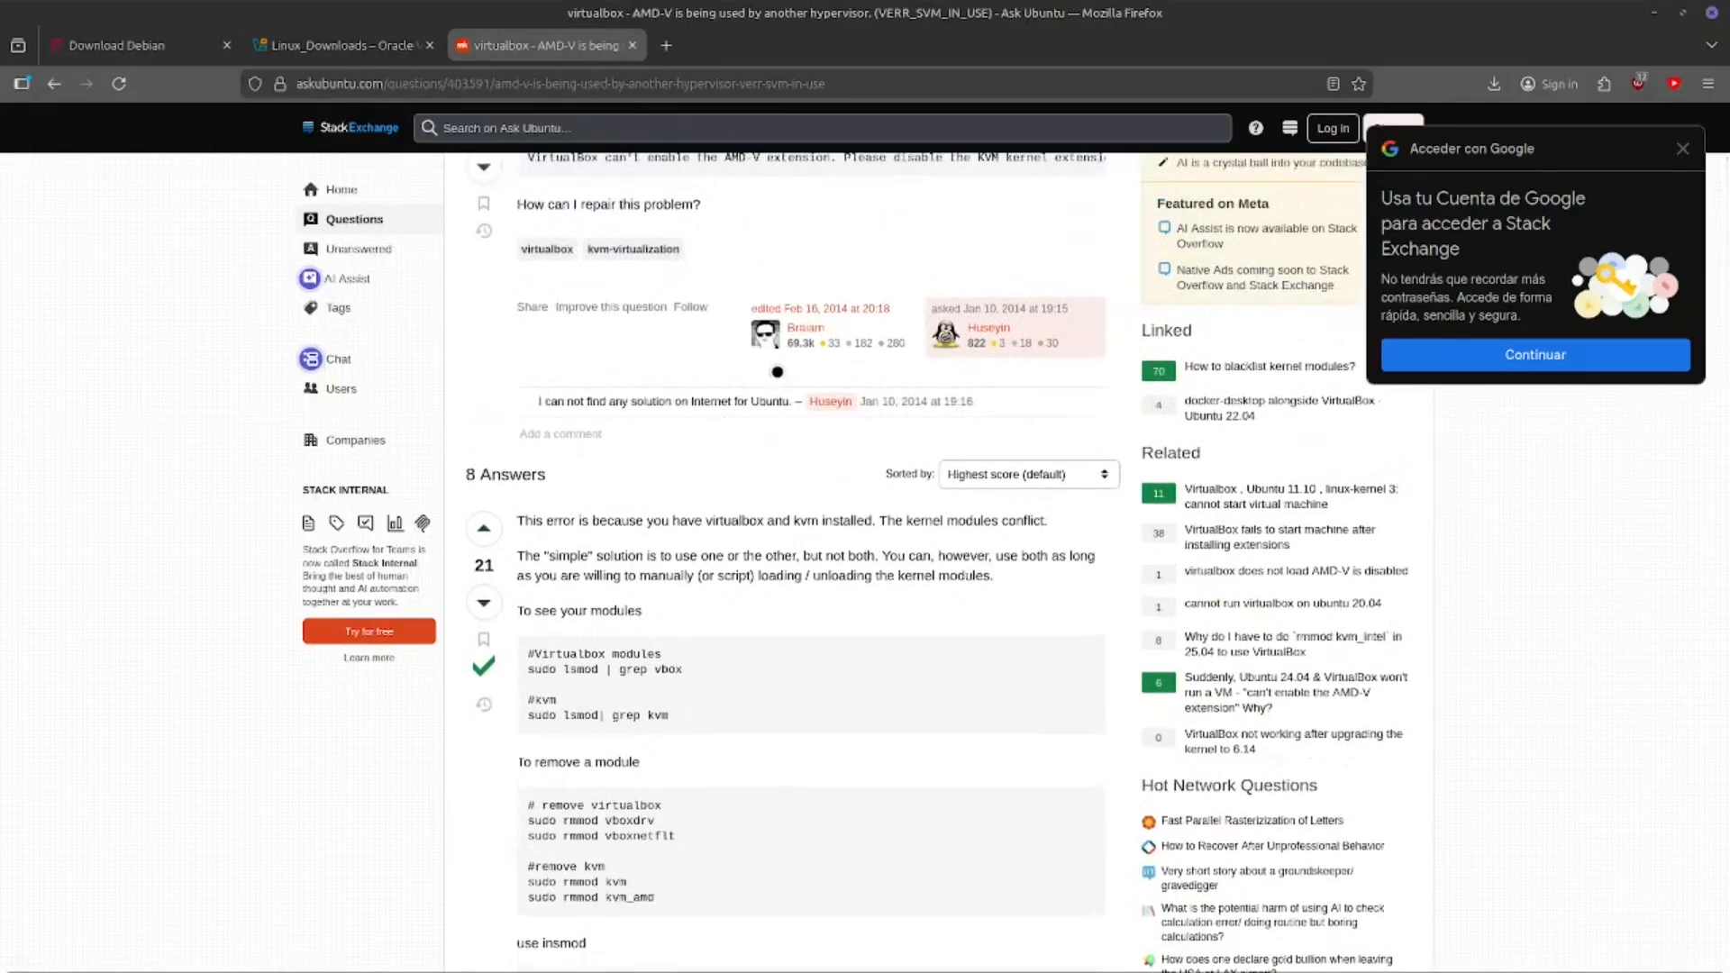
{"action": "scroll", "coordinate": [778, 372], "scroll_direction": "down", "scroll_amount": 8}
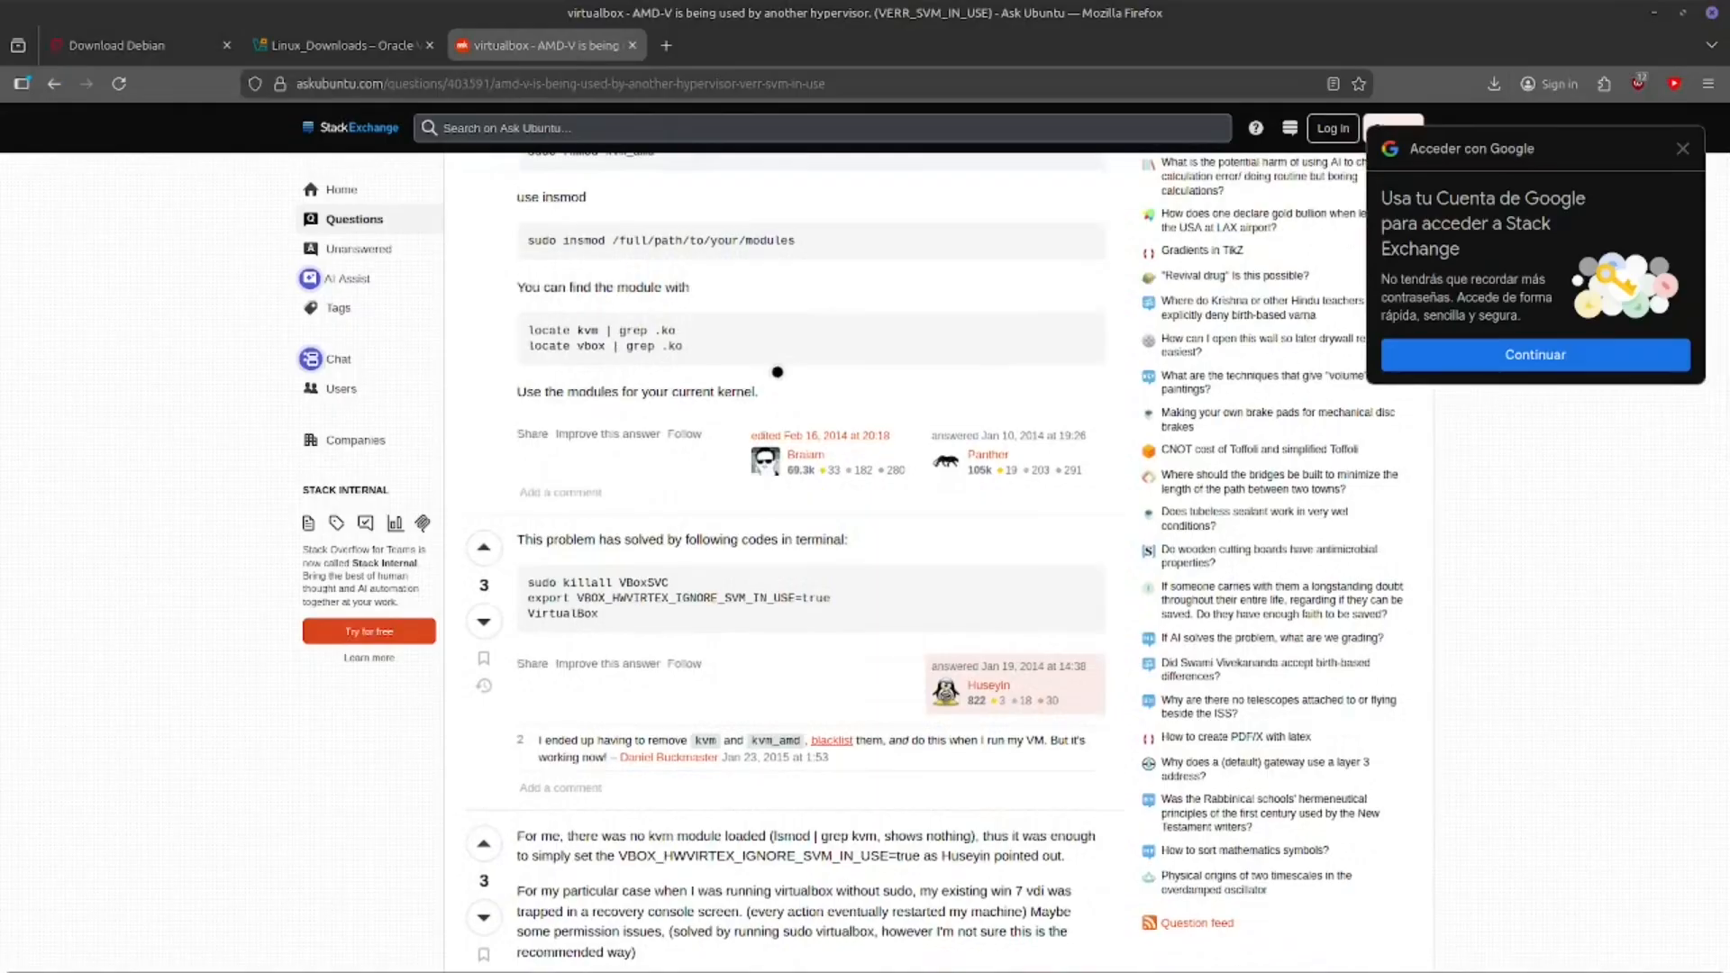
{"action": "scroll", "coordinate": [778, 372], "scroll_direction": "down", "scroll_amount": 7}
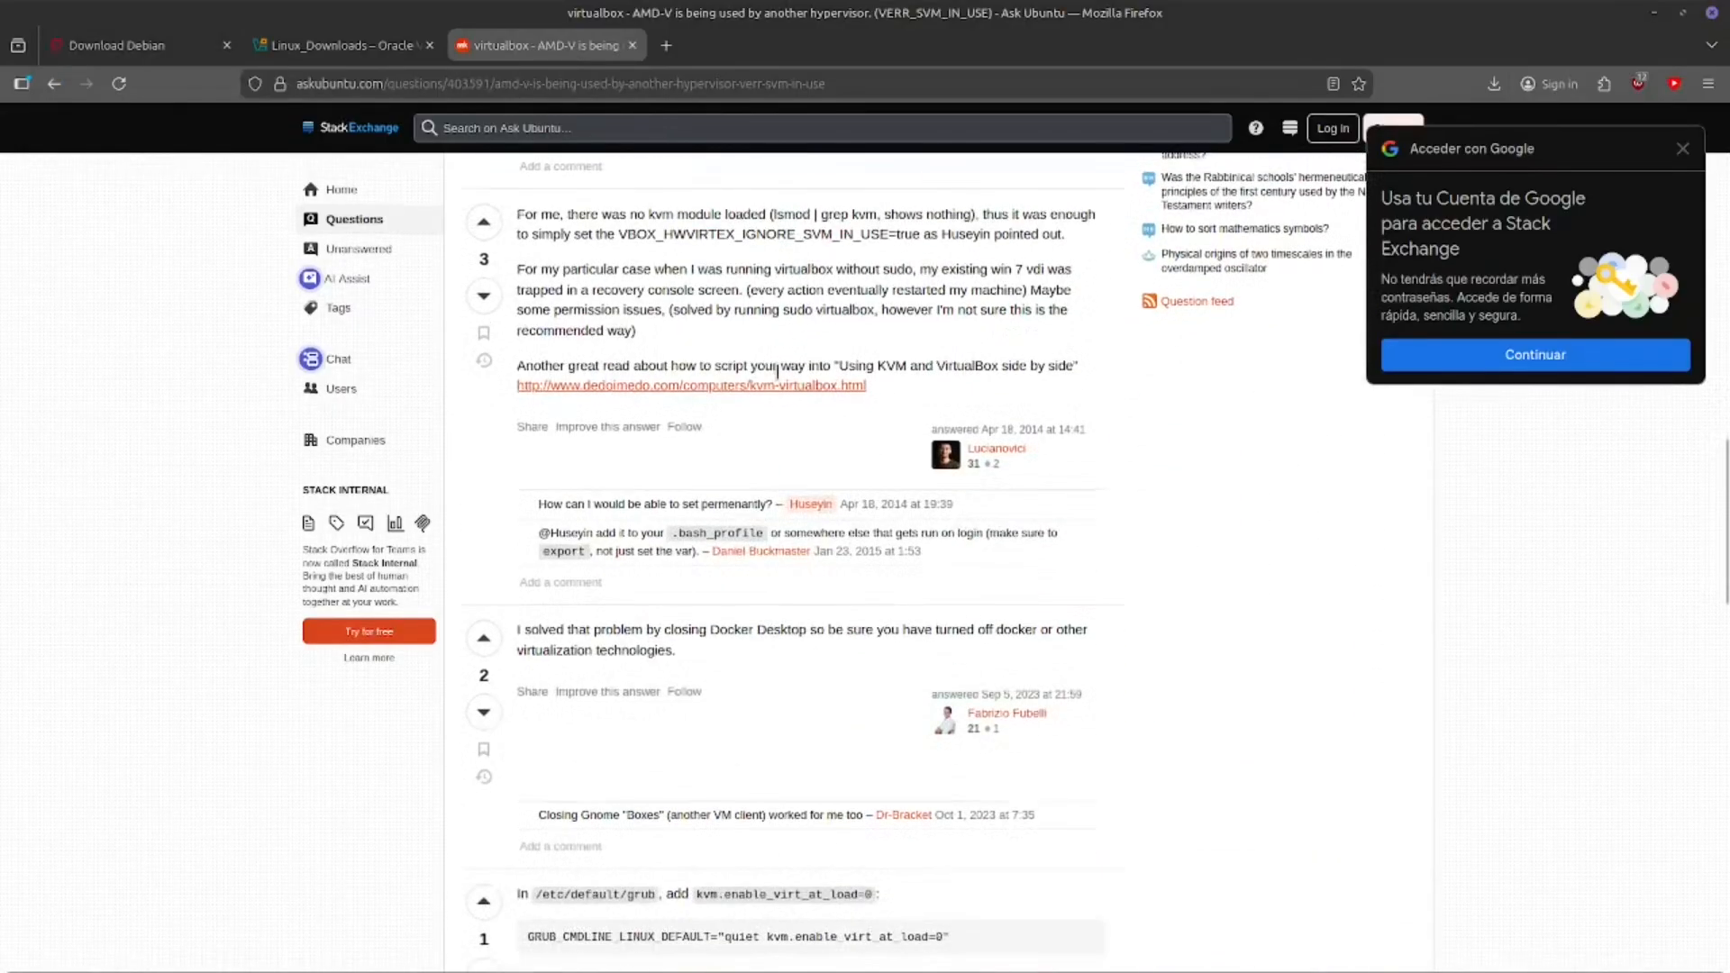
Step: Reopen the virtualbox.org forum thread on Error VERR_SVM_IN_USE from the search results and read through its replies
{"action": "key", "text": "alt+Left"}
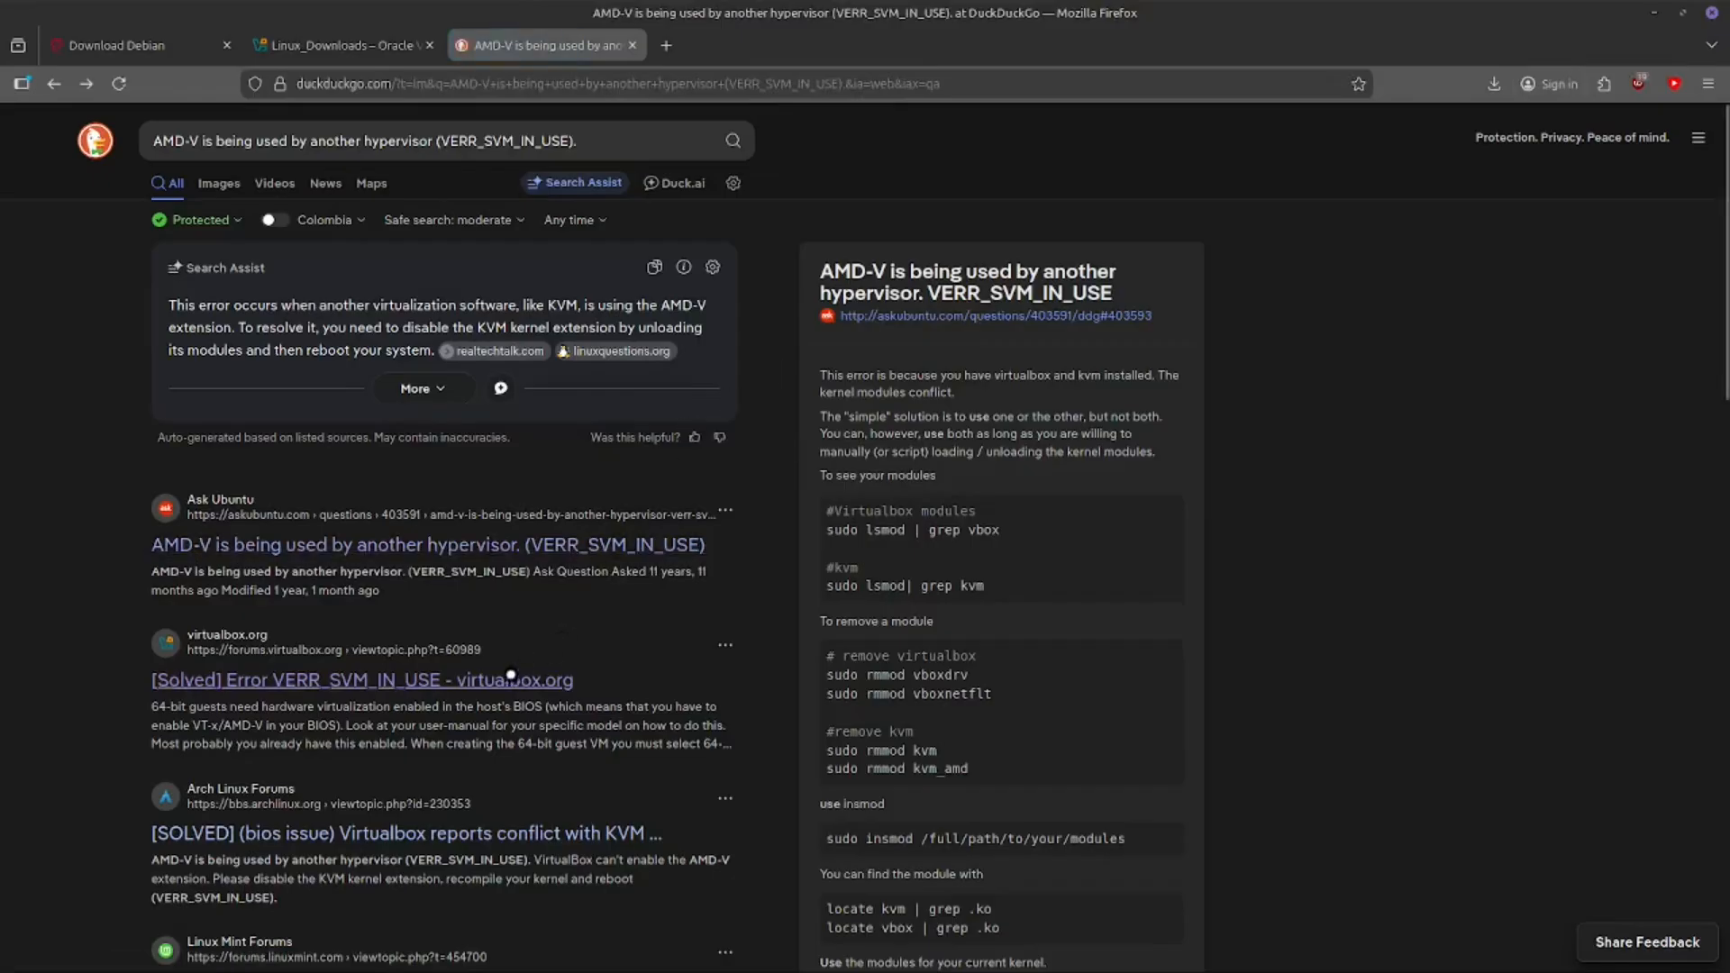
{"action": "left_click", "coordinate": [510, 676]}
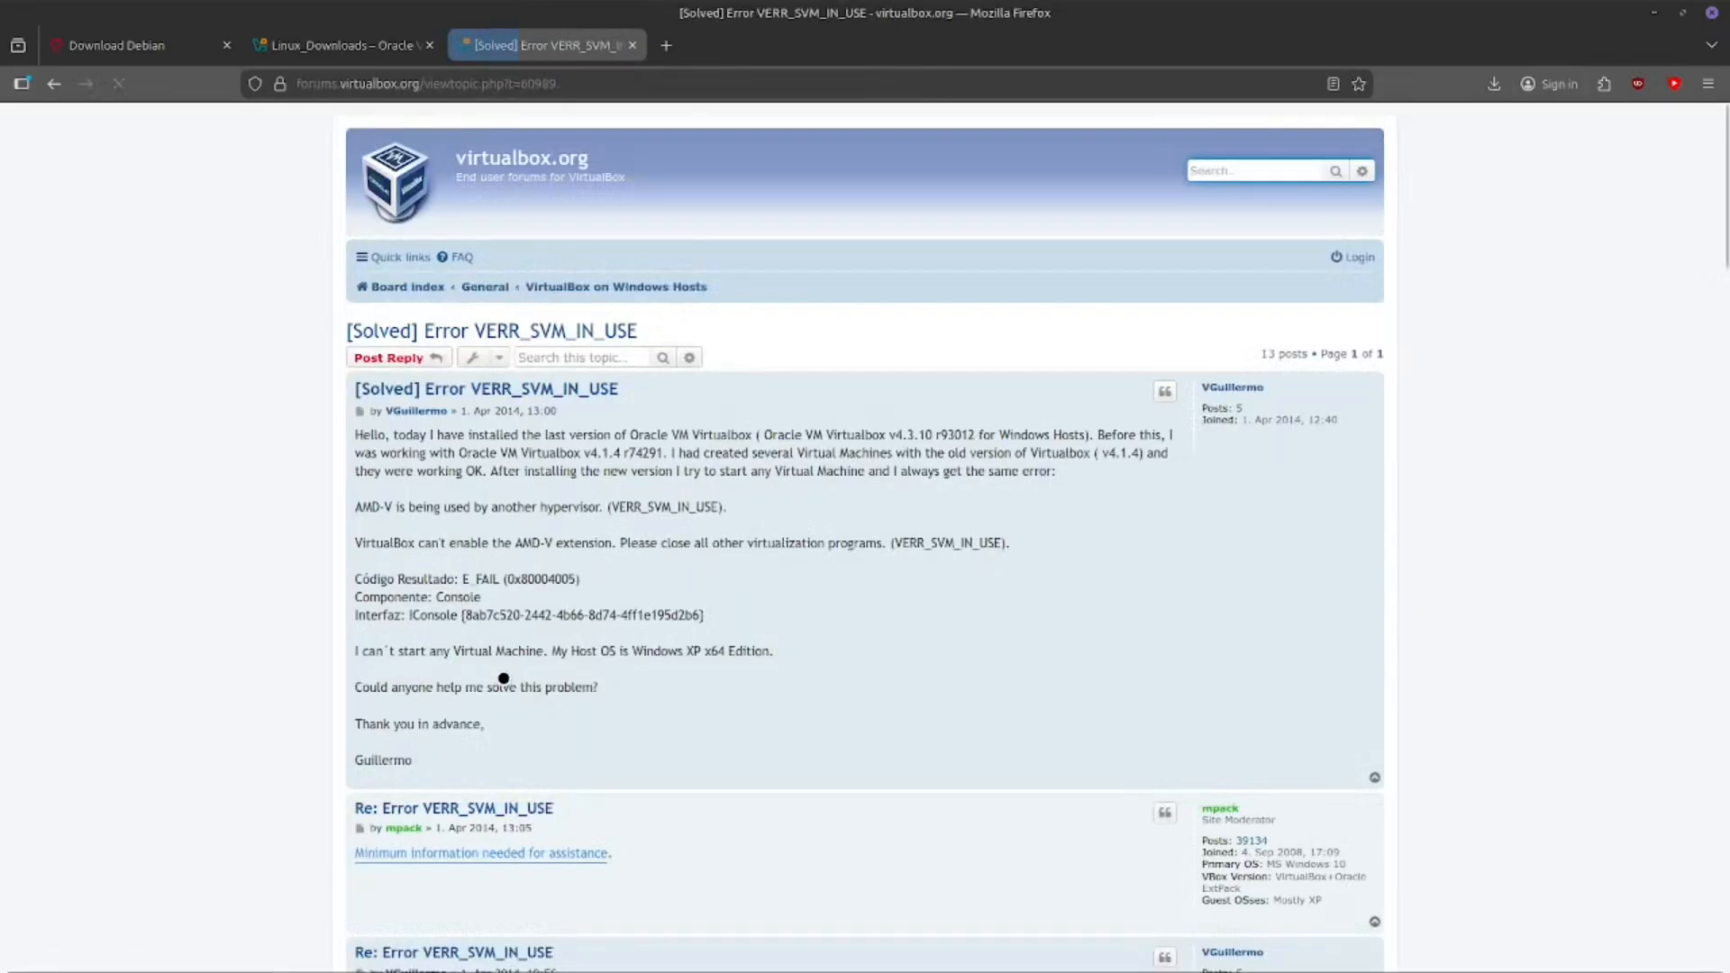
{"action": "scroll", "coordinate": [504, 679], "scroll_direction": "down", "scroll_amount": 14}
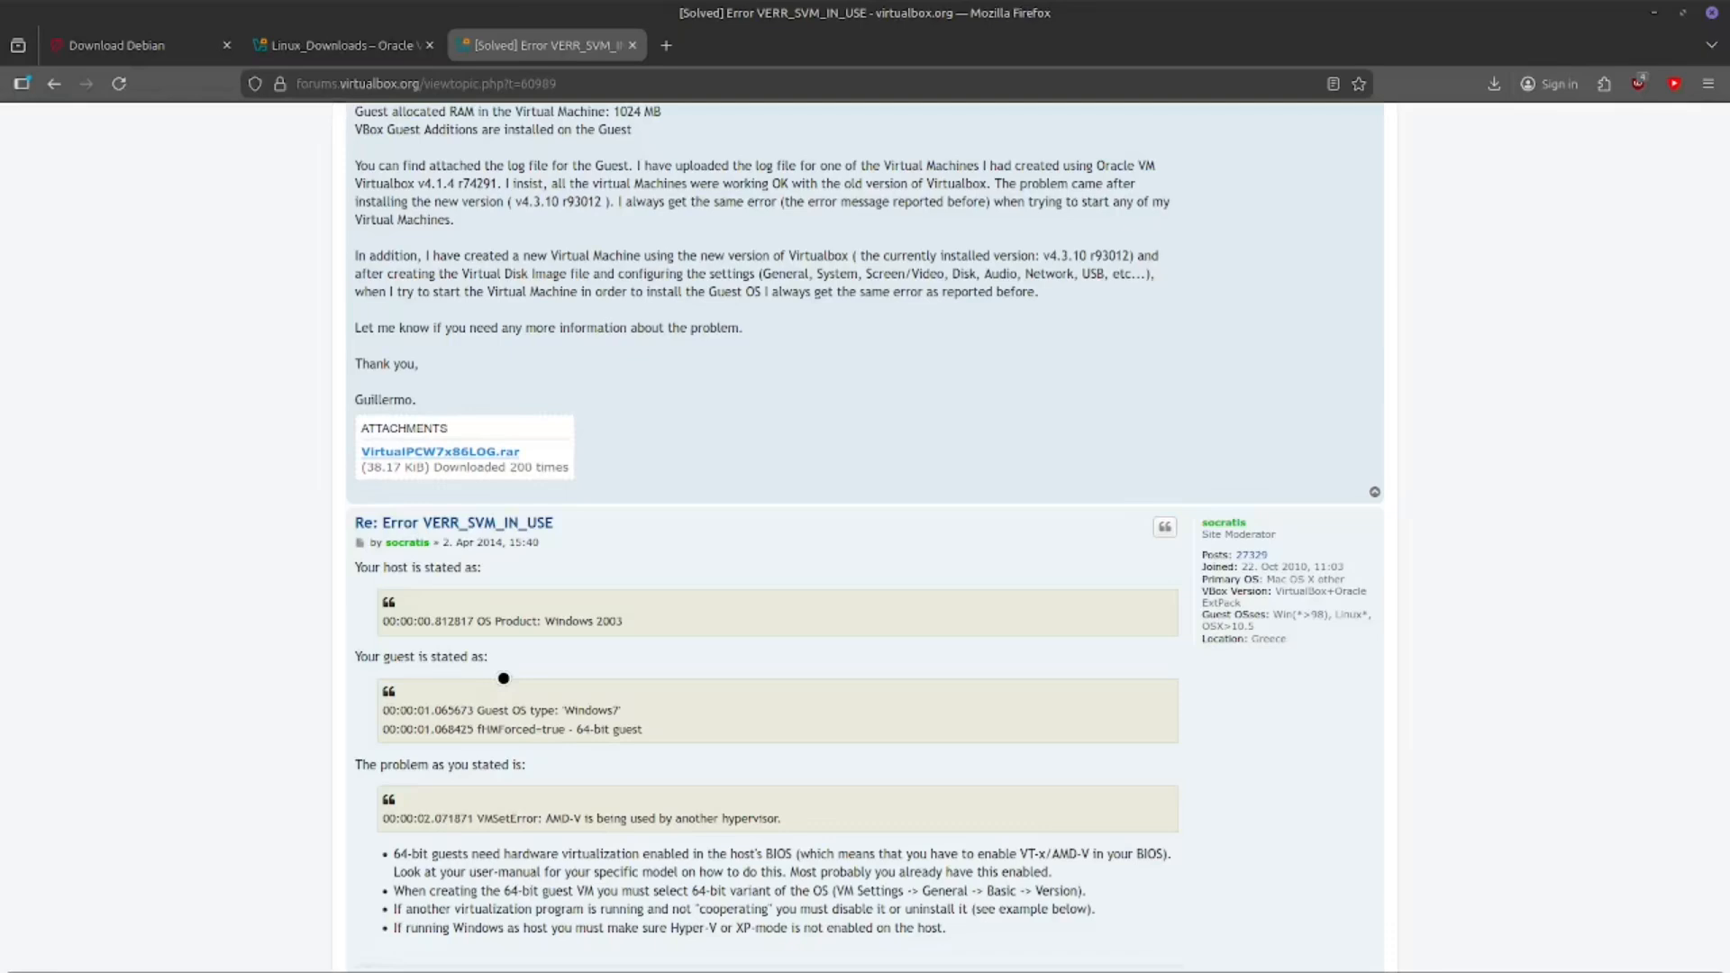
{"action": "scroll", "coordinate": [504, 679], "scroll_direction": "down", "scroll_amount": 4}
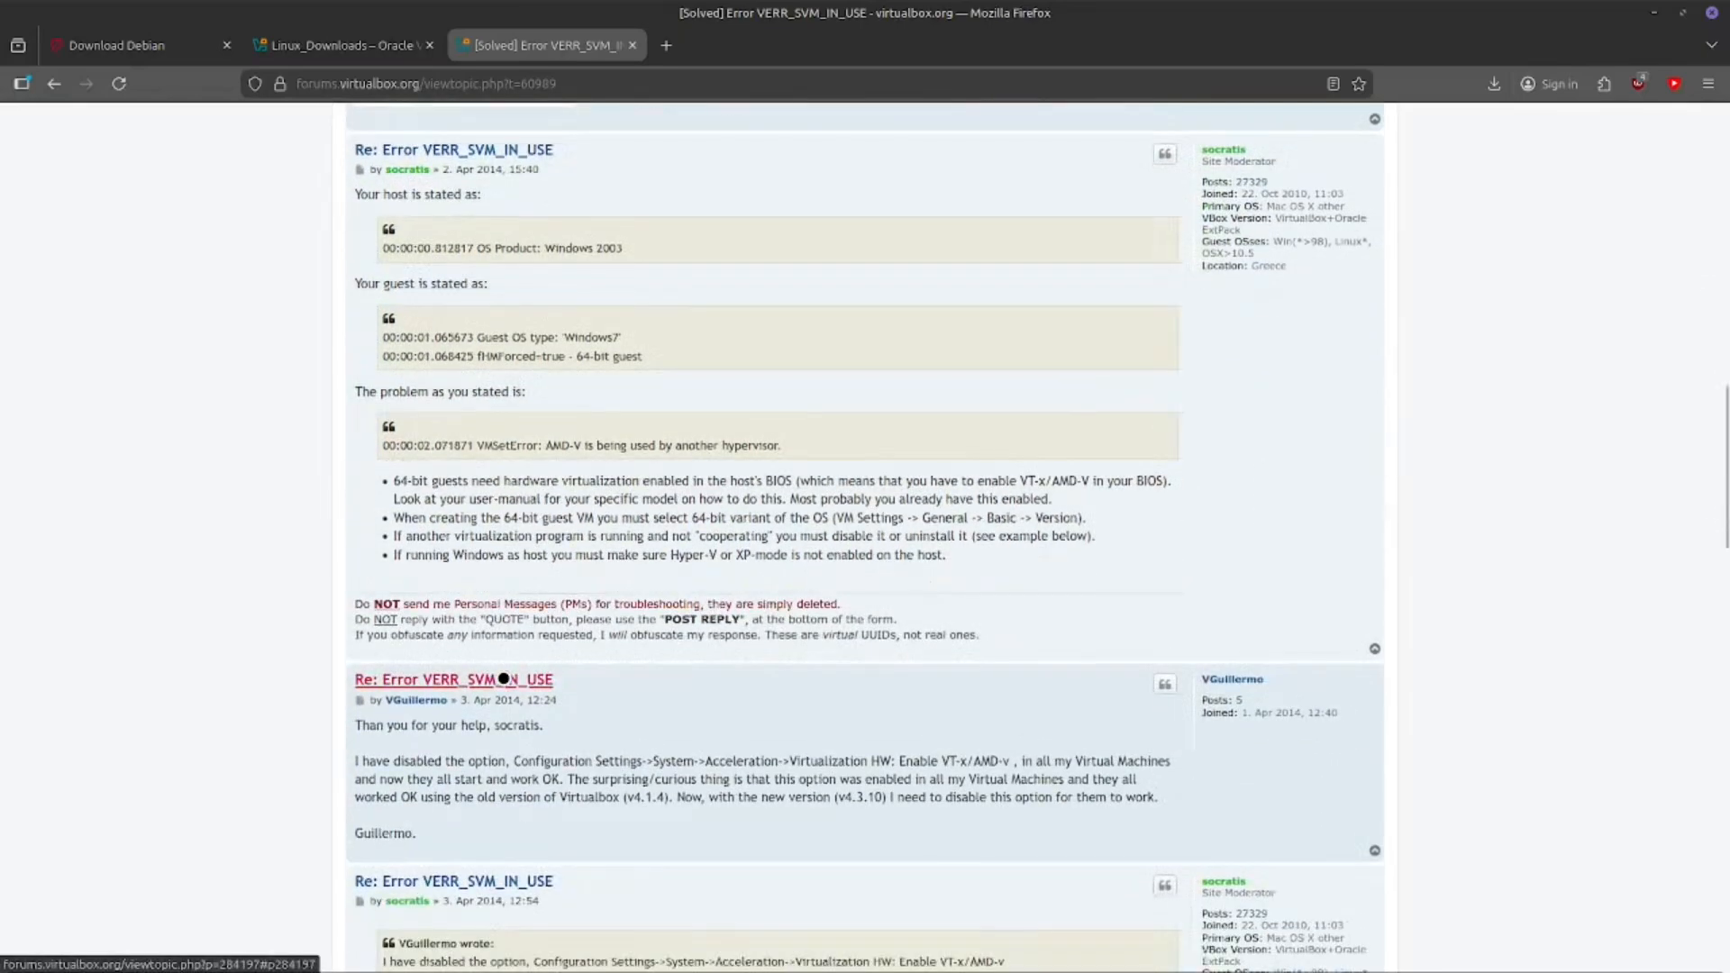
{"action": "scroll", "coordinate": [504, 678], "scroll_direction": "down", "scroll_amount": 1}
{"action": "scroll", "coordinate": [504, 679], "scroll_direction": "down", "scroll_amount": 3}
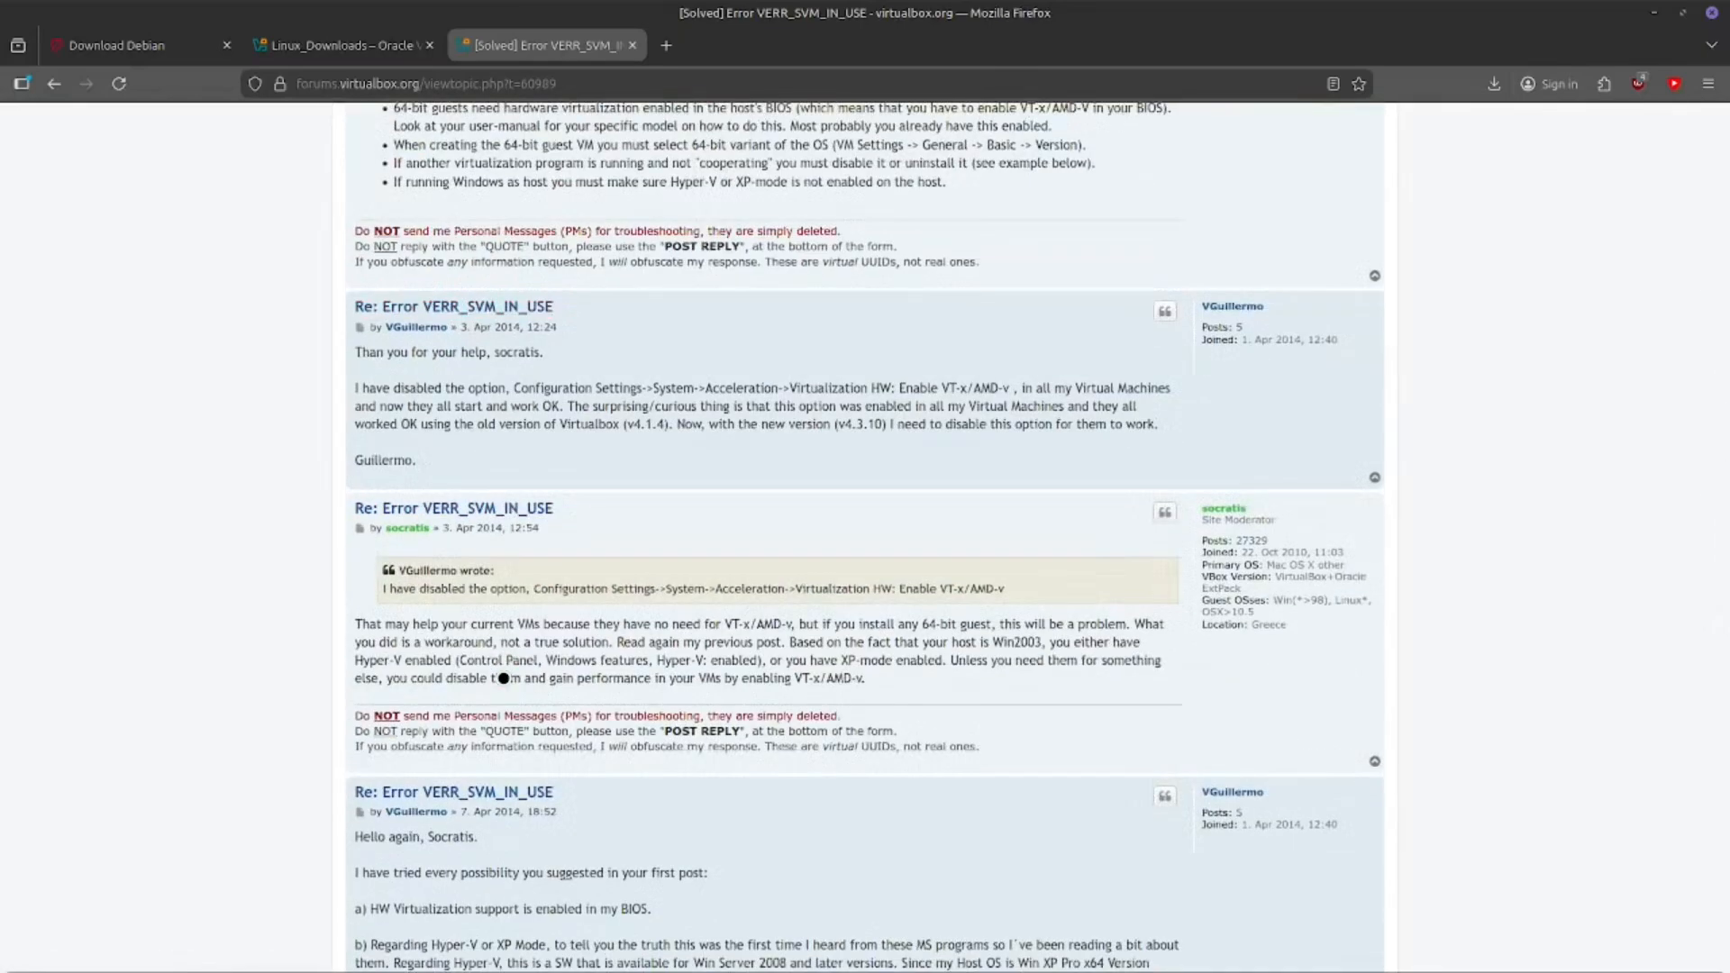
{"action": "scroll", "coordinate": [504, 679], "scroll_direction": "up", "scroll_amount": 8}
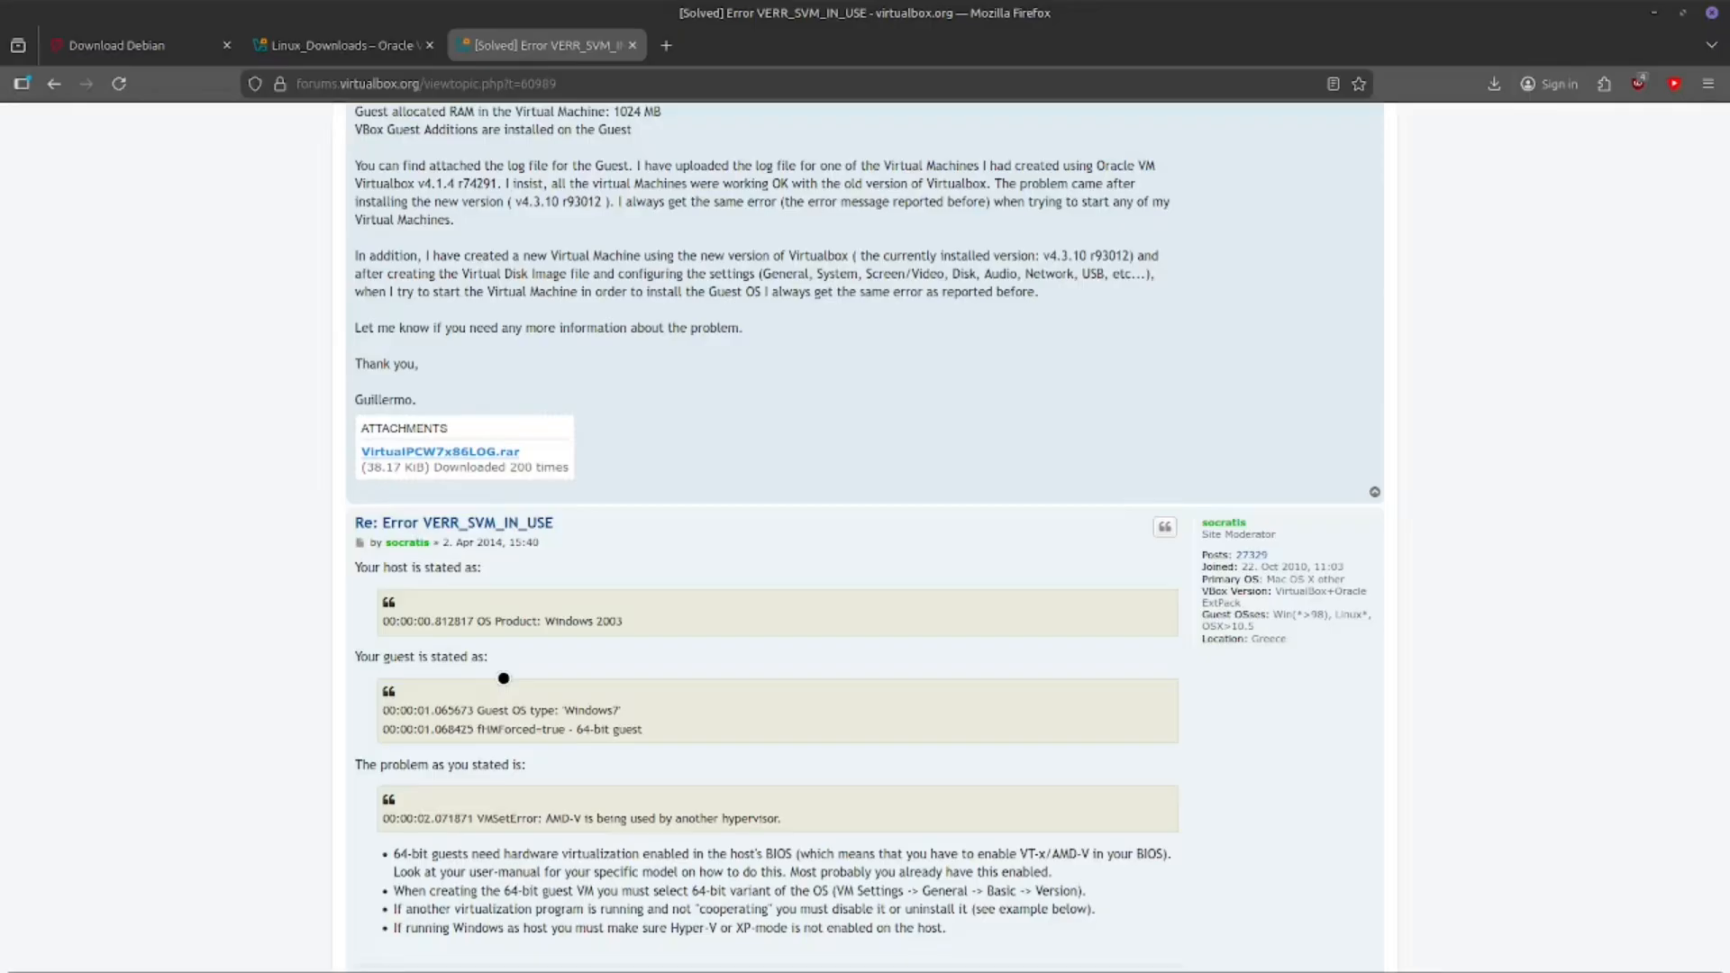
{"action": "scroll", "coordinate": [503, 678], "scroll_direction": "down", "scroll_amount": 4}
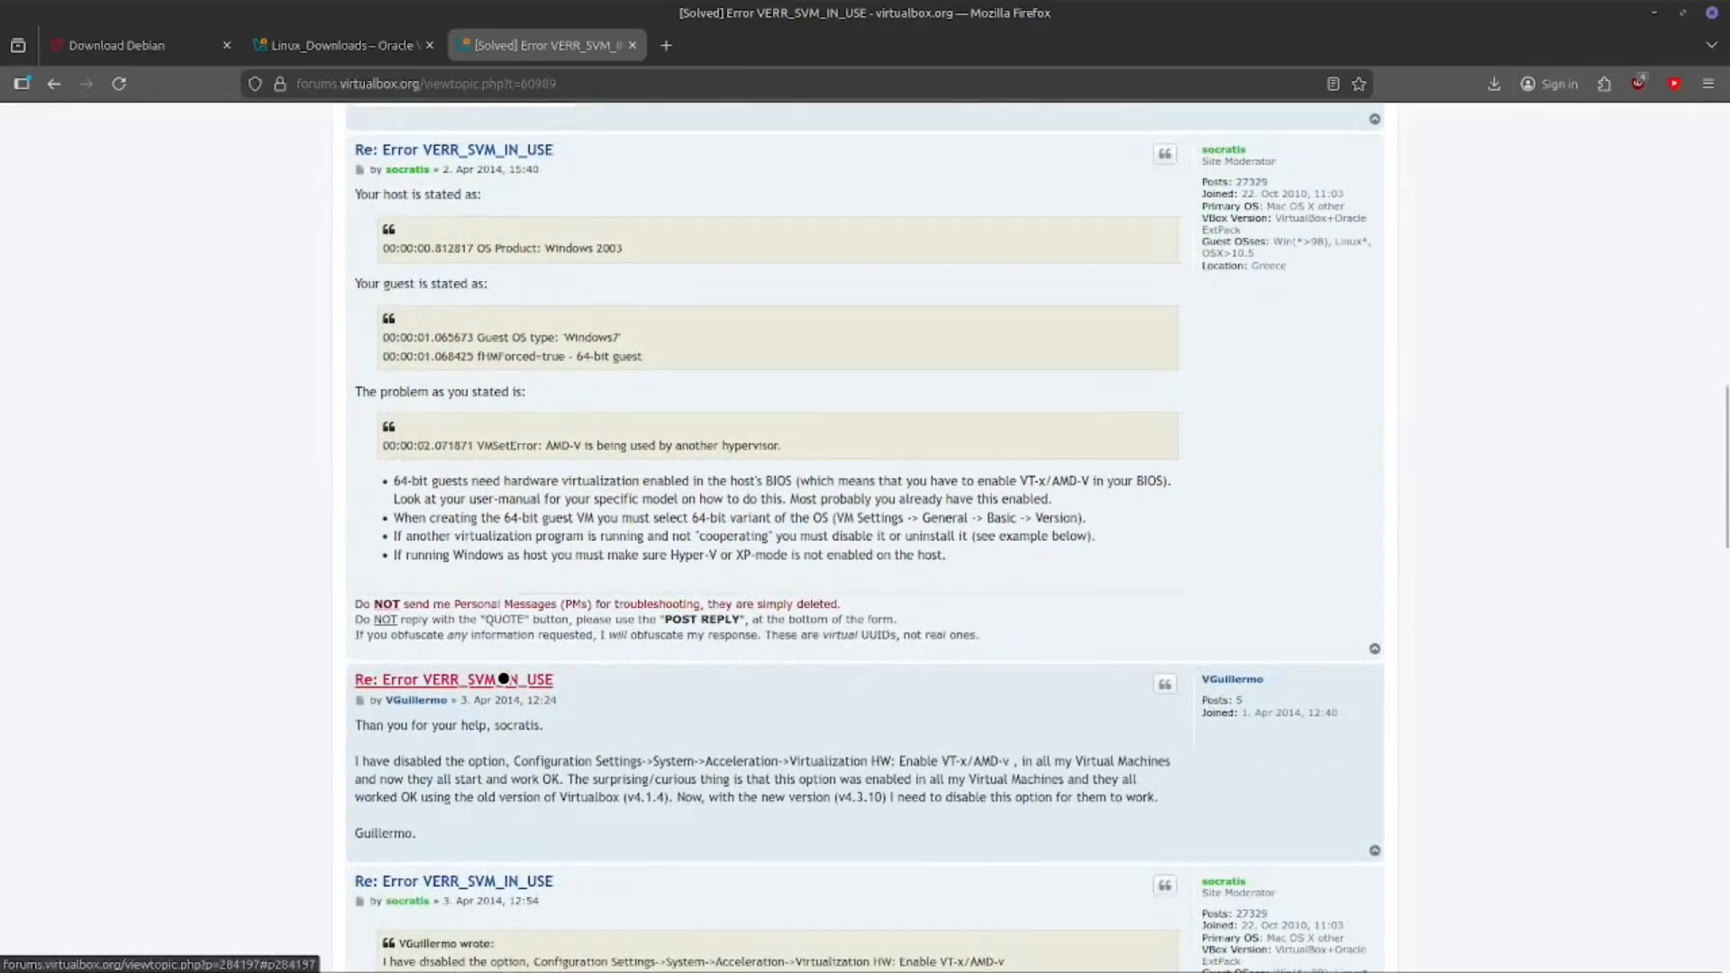
{"action": "scroll", "coordinate": [504, 678], "scroll_direction": "down", "scroll_amount": 4}
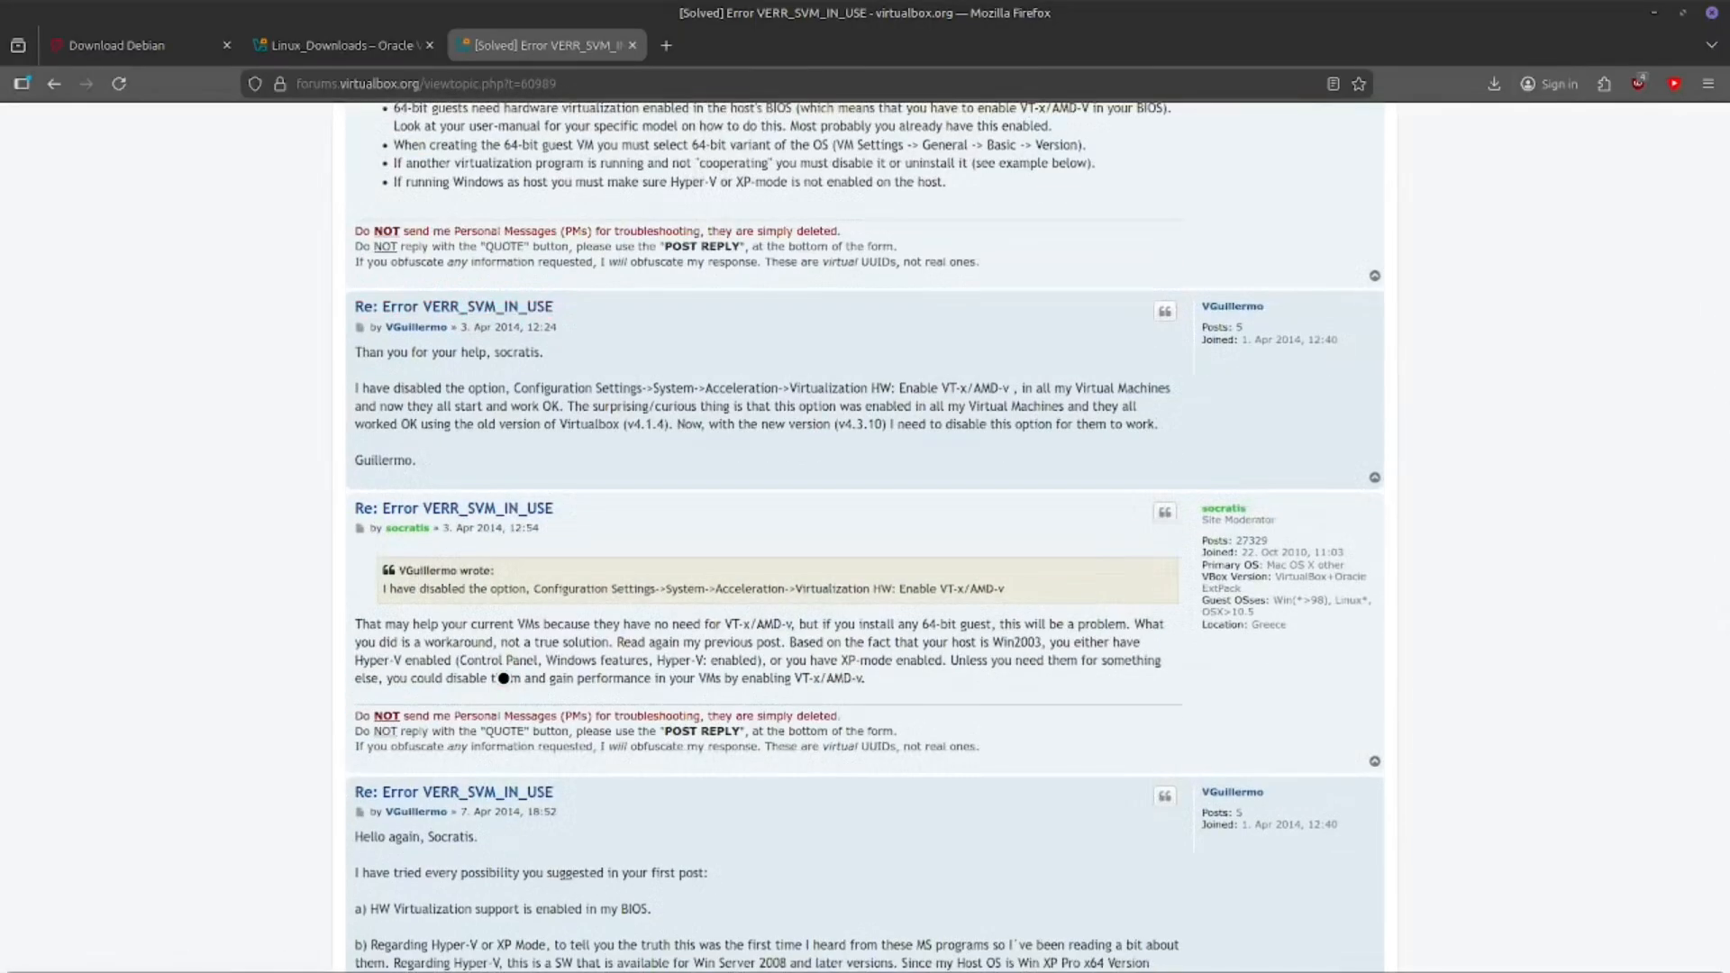
{"action": "scroll", "coordinate": [504, 679], "scroll_direction": "down", "scroll_amount": 8}
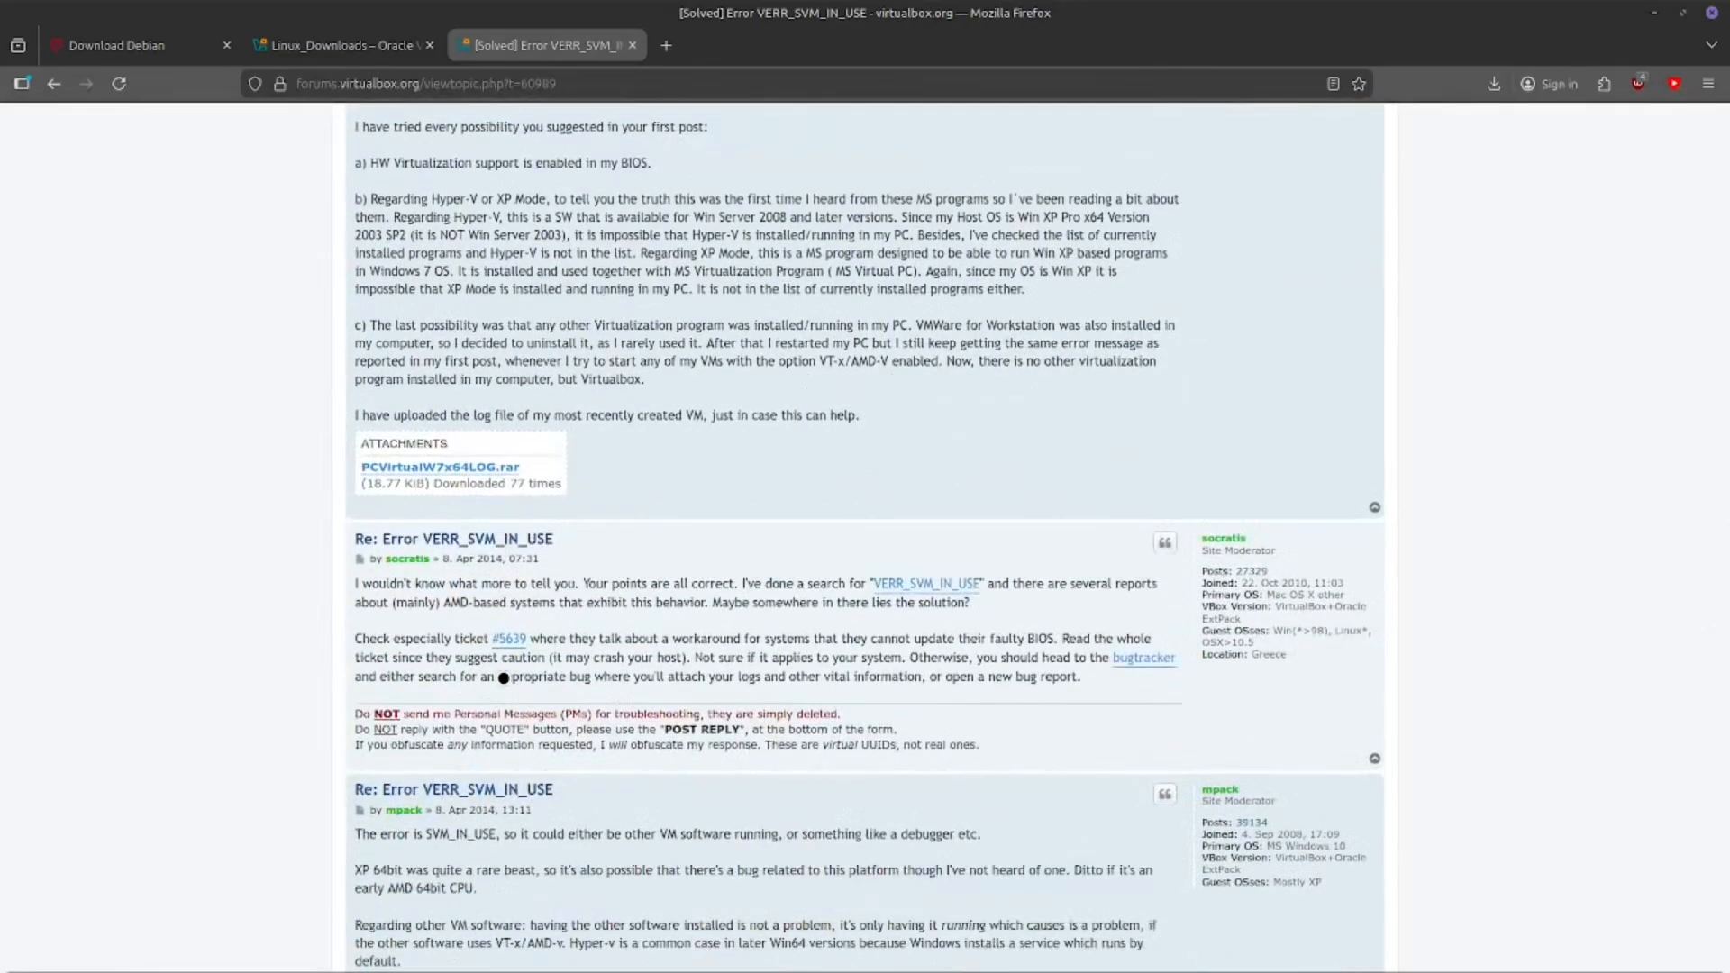
{"action": "key", "text": "alt+Tab"}
{"action": "key", "text": "alt+Tab"}
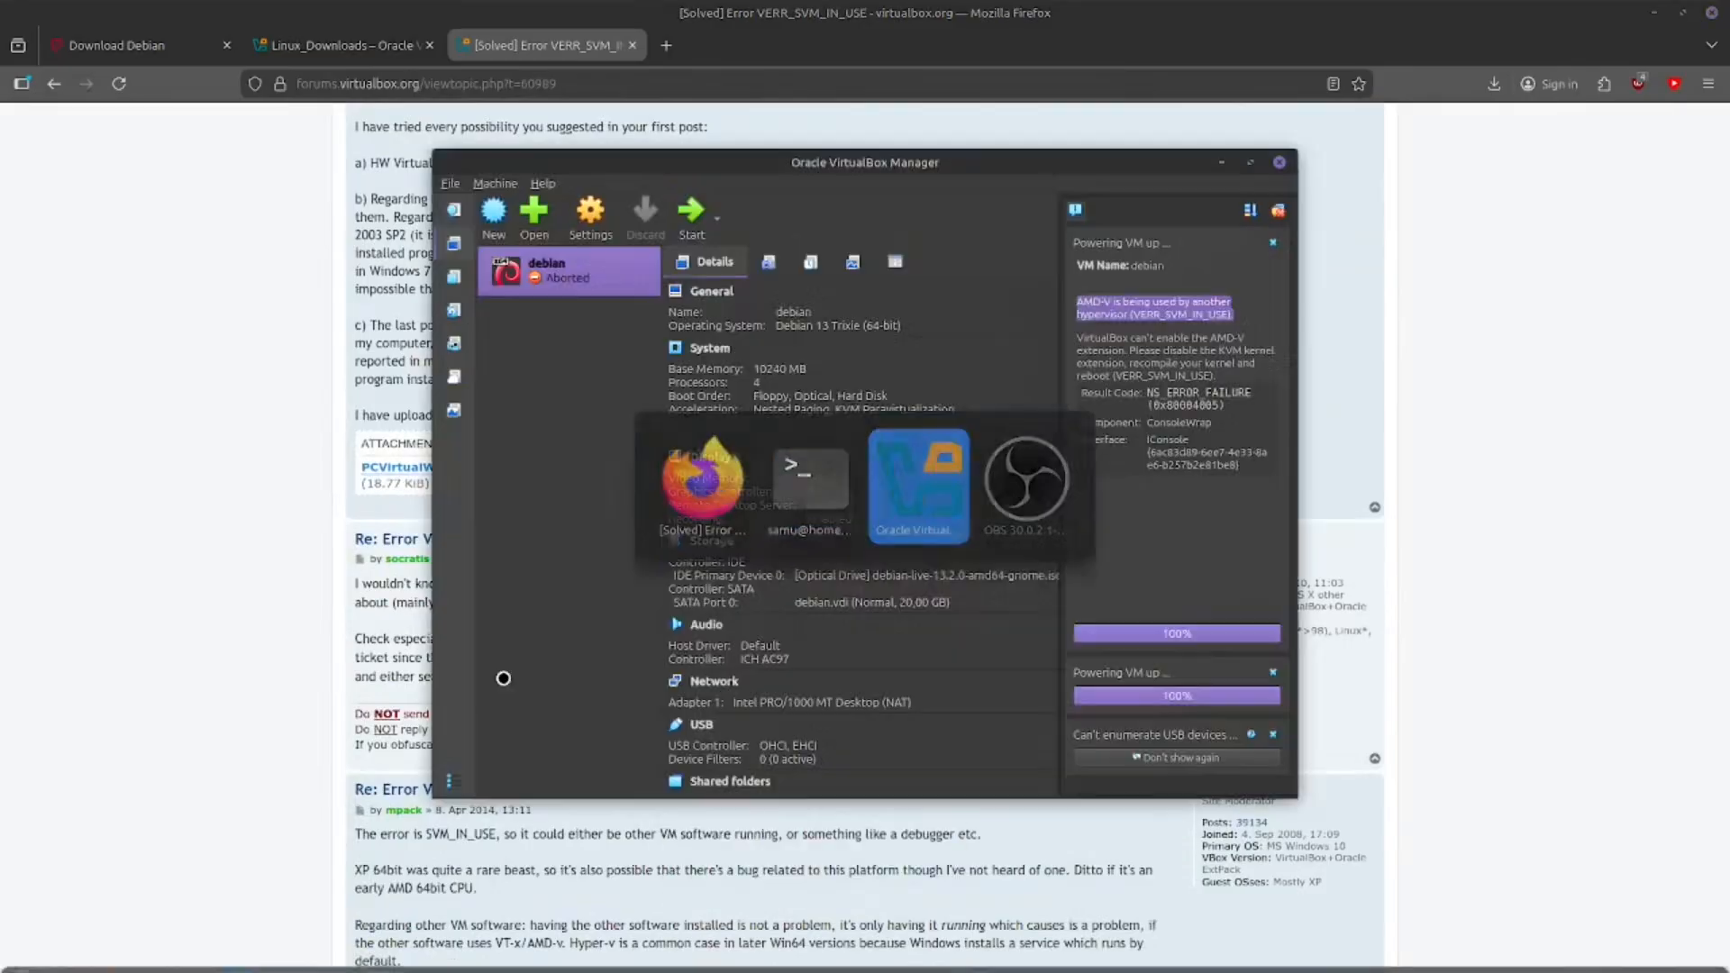
{"action": "key", "text": "alt+Tab"}
{"action": "key", "text": "alt+Tab"}
{"action": "key", "text": "alt+Tab"}
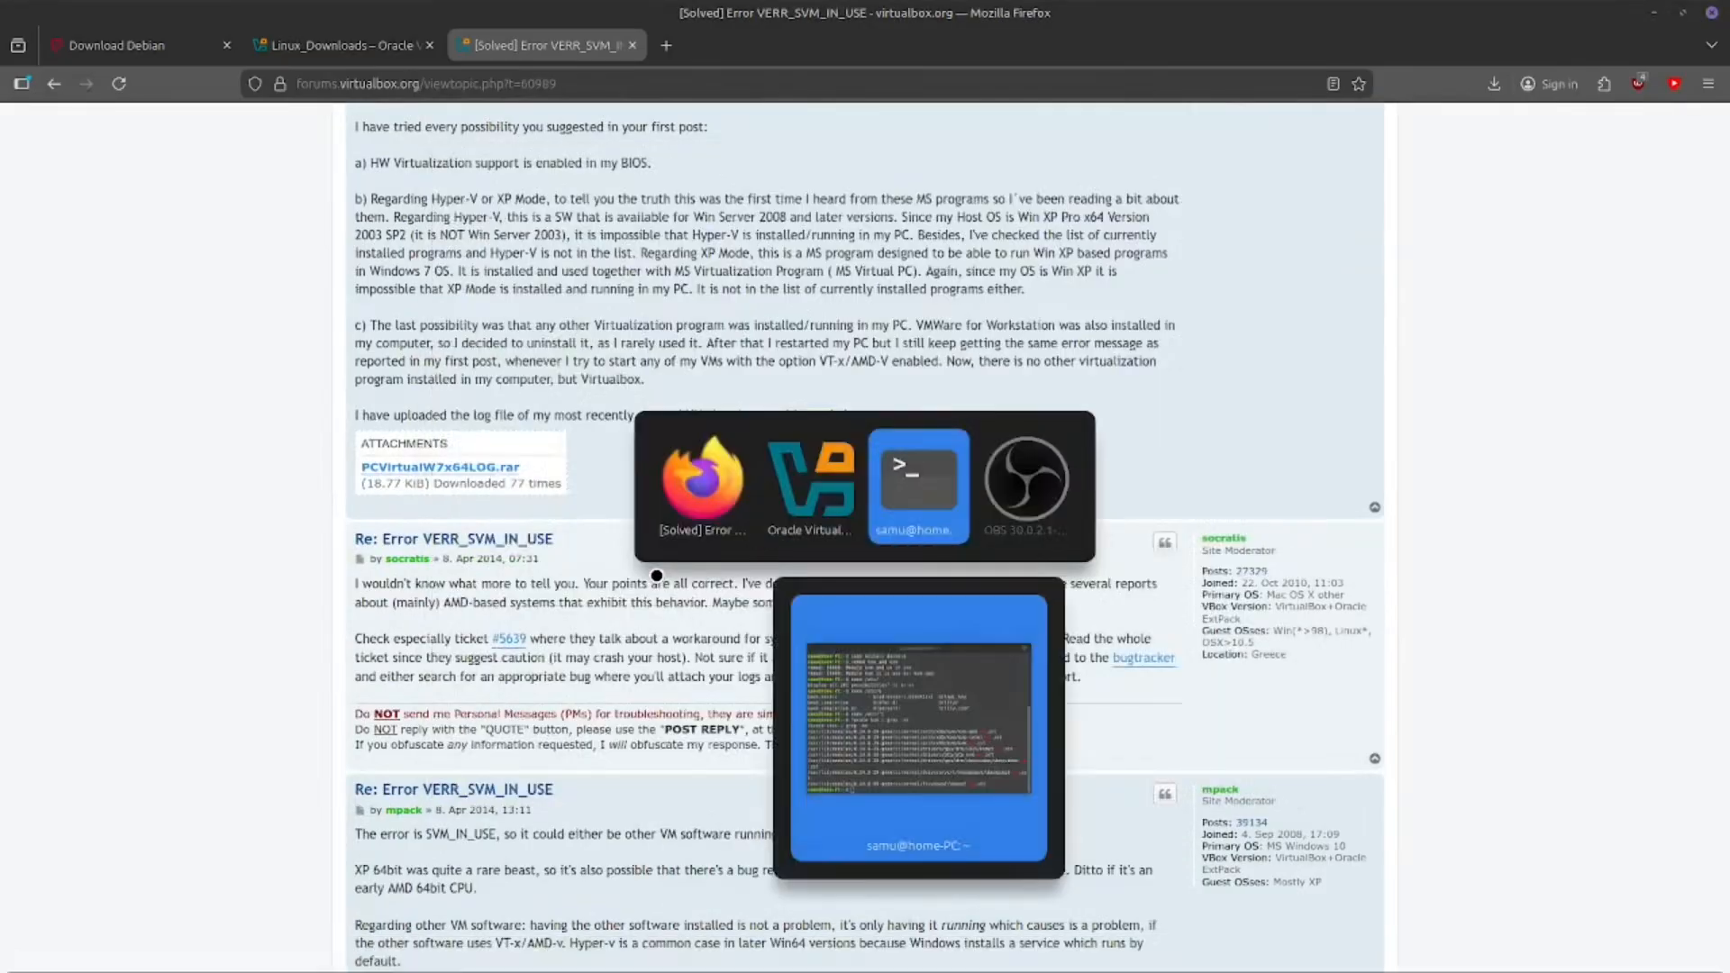
{"action": "key", "text": "alt+Tab"}
{"action": "key", "text": "alt+Tab"}
{"action": "key", "text": "alt+Tab"}
{"action": "key", "text": "alt+Tab"}
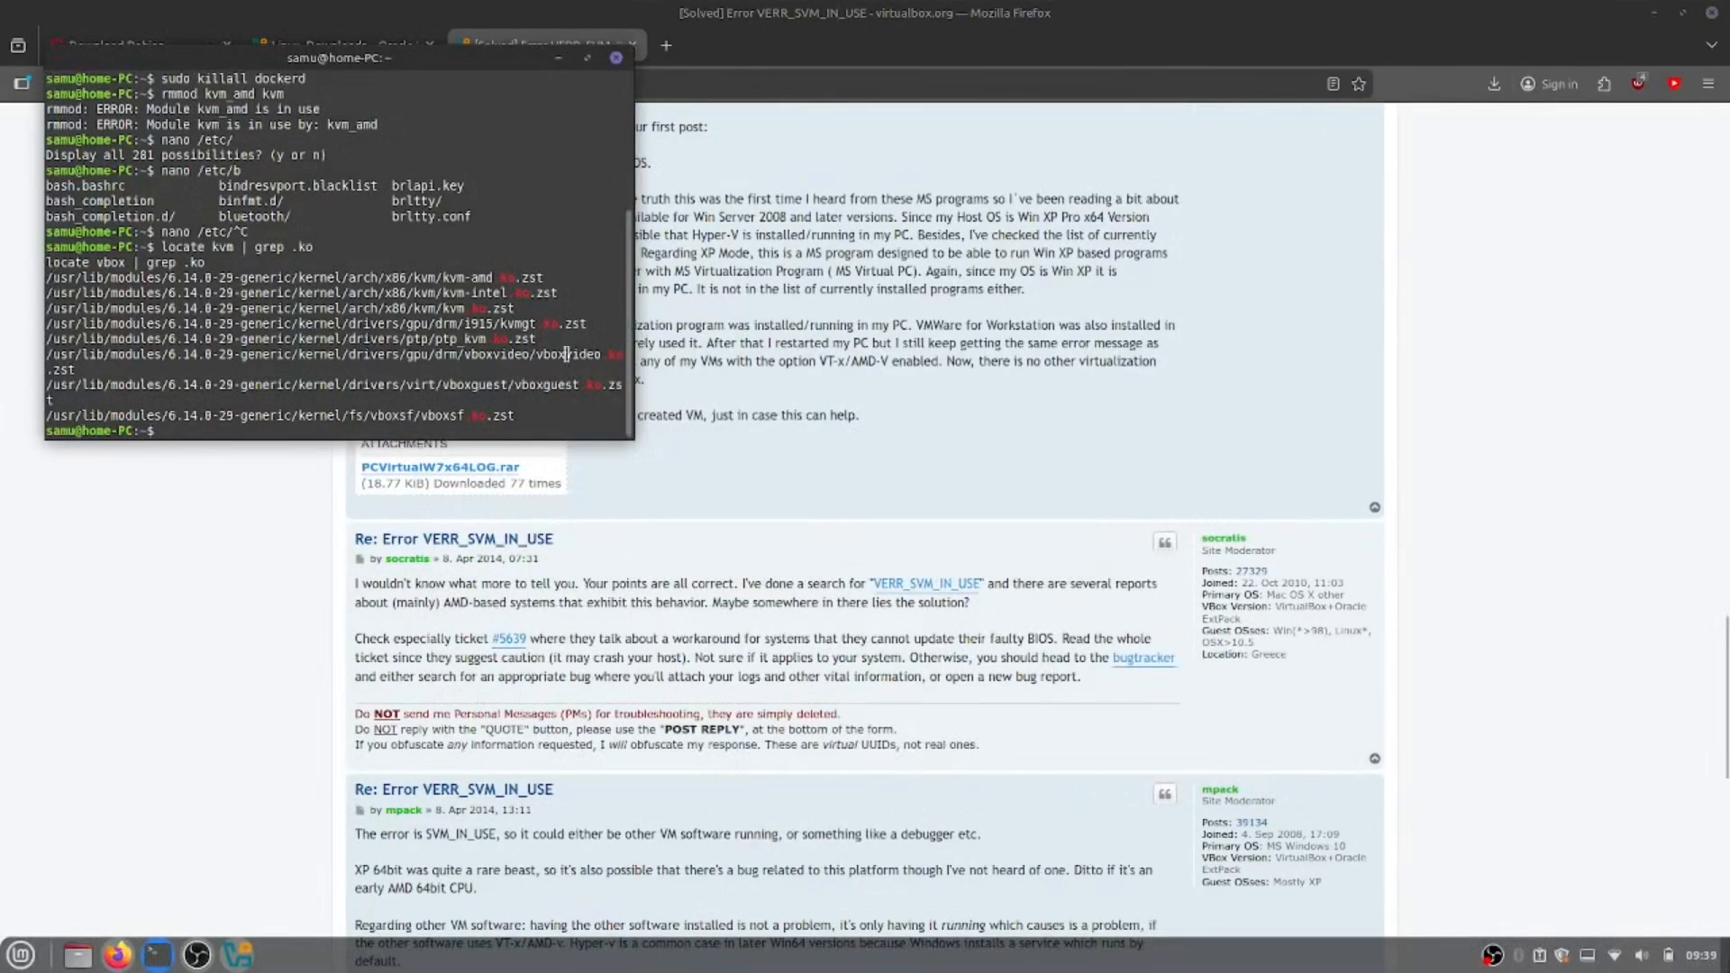
{"action": "scroll", "coordinate": [267, 211], "scroll_direction": "up", "scroll_amount": 4}
{"action": "key", "text": "alt+Tab"}
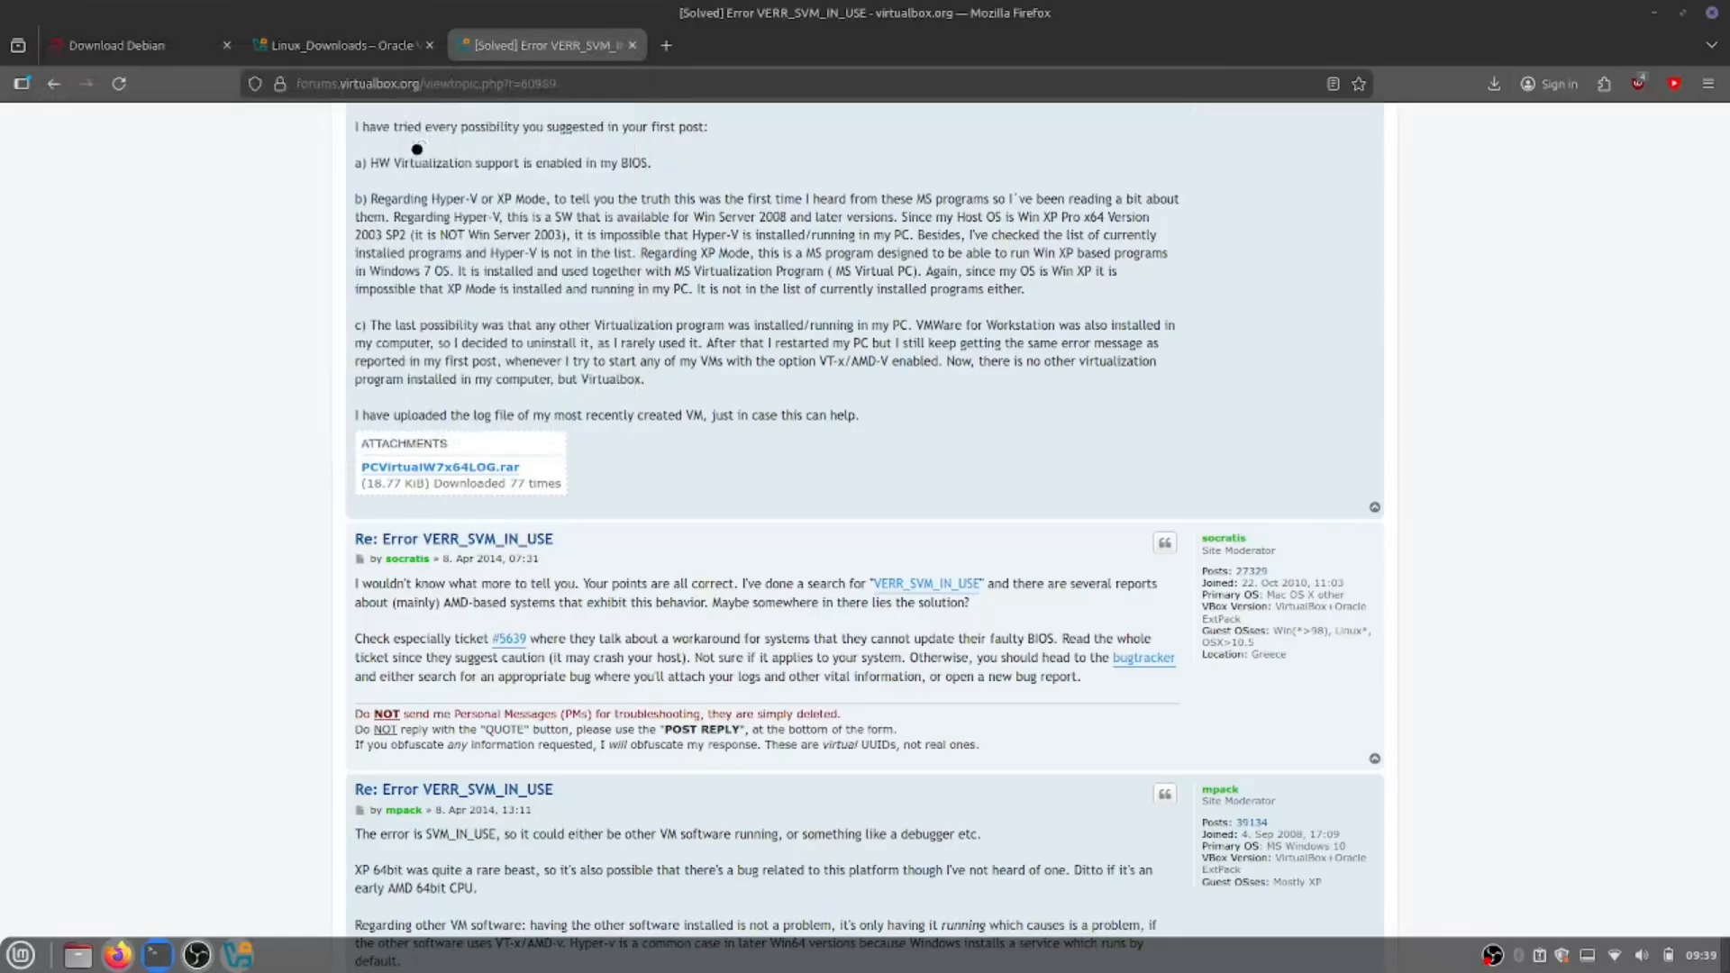
Step: Search for "blacklist kernel module" in a new tab and open the Red Hat solution on preventing module loading, allowing required cookies only
{"action": "left_click", "coordinate": [667, 45]}
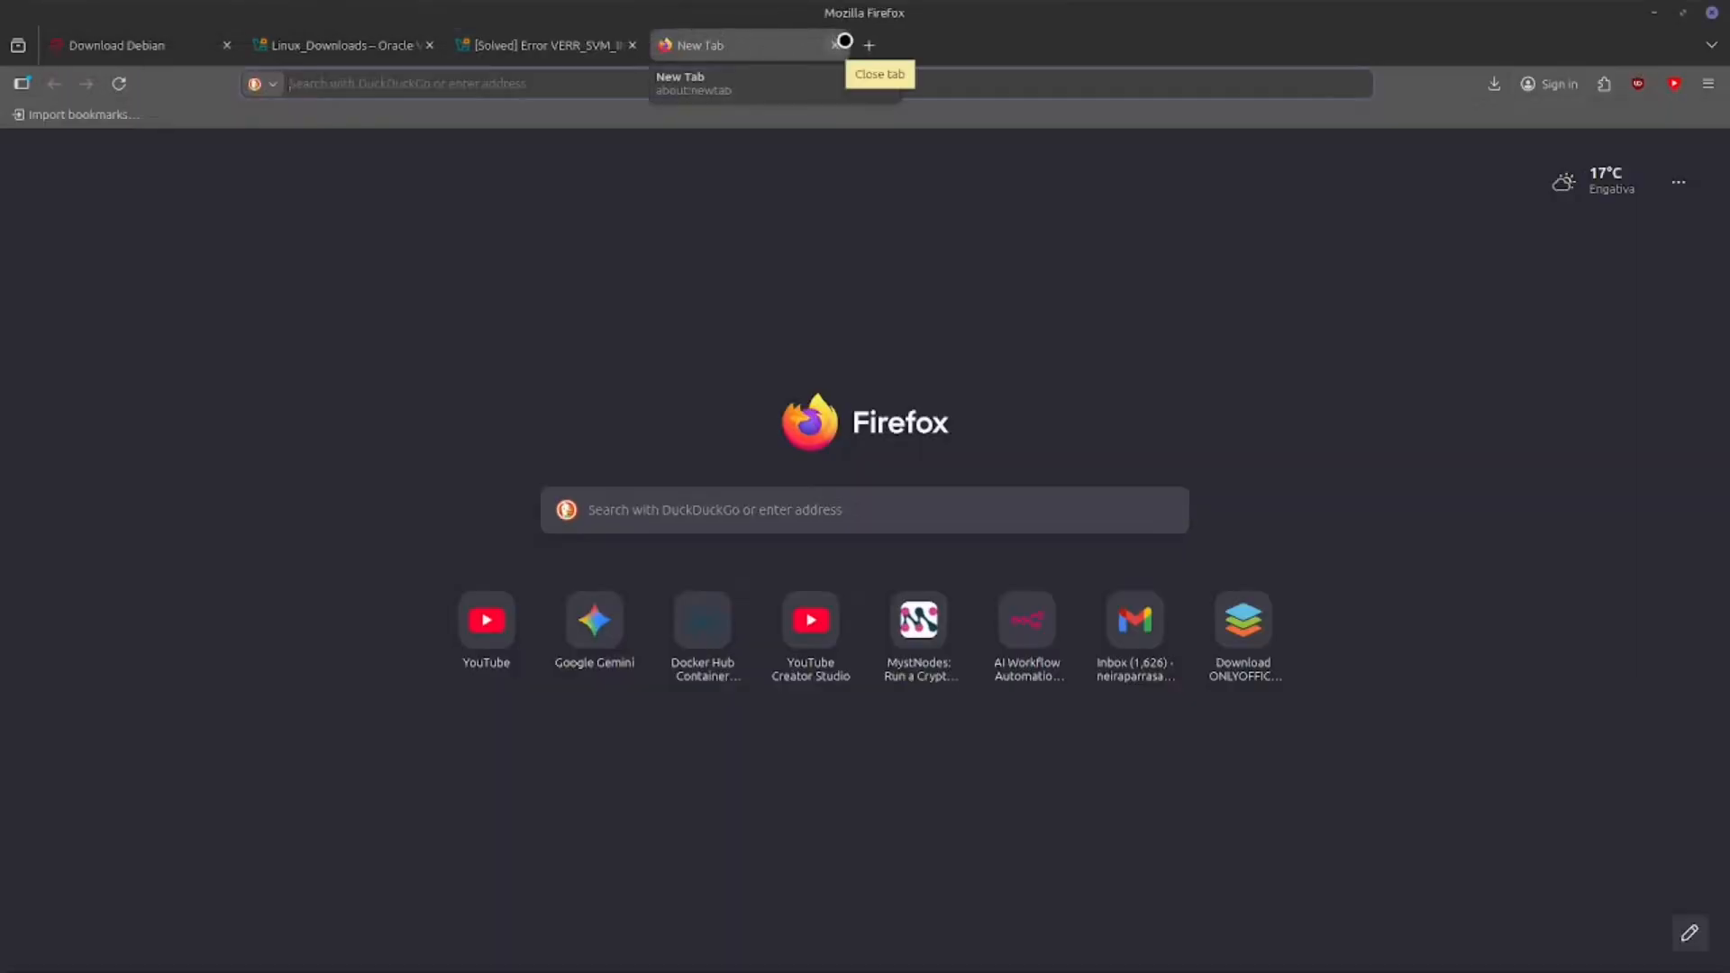
{"action": "type", "text": "black"}
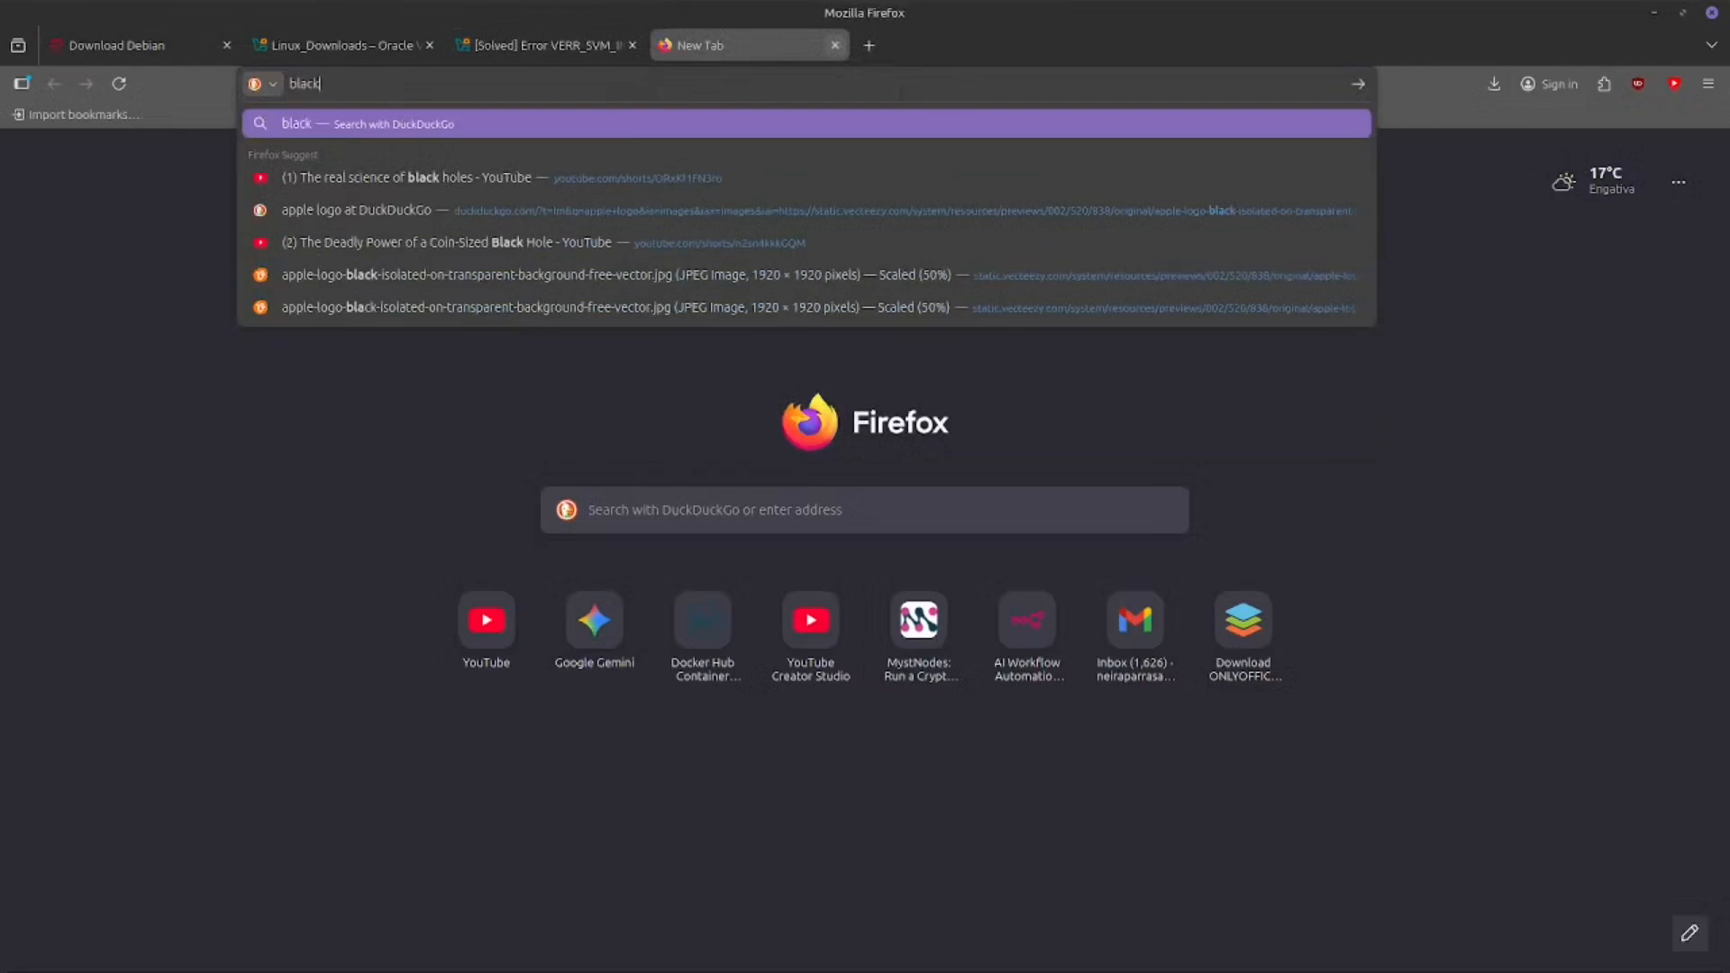
{"action": "type", "text": "list"}
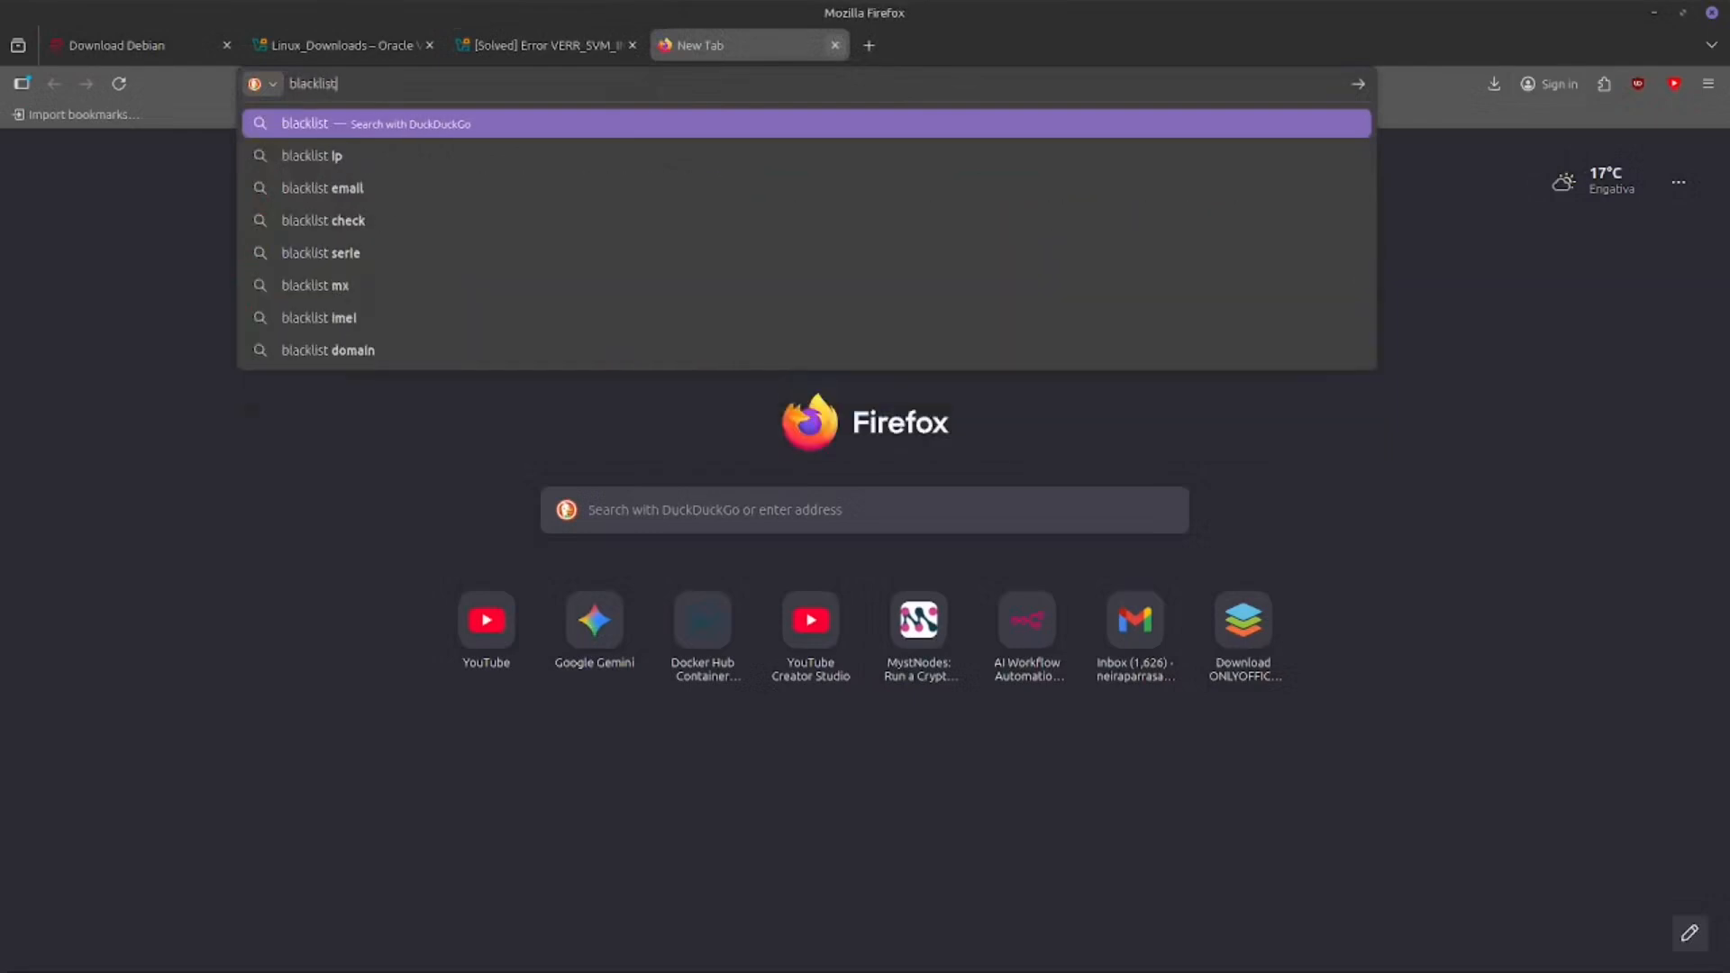
{"action": "type", "text": " kernel module"}
{"action": "key", "text": "Return"}
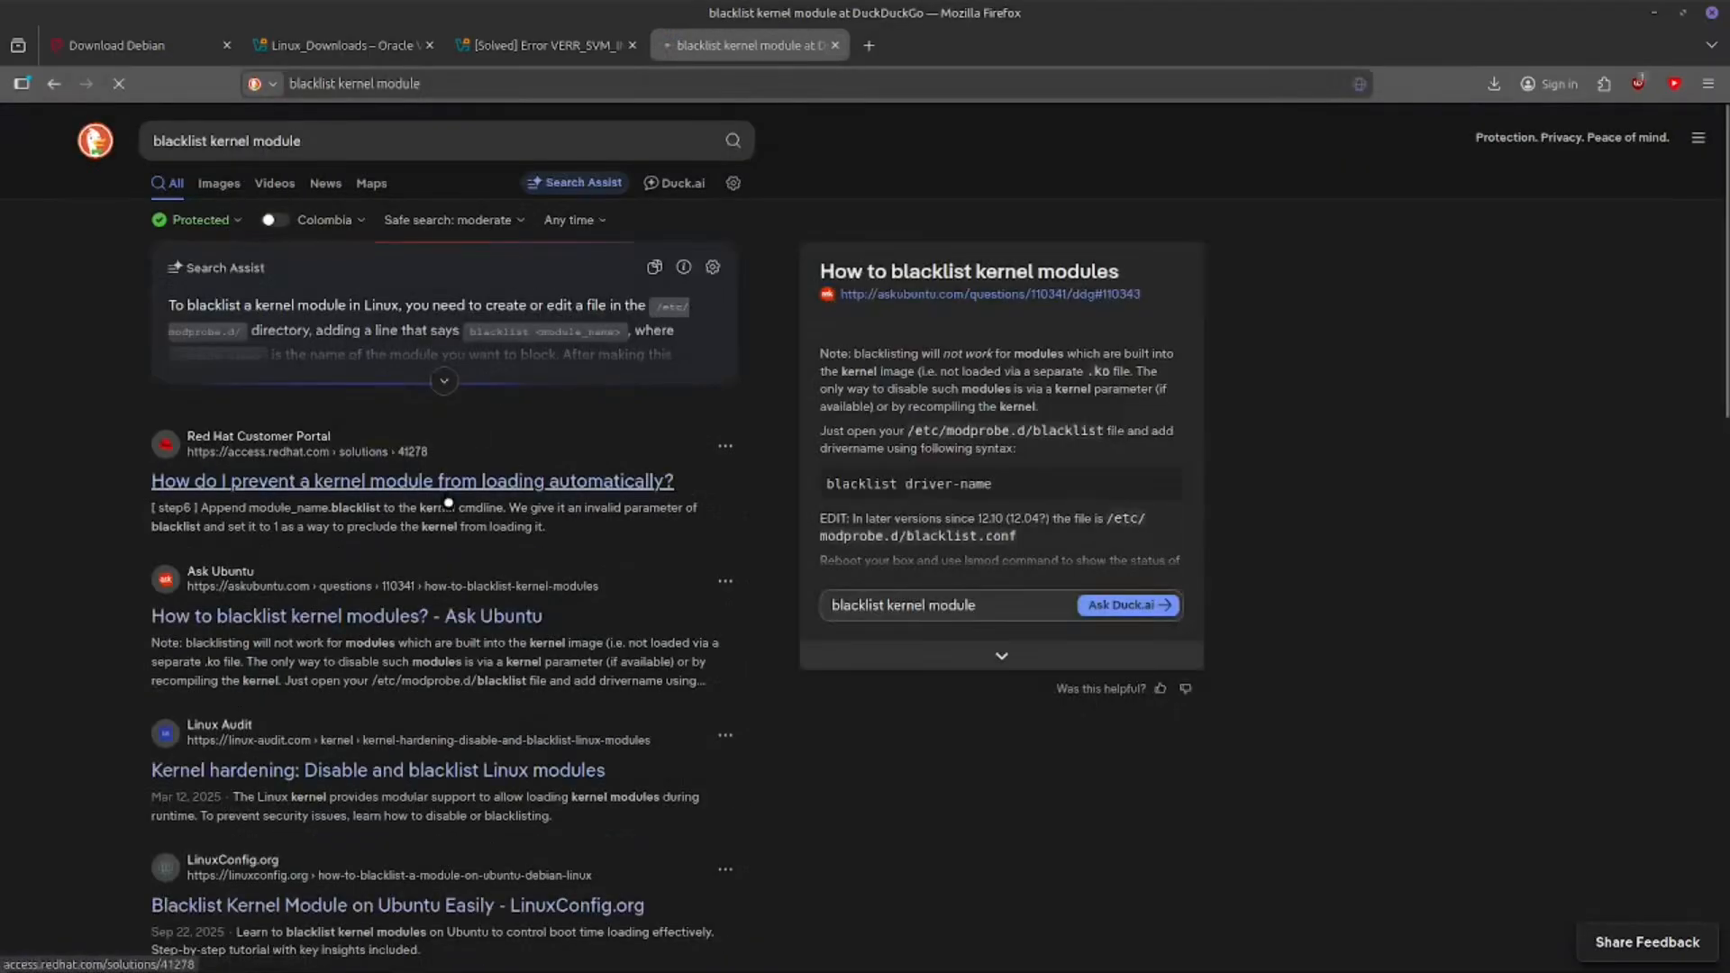
{"action": "left_click", "coordinate": [451, 495]}
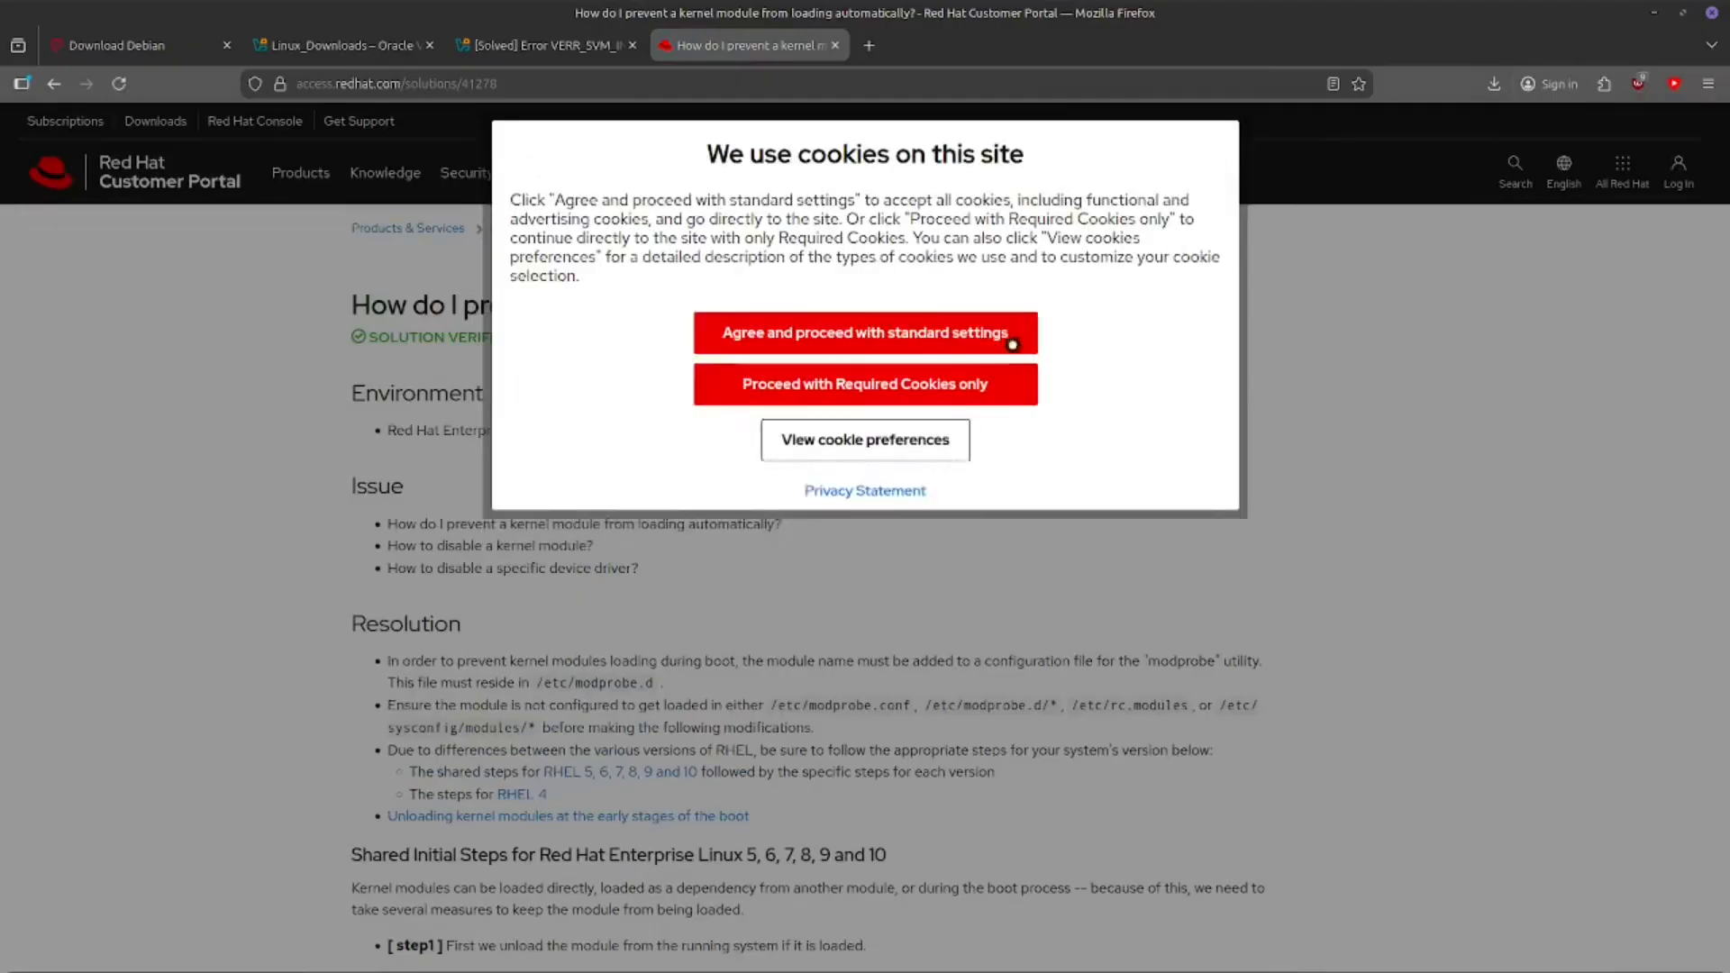
{"action": "left_click", "coordinate": [974, 394]}
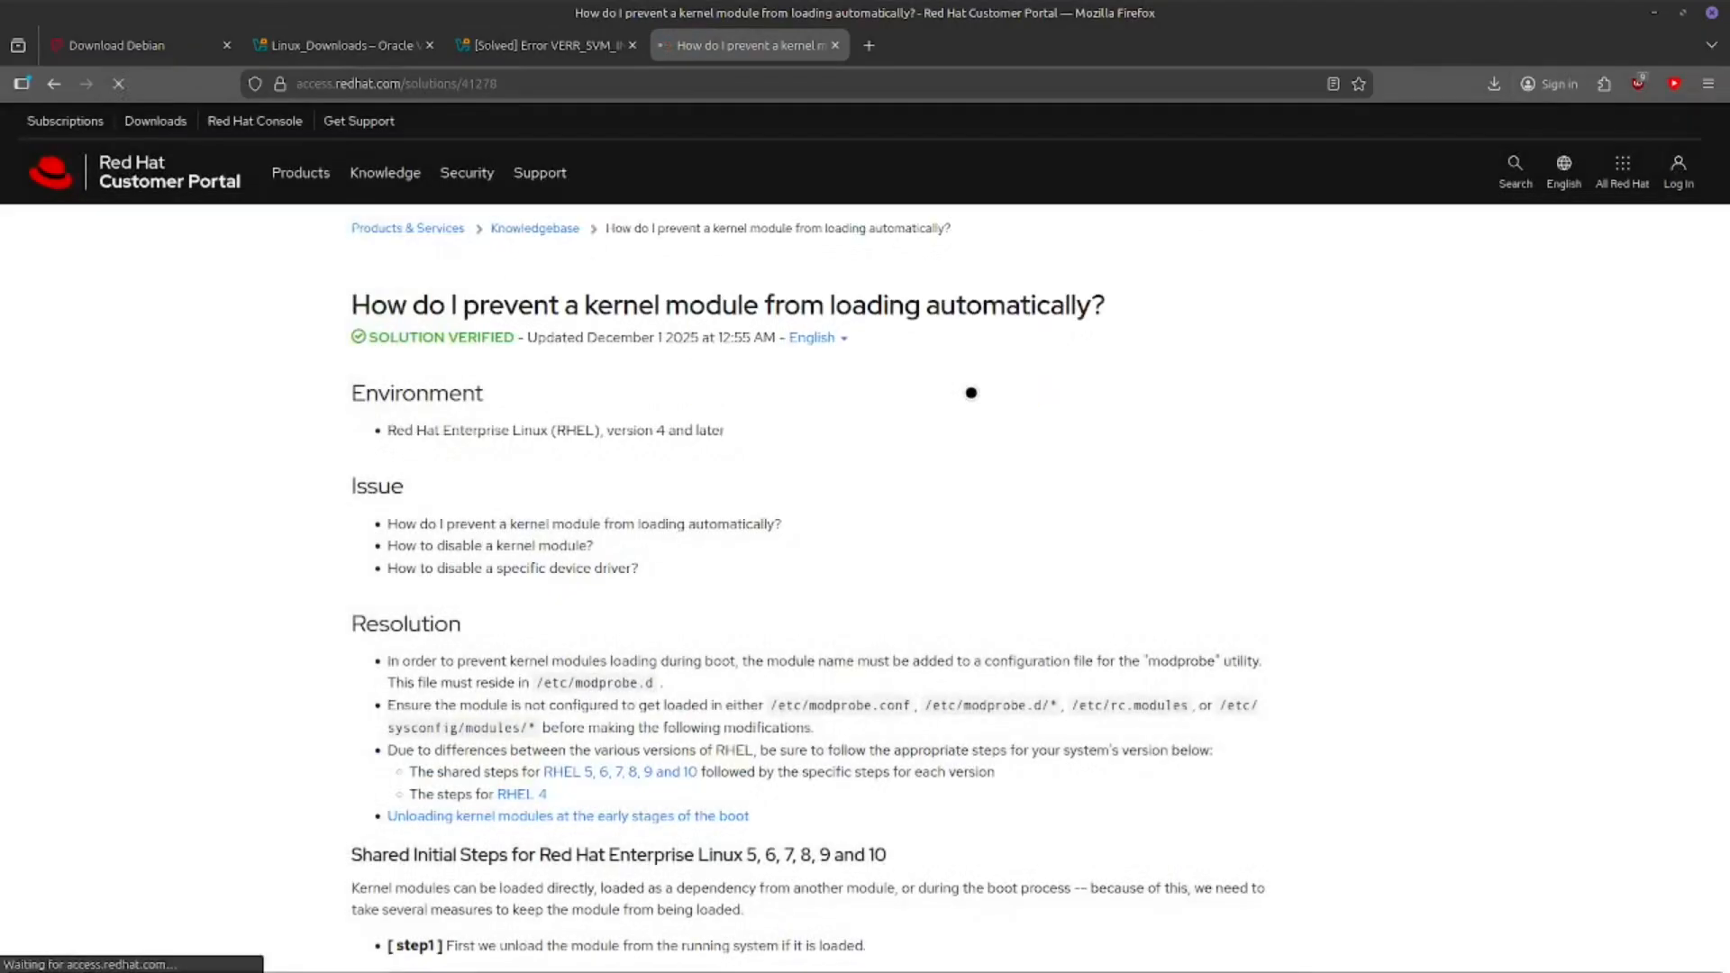
Step: Switch to the terminal and list the configuration files in /etc/modprobe.d/ by completing the path of a nano command
{"action": "key", "text": "alt+Tab"}
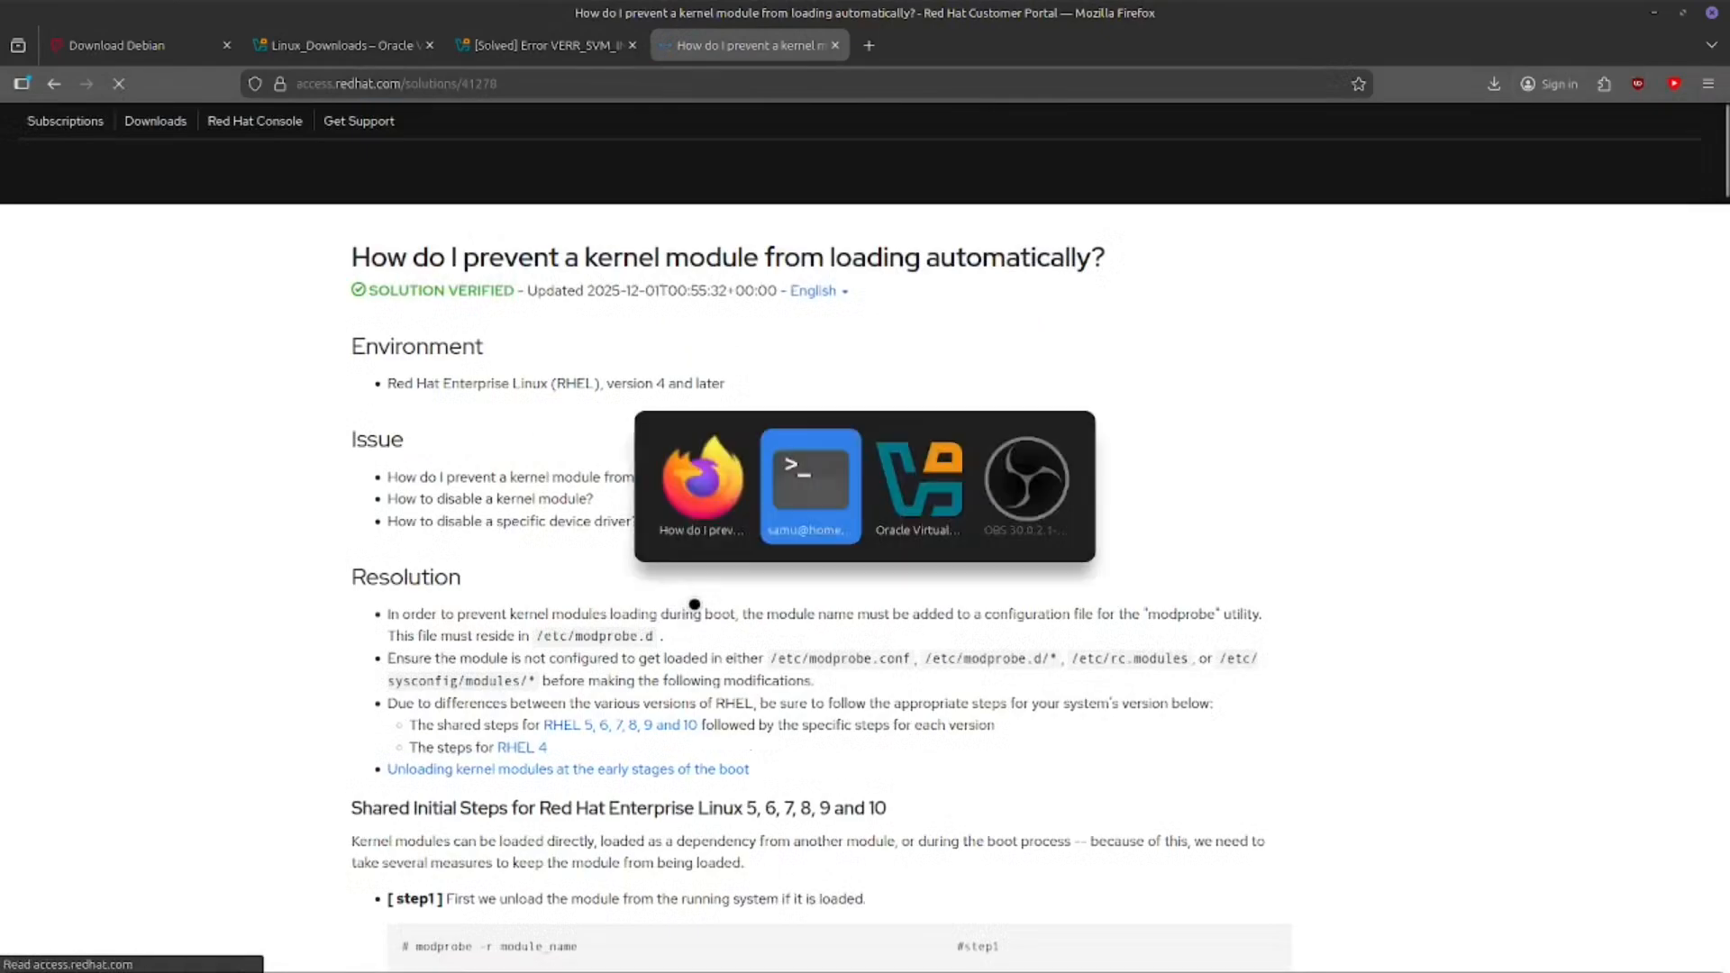
{"action": "key", "text": "ctrl+c"}
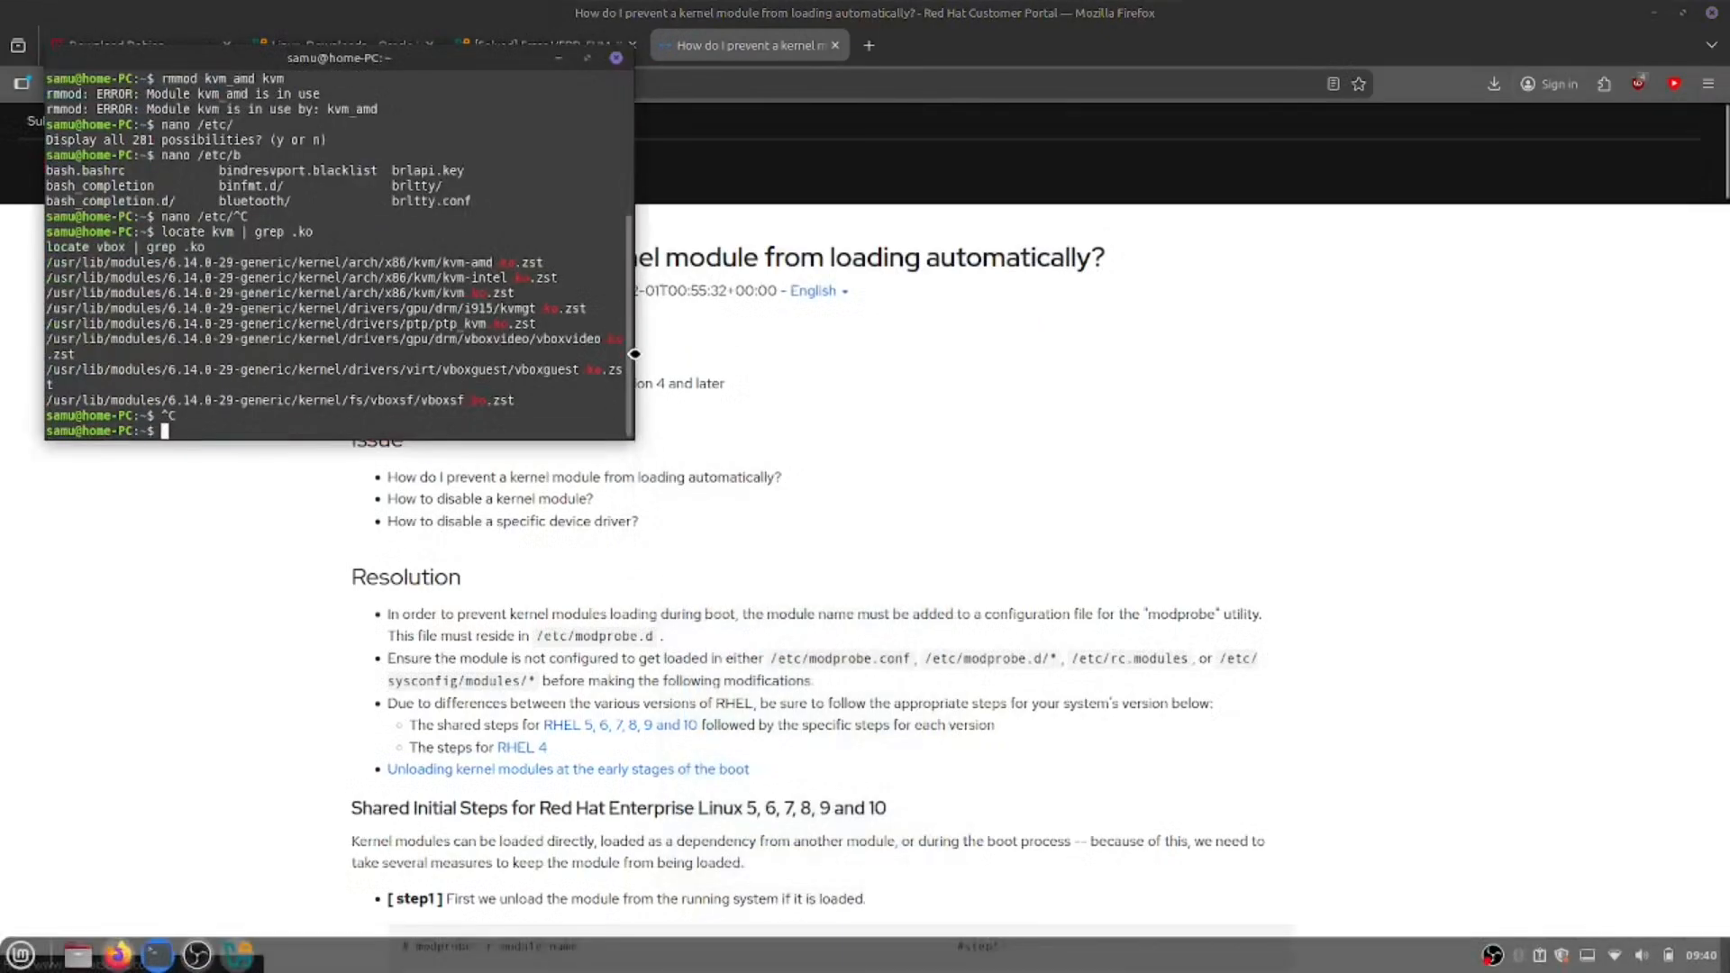
{"action": "type", "text": "nano /er"}
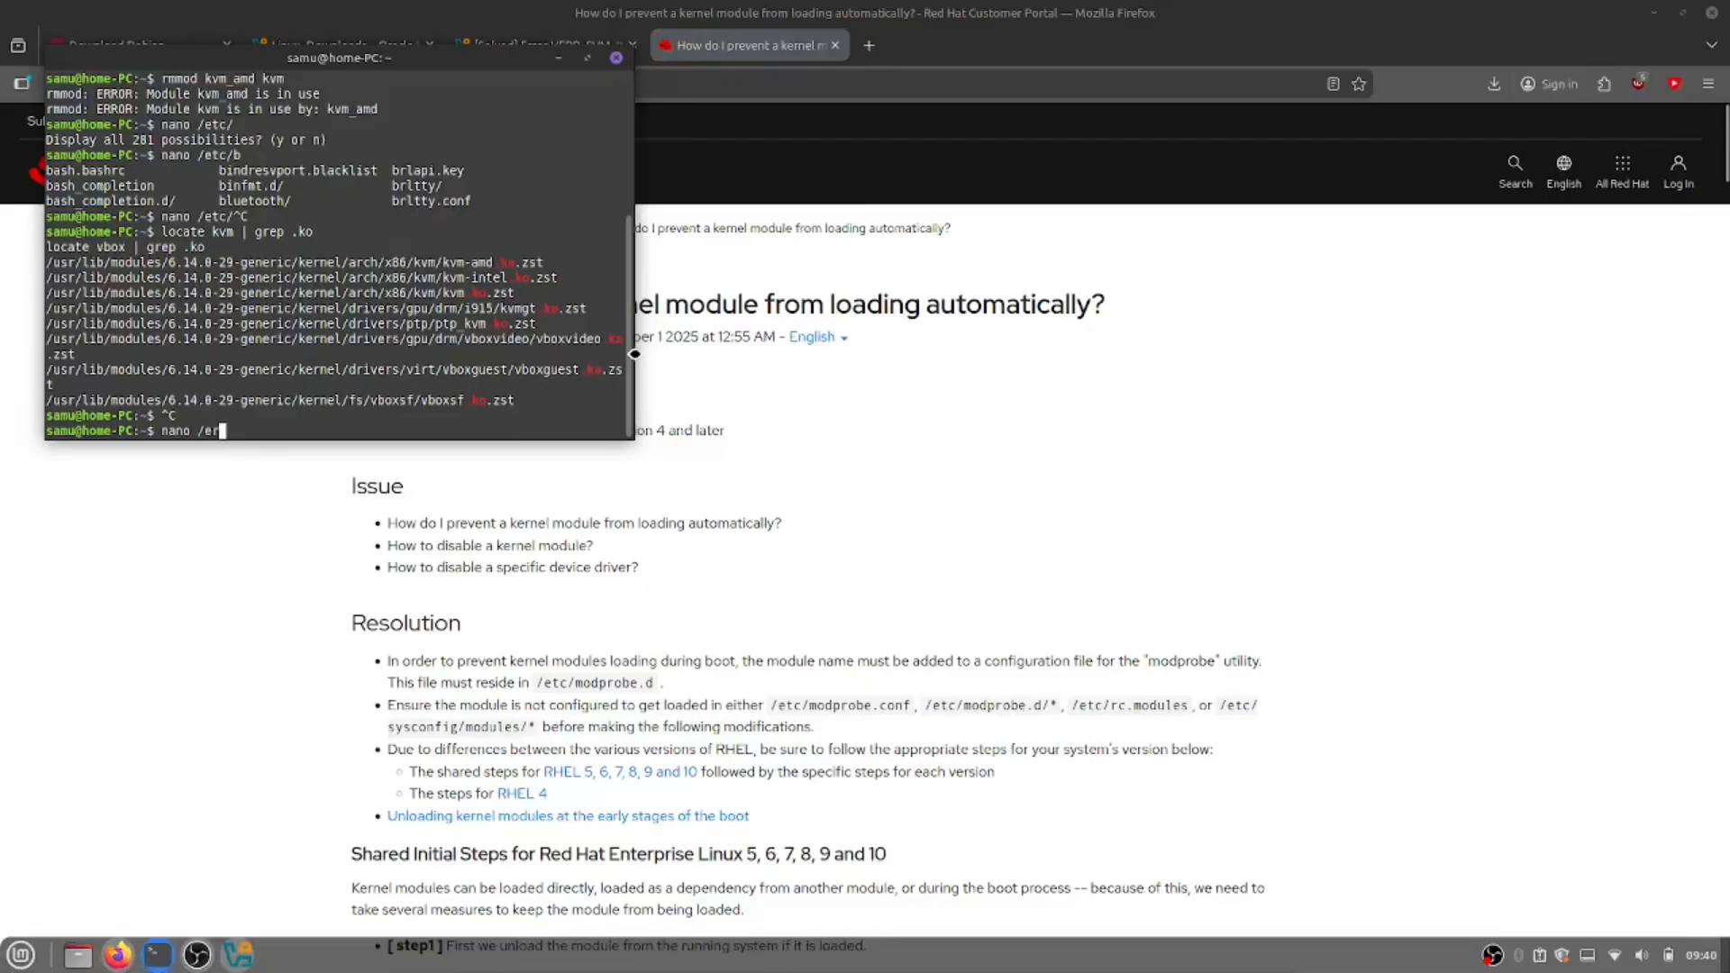
{"action": "key", "text": "BackSpace"}
{"action": "type", "text": "tc/modp"}
{"action": "key", "text": "Tab"}
{"action": "key", "text": "Tab"}
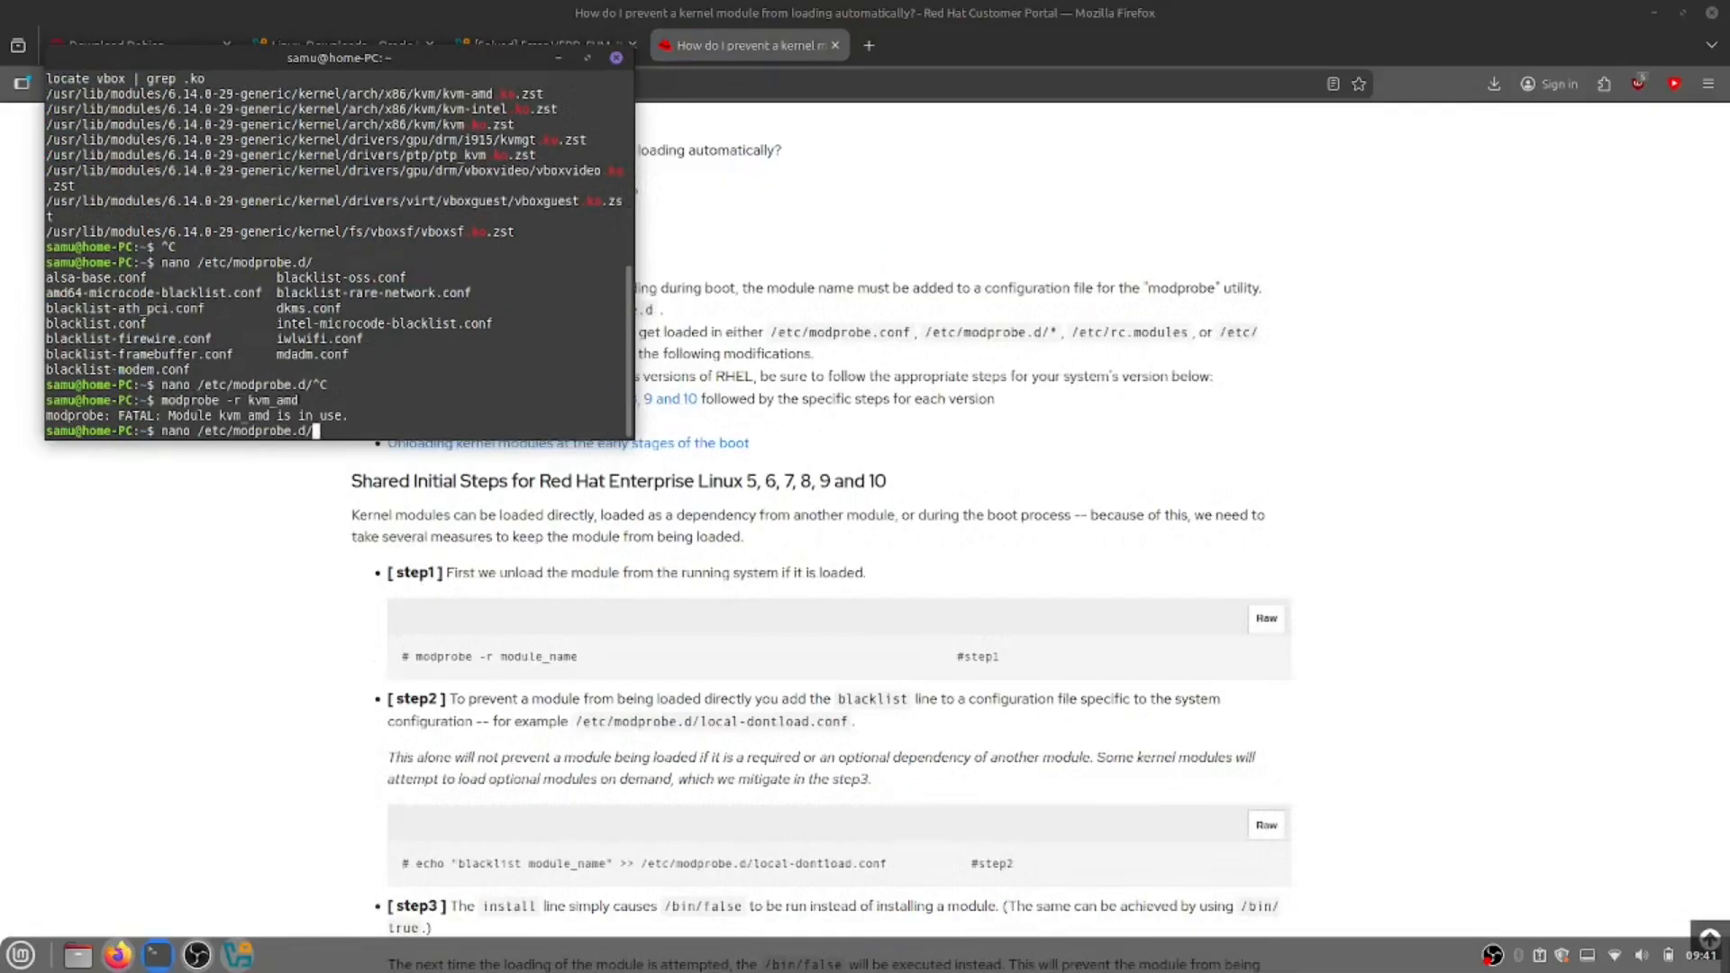
Step: Open a new file /etc/modprobe.d/local-dontload.conf in nano, reopening it with sudo for write access
{"action": "type", "text": "local-dontload.conf"}
{"action": "key", "text": "Return"}
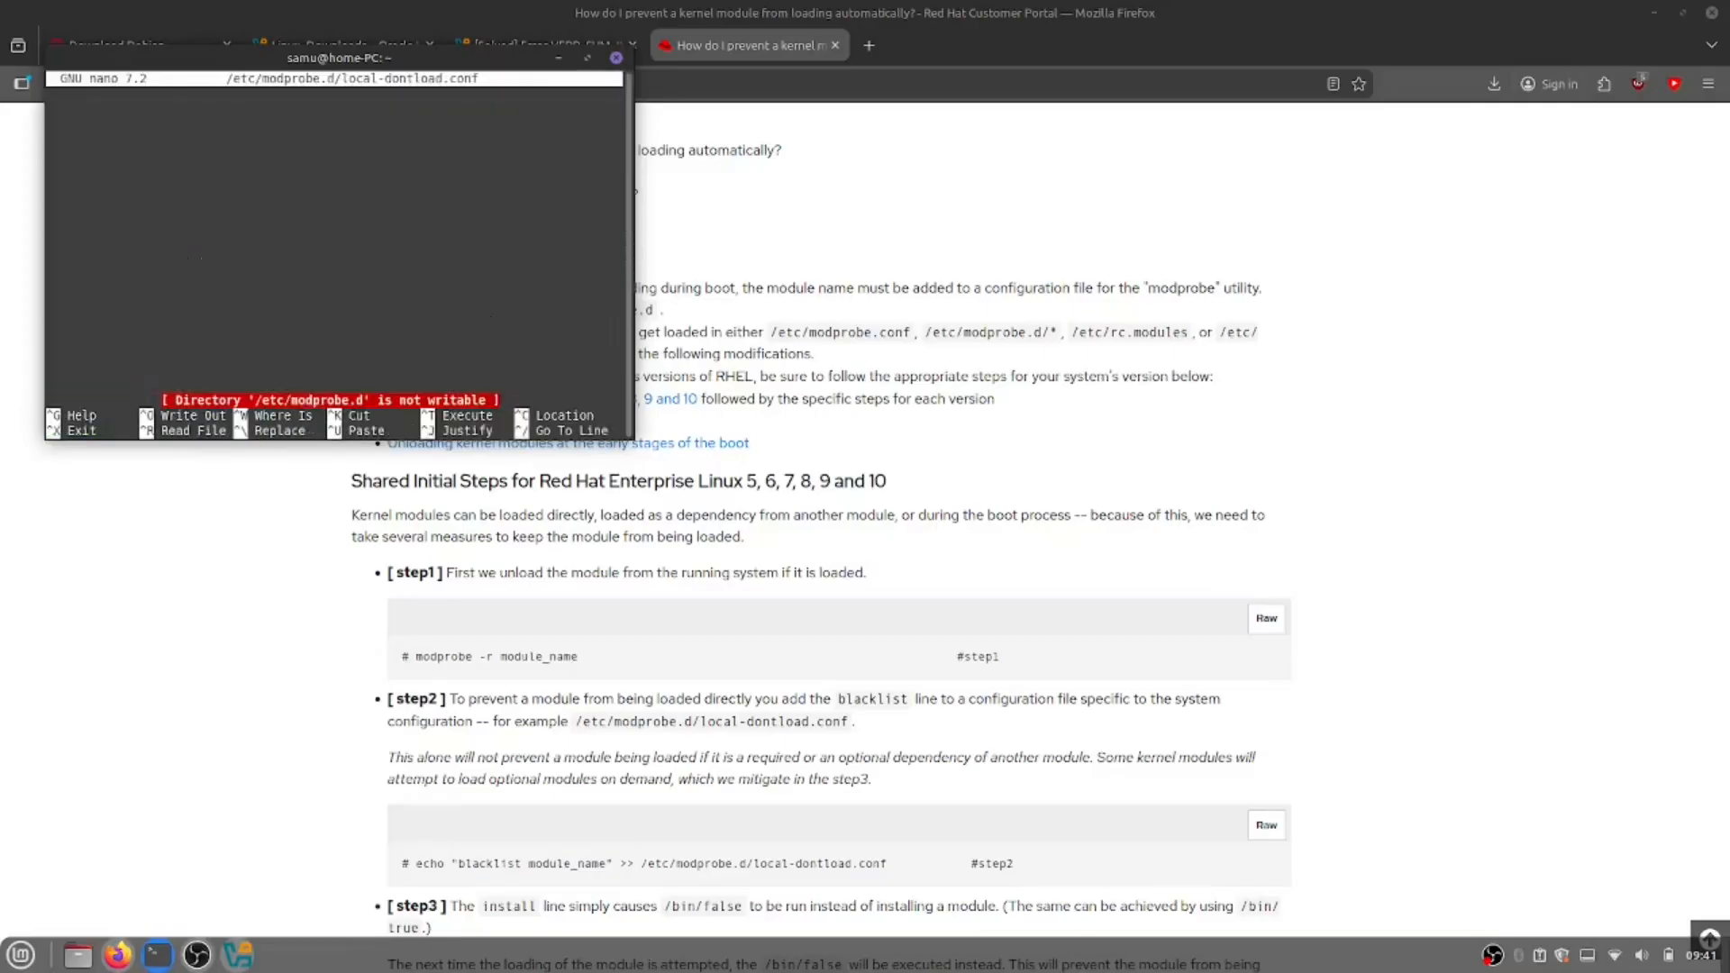
{"action": "key", "text": "ctrl+x"}
{"action": "key", "text": "Up"}
{"action": "key", "text": "Home"}
{"action": "type", "text": "sudo"}
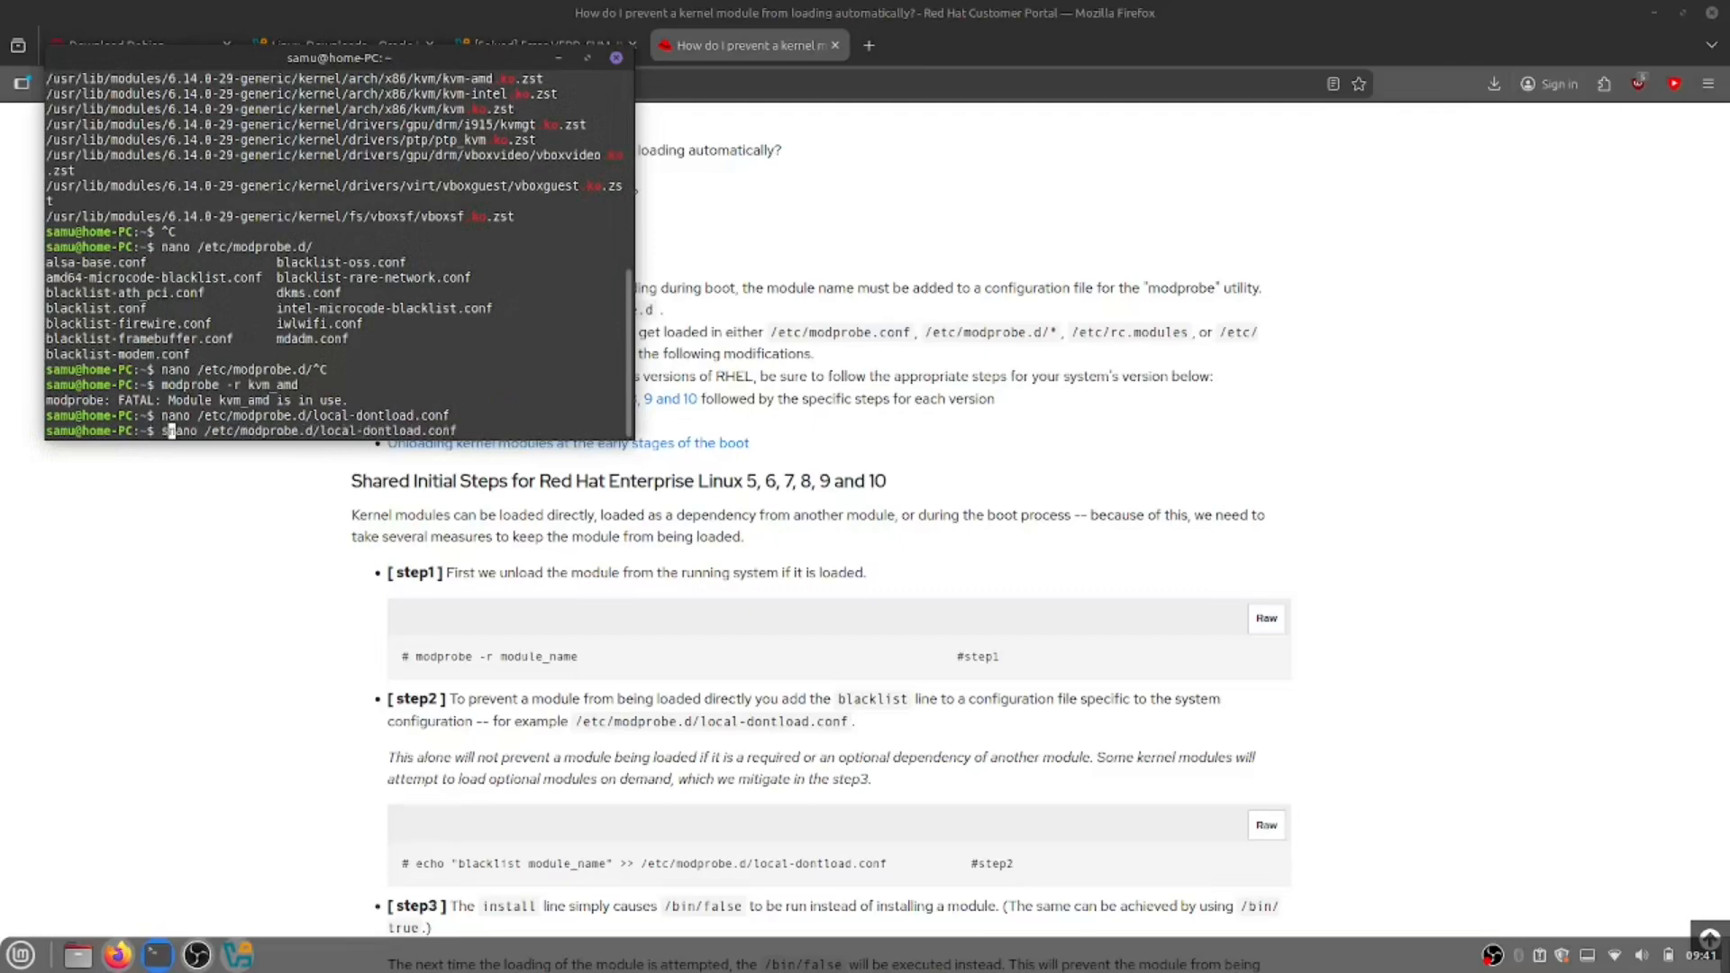
{"action": "key", "text": "ctrl+Right"}
{"action": "key", "text": "End"}
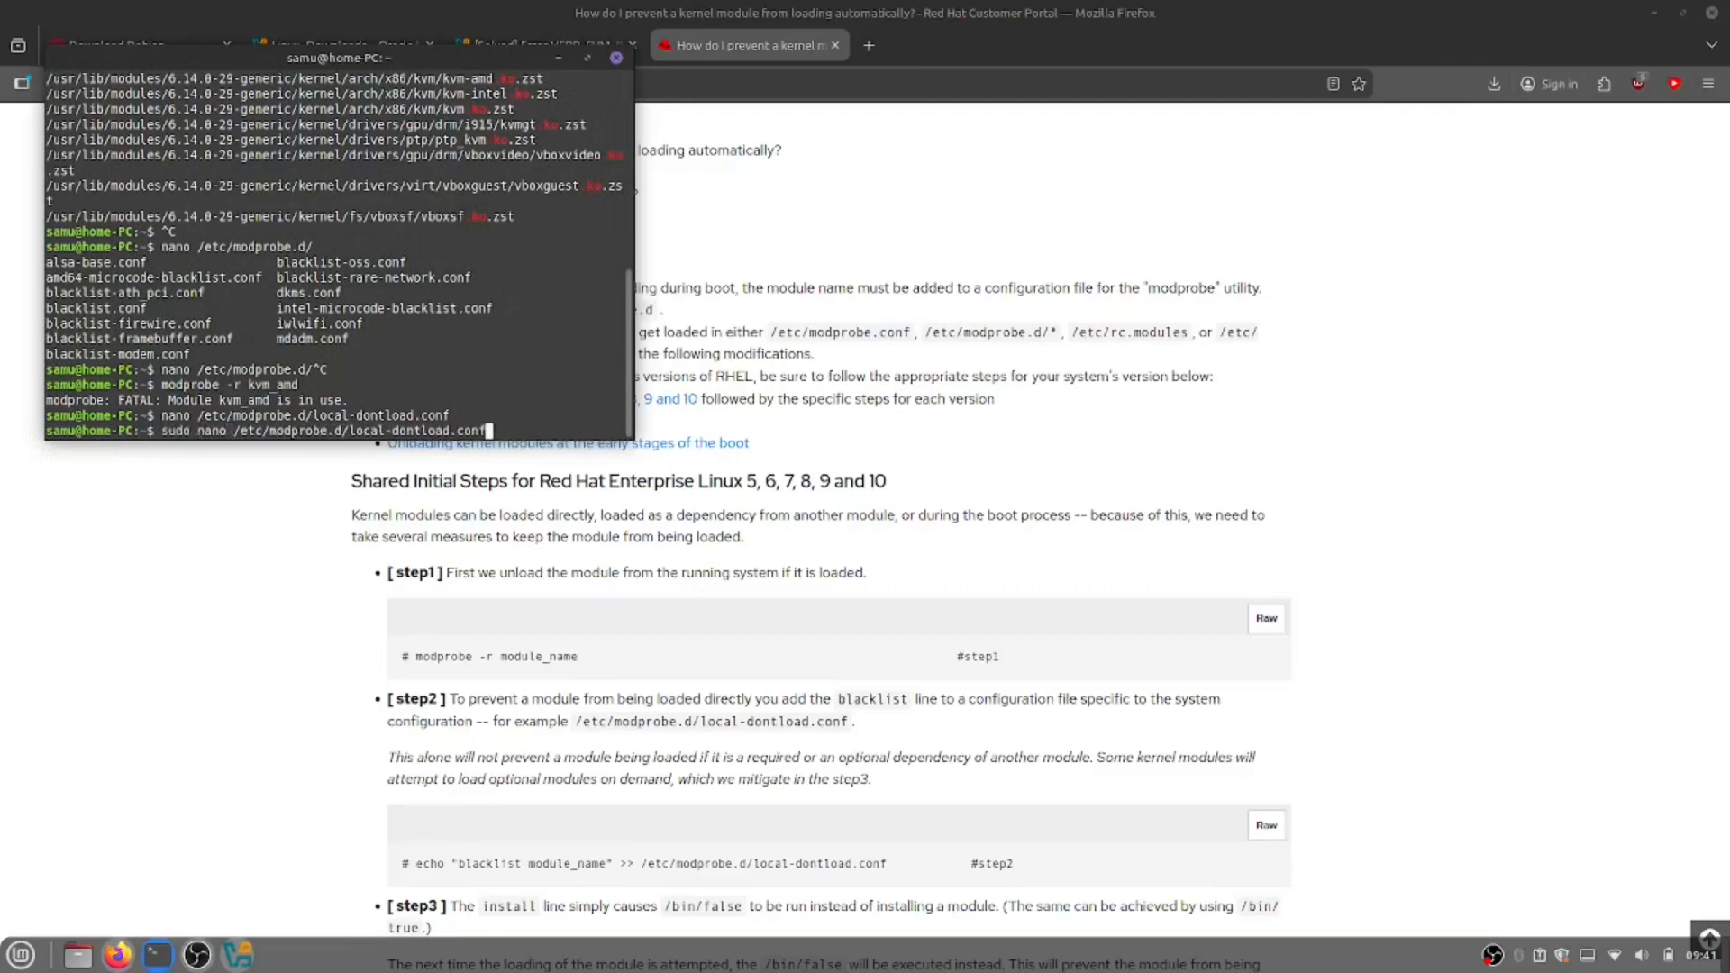
{"action": "key", "text": "Return"}
Step: Enter the line "blacklist kvm_amd kvm" in local-dontload.conf
{"action": "type", "text": "blacklist"}
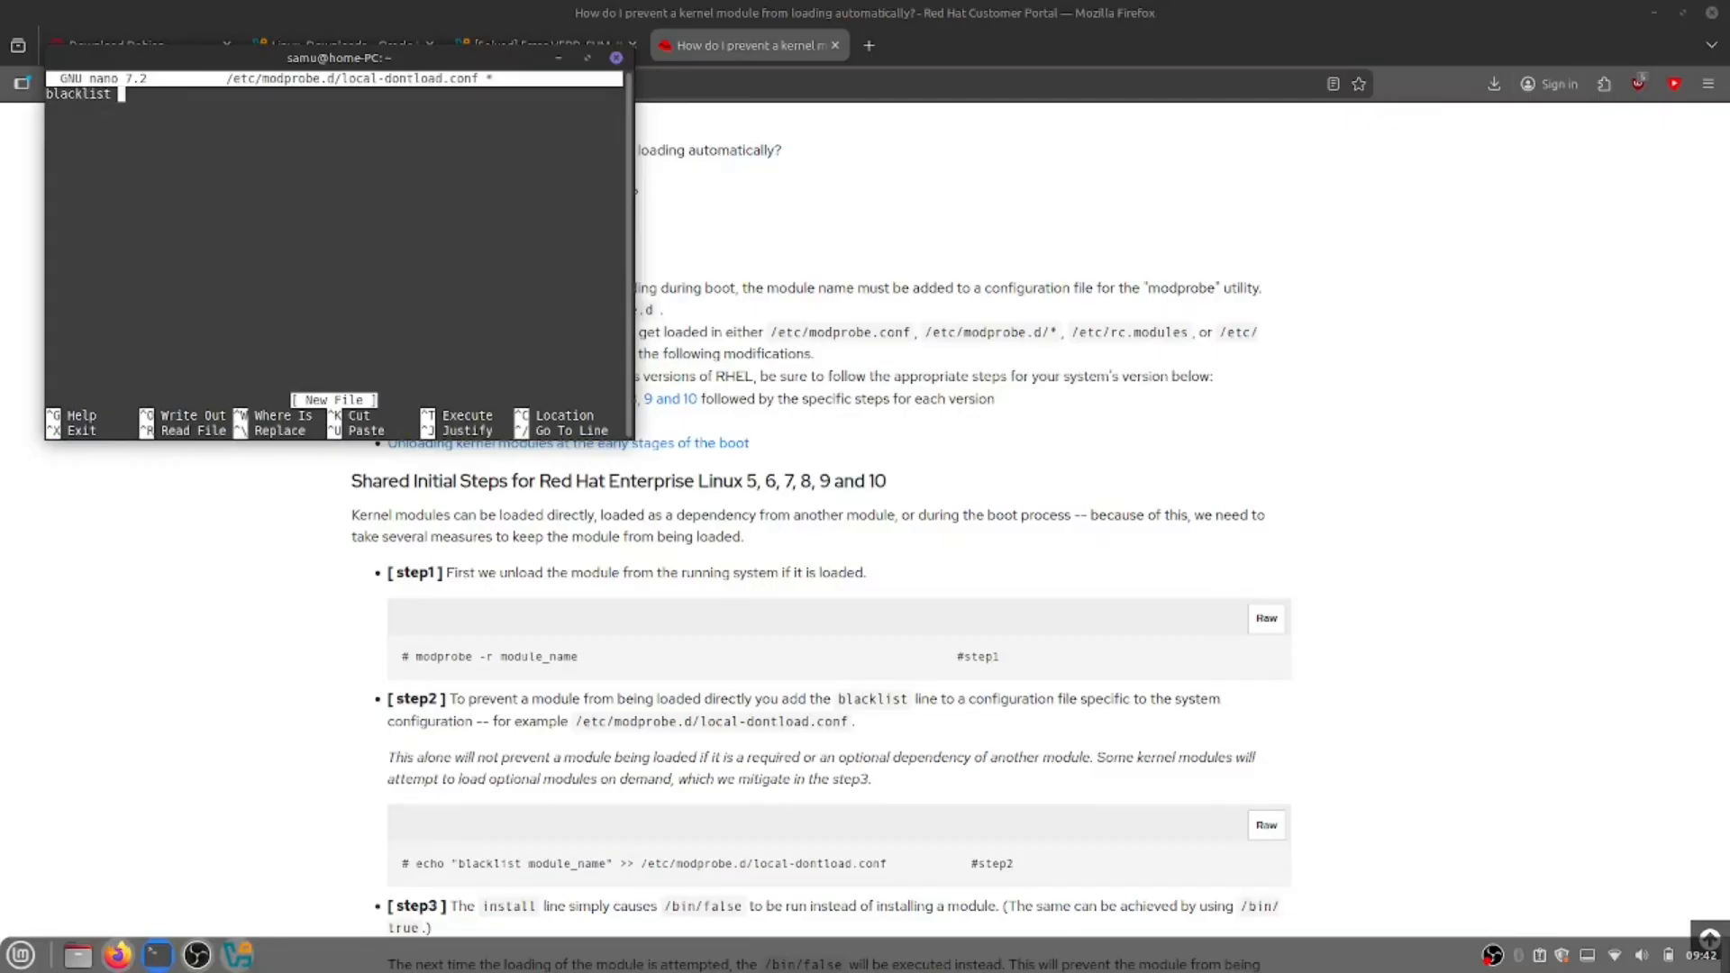
{"action": "type", "text": " kvm_amd"}
{"action": "key", "text": "Return"}
{"action": "type", "text": "bla"}
{"action": "key", "text": "BackSpace"}
{"action": "key", "text": "BackSpace"}
{"action": "key", "text": "BackSpace"}
{"action": "key", "text": "BackSpace"}
{"action": "type", "text": "kvm"}
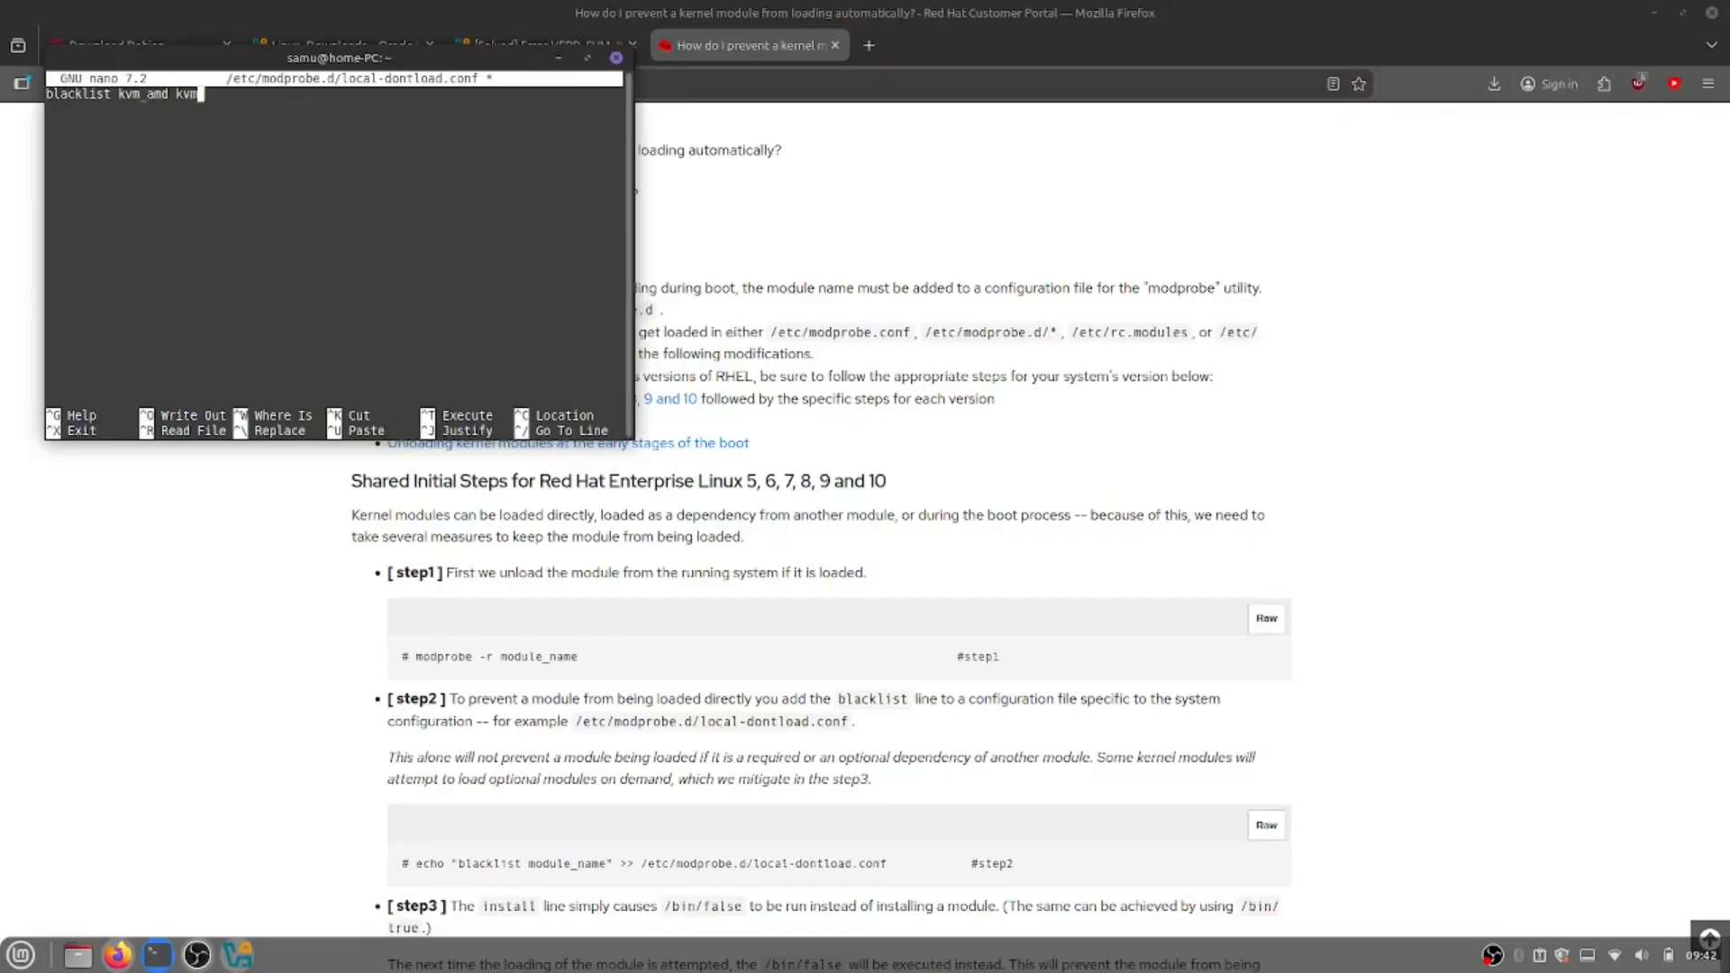
Step: Save local-dontload.conf, close nano and return to the Red Hat solution to review its remaining steps for blocking a module
{"action": "key", "text": "ctrl+x"}
{"action": "key", "text": "y"}
{"action": "key", "text": "Return"}
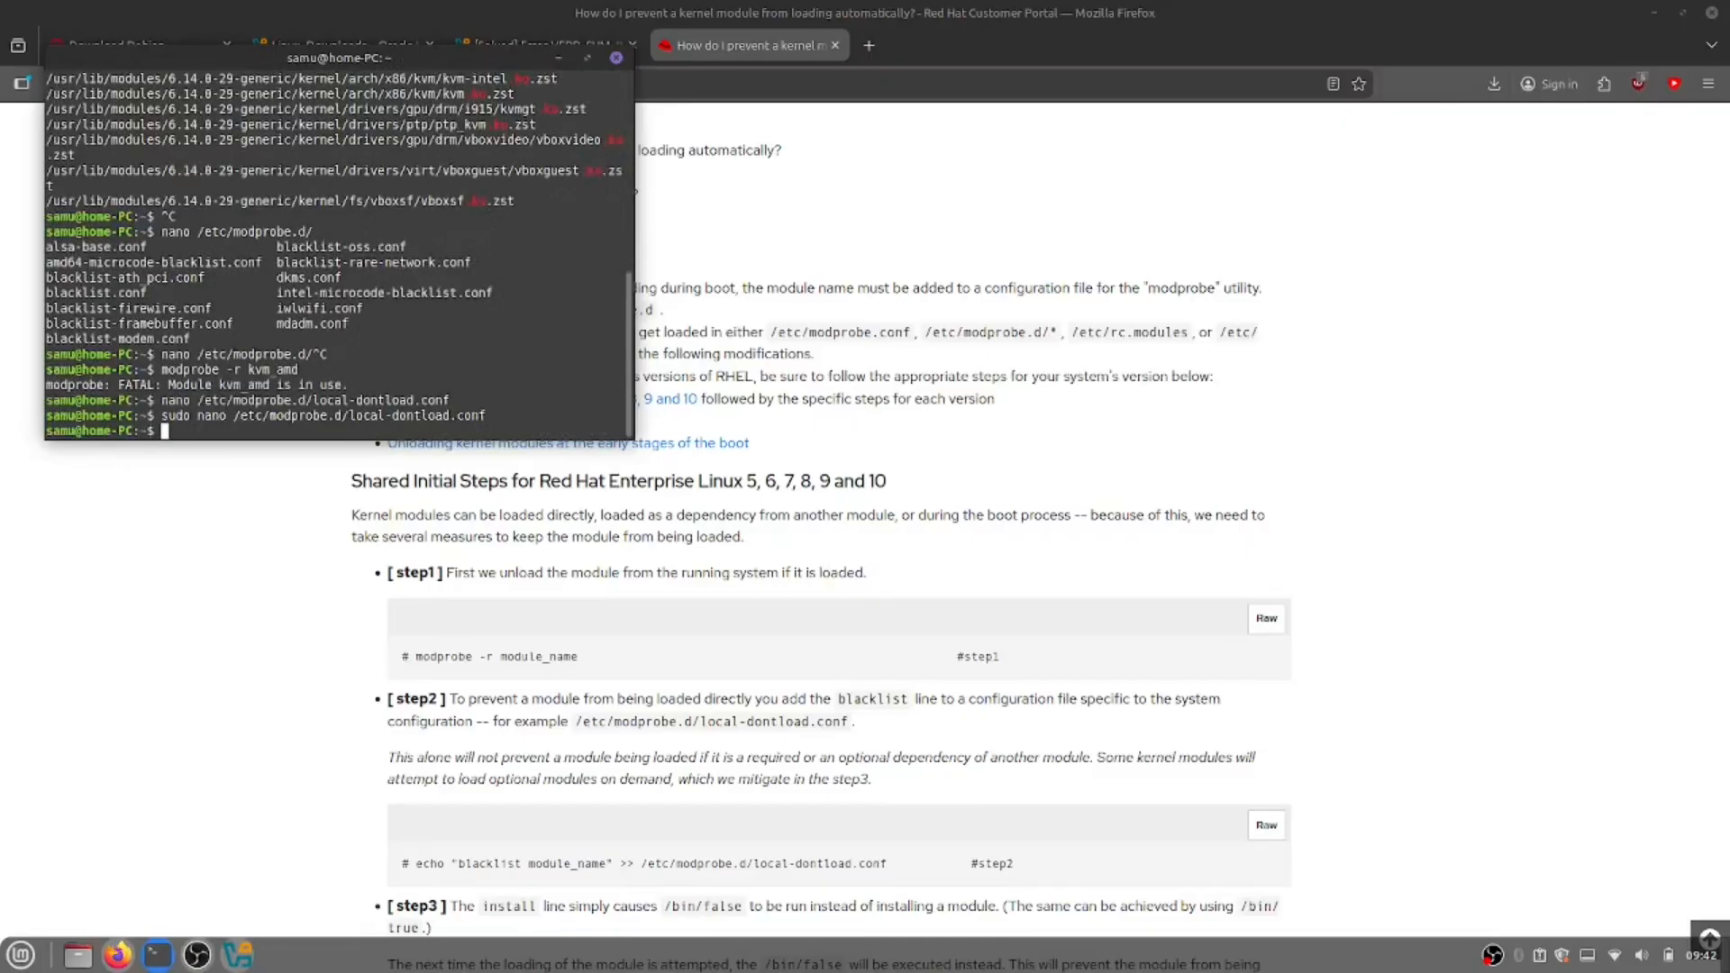
{"action": "left_click", "coordinate": [516, 490]}
{"action": "scroll", "coordinate": [516, 490], "scroll_direction": "down", "scroll_amount": 2}
{"action": "scroll", "coordinate": [516, 490], "scroll_direction": "down", "scroll_amount": 5}
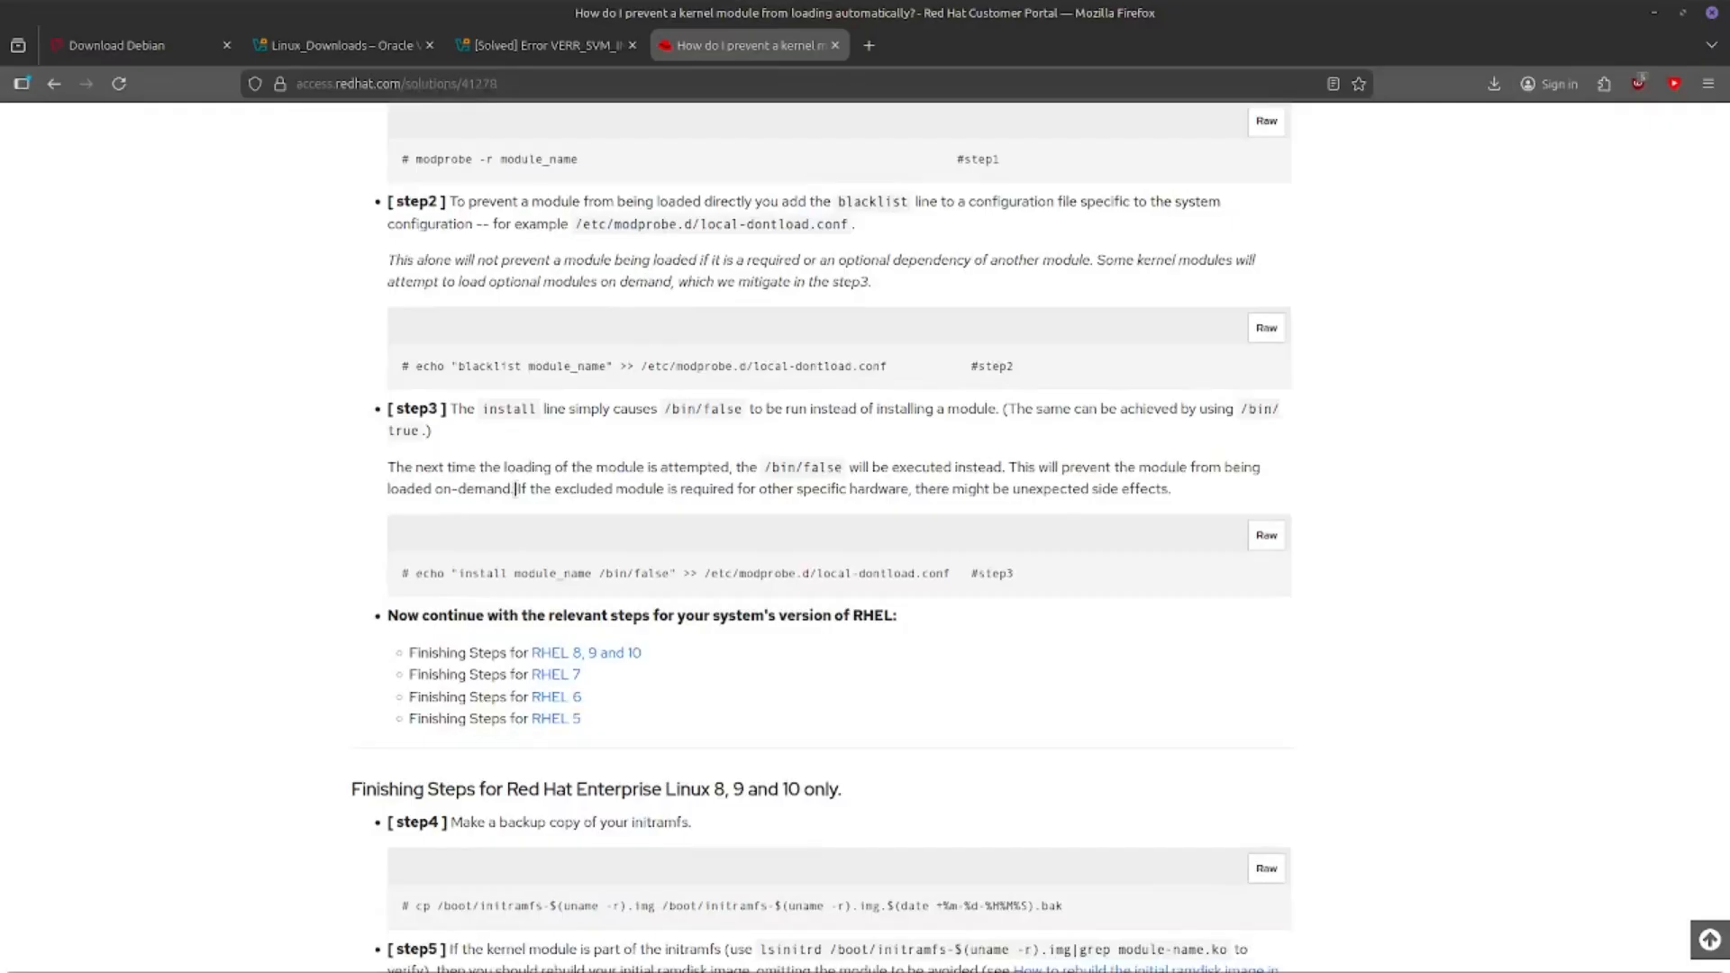
{"action": "scroll", "coordinate": [516, 491], "scroll_direction": "up", "scroll_amount": 5}
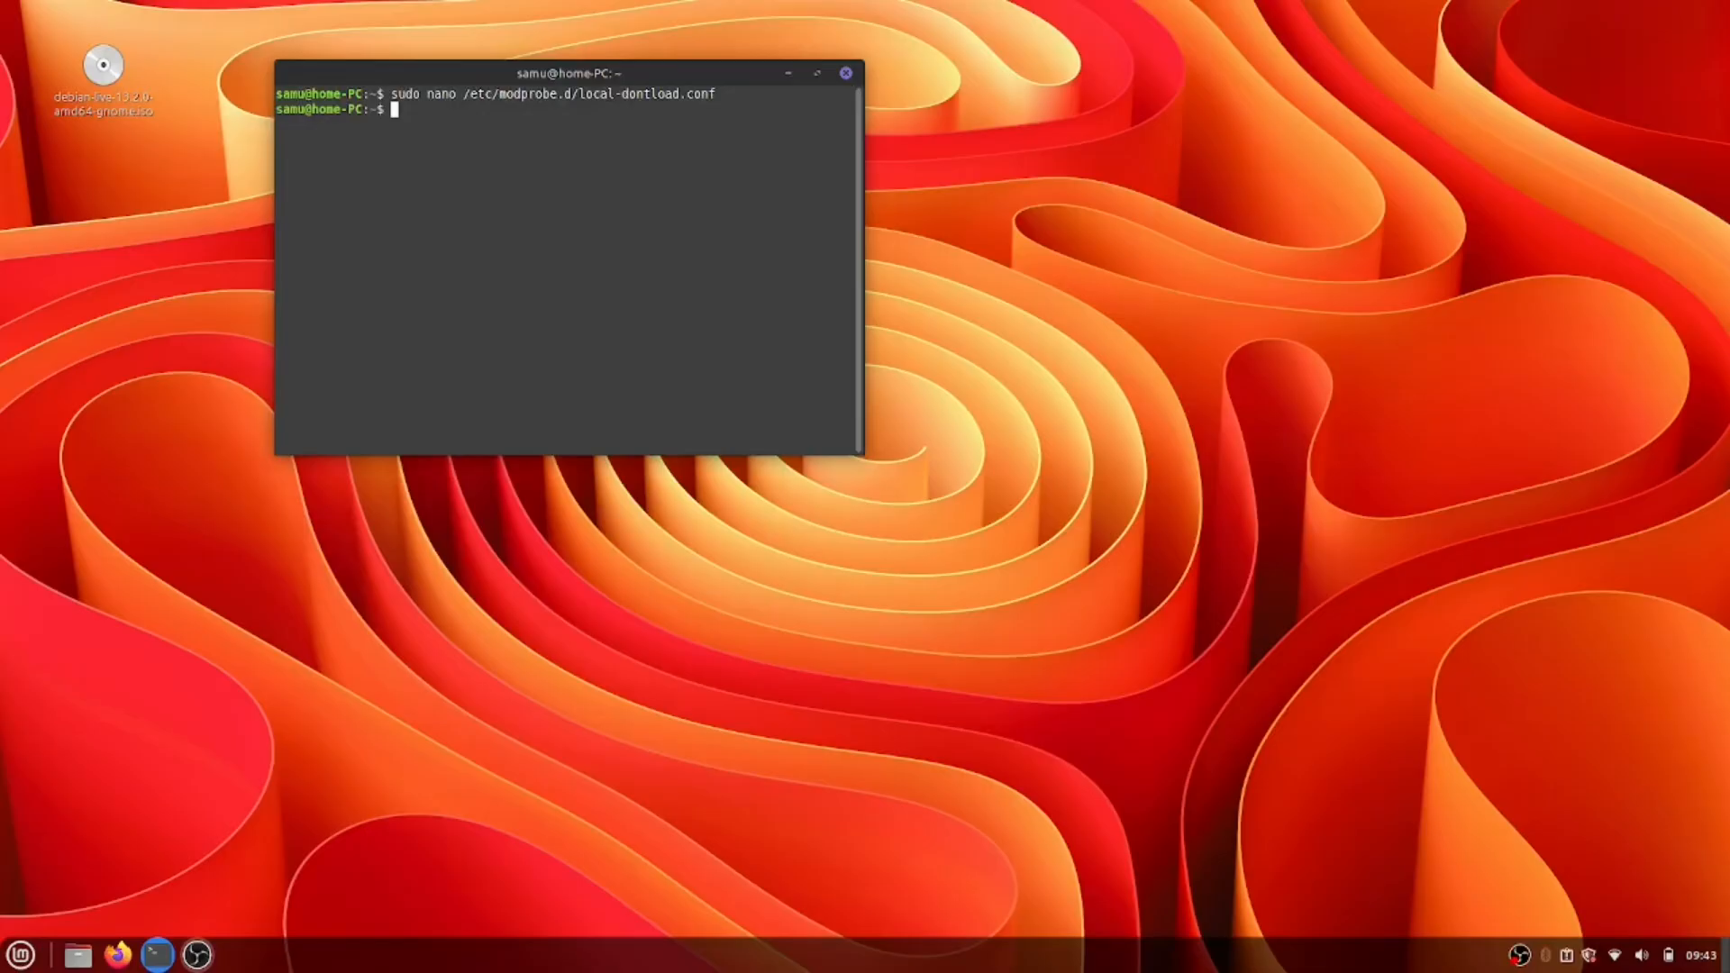
Step: Switch to Oracle VirtualBox Manager, dismiss the New Virtual Machine wizard and start the existing debian machine
{"action": "key", "text": "super"}
{"action": "mouse_move", "coordinate": [167, 745]}
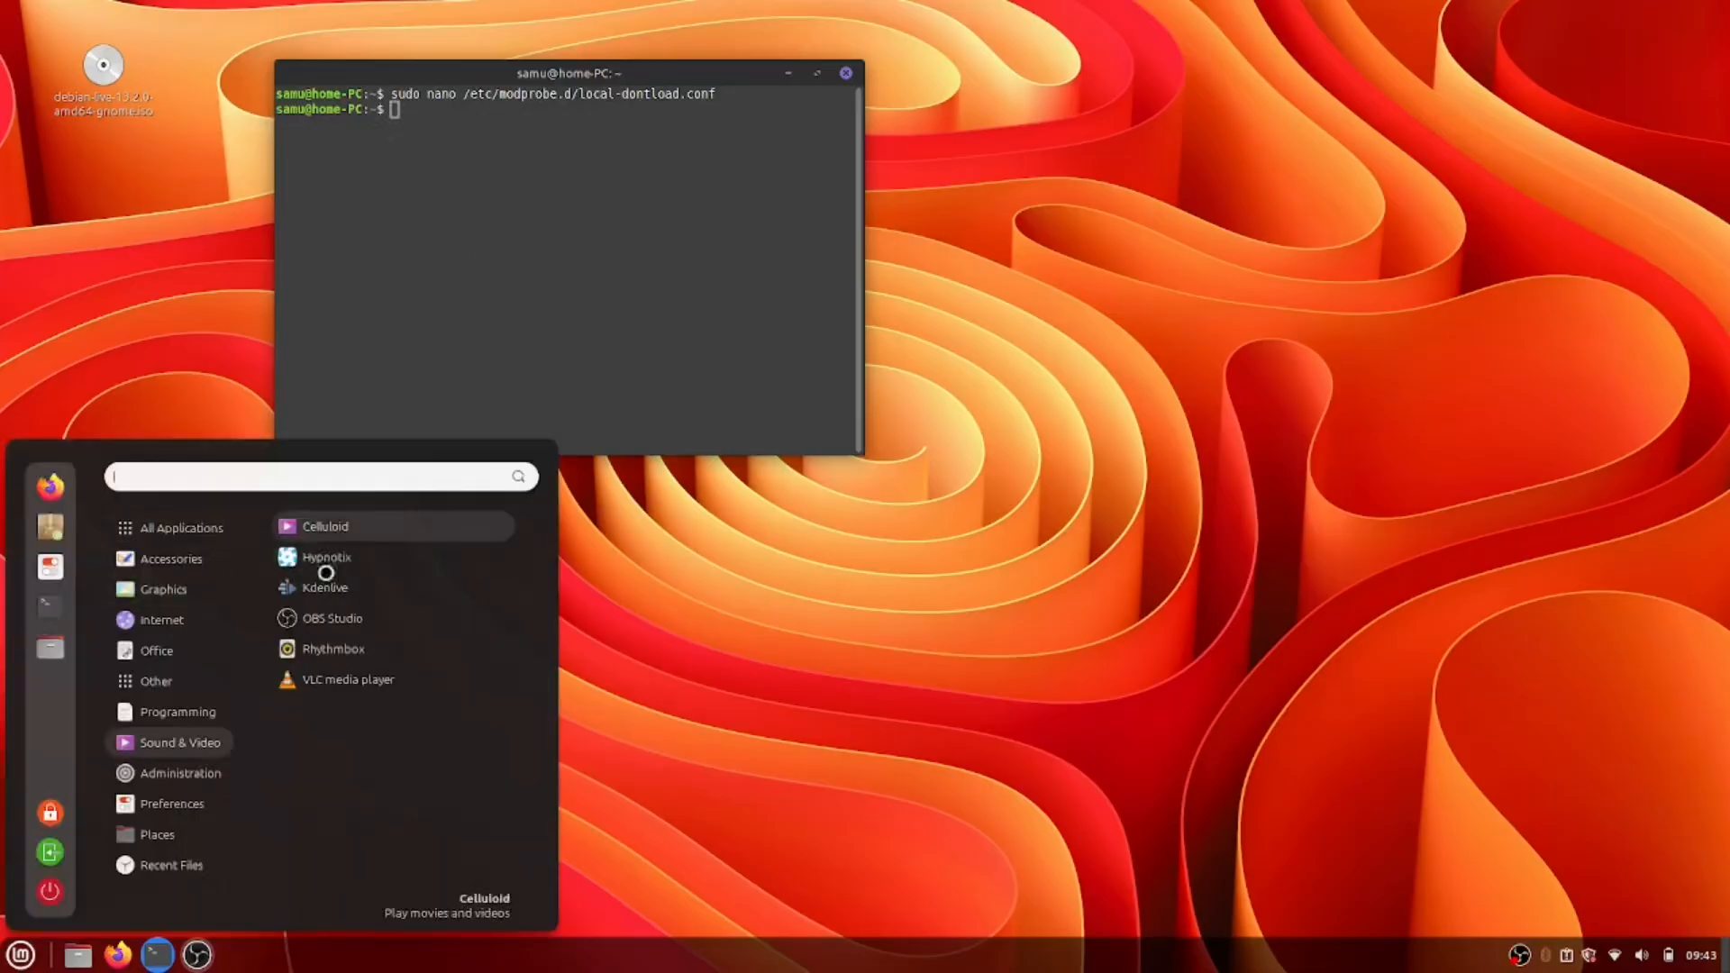
{"action": "left_click", "coordinate": [326, 527]}
{"action": "left_click", "coordinate": [496, 212]}
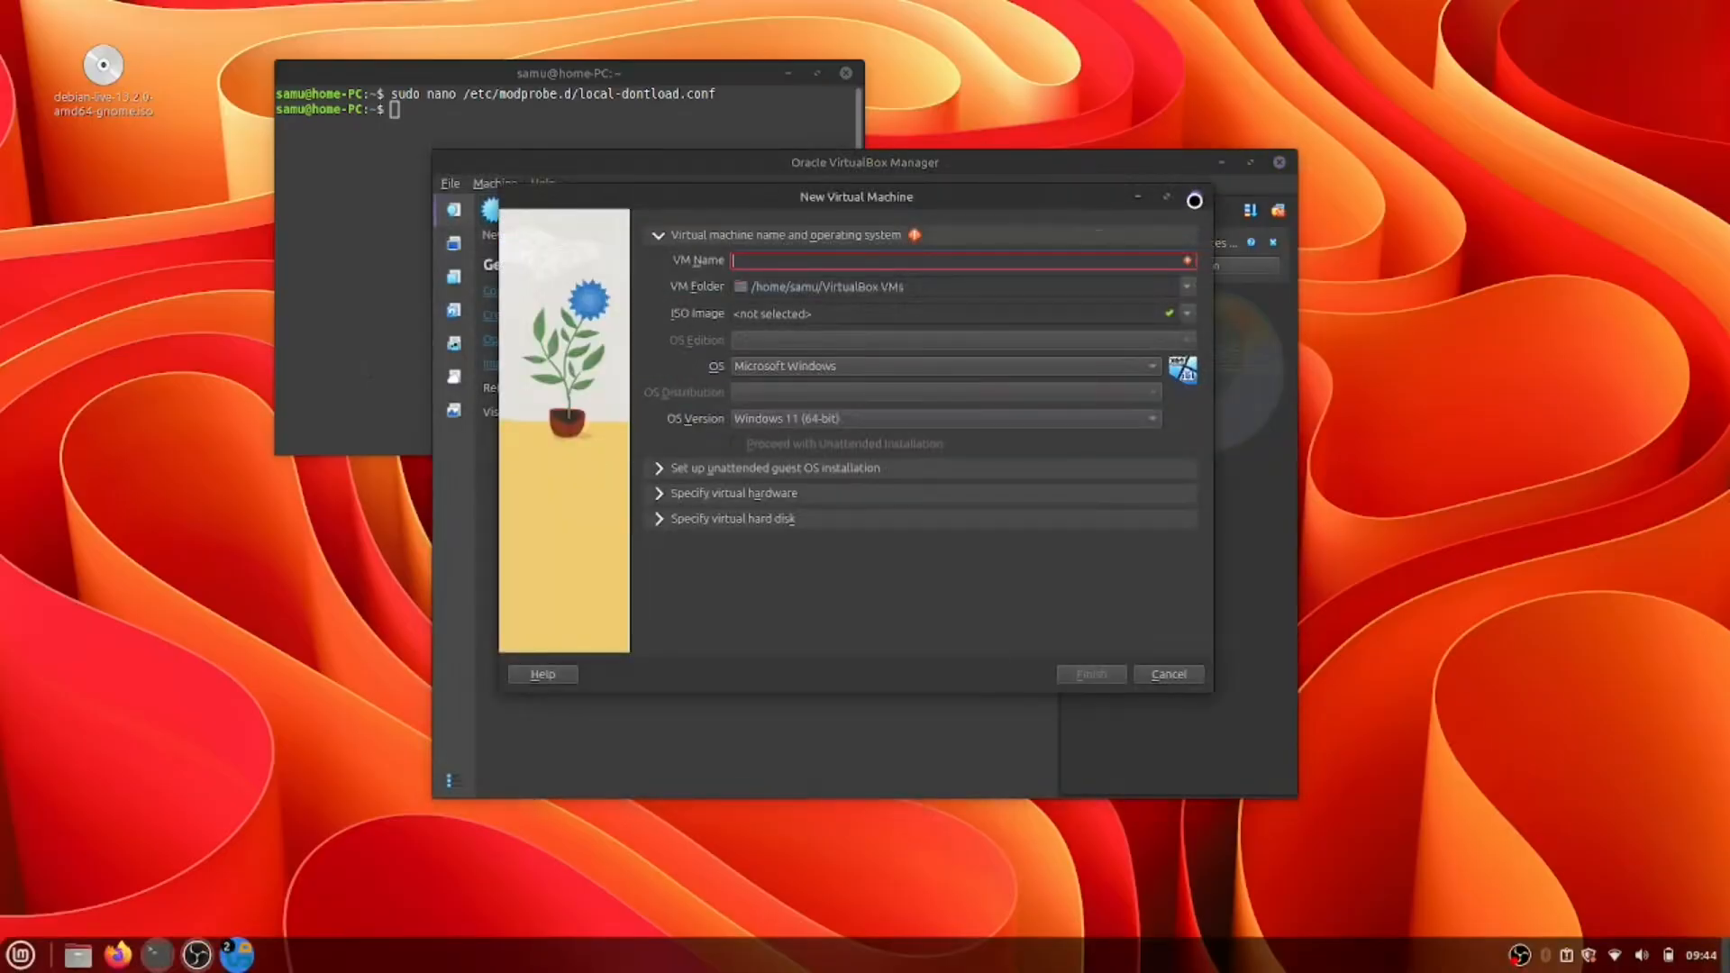
{"action": "left_click", "coordinate": [1199, 185]}
{"action": "left_click", "coordinate": [453, 244]}
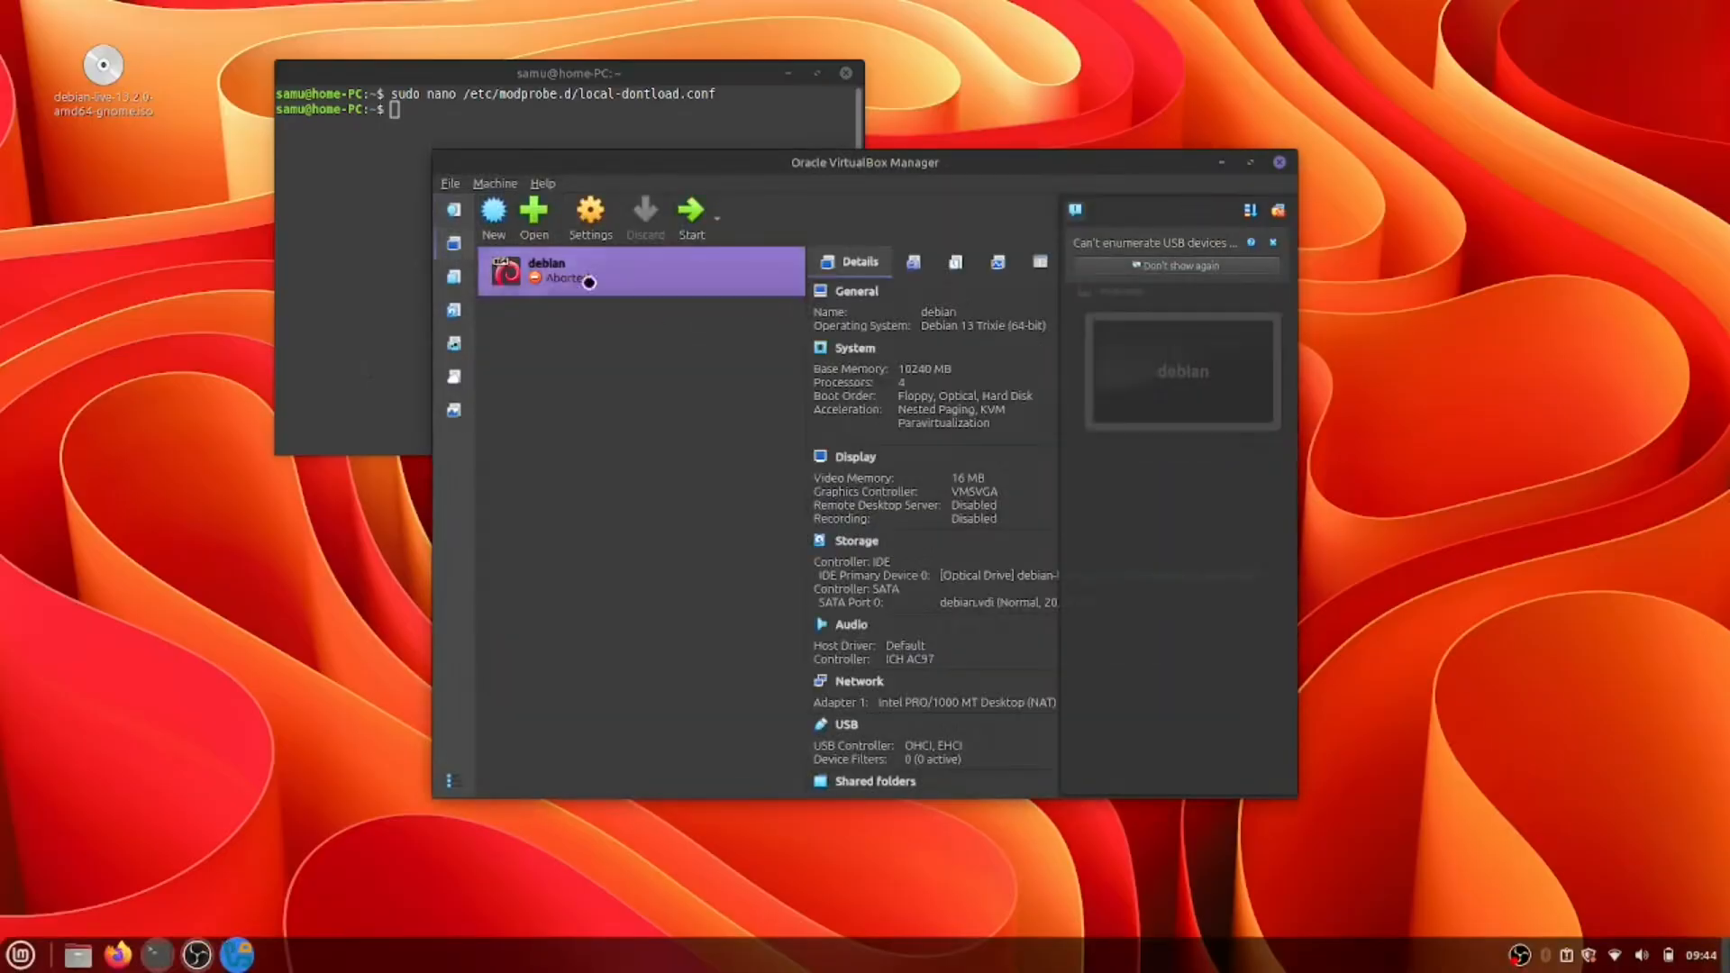
{"action": "left_click", "coordinate": [681, 217]}
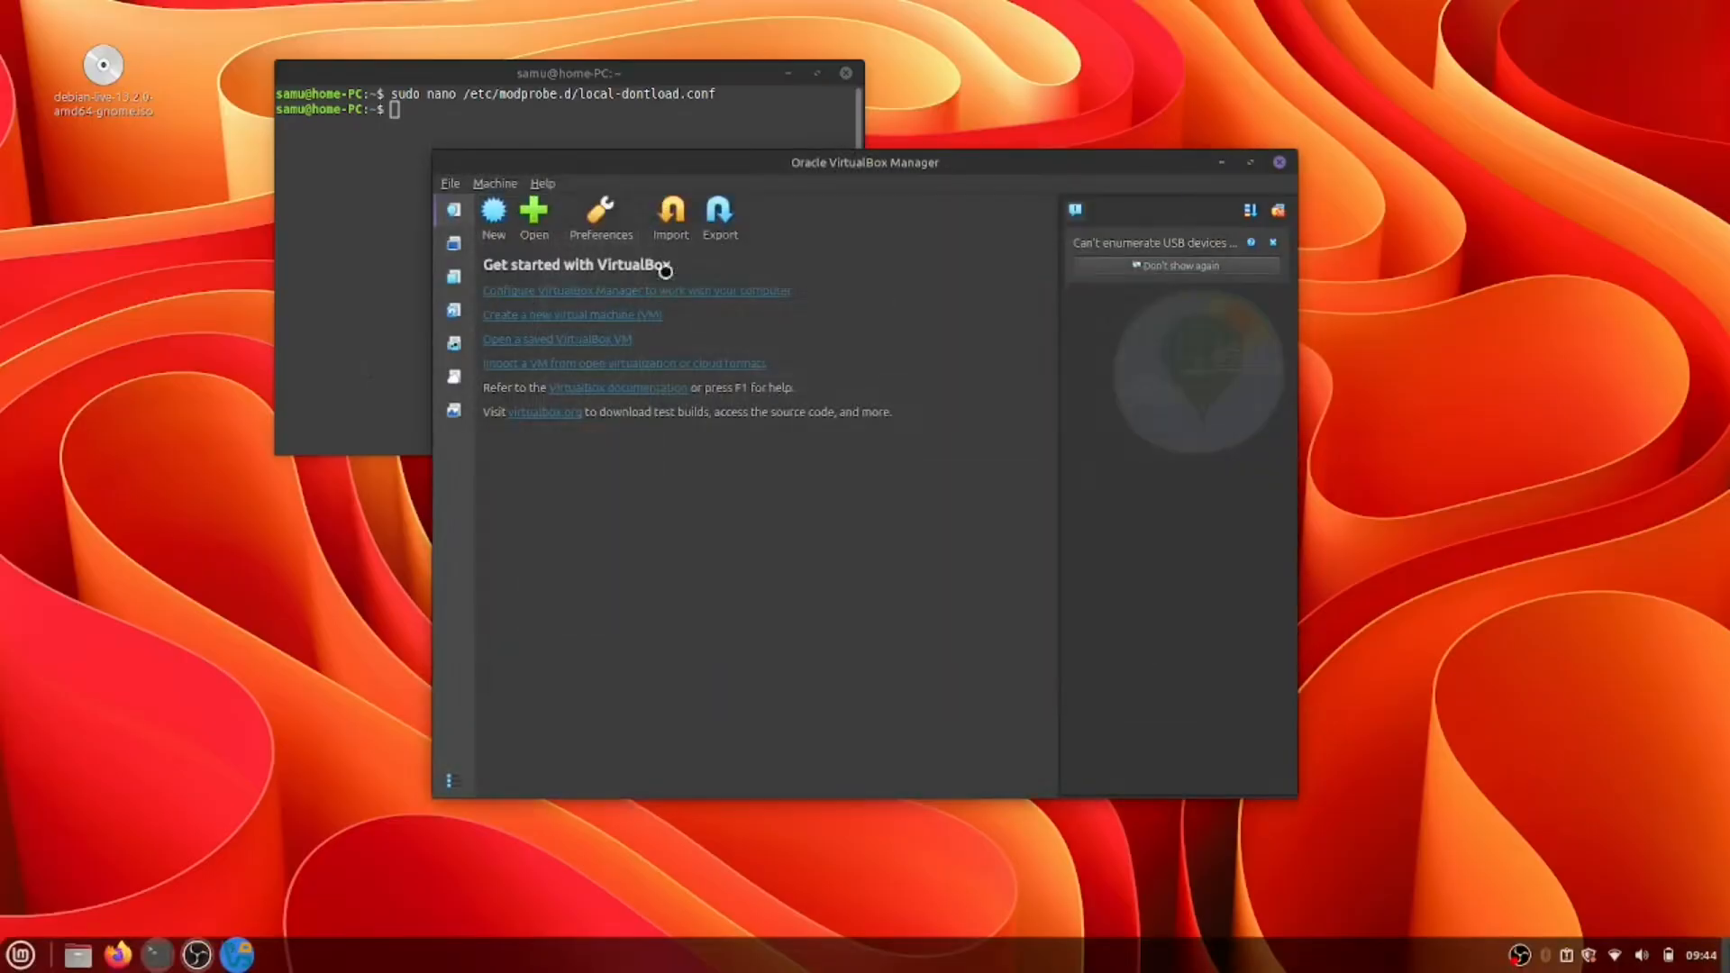
{"action": "left_click", "coordinate": [453, 243]}
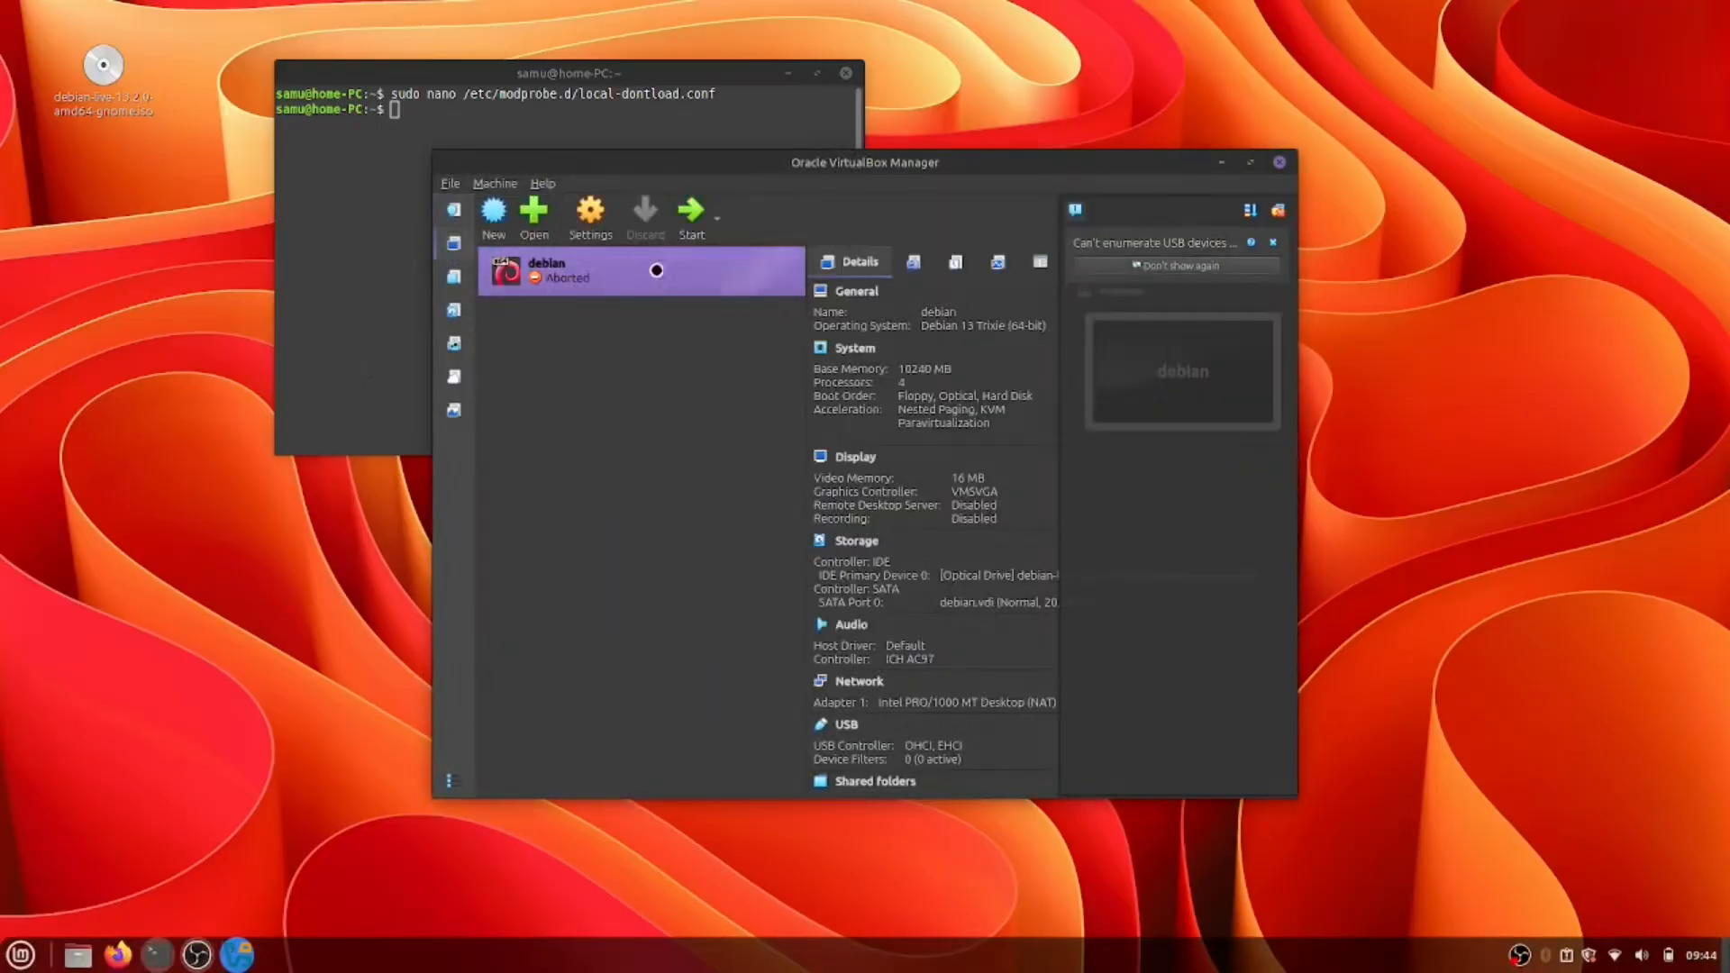
{"action": "left_click", "coordinate": [684, 217]}
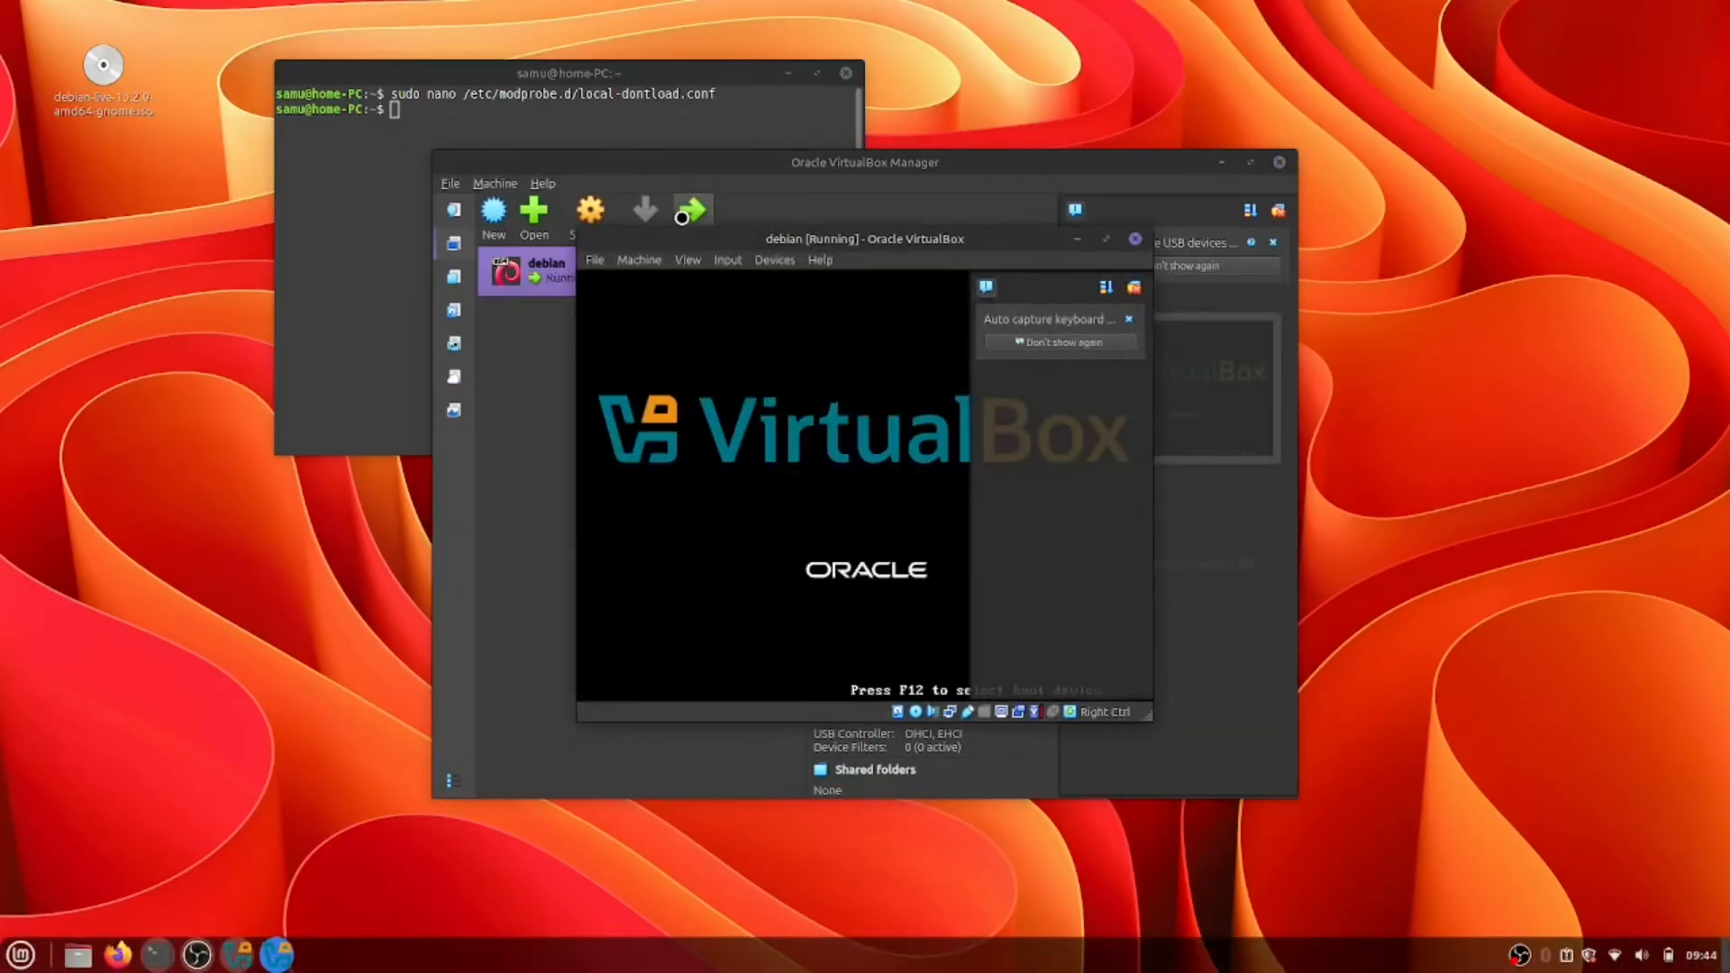
Step: Maximise the running debian machine's window and switch it to full-screen mode, suppressing the information message for future switches
{"action": "left_click", "coordinate": [1108, 239]}
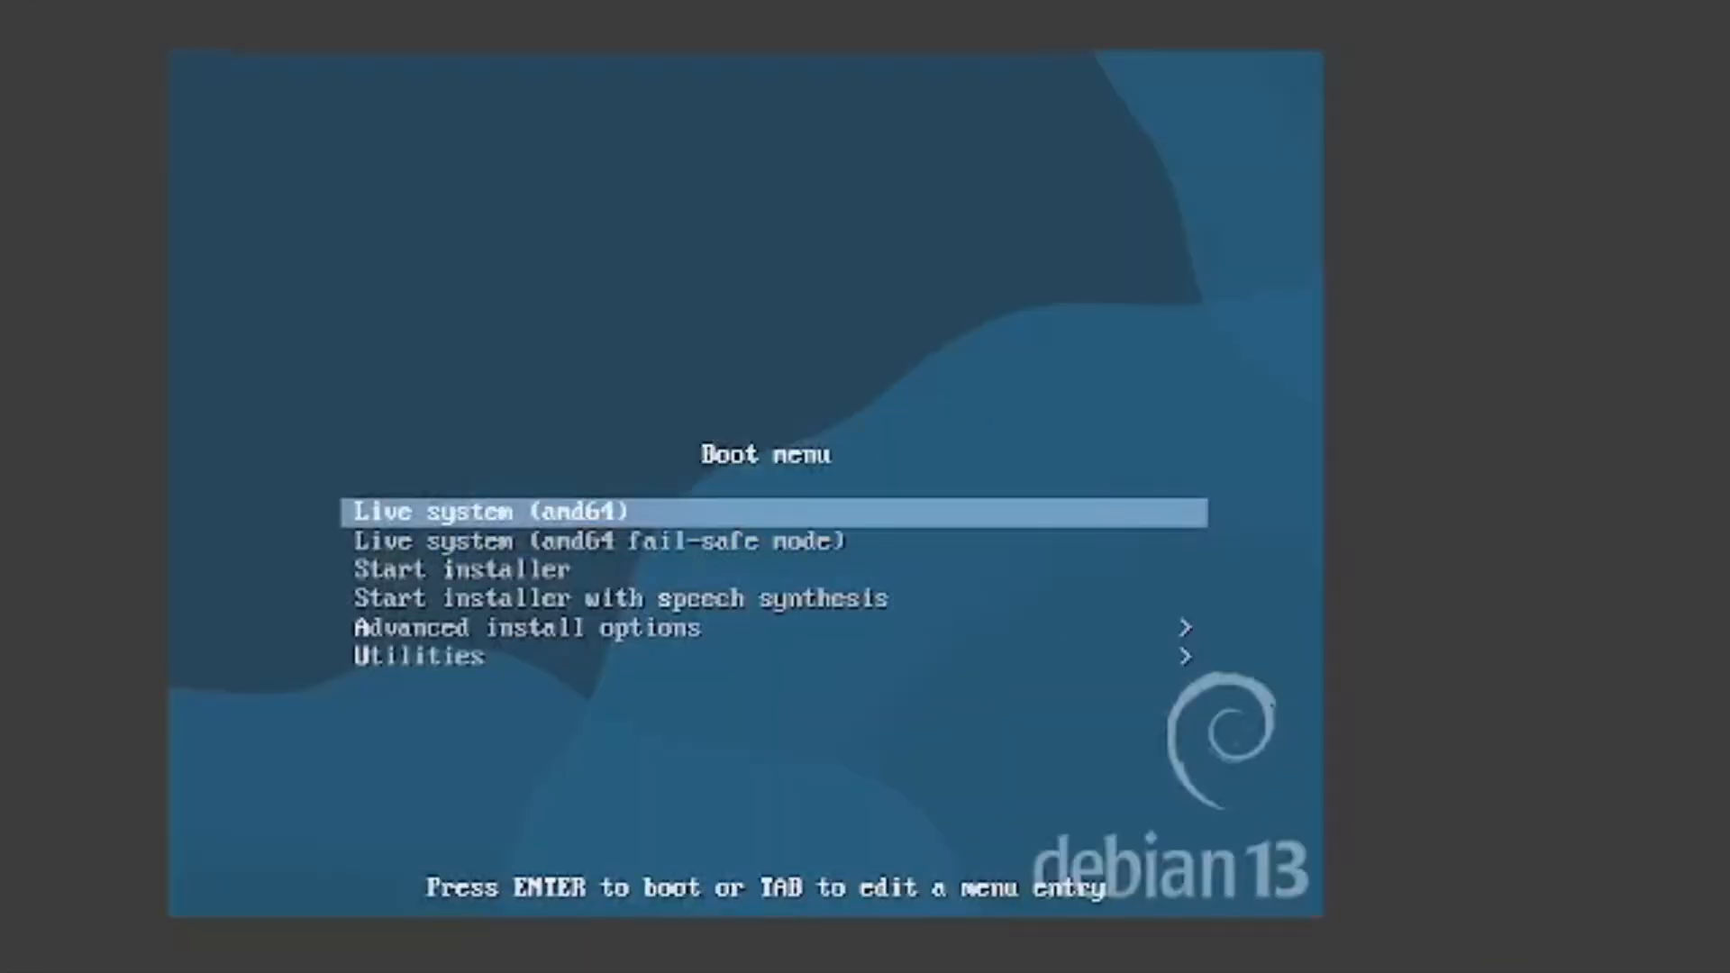
{"action": "key", "text": "Control_R+f"}
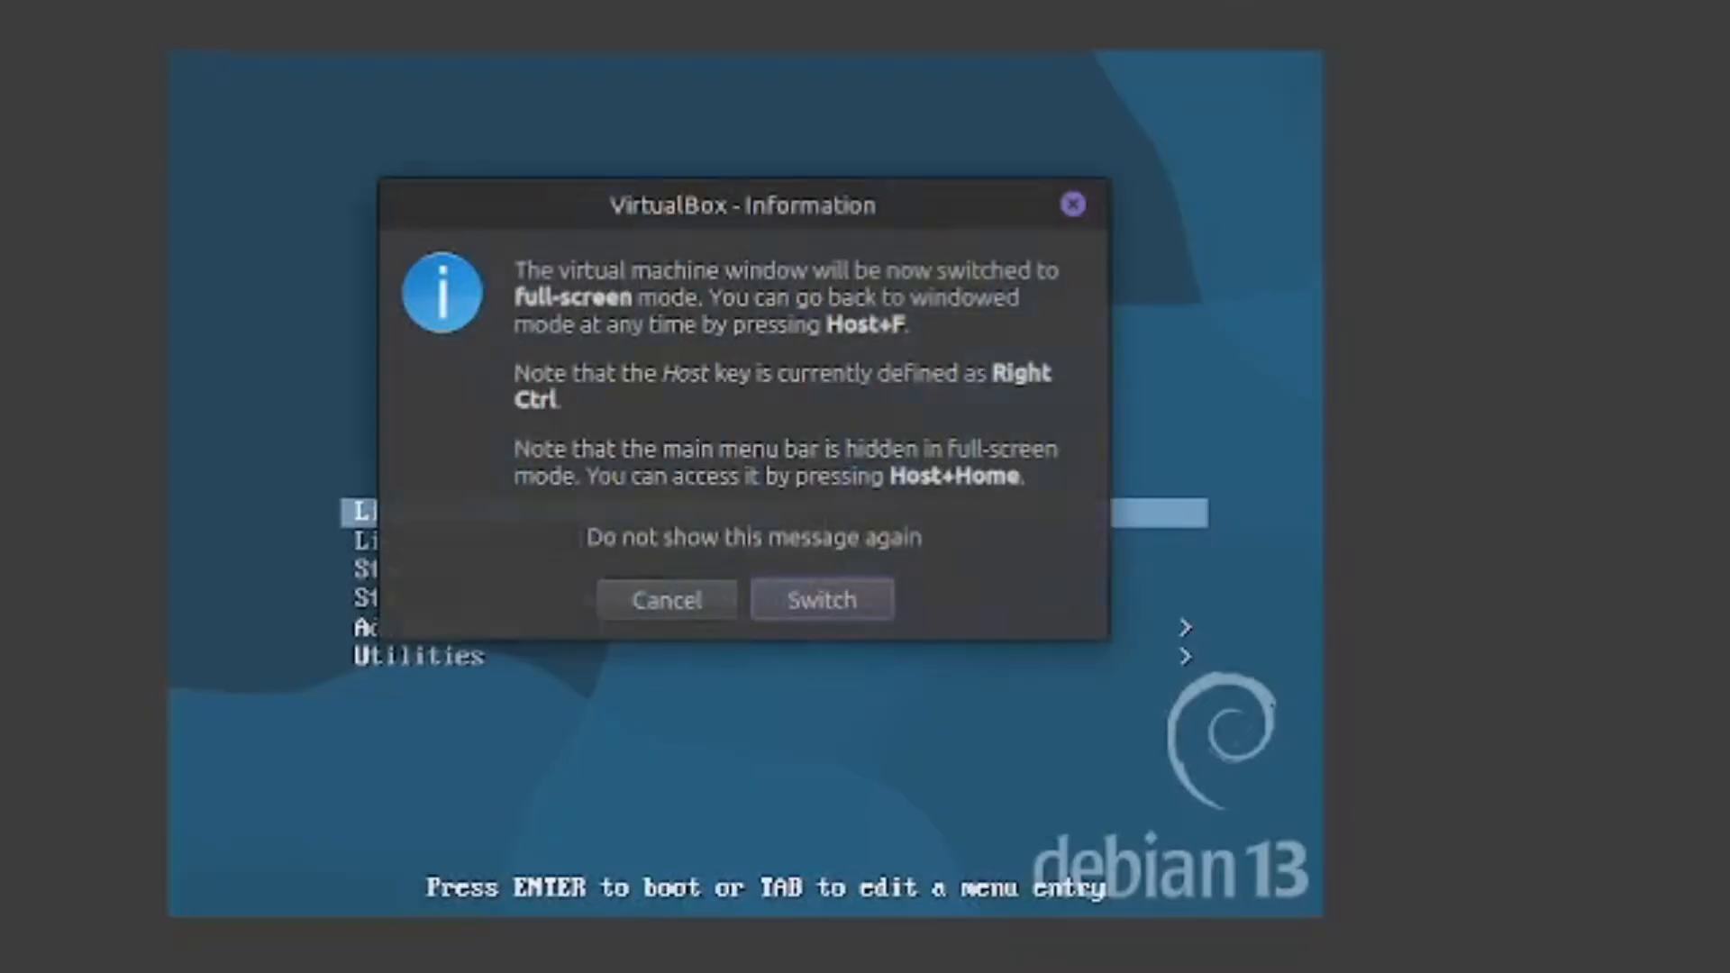
{"action": "left_click", "coordinate": [866, 537]}
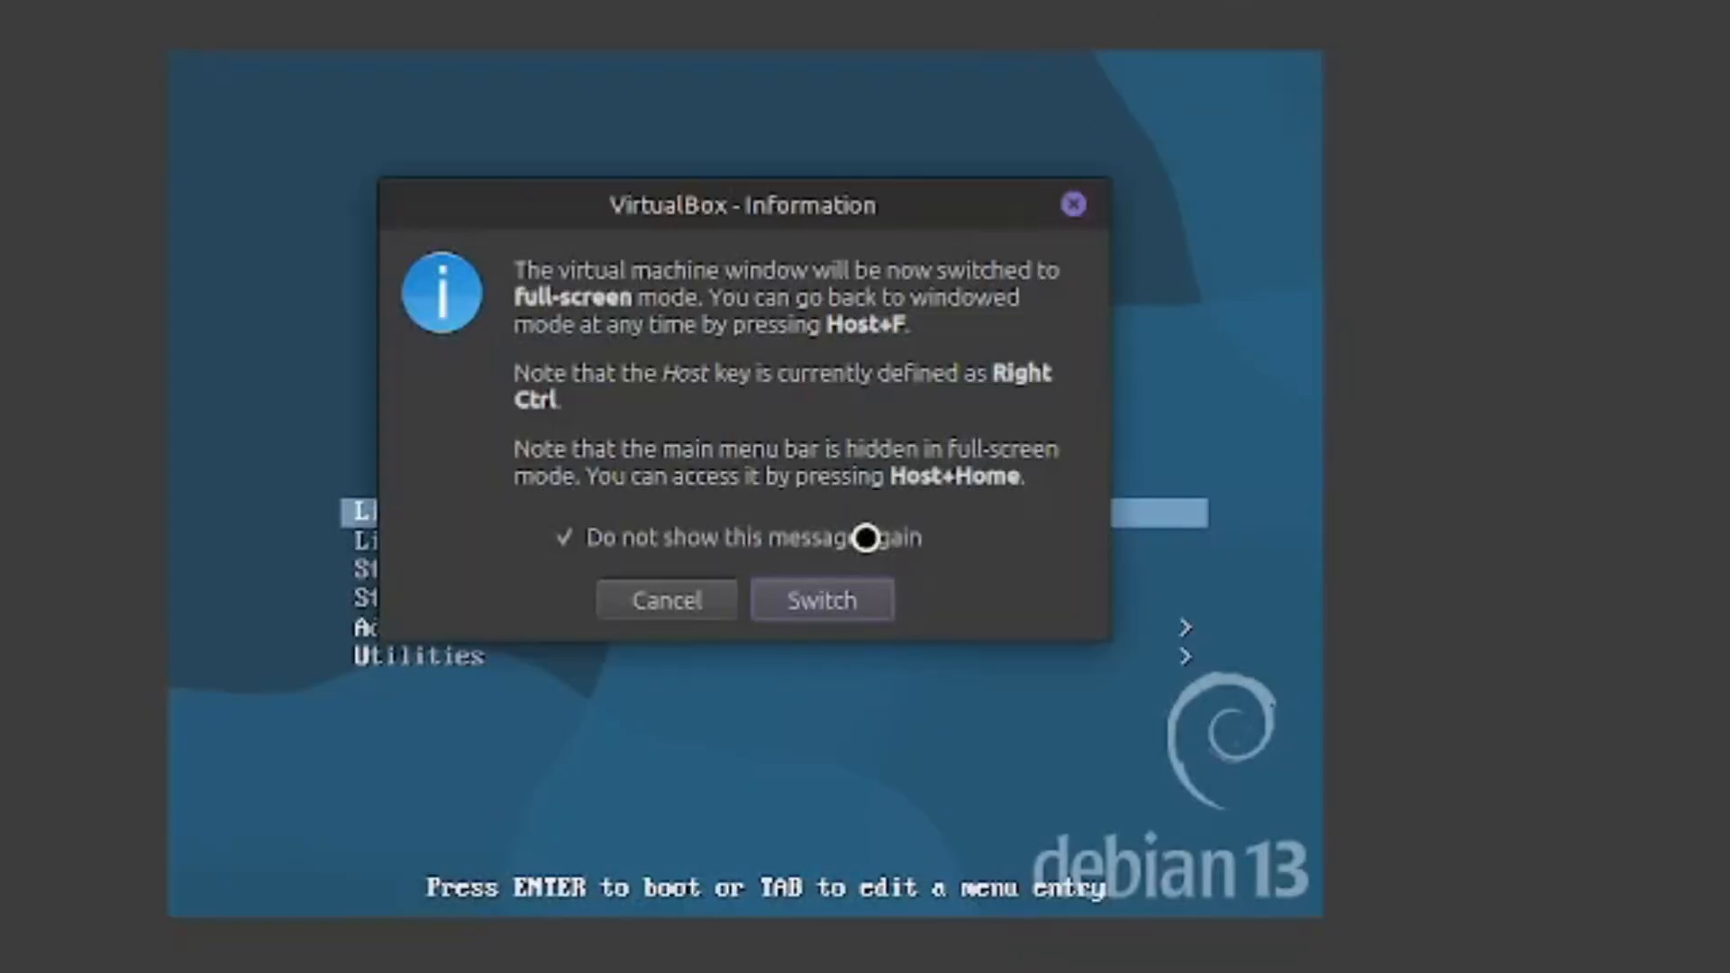
{"action": "left_click", "coordinate": [837, 604]}
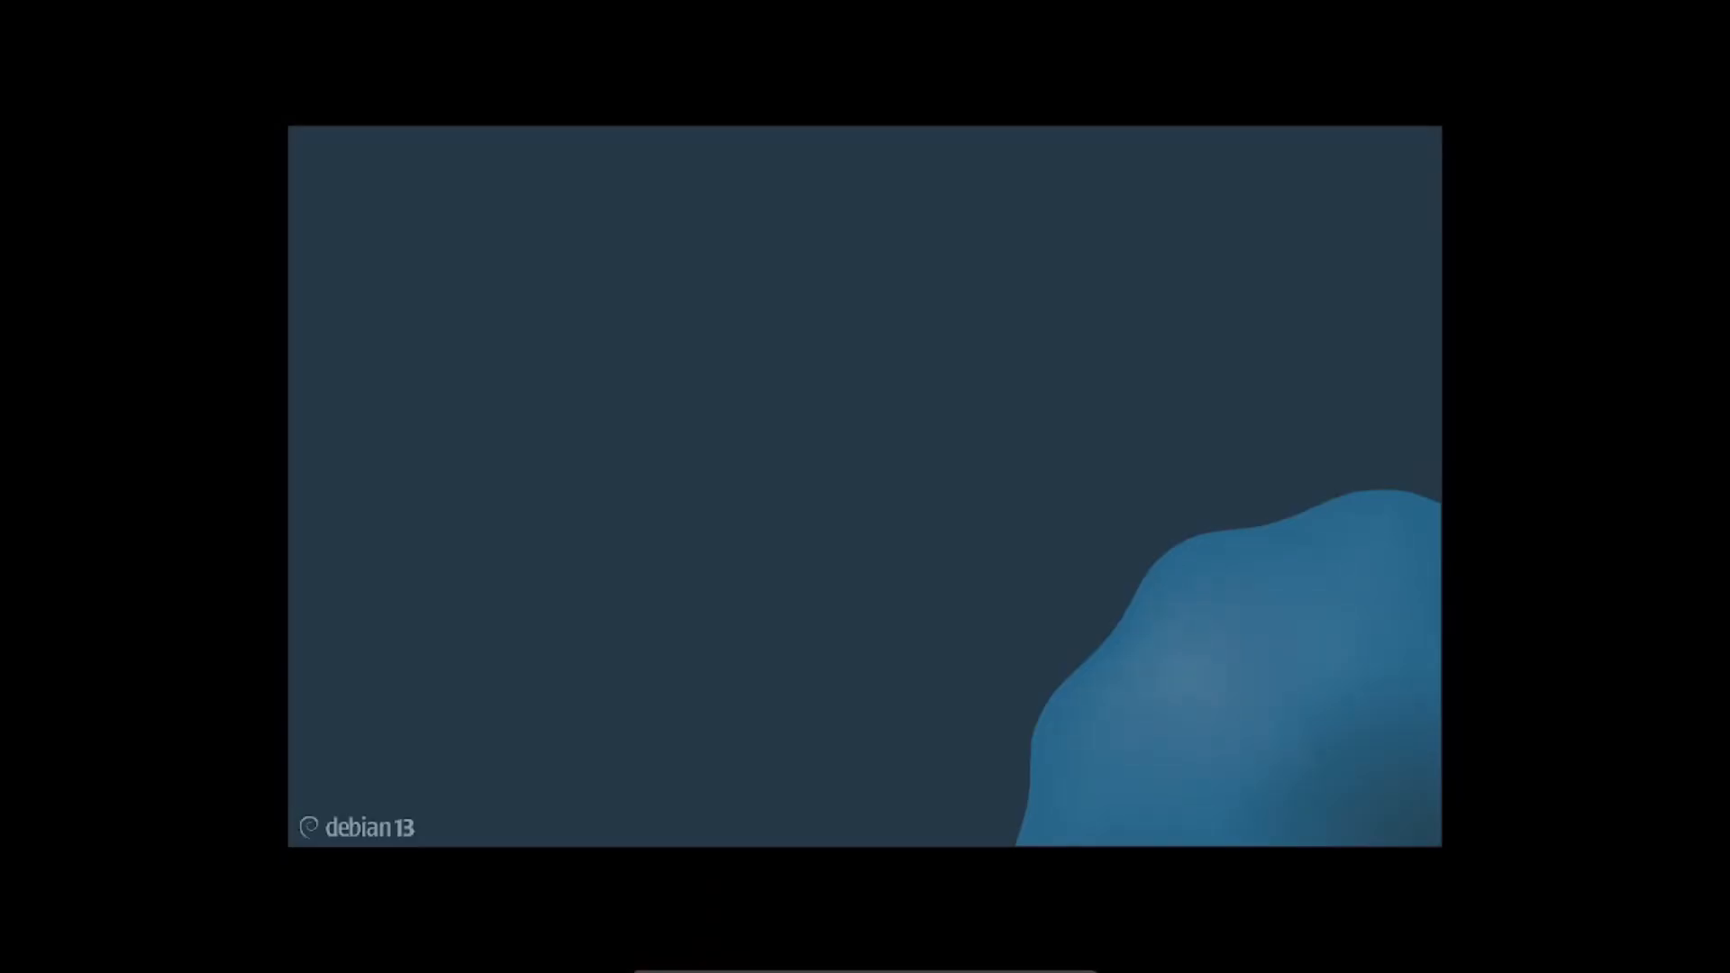
Step: Search the live system's applications for "in" and launch Install Debian
{"action": "type", "text": "in"}
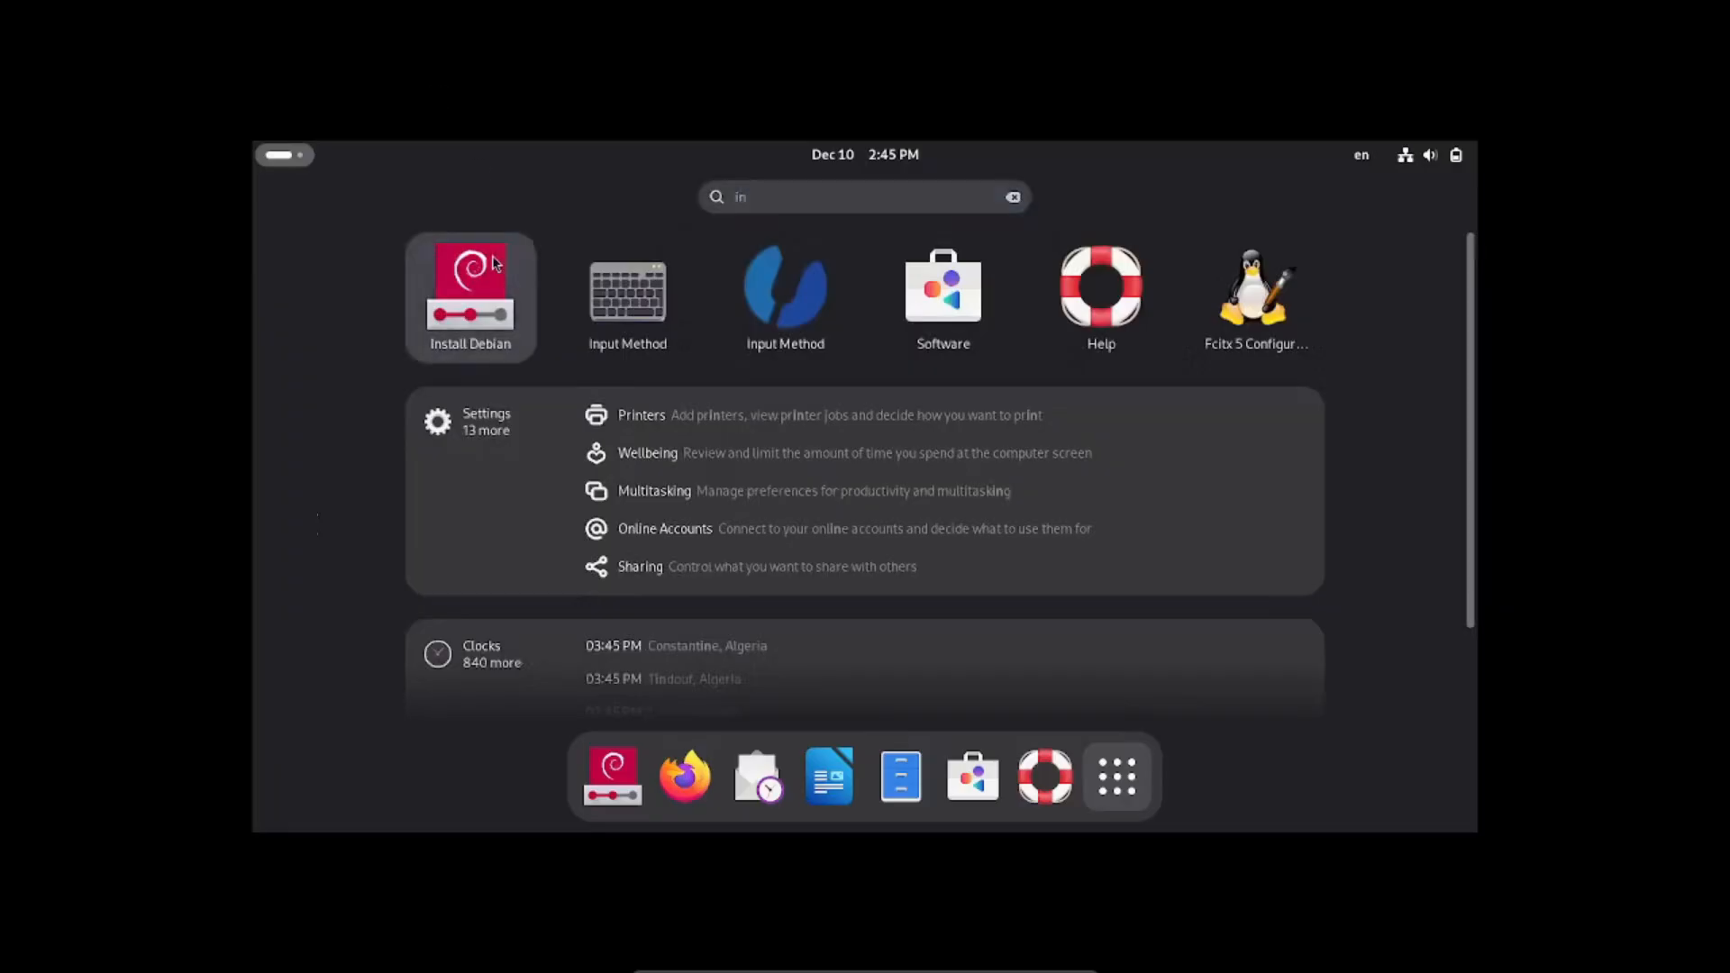
{"action": "left_click", "coordinate": [494, 263]}
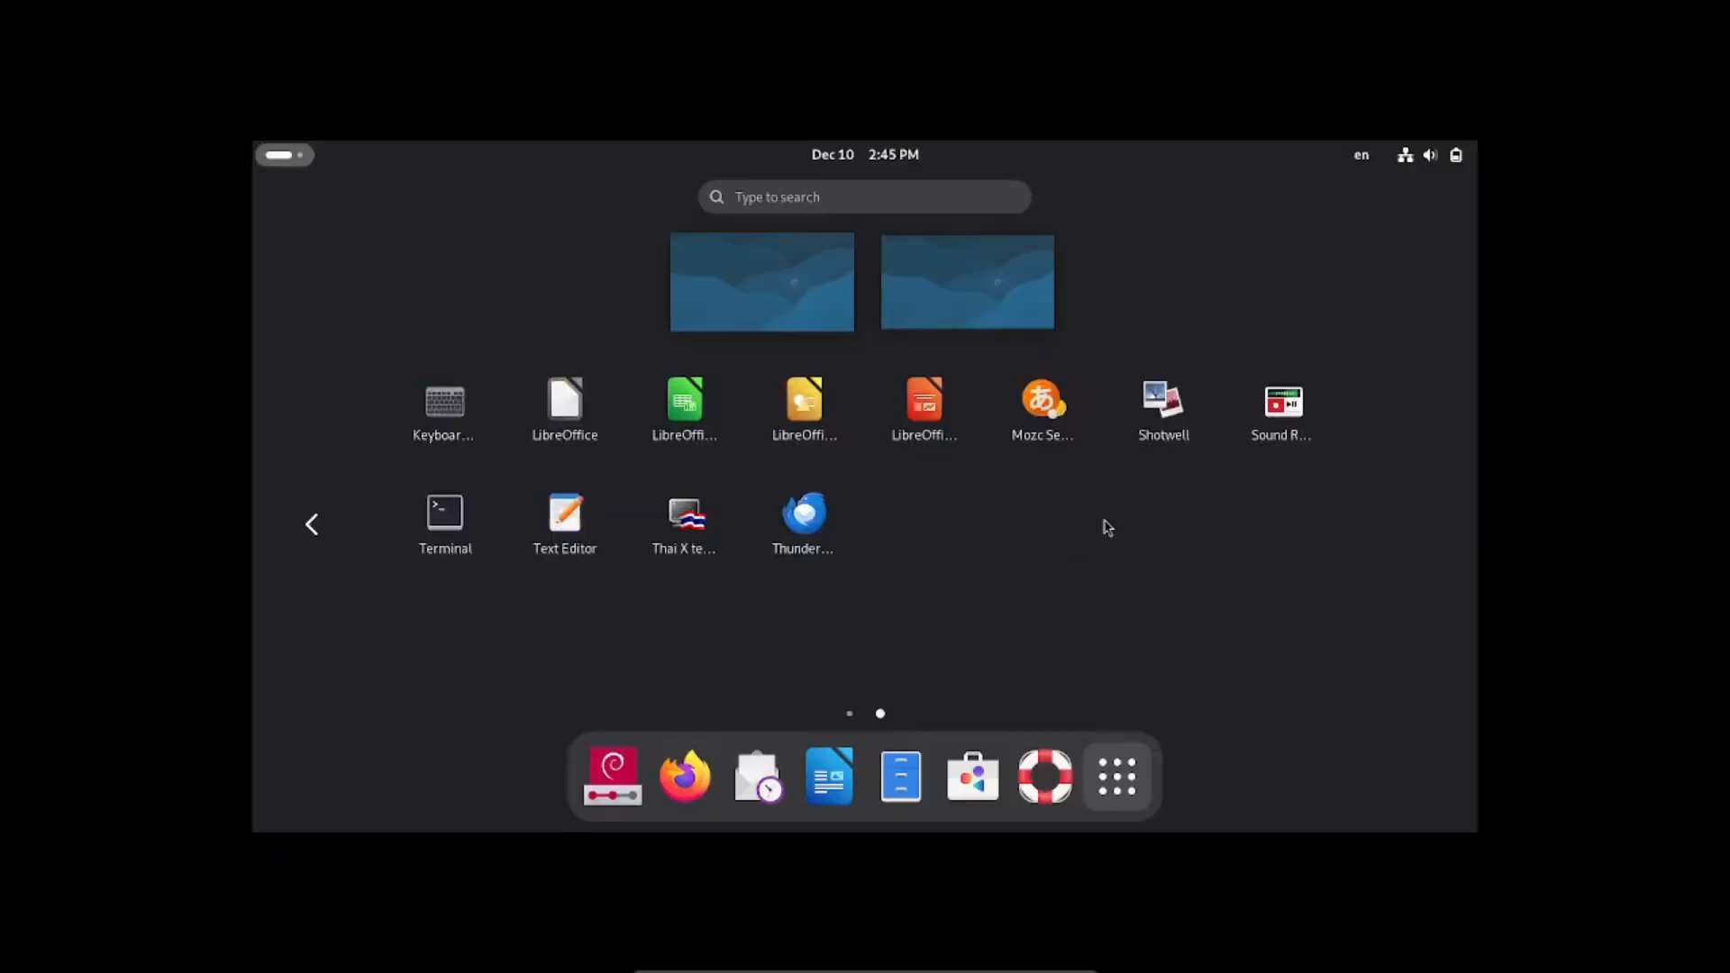
{"action": "type", "text": "in"}
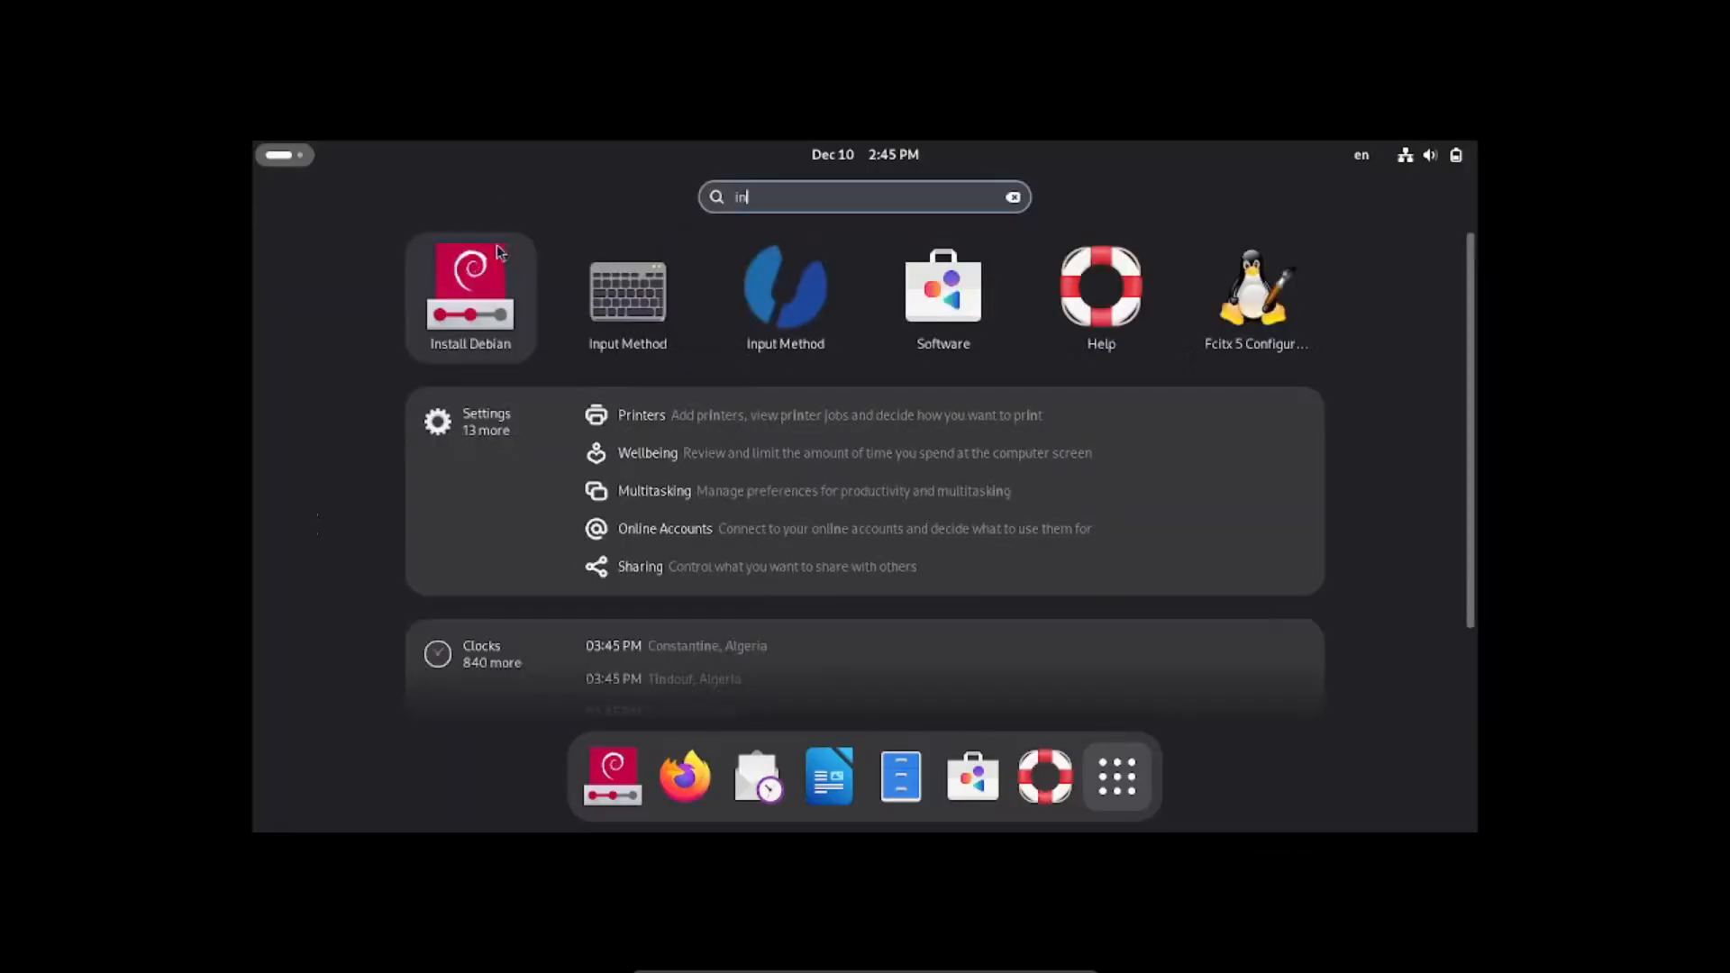
{"action": "left_click", "coordinate": [496, 251]}
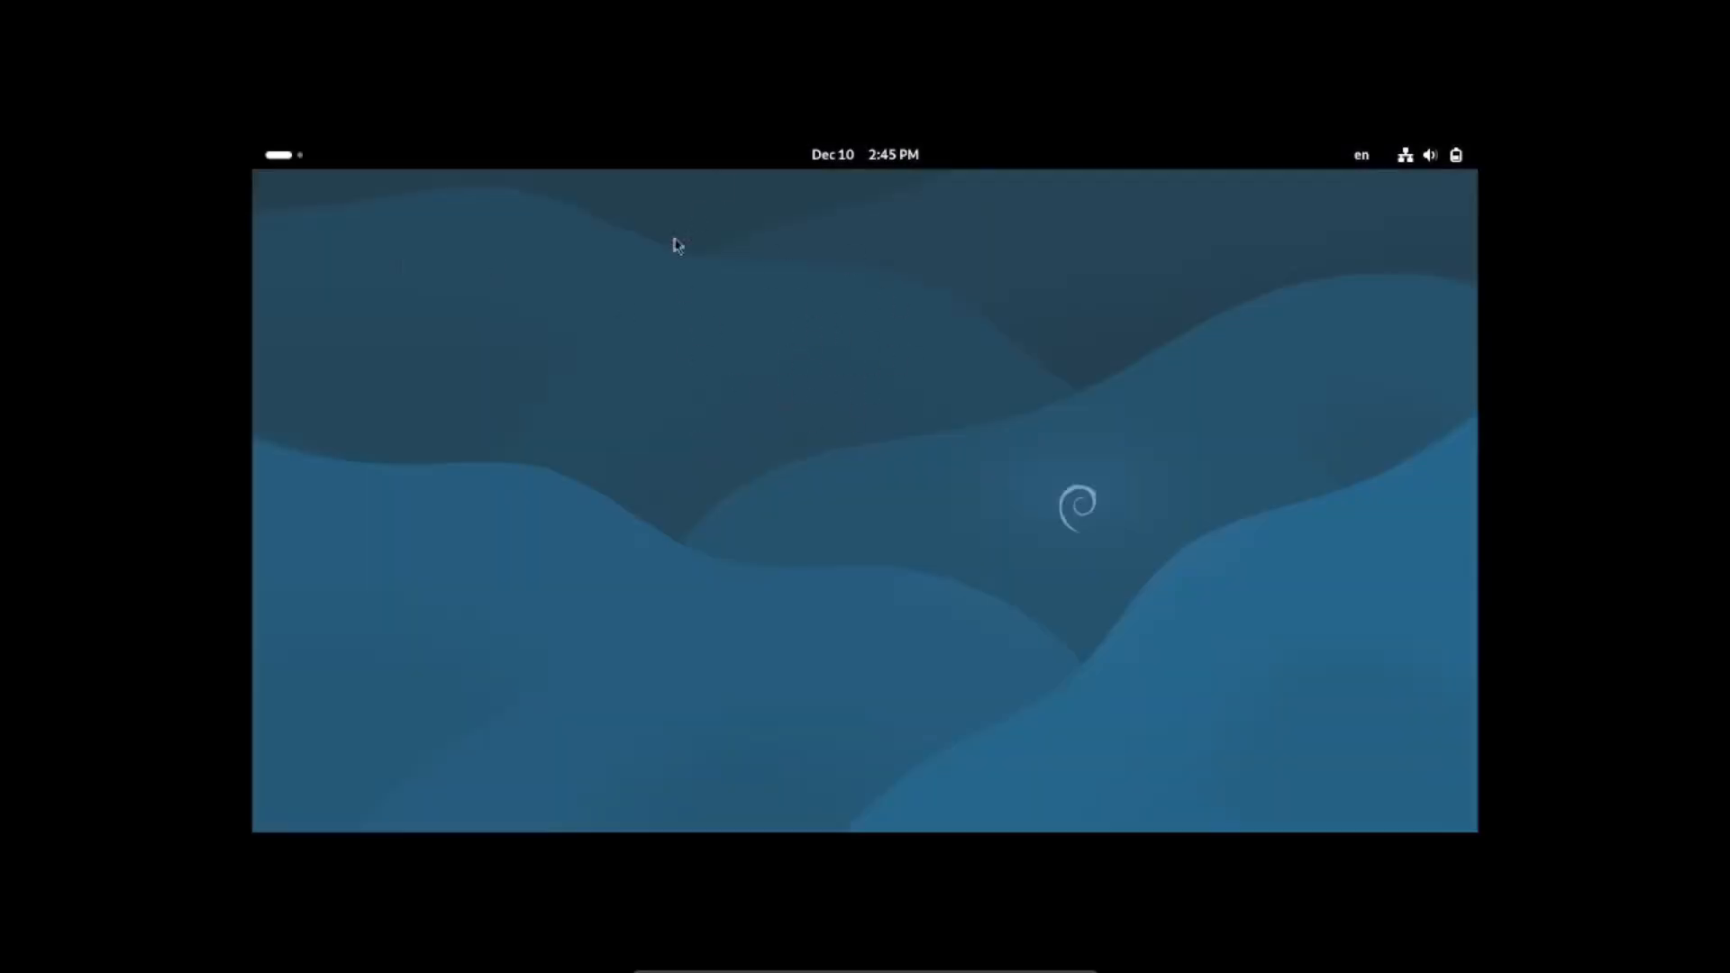
{"action": "key", "text": "super"}
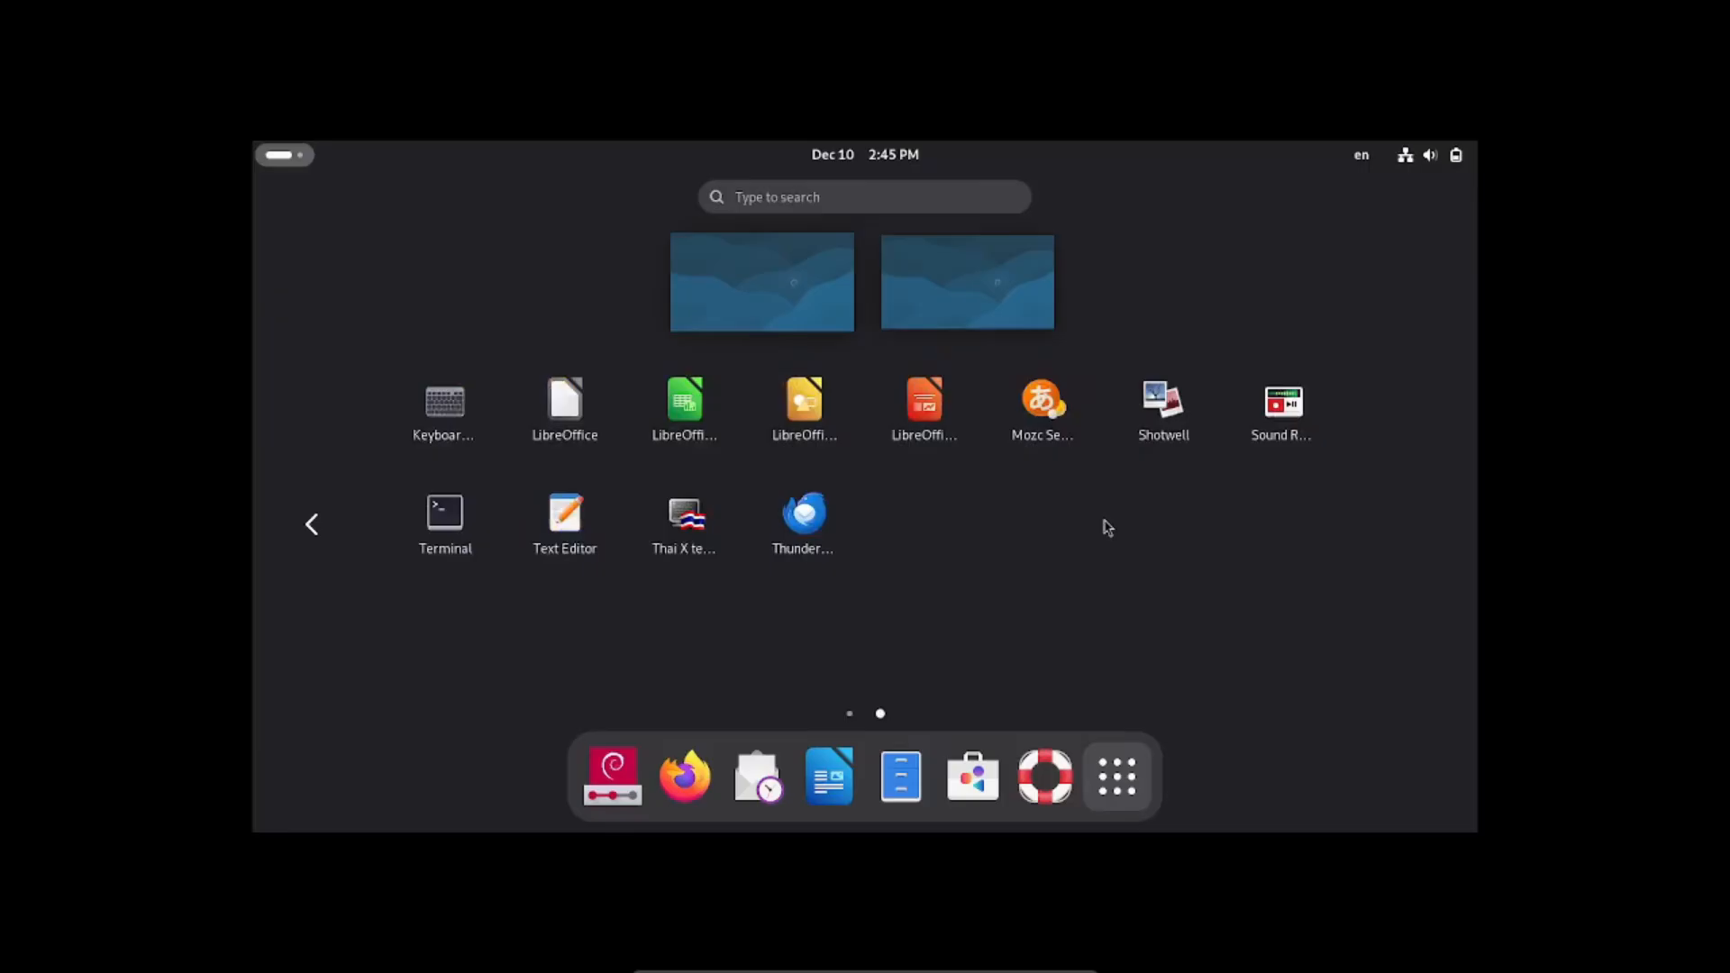
{"action": "type", "text": "n"}
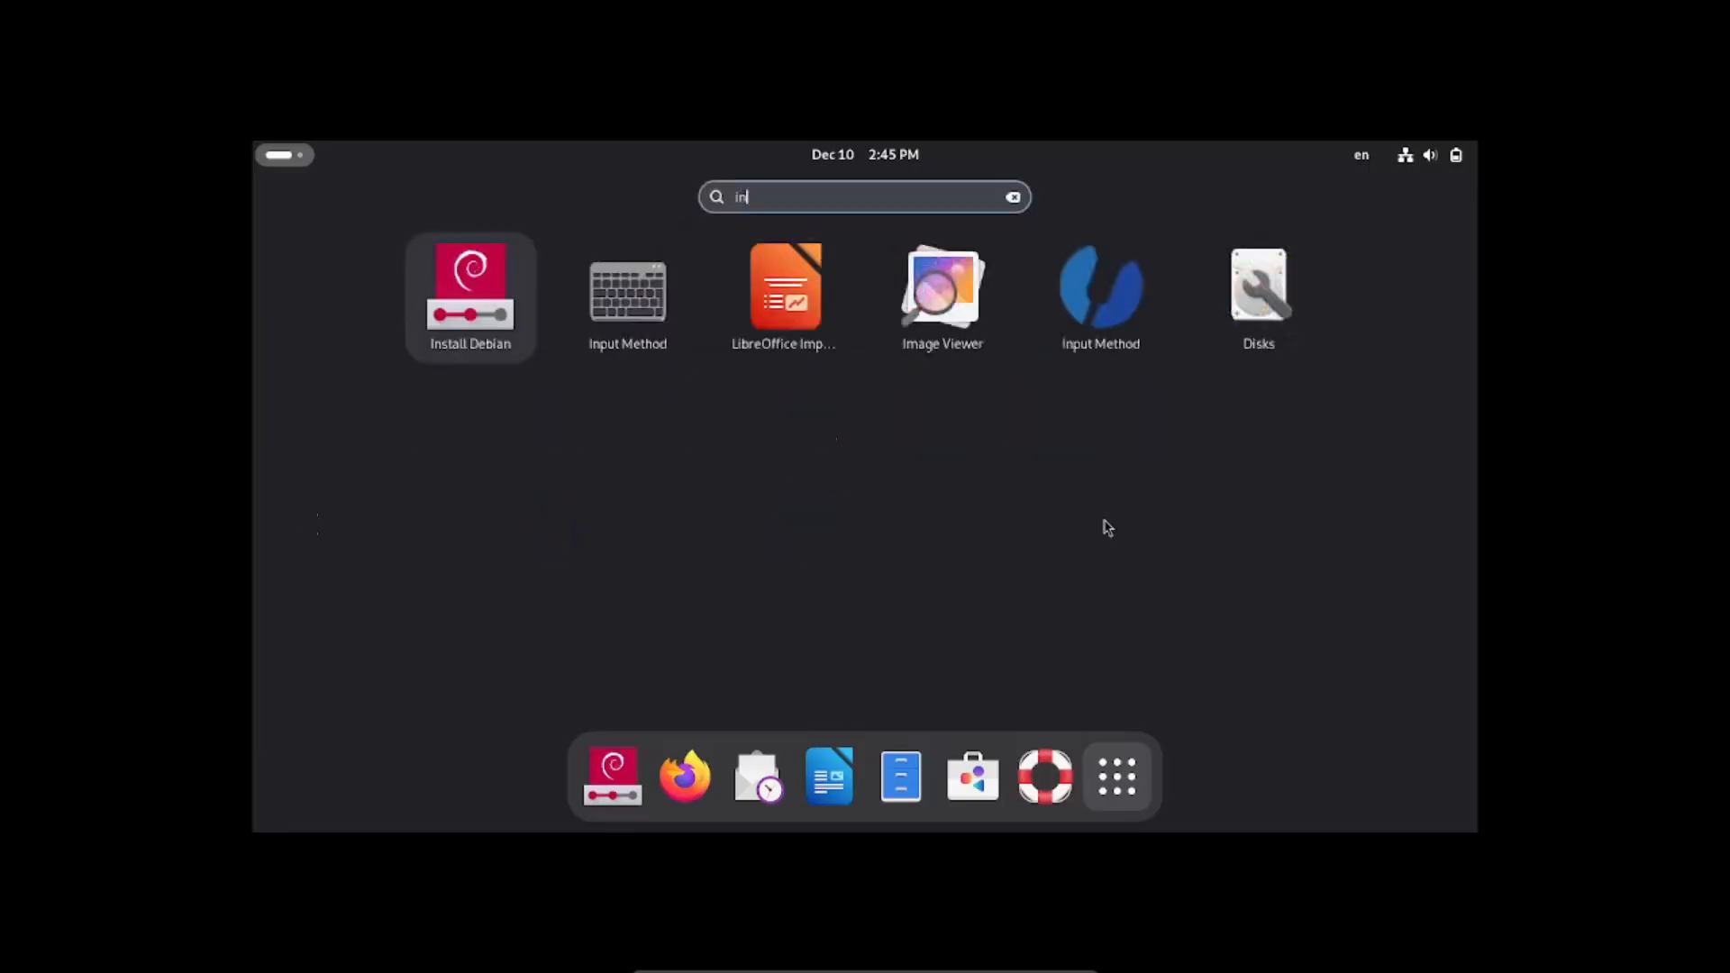
{"action": "left_click", "coordinate": [494, 263]}
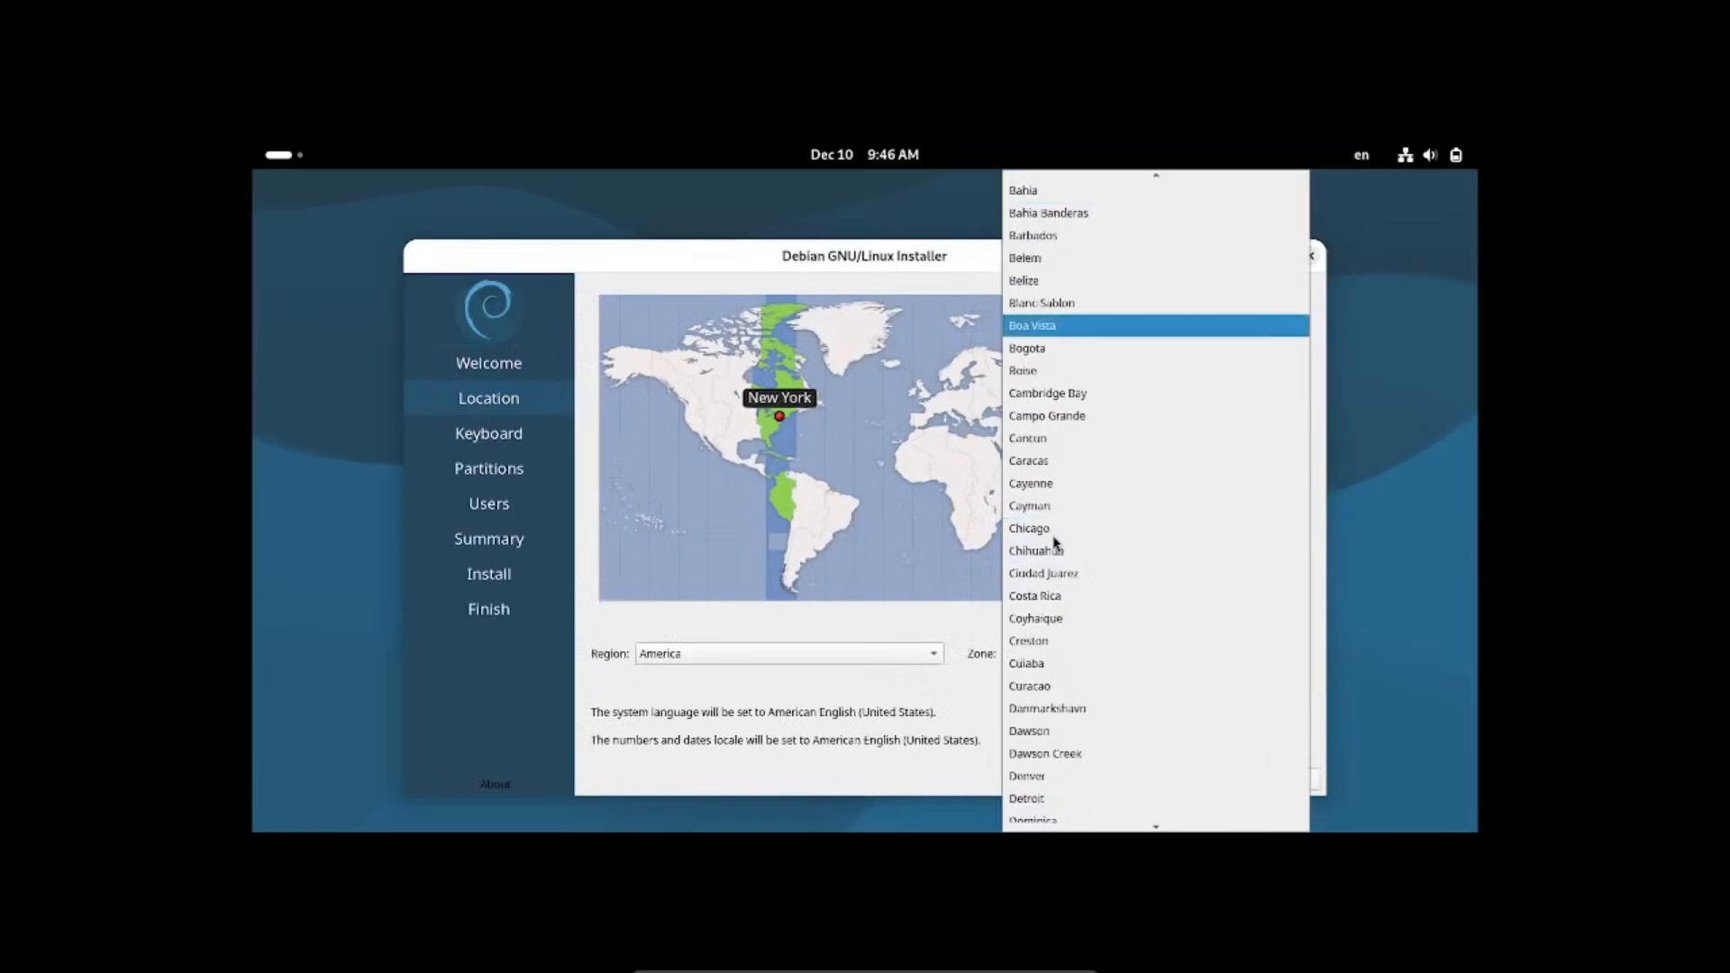
Step: Set the installer's time zone to Bogota and the numbers and dates locale to en_US.UTF-8, and continue to the keyboard settings
{"action": "key", "text": "Down"}
{"action": "key", "text": "Return"}
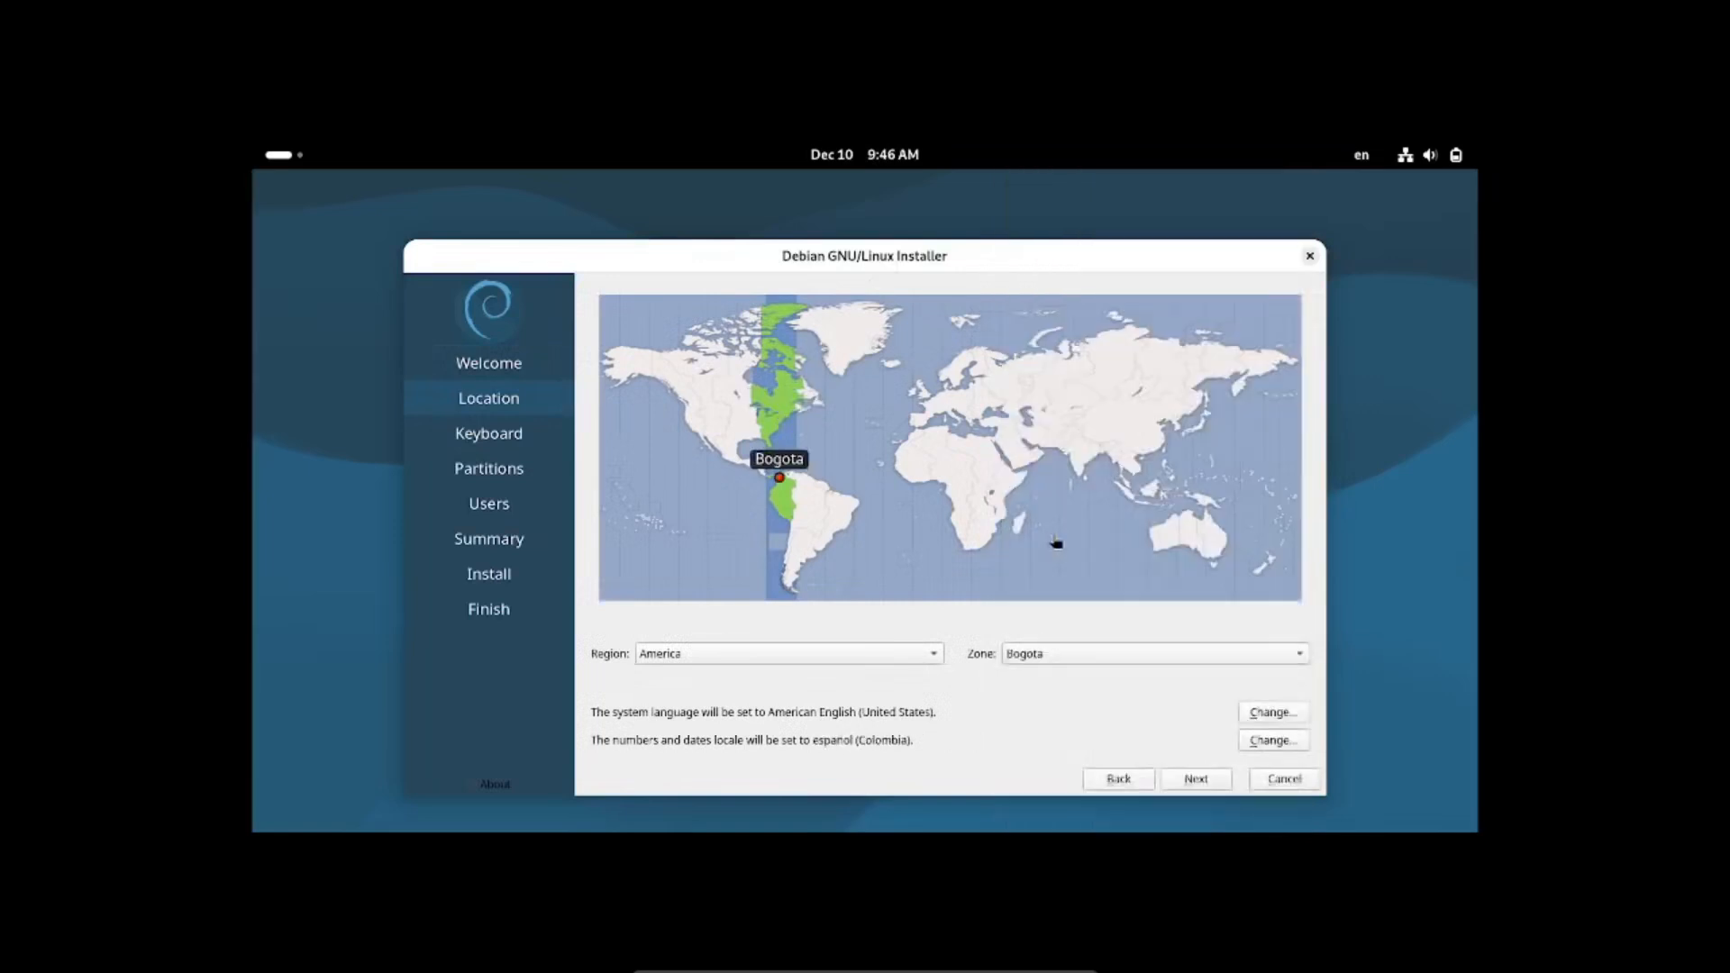
{"action": "left_click", "coordinate": [1272, 743]}
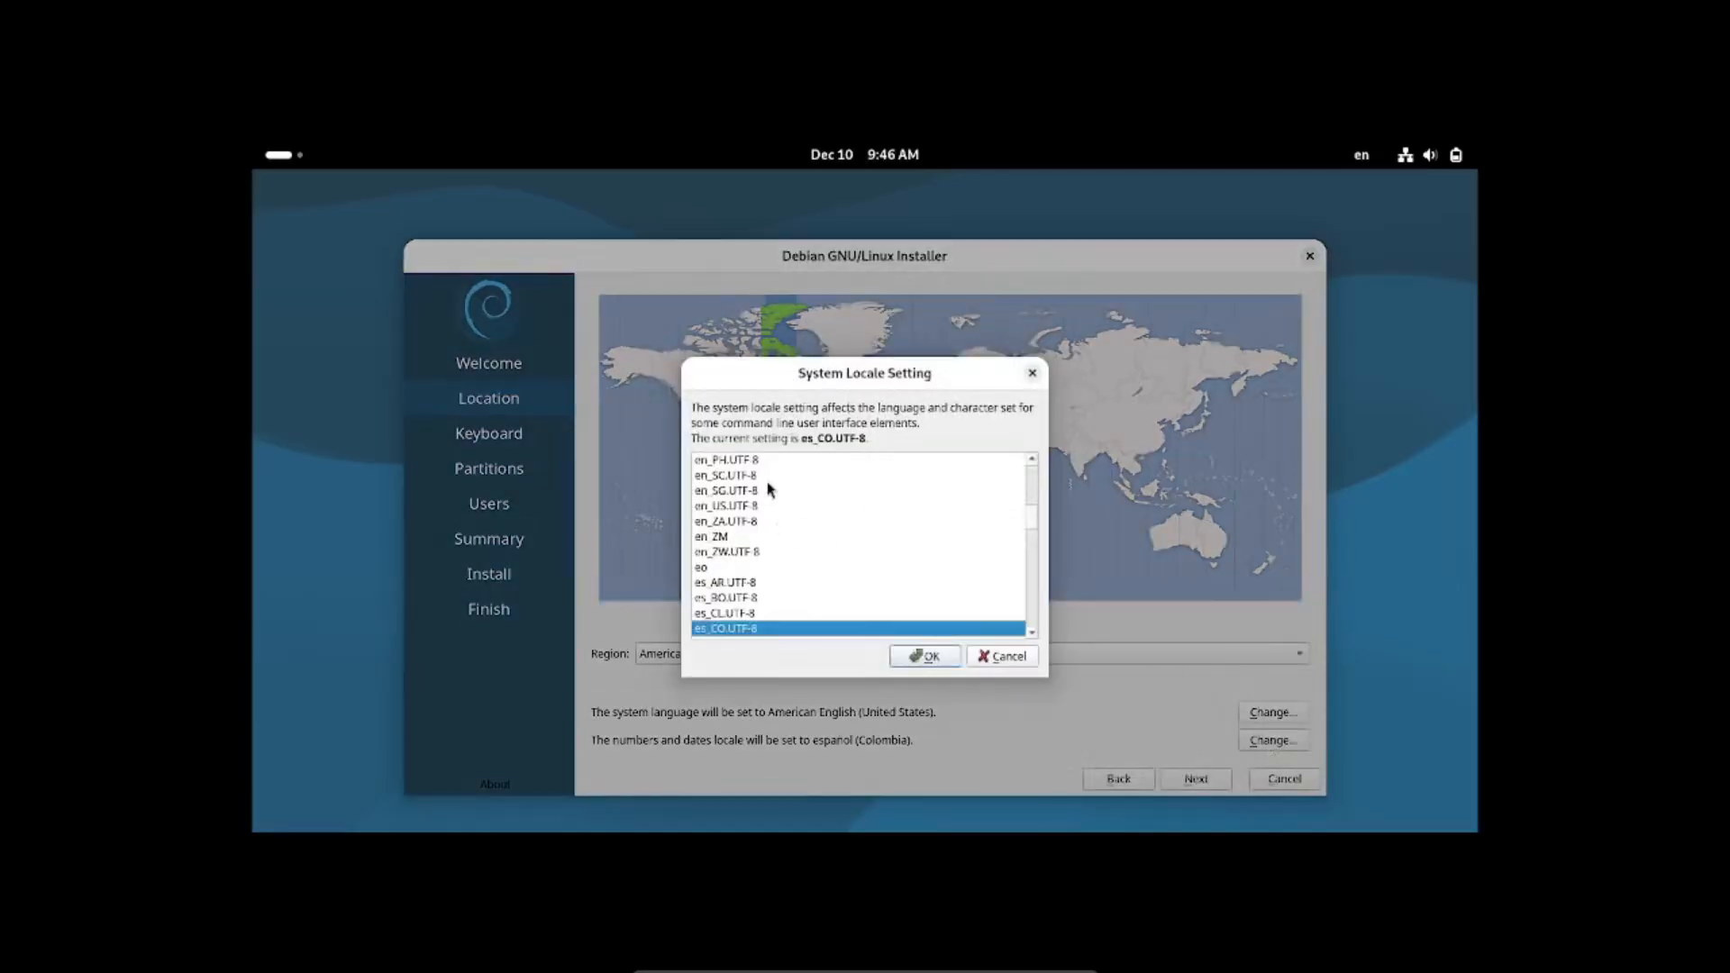
{"action": "left_click", "coordinate": [748, 508]}
{"action": "left_click", "coordinate": [938, 662]}
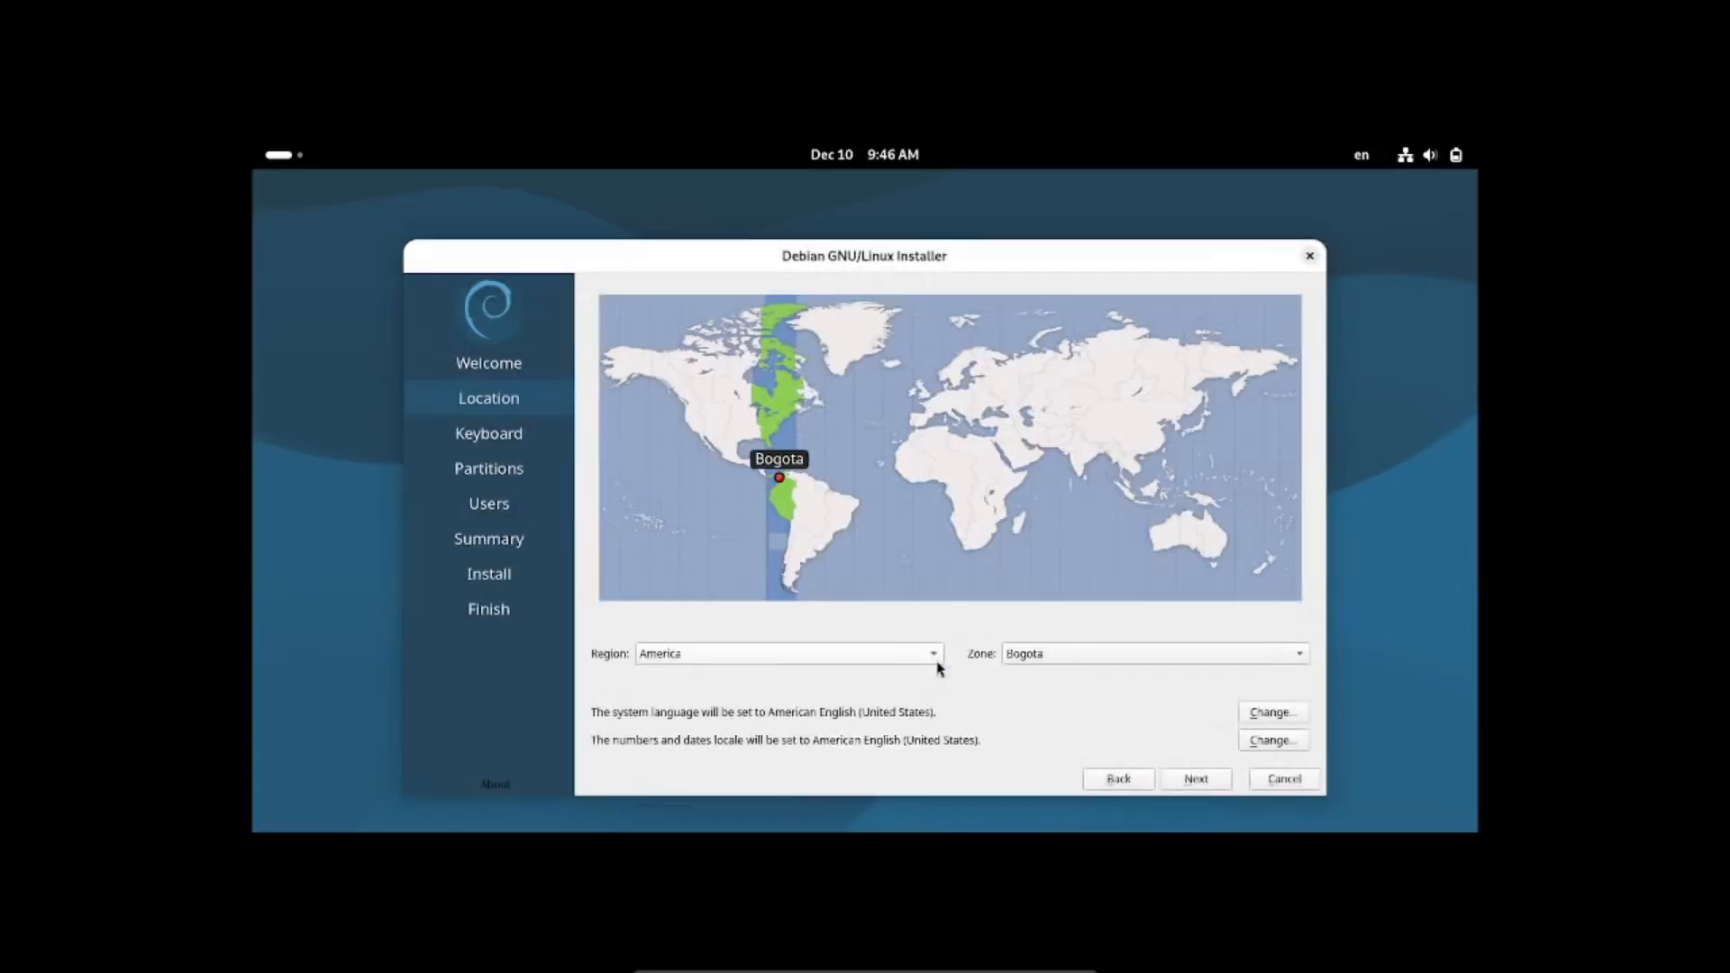
{"action": "left_click", "coordinate": [1204, 783]}
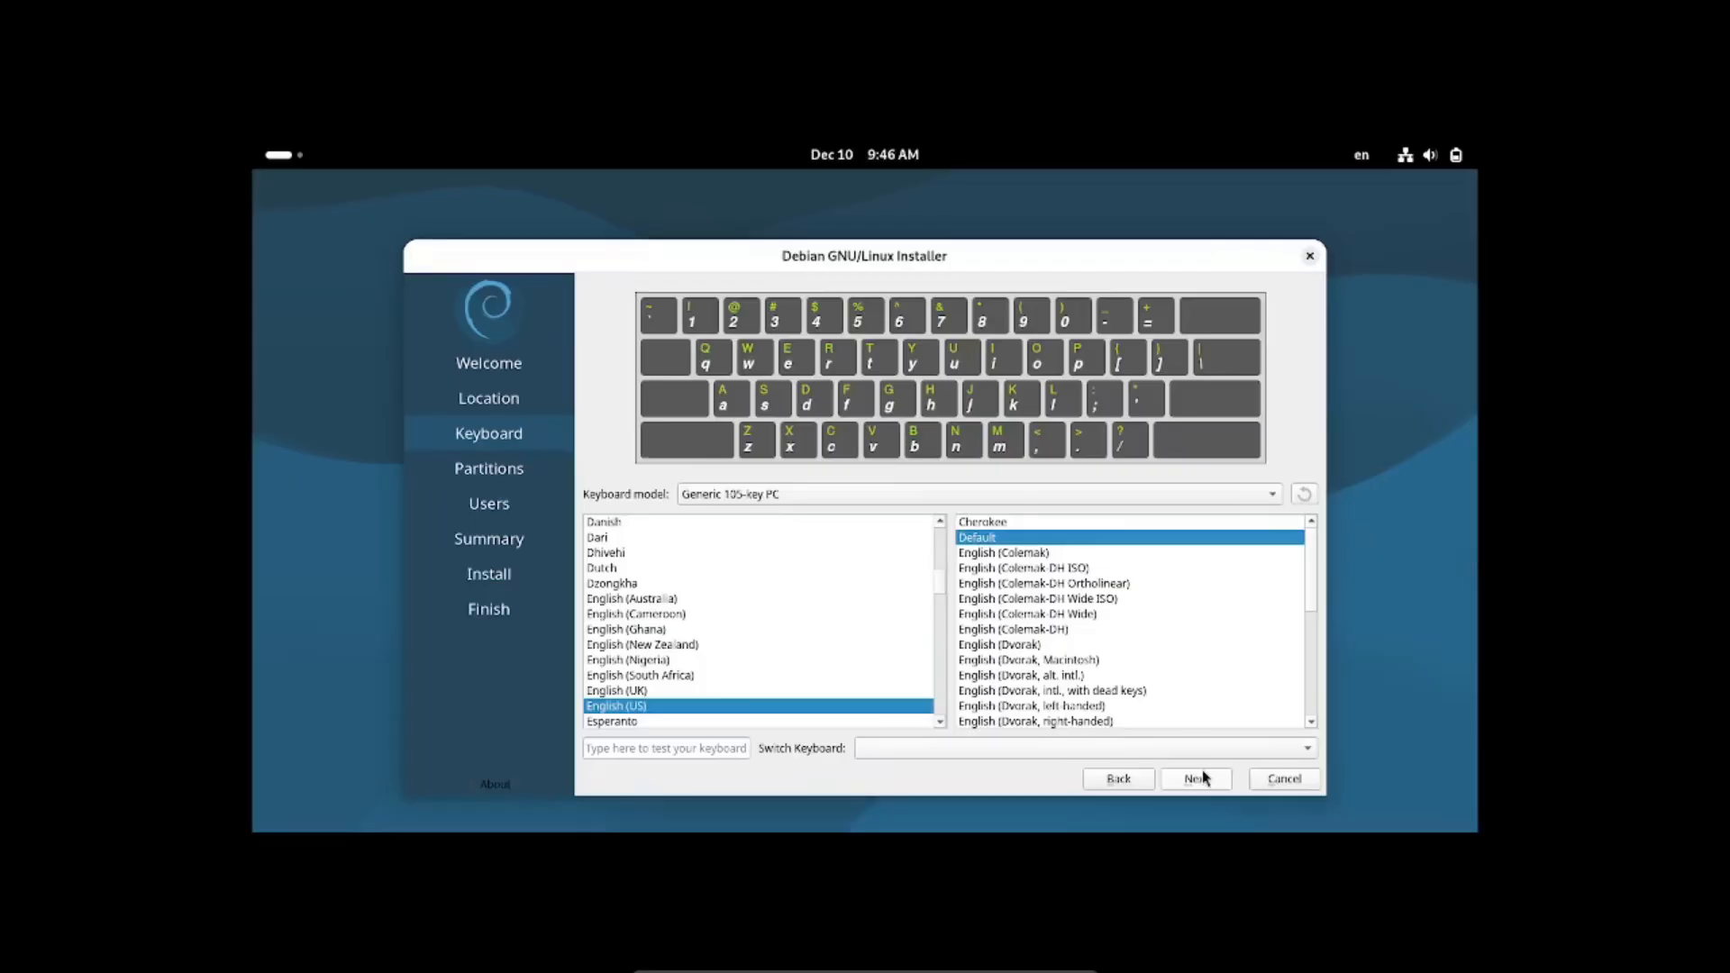
Step: Accept the default English (US) keyboard layout and choose Erase disk as the partitioning method for the VBOX HARDDISK
{"action": "left_click", "coordinate": [1185, 781]}
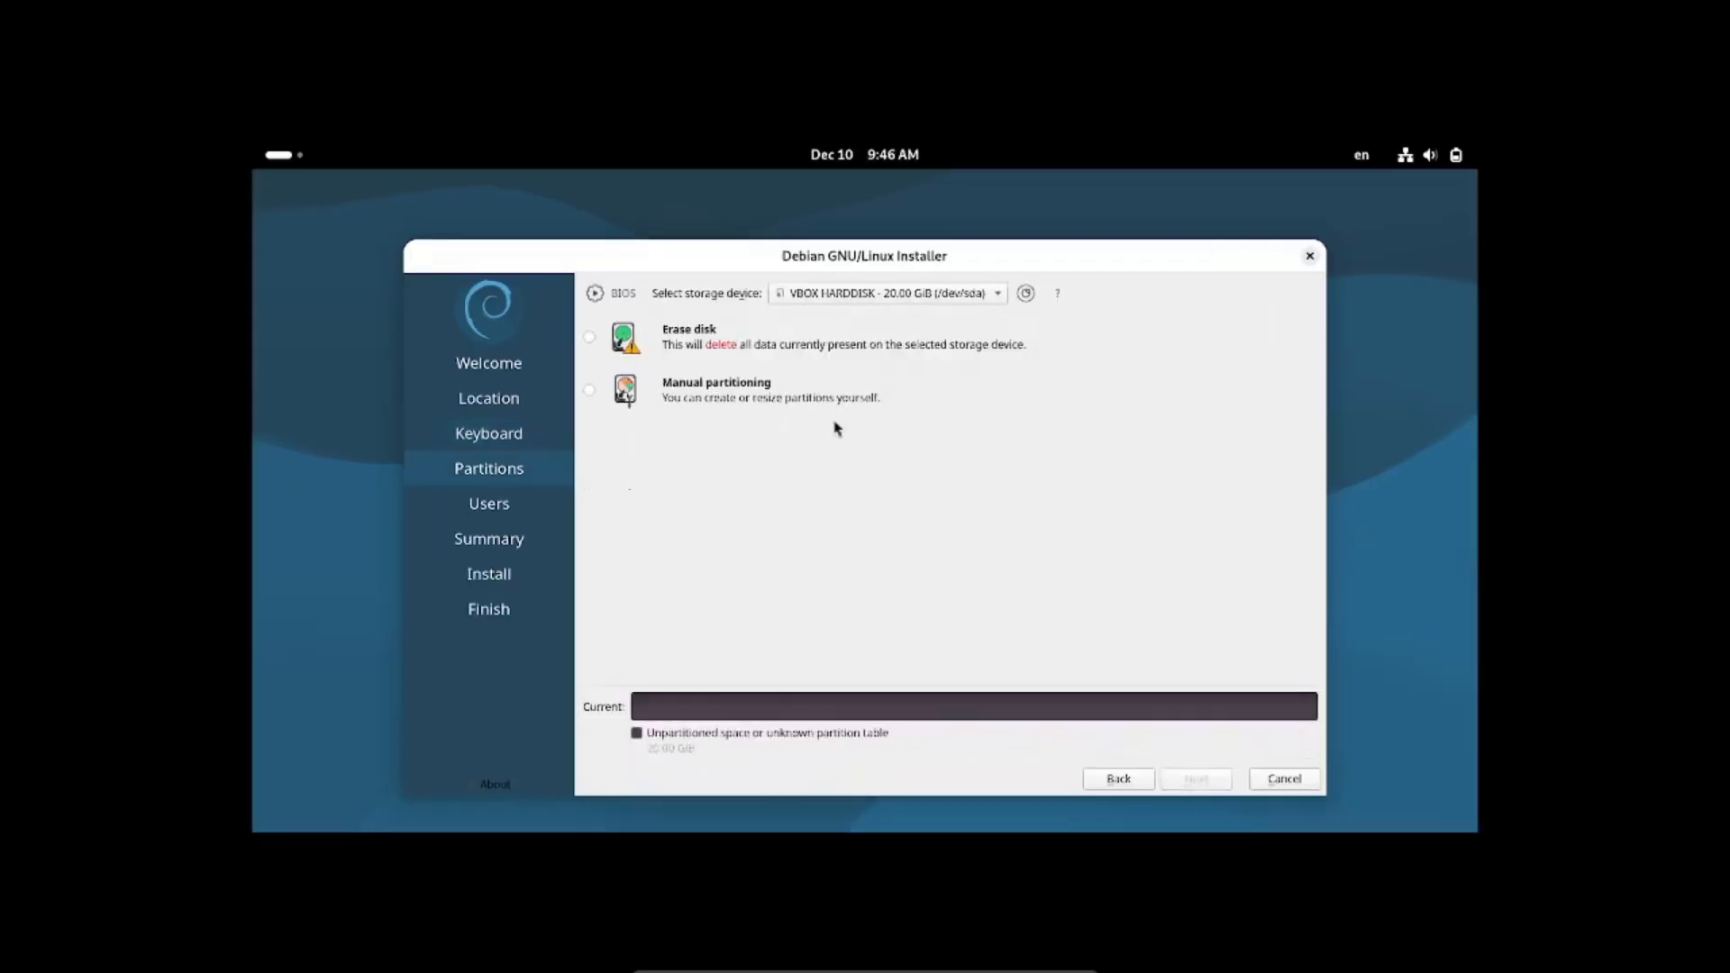
{"action": "left_click", "coordinate": [590, 337]}
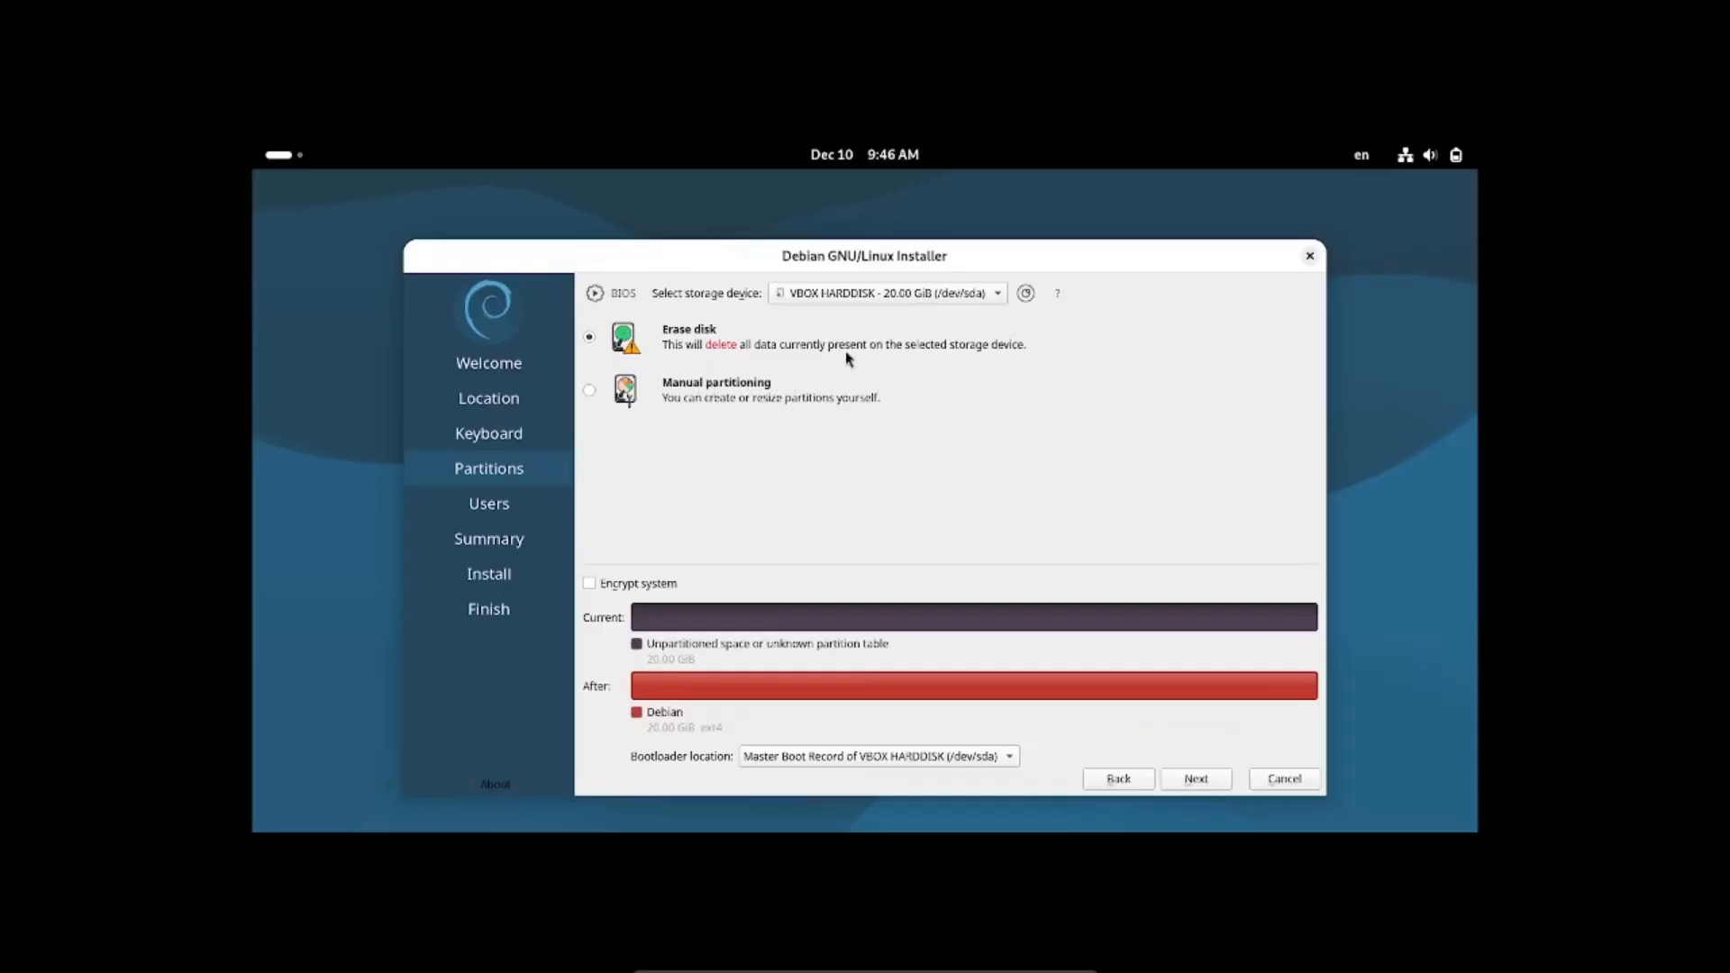
{"action": "left_click", "coordinate": [1196, 780]}
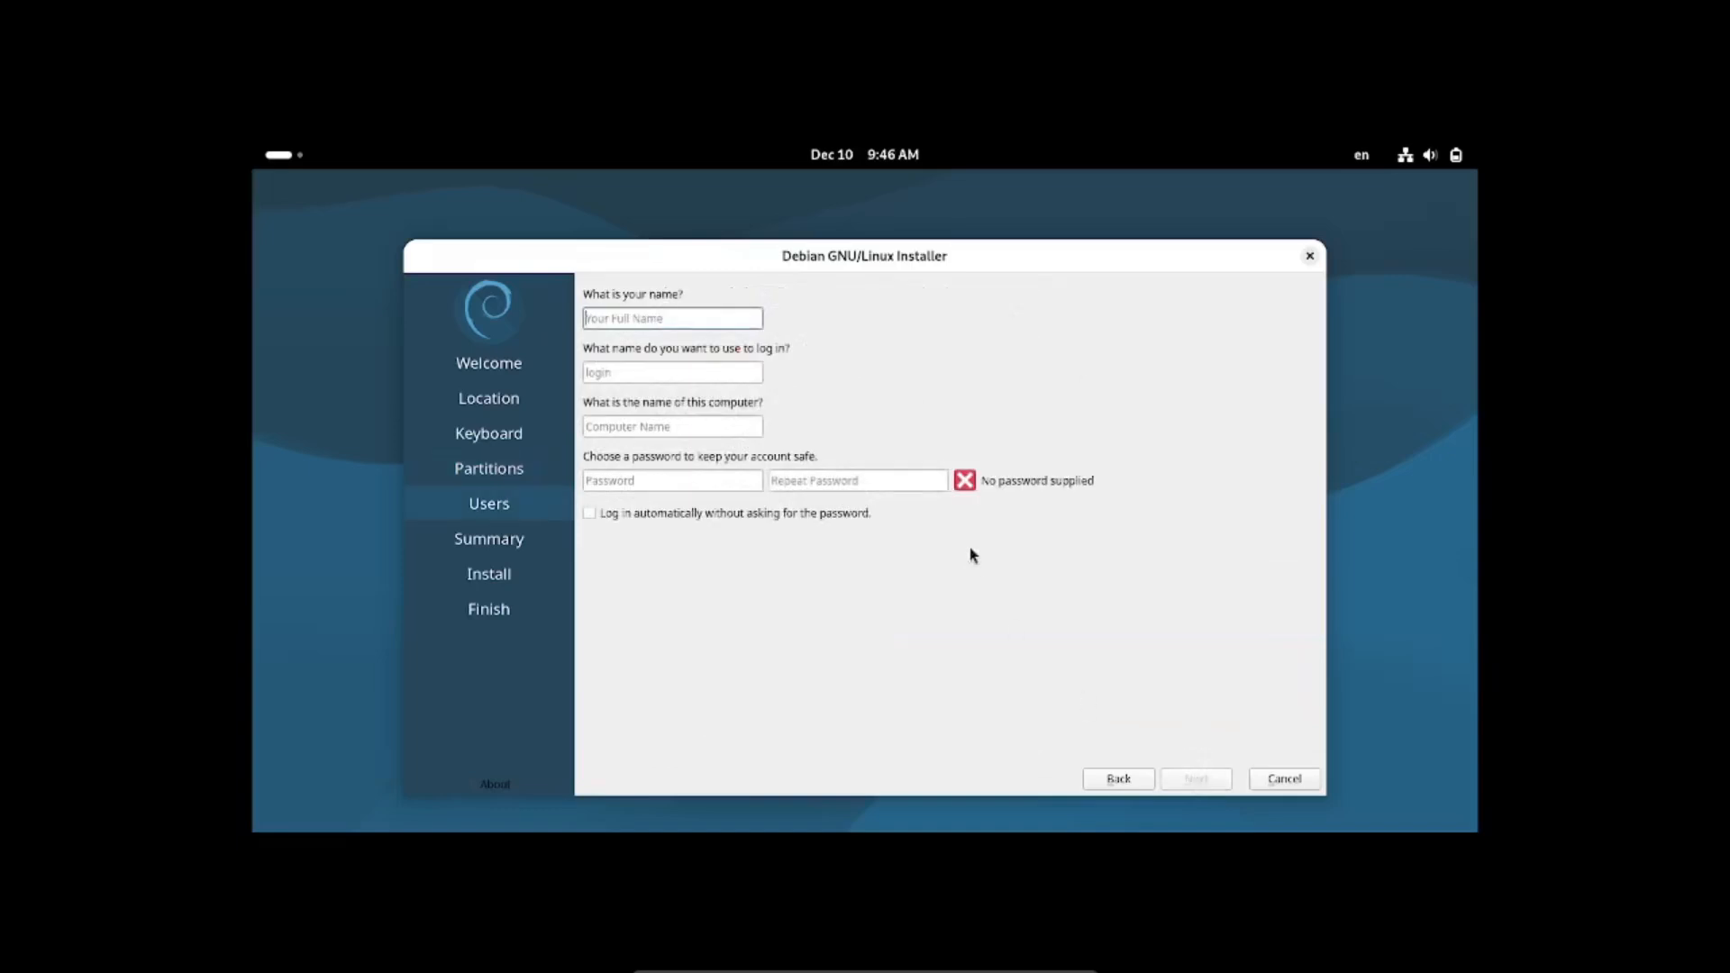
Step: Enter the account holder's name for the new user and append "-debian-tutorial" to the suggested computer name
{"action": "type", "text": "Sh3llA"}
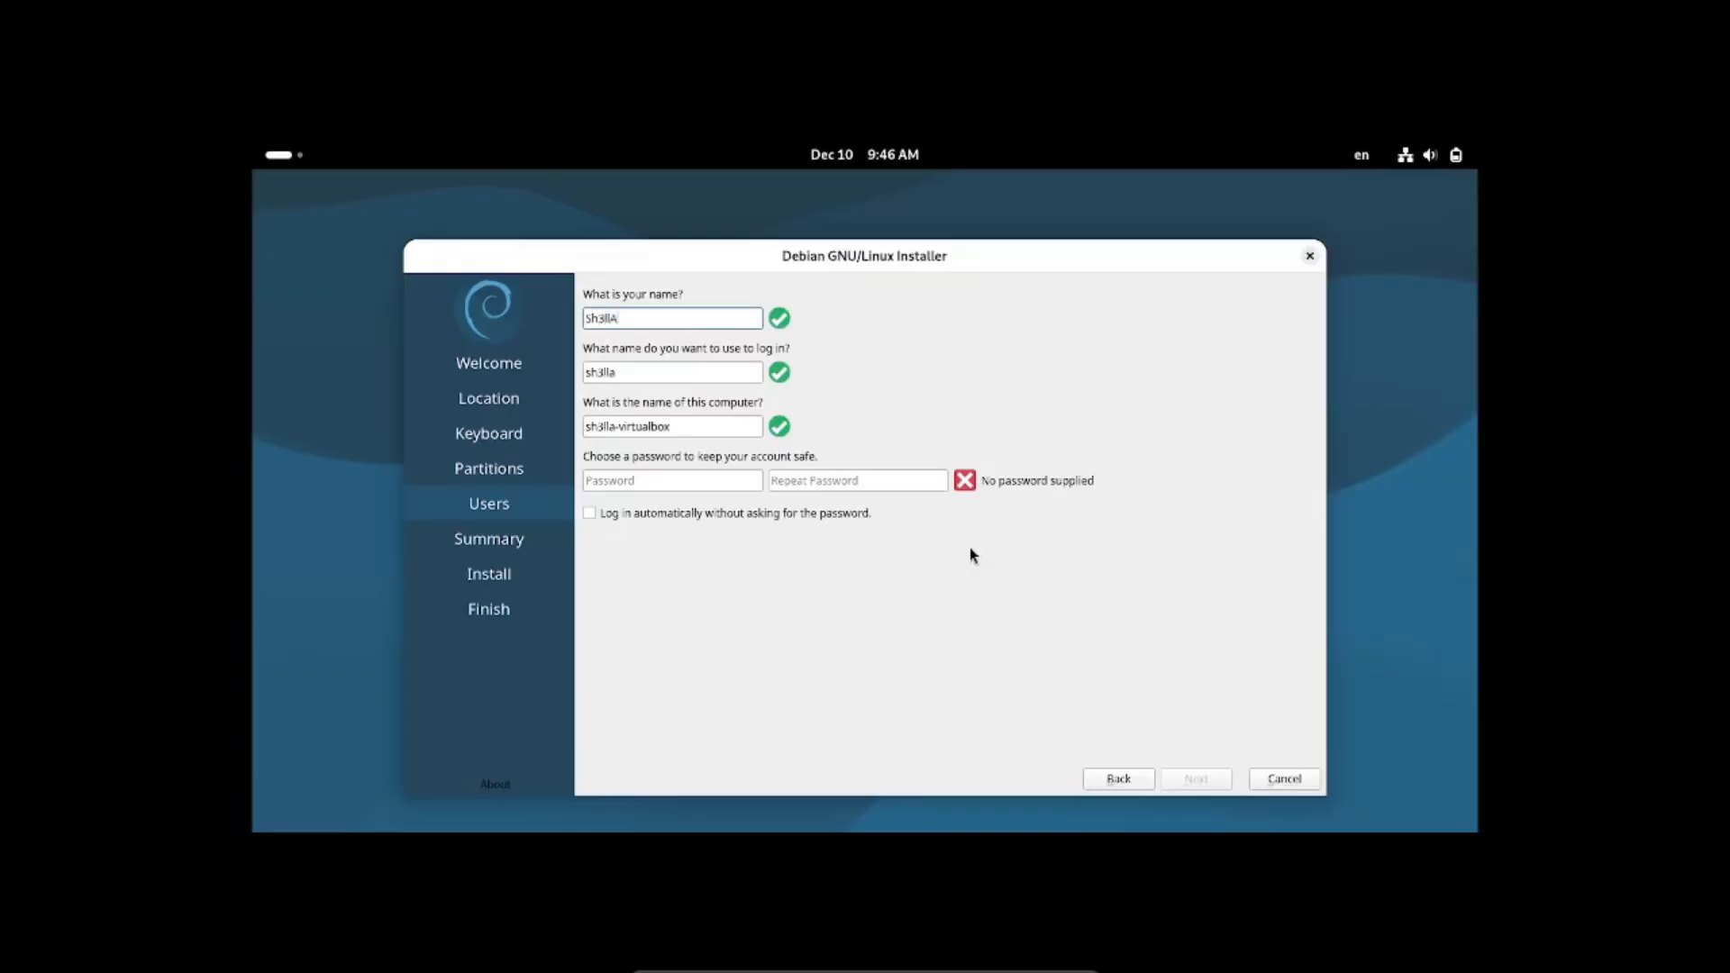
{"action": "type", "text": "ccess"}
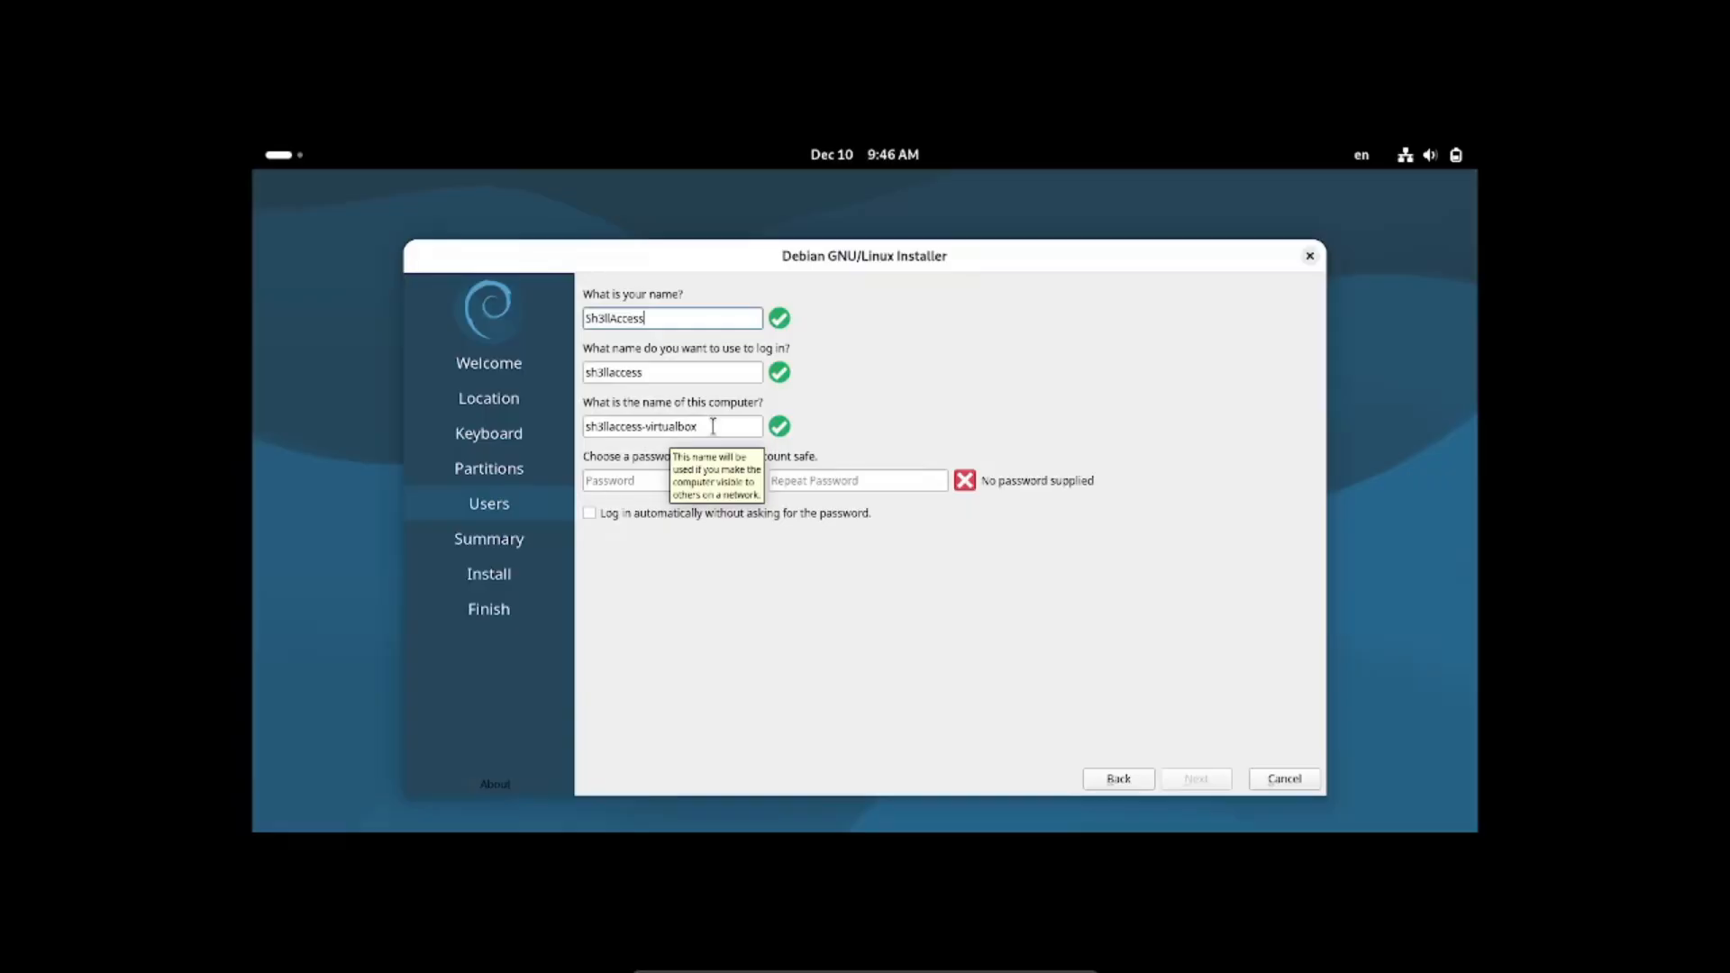
{"action": "left_click", "coordinate": [709, 428]}
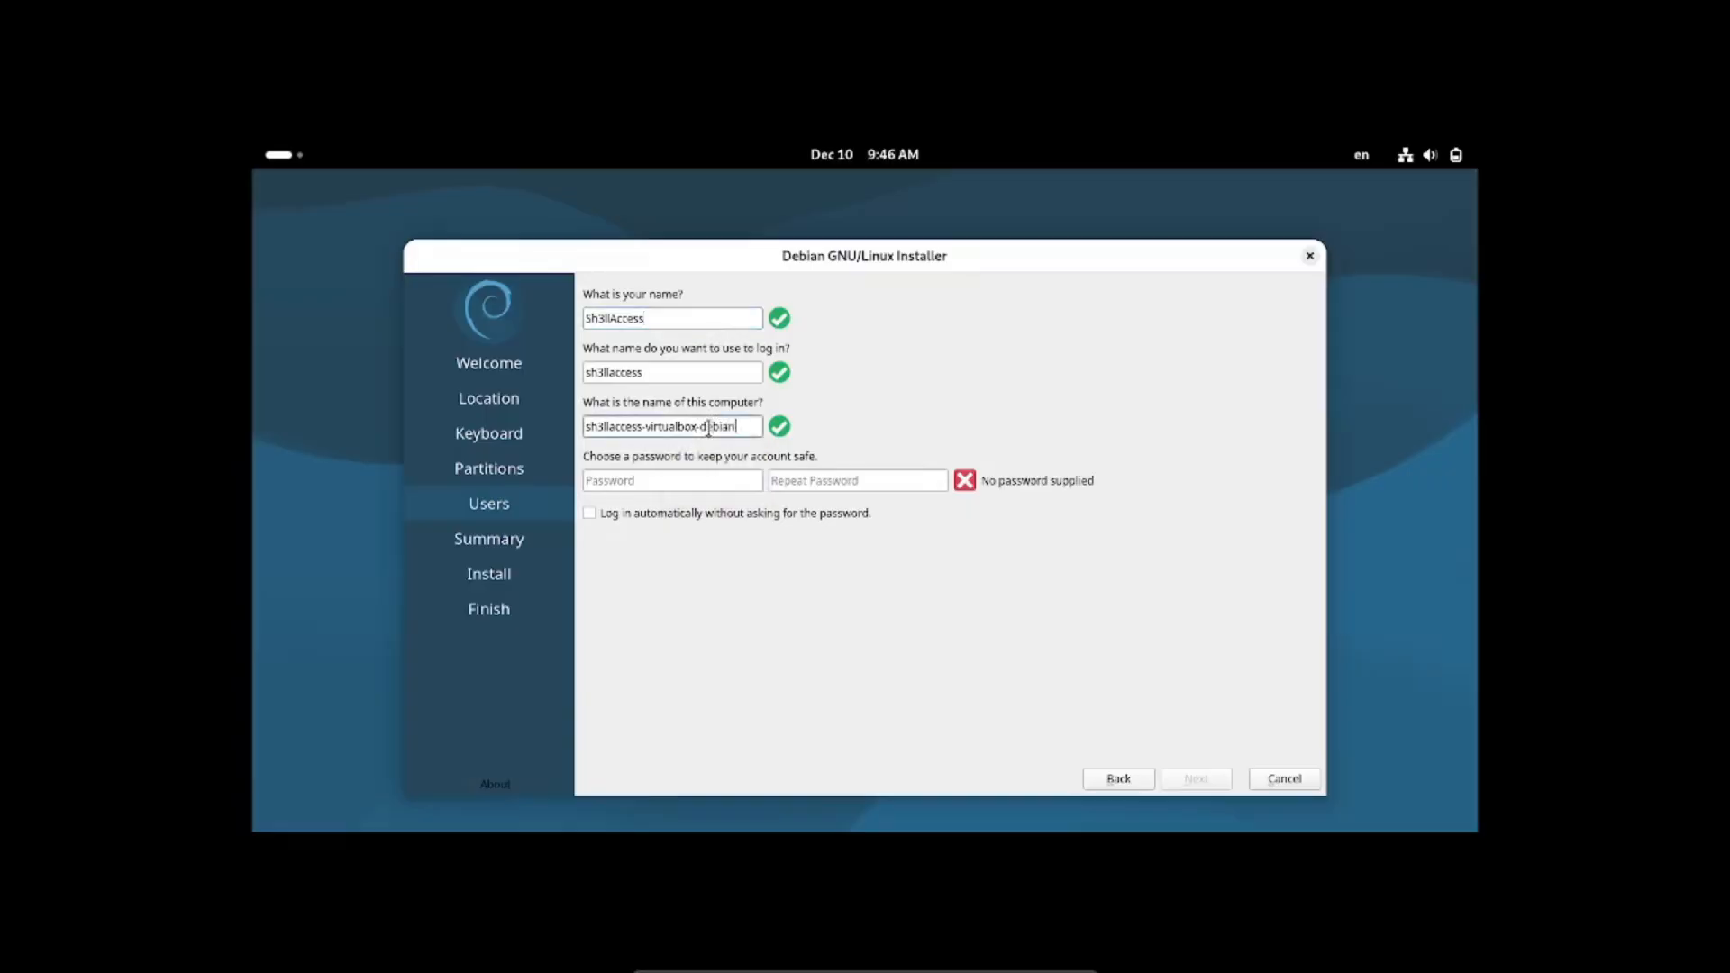
{"action": "type", "text": "-debian-tutorial"}
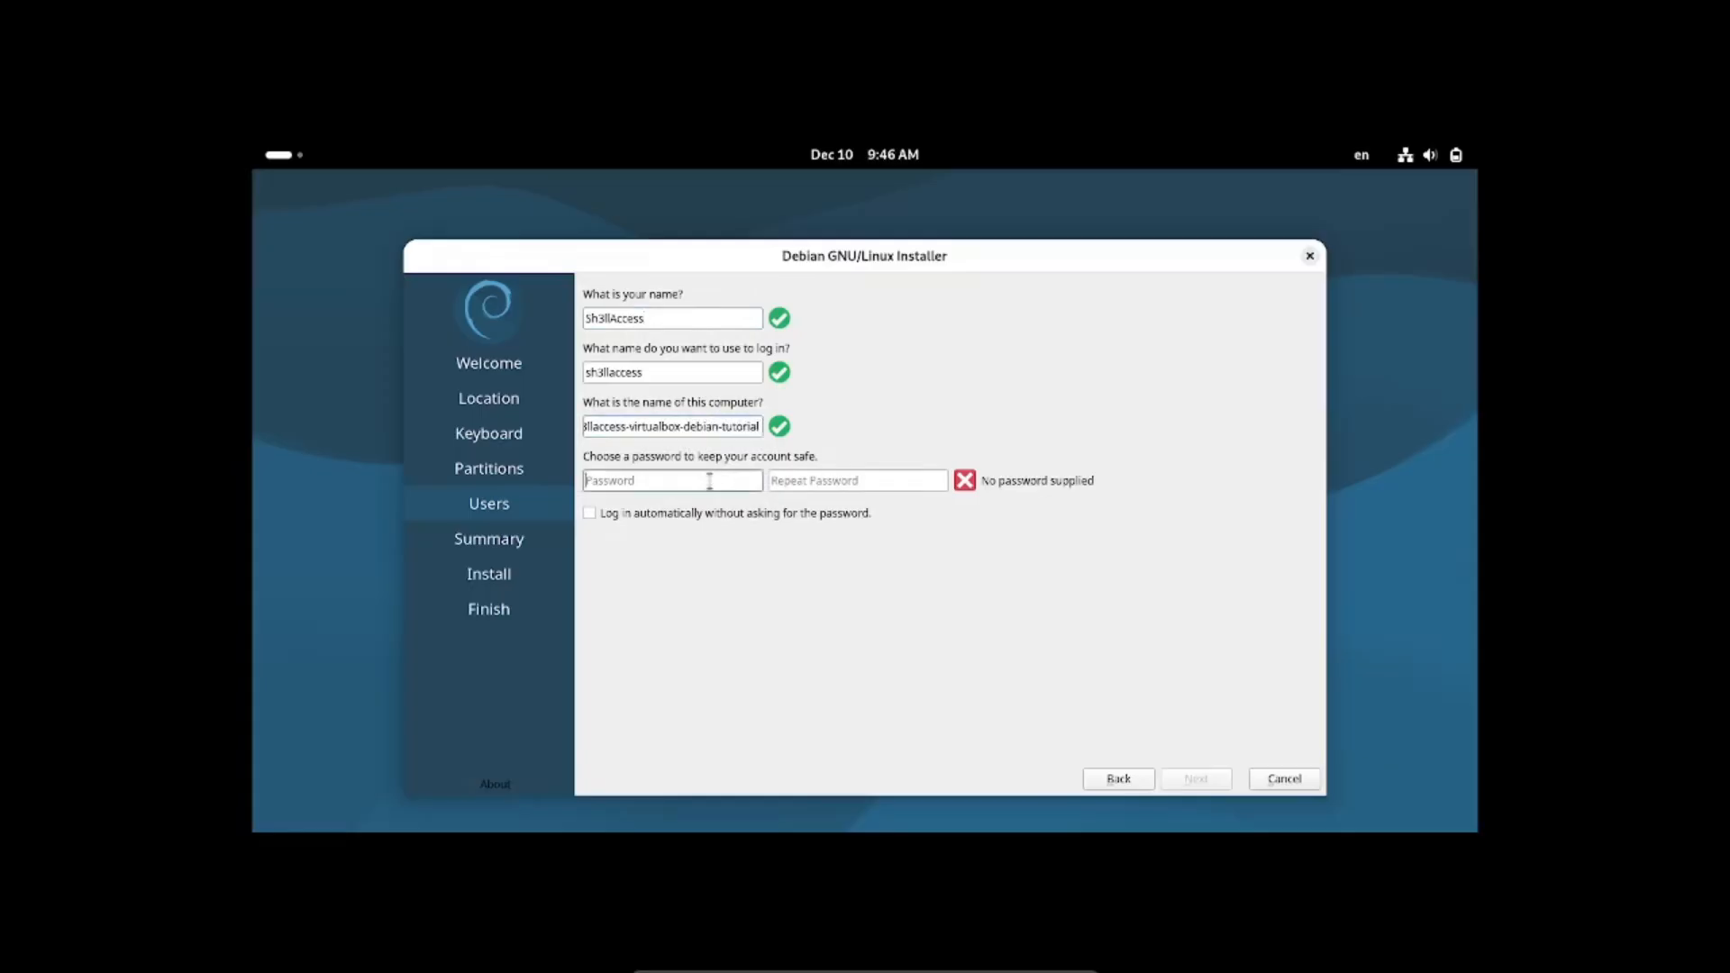
Step: Fill in and repeat the account password, enable automatic login without a password and continue to the installation summary
{"action": "left_click", "coordinate": [726, 514]}
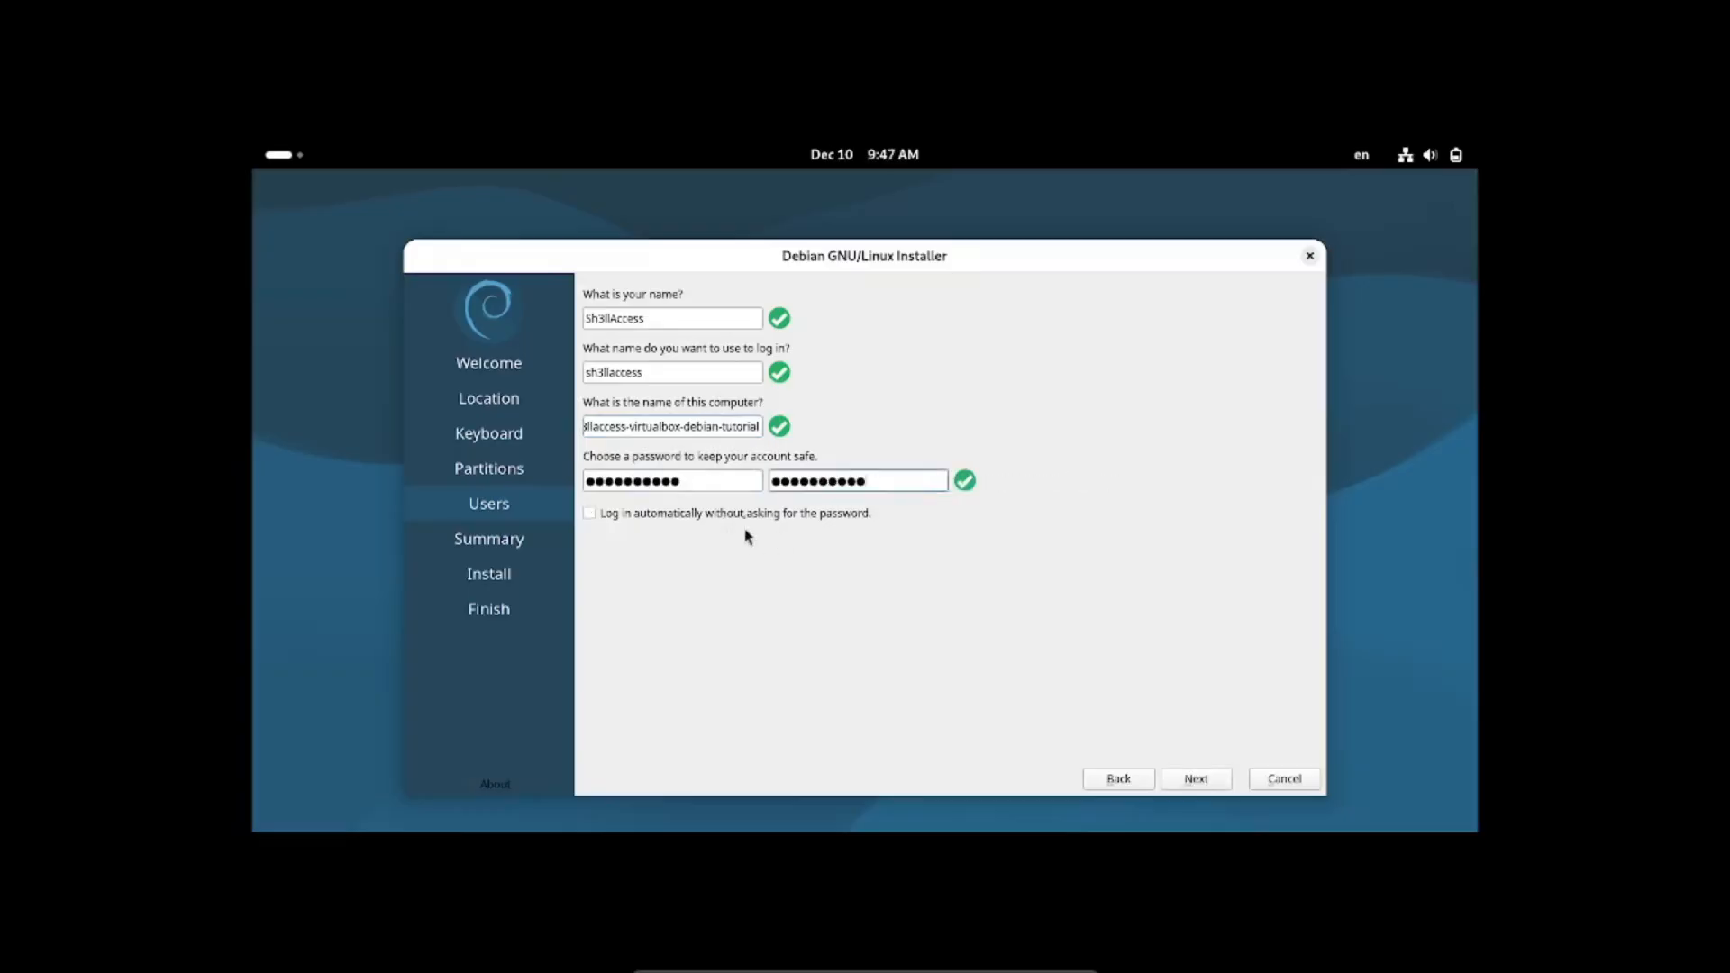
{"action": "left_click", "coordinate": [740, 516]}
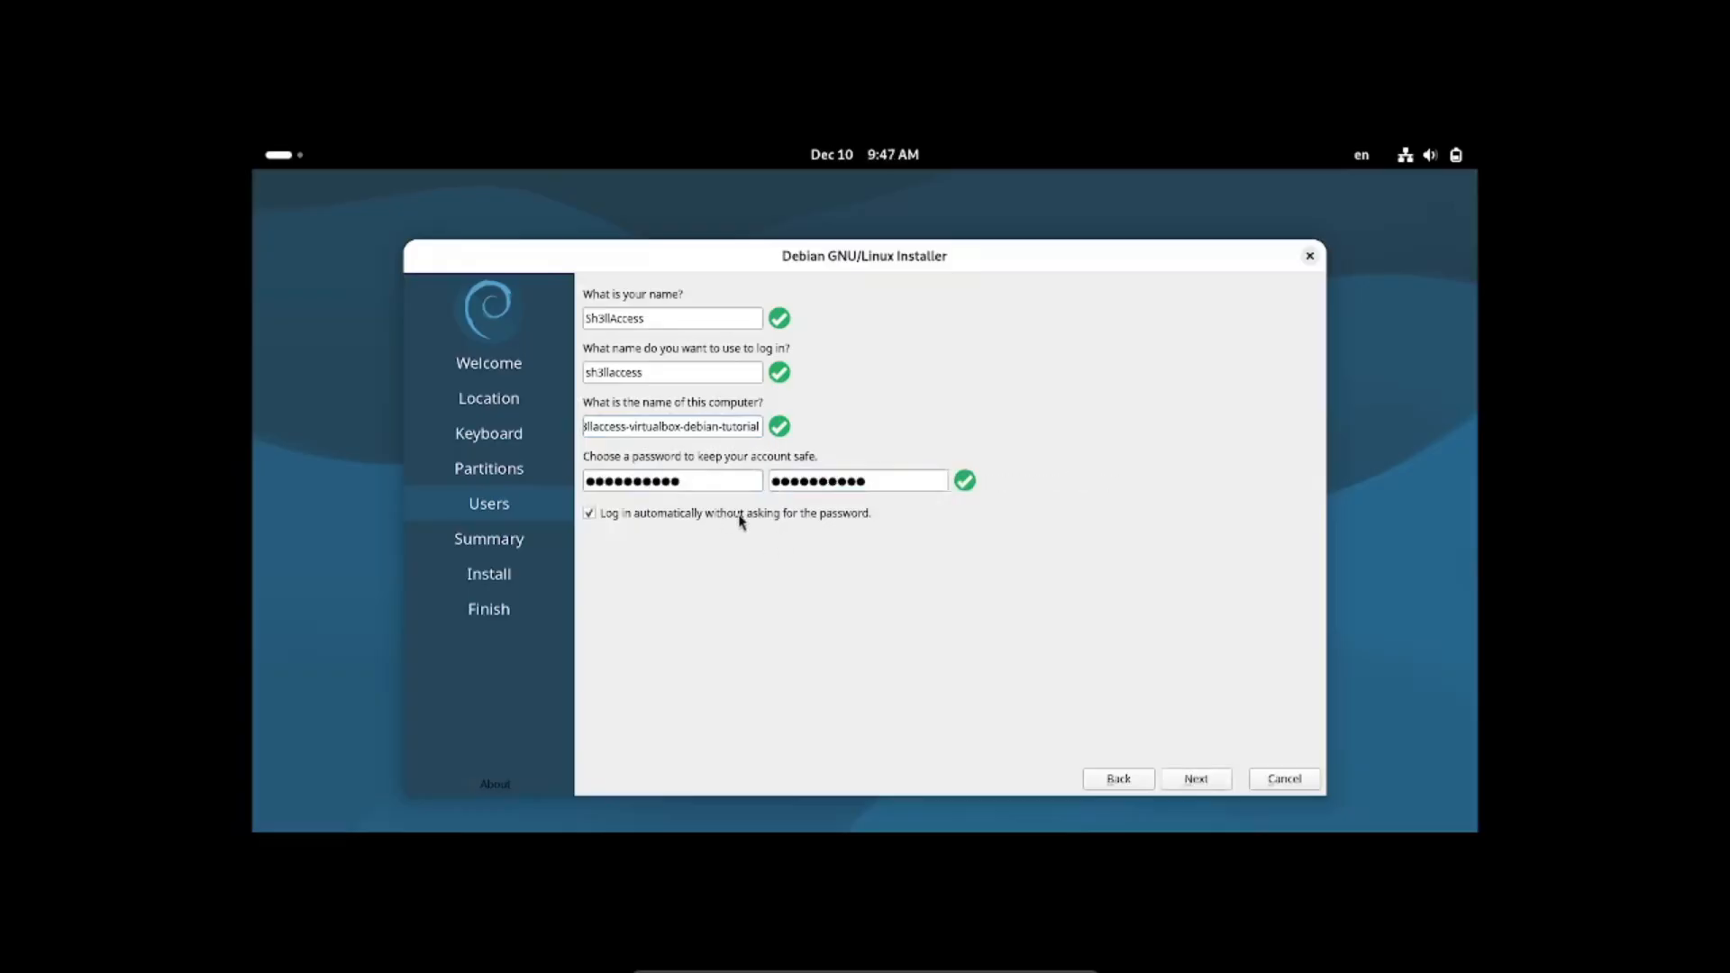
{"action": "left_click", "coordinate": [1198, 779]}
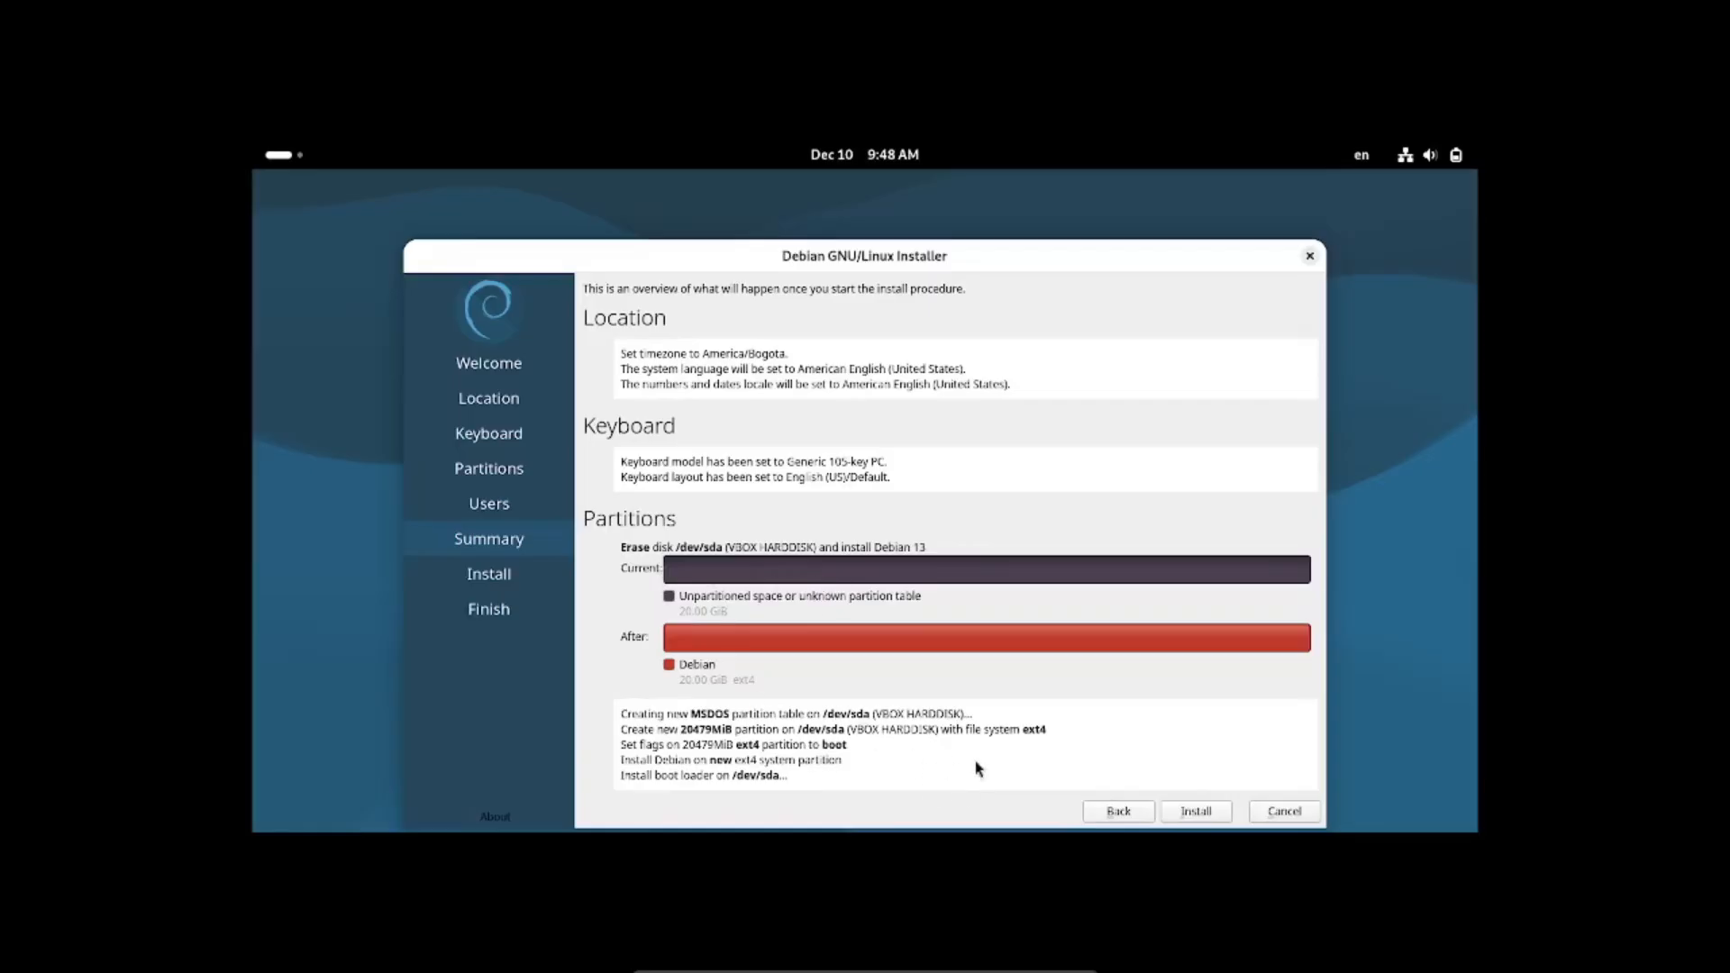
Step: Run the Debian 13 installation and finish it with the immediate restart option enabled
{"action": "left_click", "coordinate": [1217, 814]}
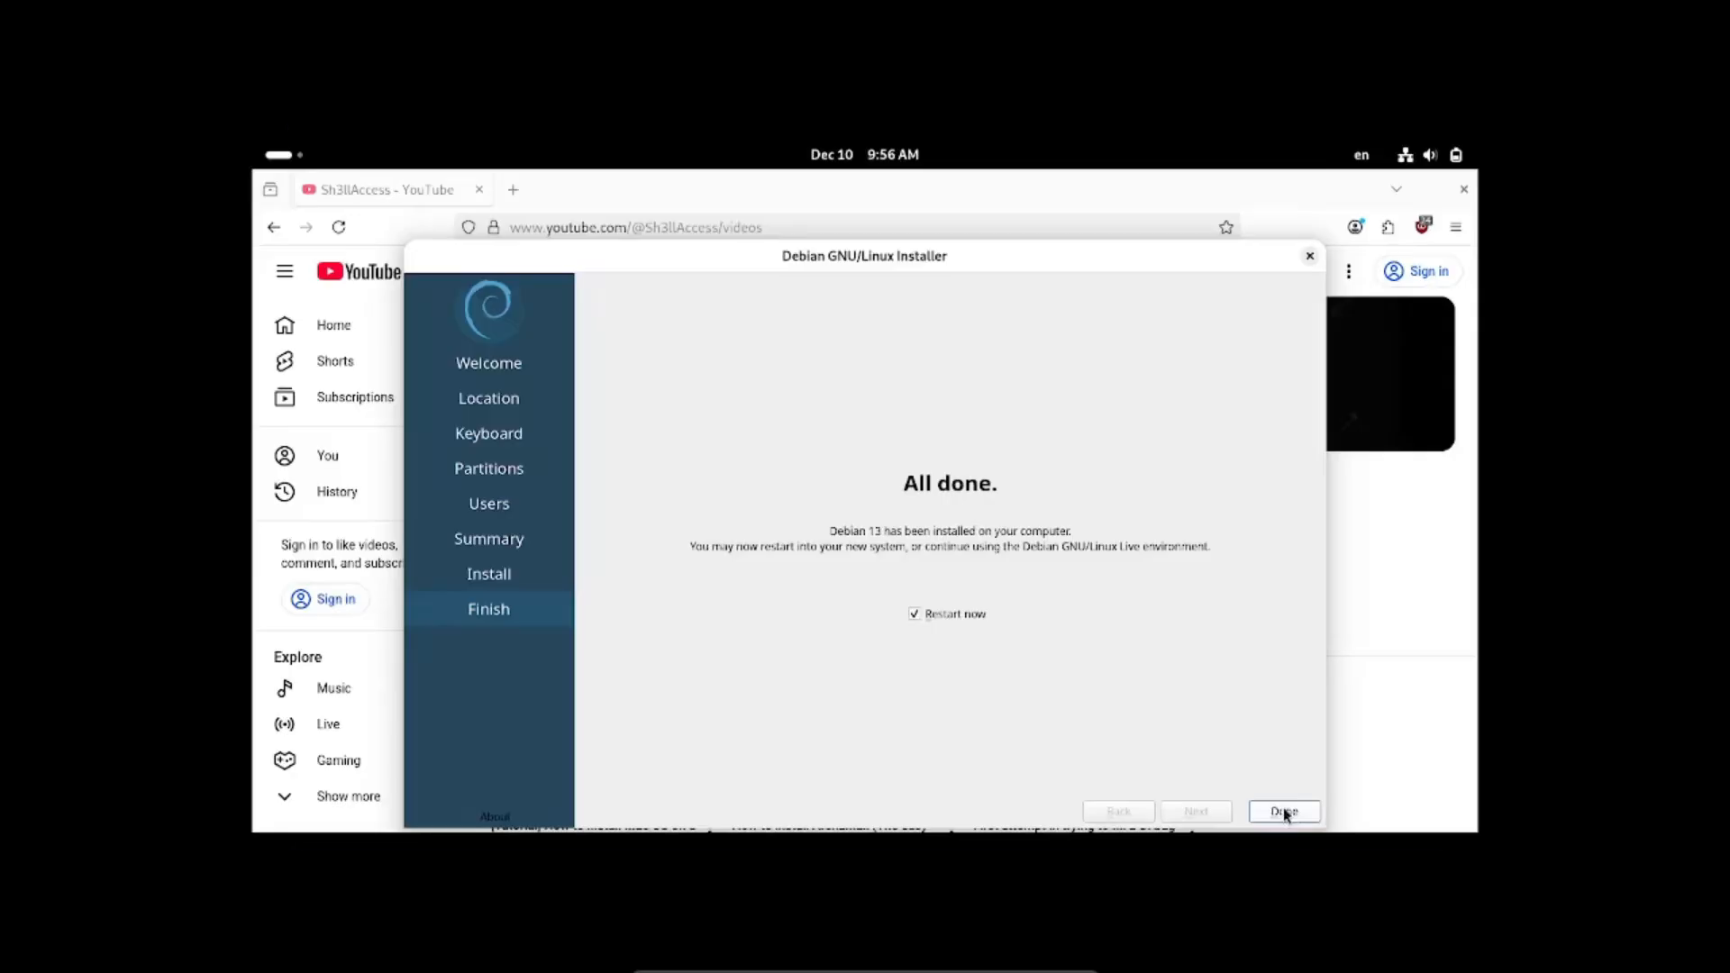
{"action": "left_click", "coordinate": [1284, 810]}
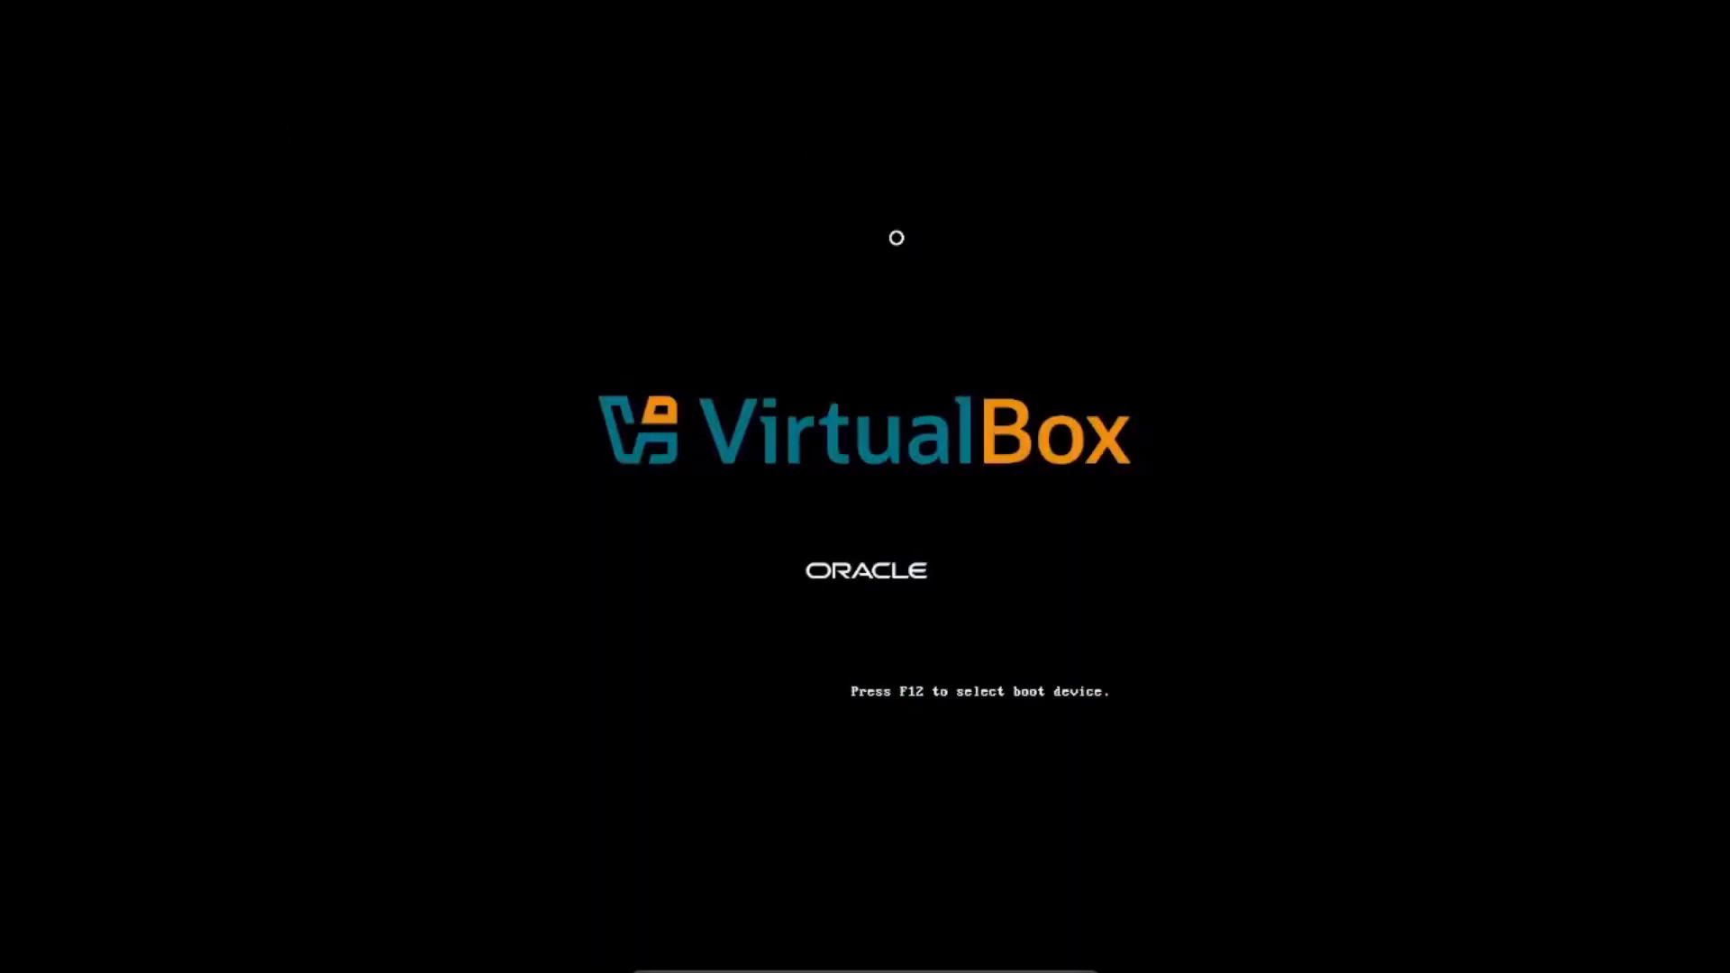
Step: Boot into the newly installed Debian system and skip the welcome tour
{"action": "key", "text": "Down"}
{"action": "key", "text": "Up"}
{"action": "key", "text": "Return"}
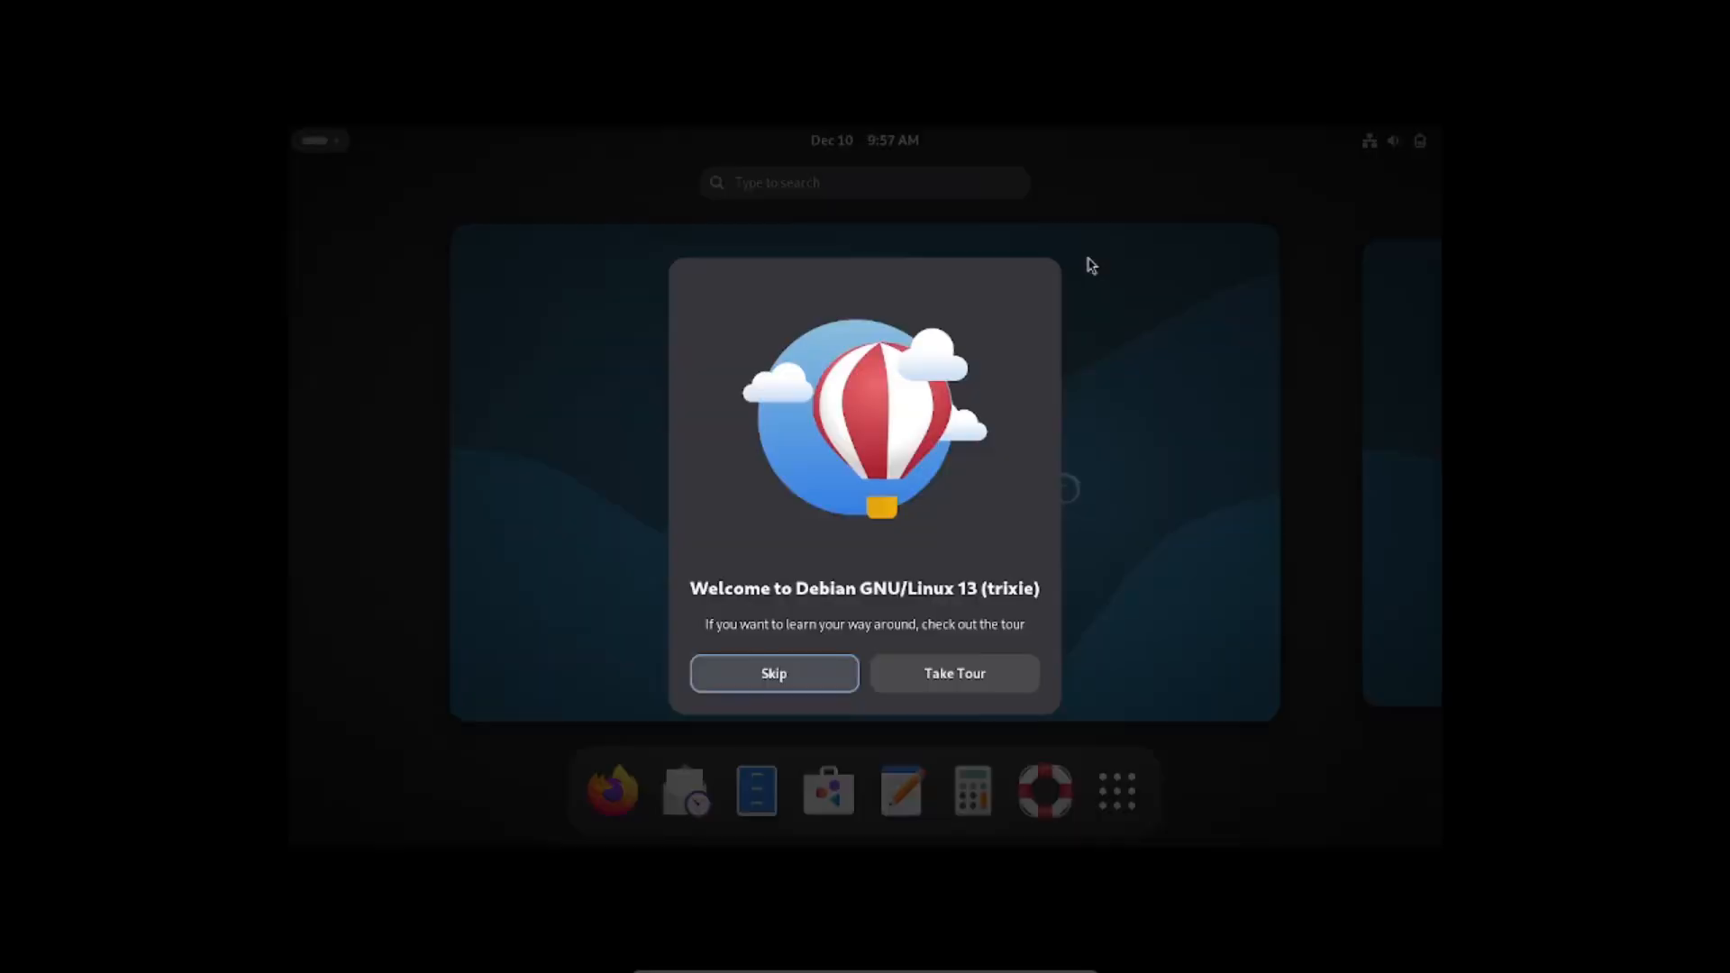
{"action": "left_click", "coordinate": [803, 673]}
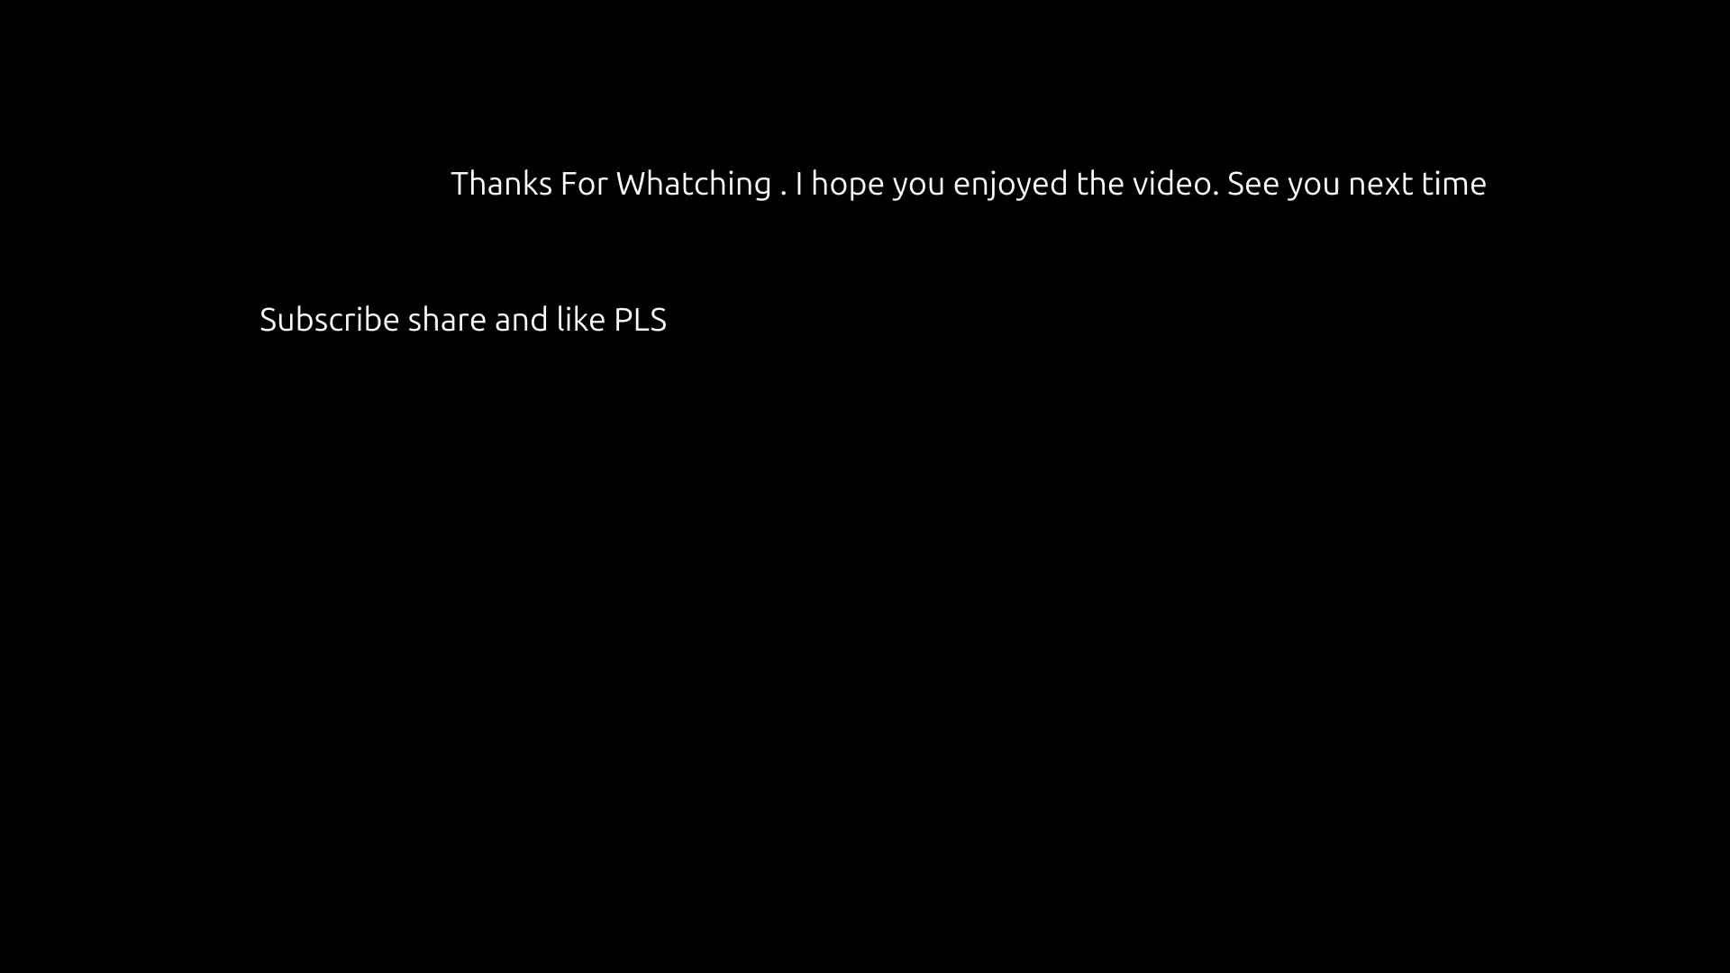